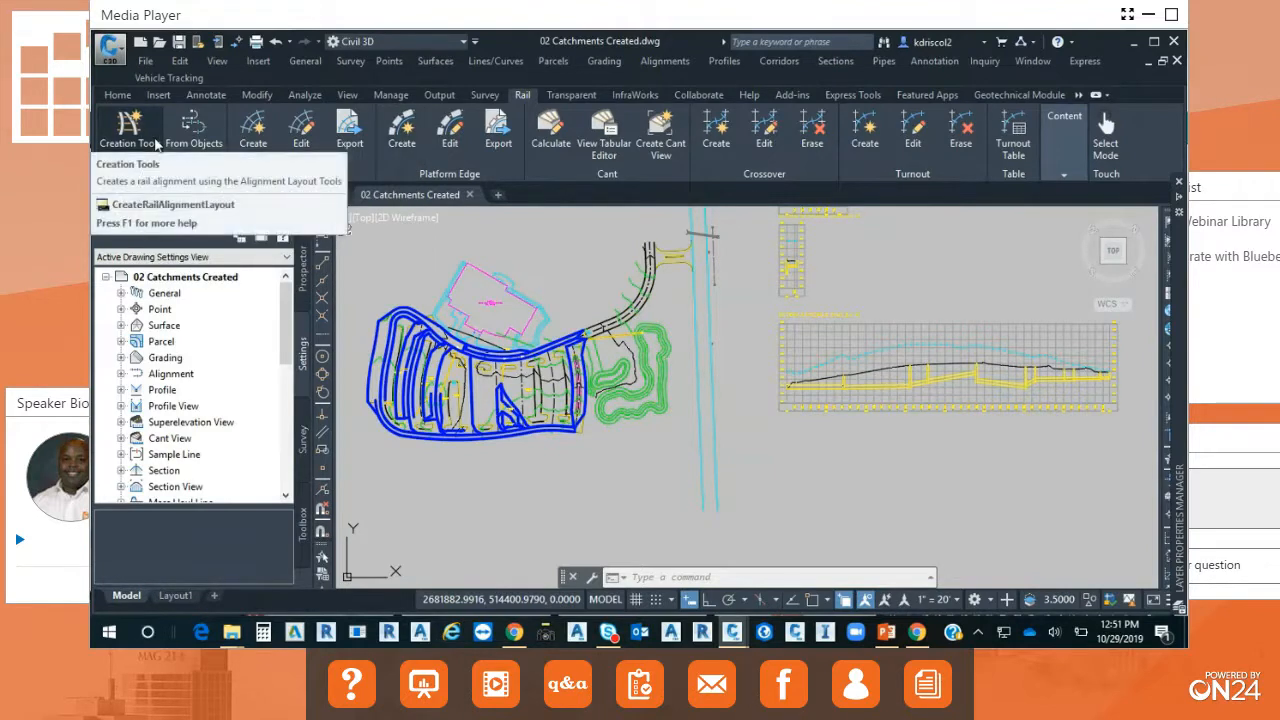
Review the alignment types offered when creating a rail alignment by layout, without creating one.
left_click(155, 144)
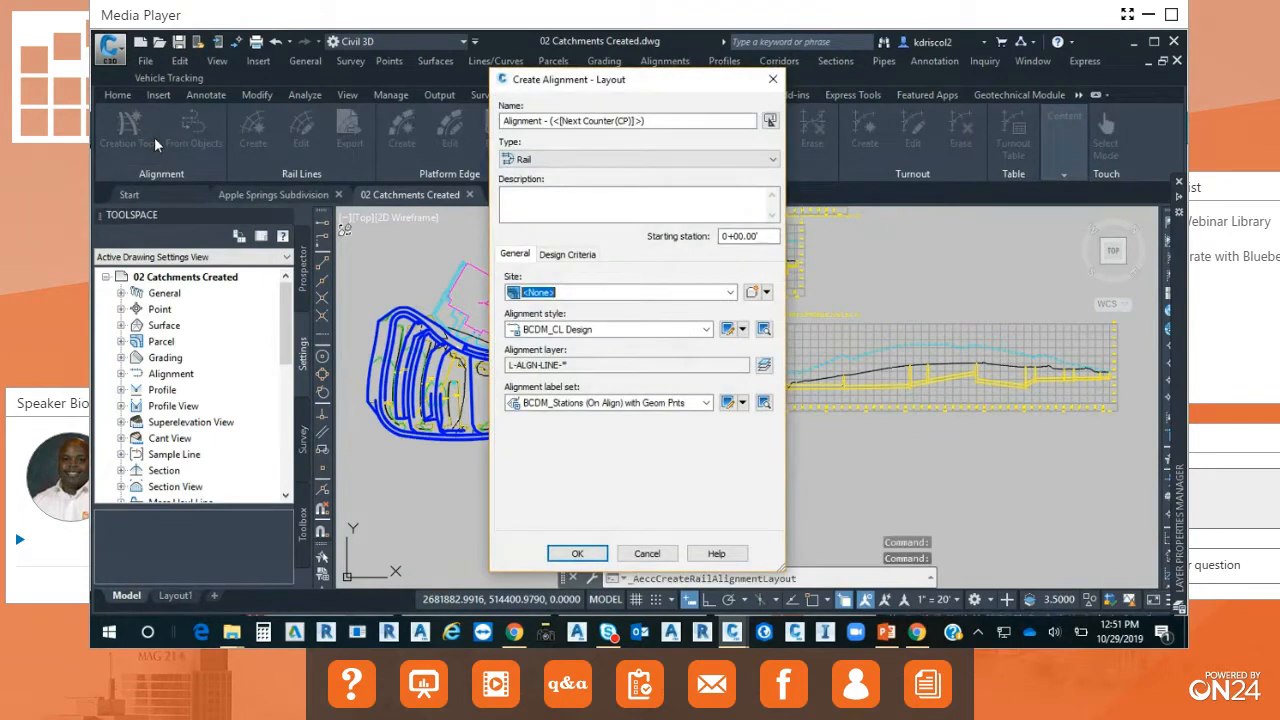
left_click(773, 159)
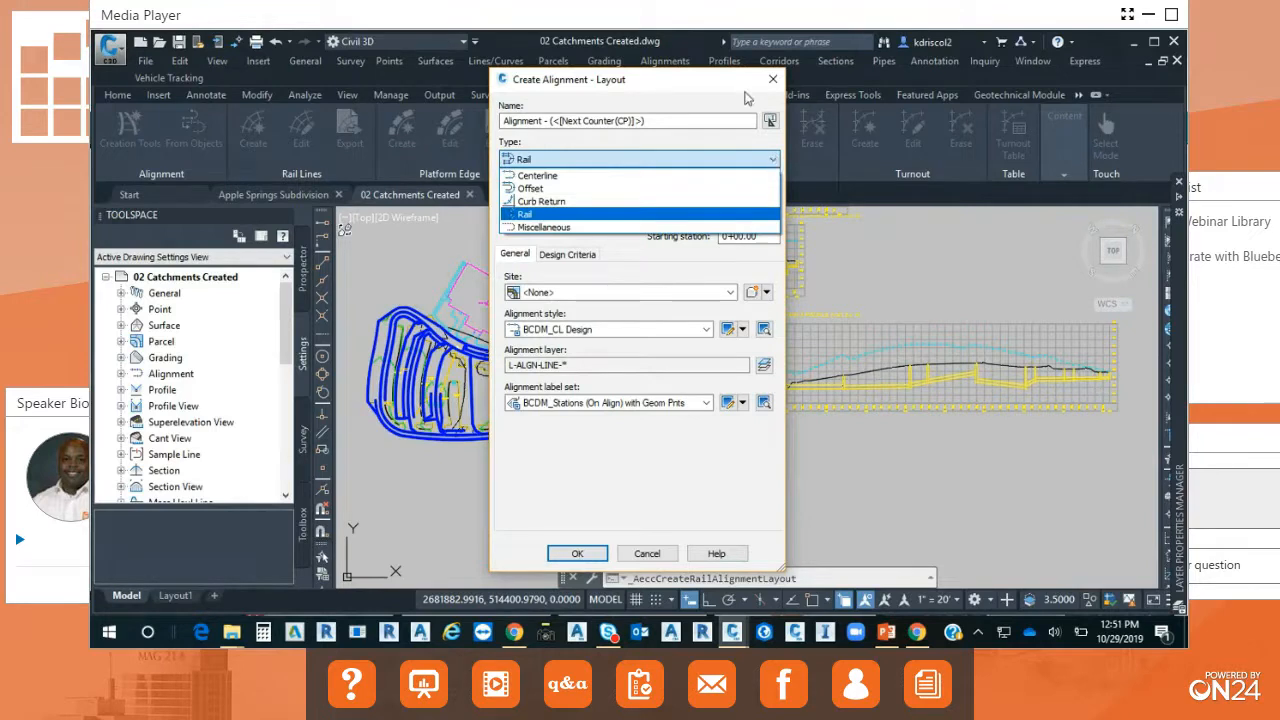
left_click(740, 84)
left_click(667, 559)
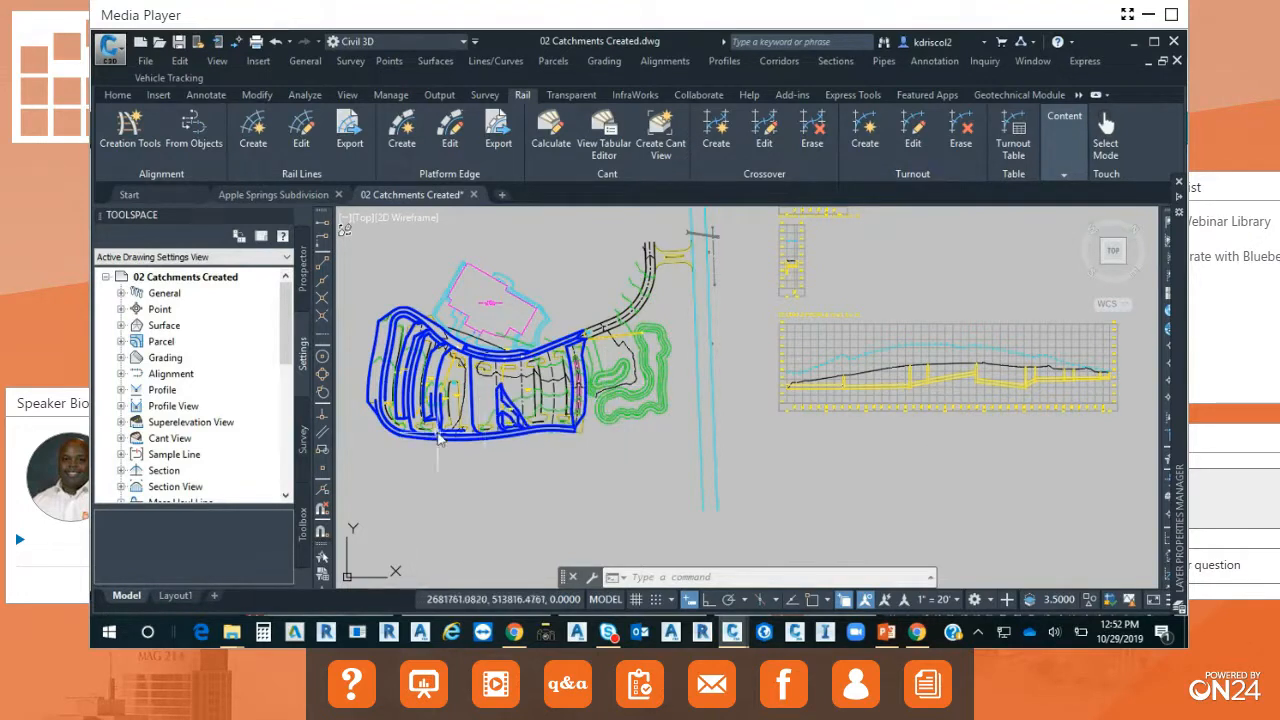
Select the diagonal gravity pipe beside the catchments, review the analysis tools for its network, and clear the selection.
scroll(440, 437, "up", 8)
mouse_move(420, 429)
middle_mouse_down()
mouse_move(653, 516)
mouse_move(796, 552)
middle_mouse_up()
scroll(615, 464, "up", 5)
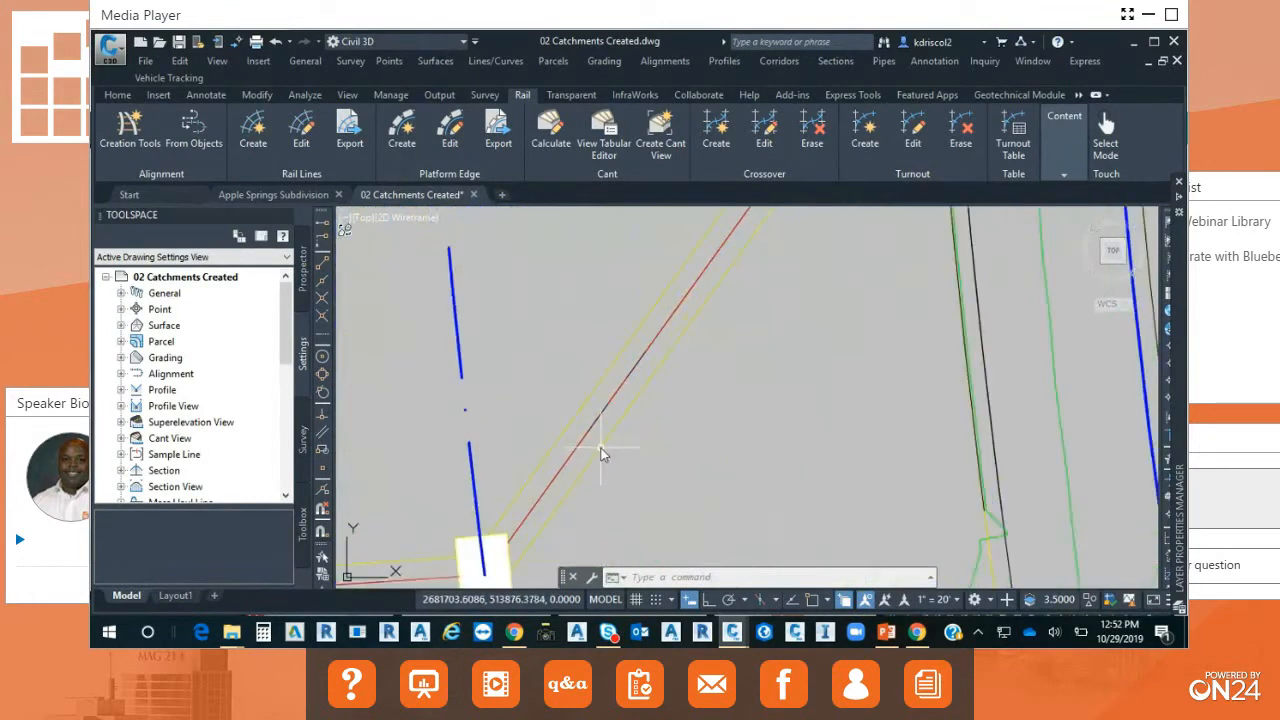
left_click(600, 448)
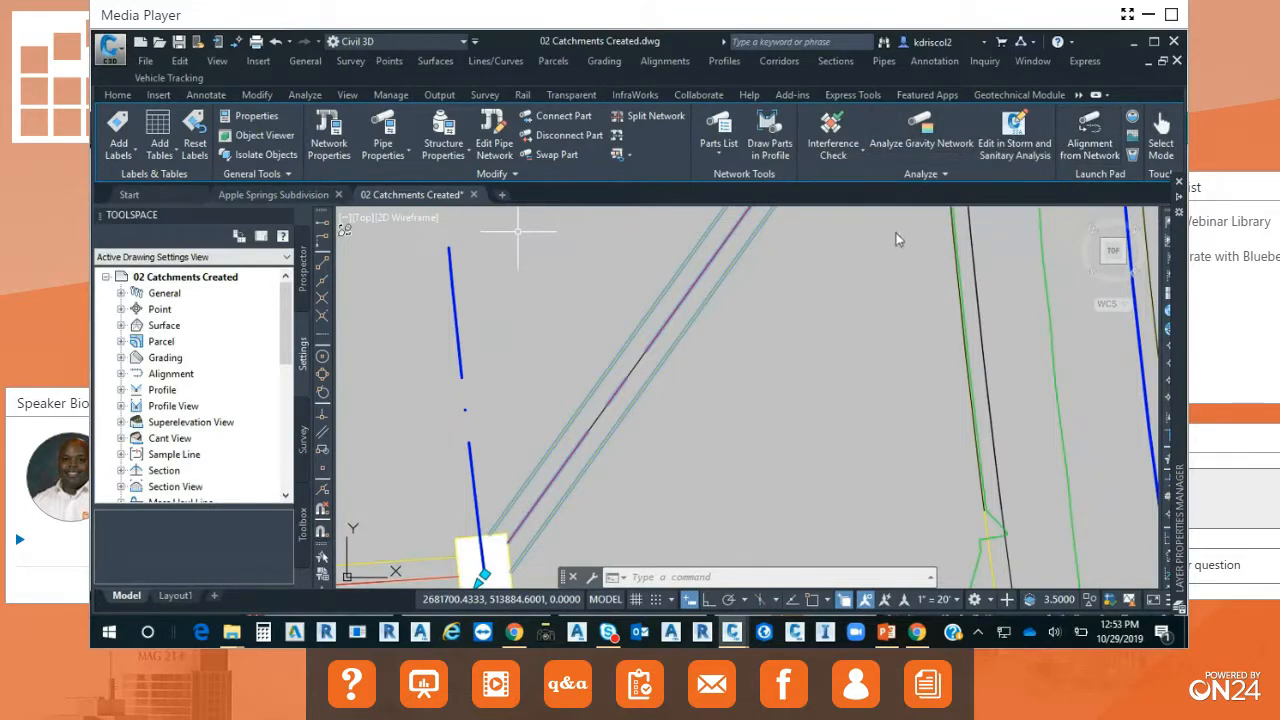
mouse_move(810, 300)
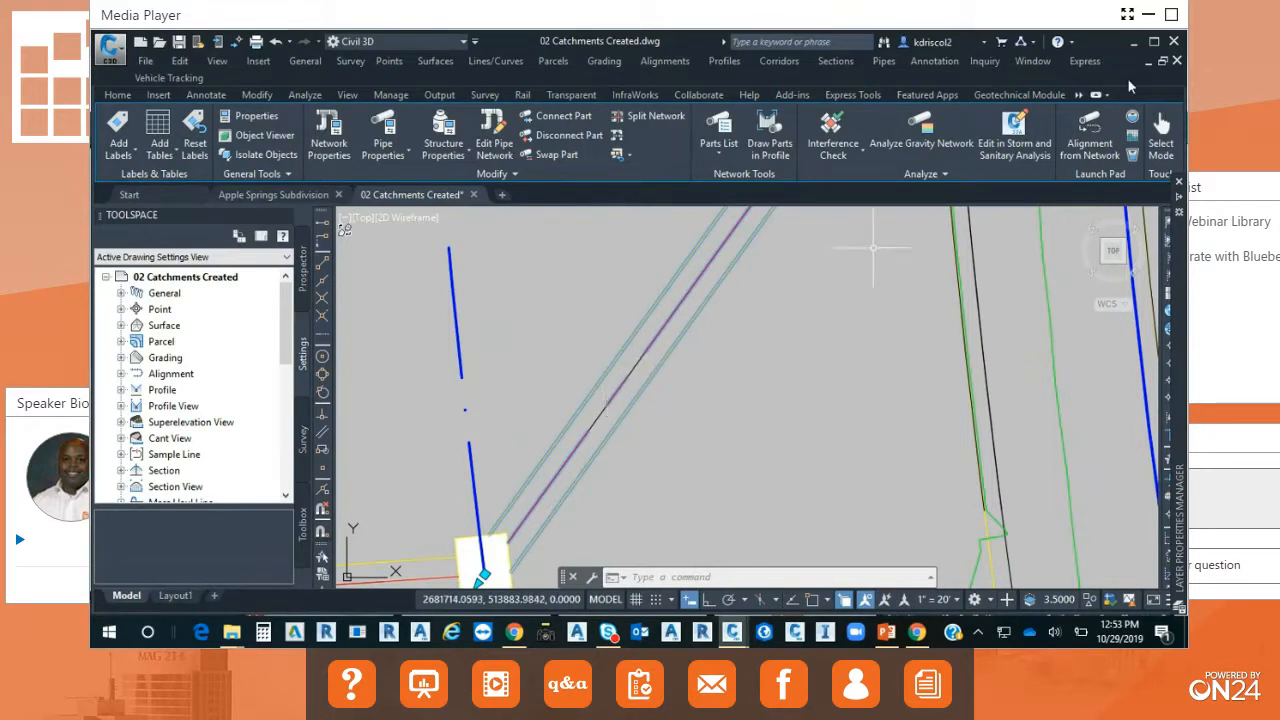
left_click(947, 174)
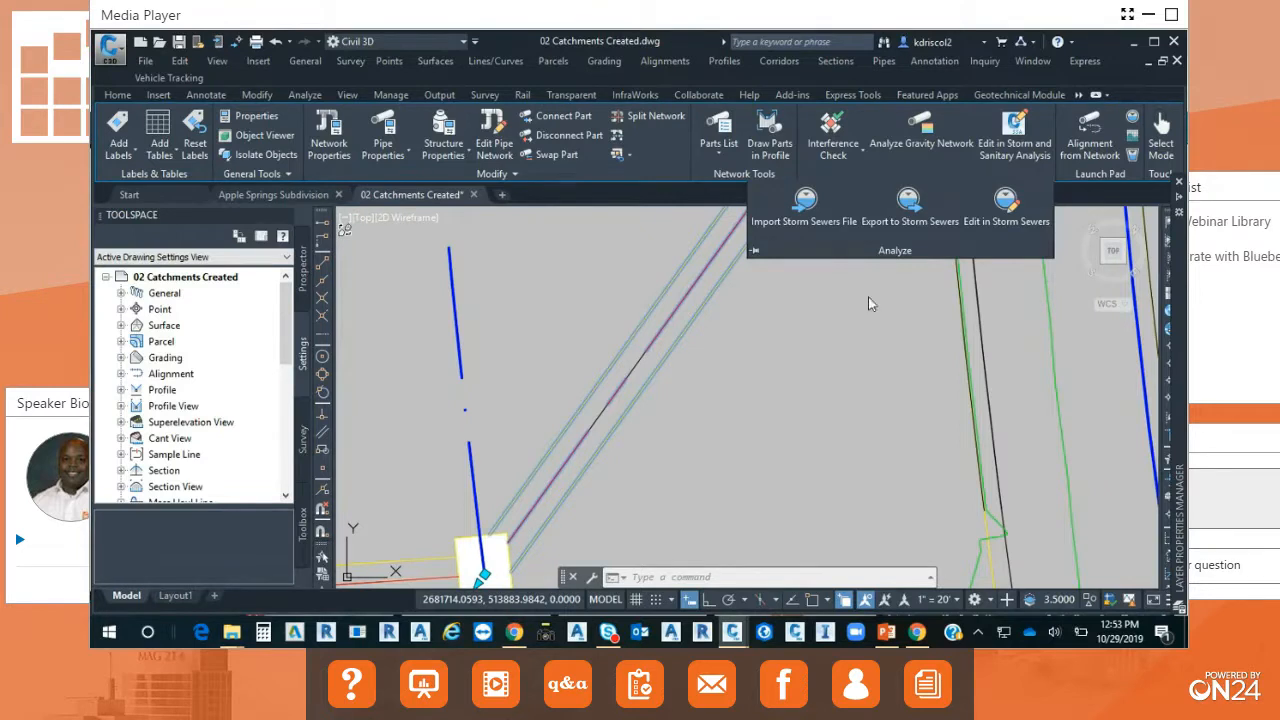
key("Escape")
key("Escape")
key("Escape")
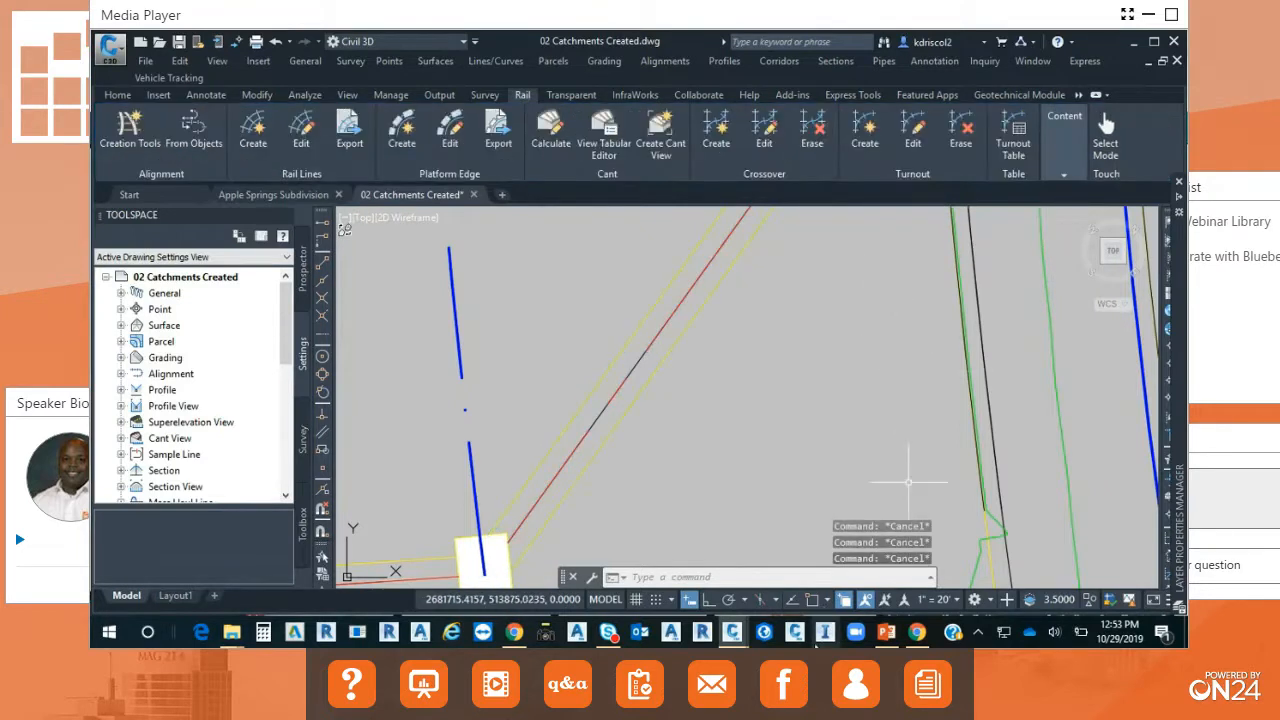
Switch to Storm and Sanitary Analysis and open the sample project WQ01.spf from the Water Quality folder.
left_click(794, 634)
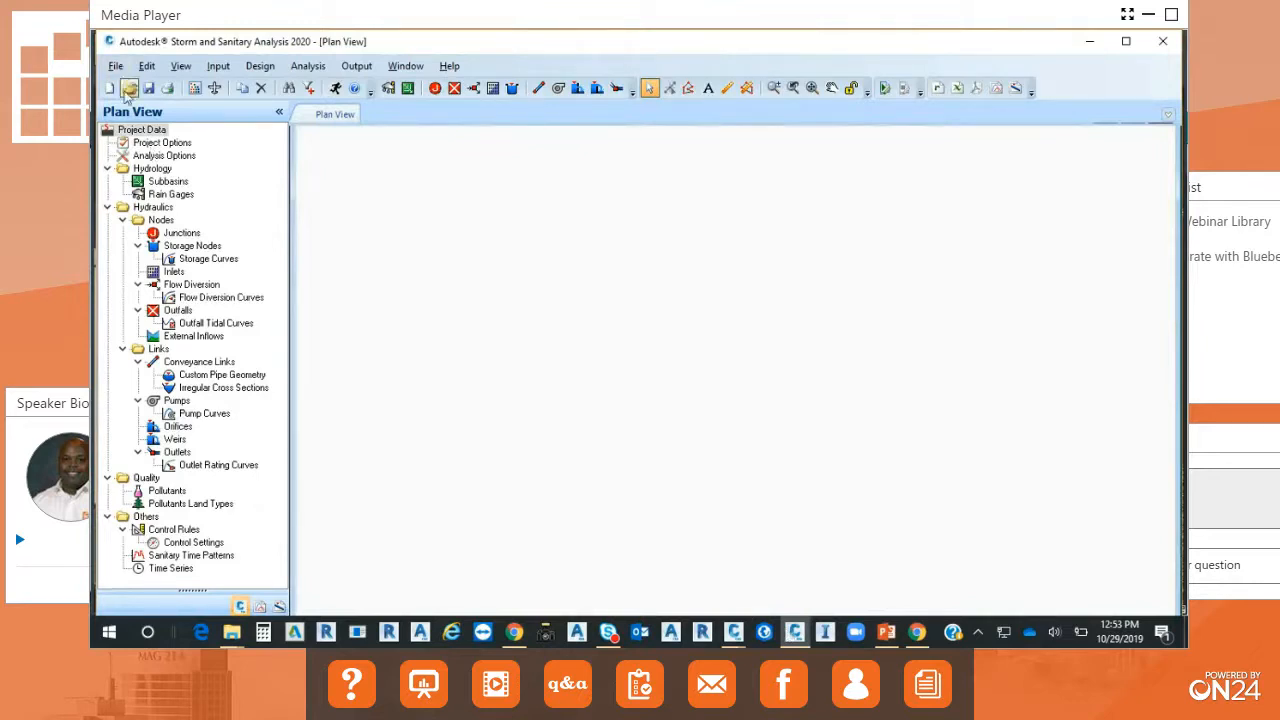
left_click(128, 88)
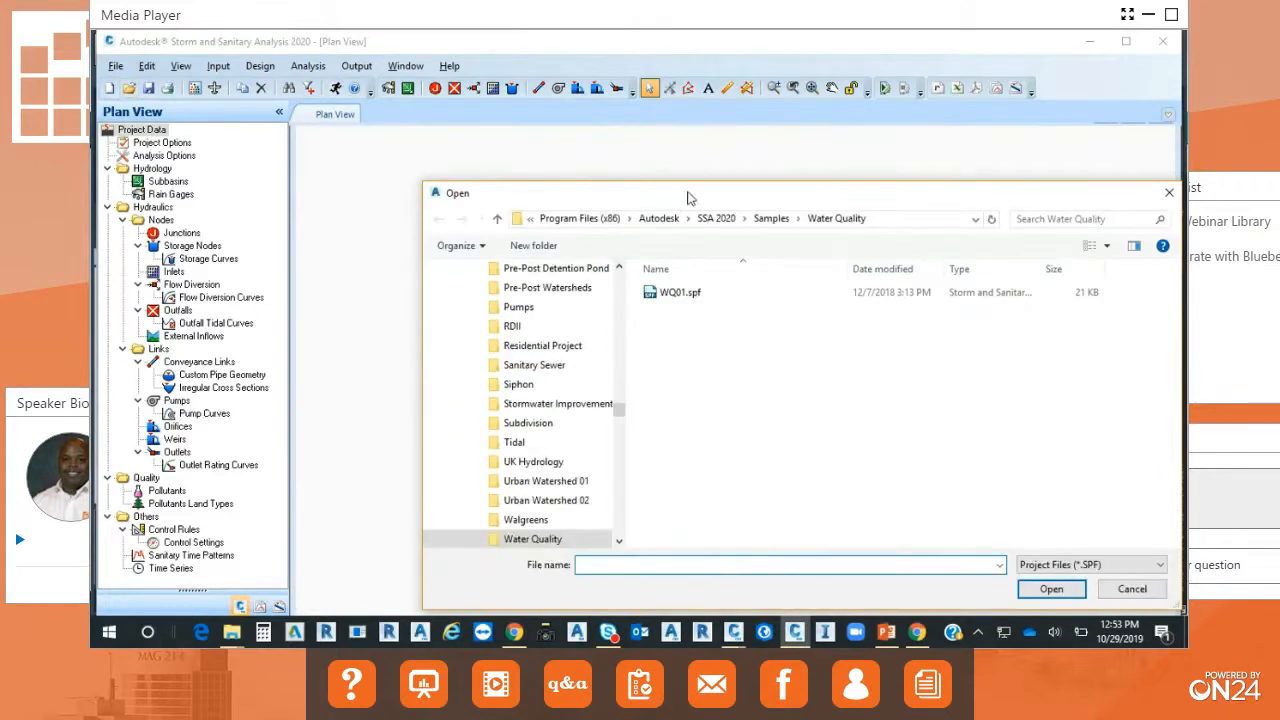
left_click(545, 250)
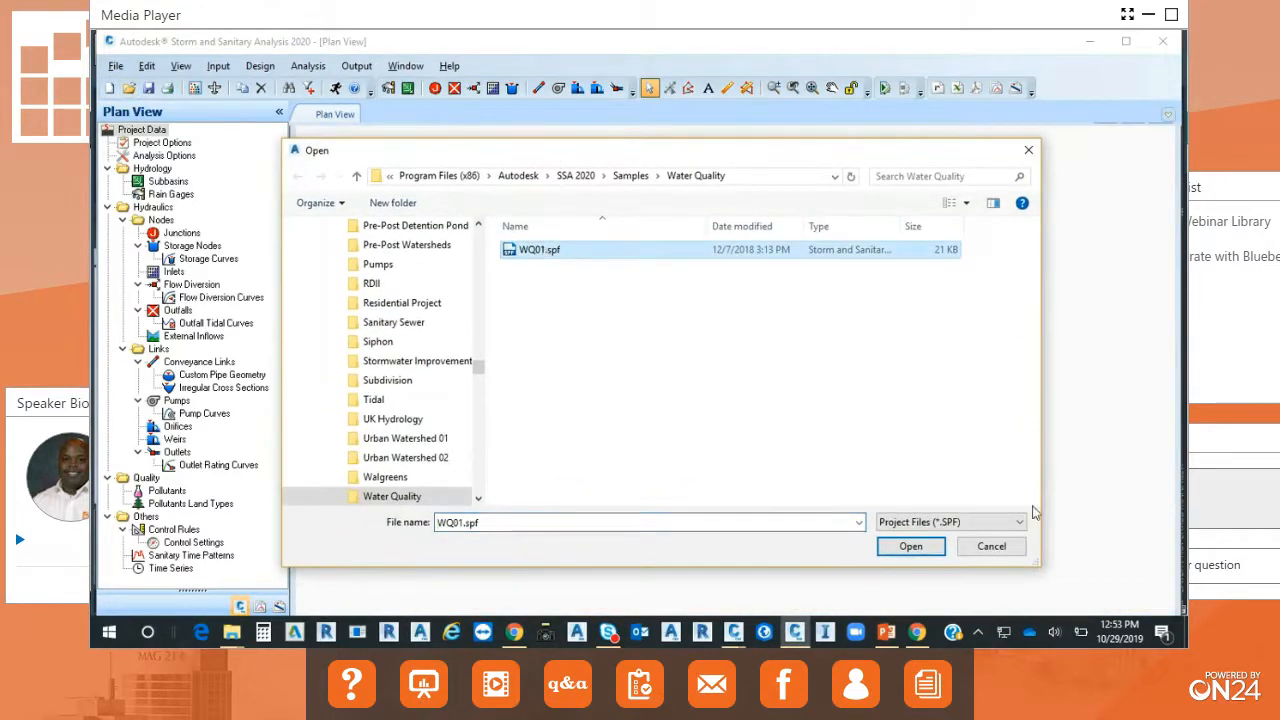
left_click(920, 547)
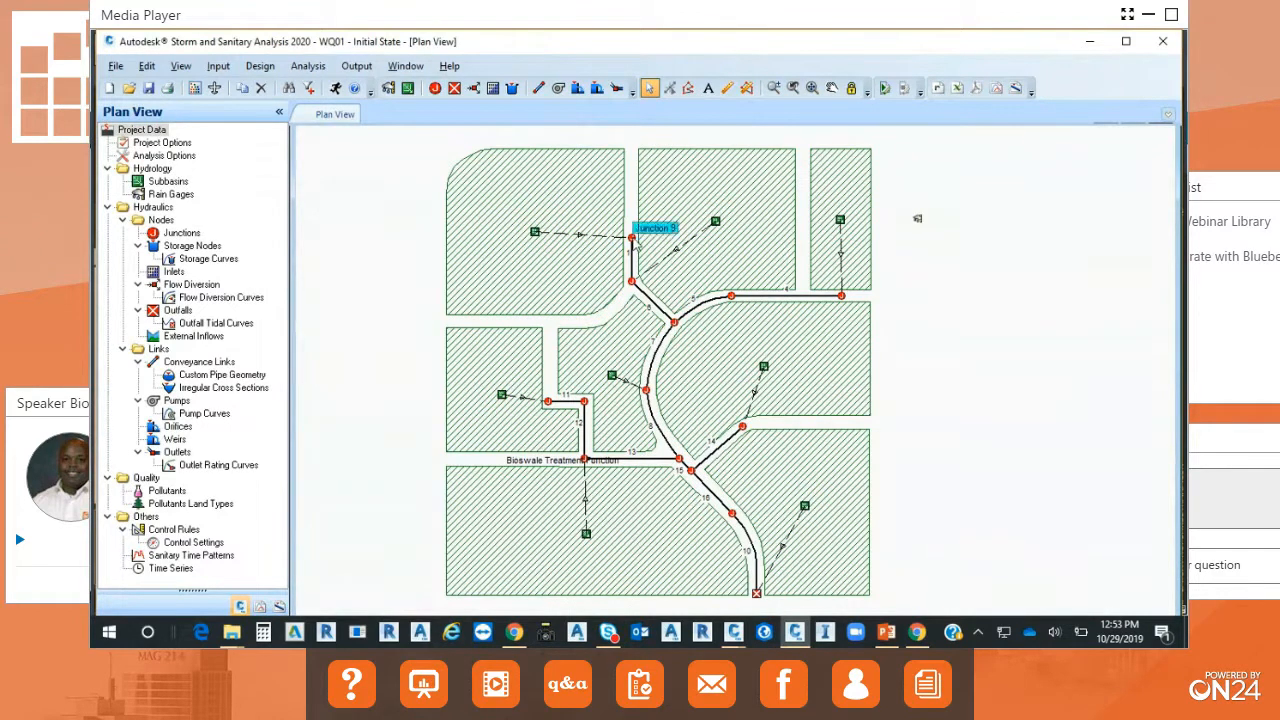
Inspect the properties of Junction 9 and of the upper-left subbasin that drains to it.
double_click(632, 237)
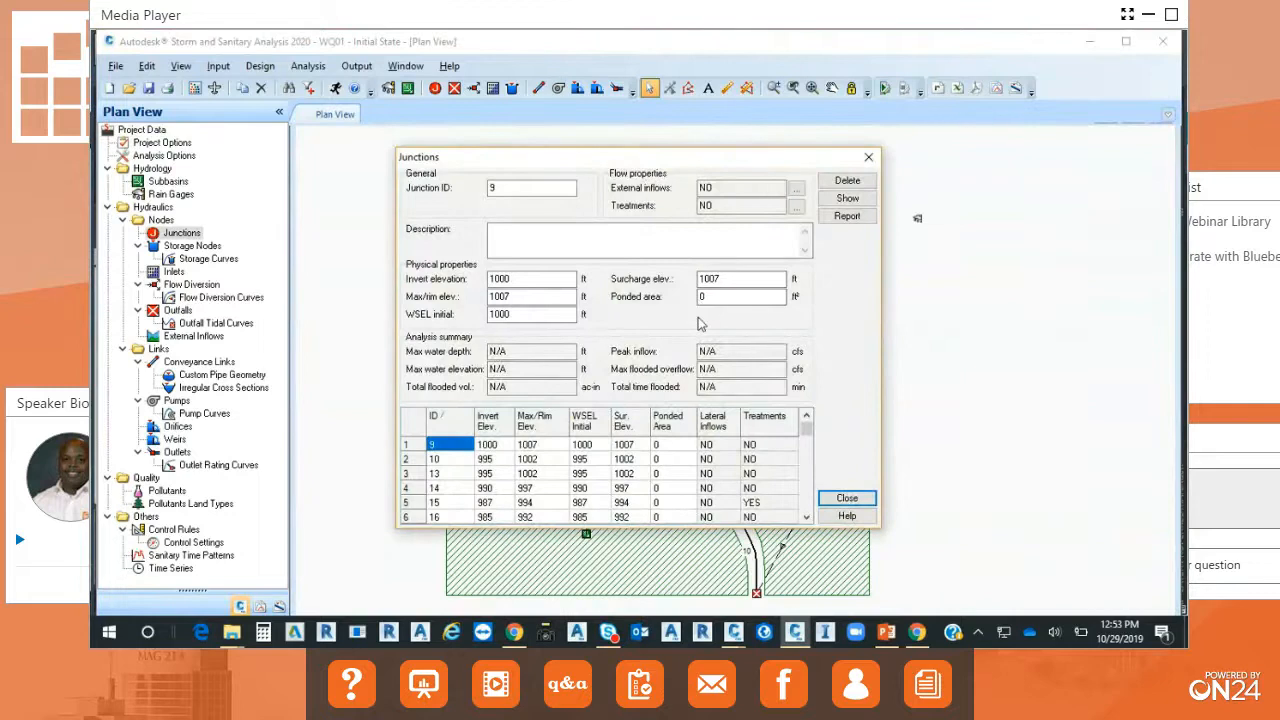
left_click(848, 500)
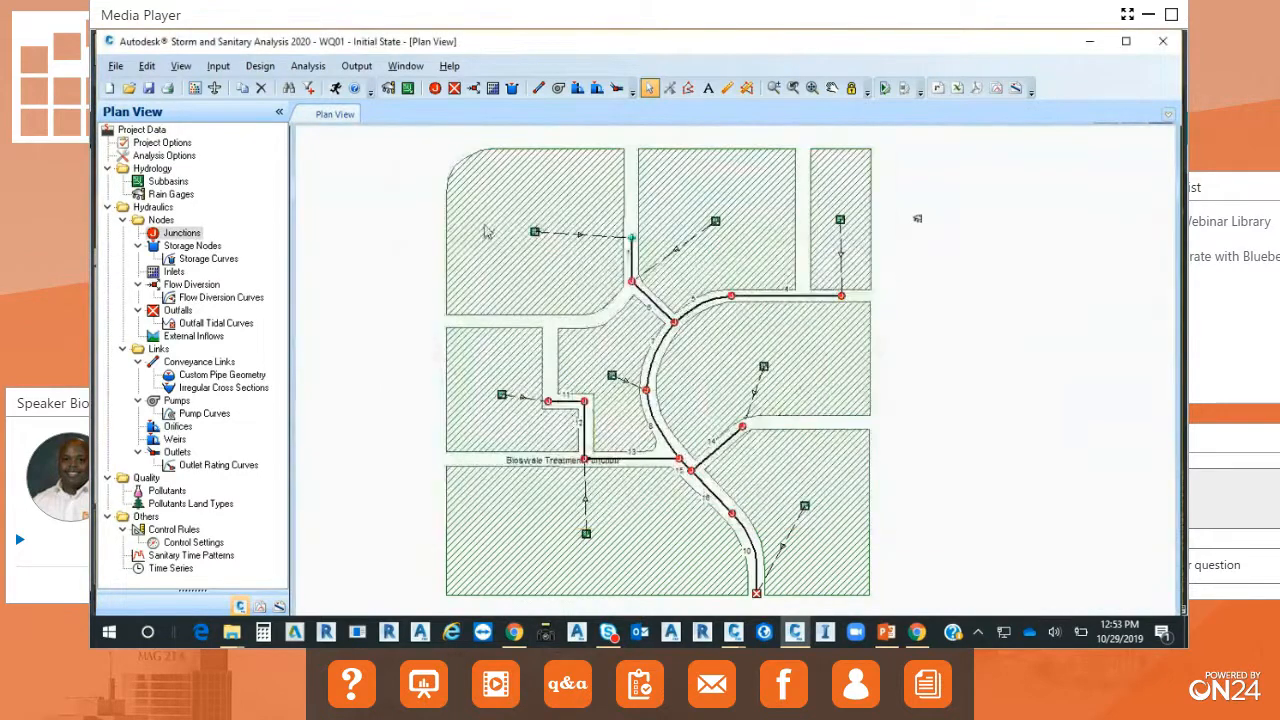
left_click(535, 234)
double_click(535, 234)
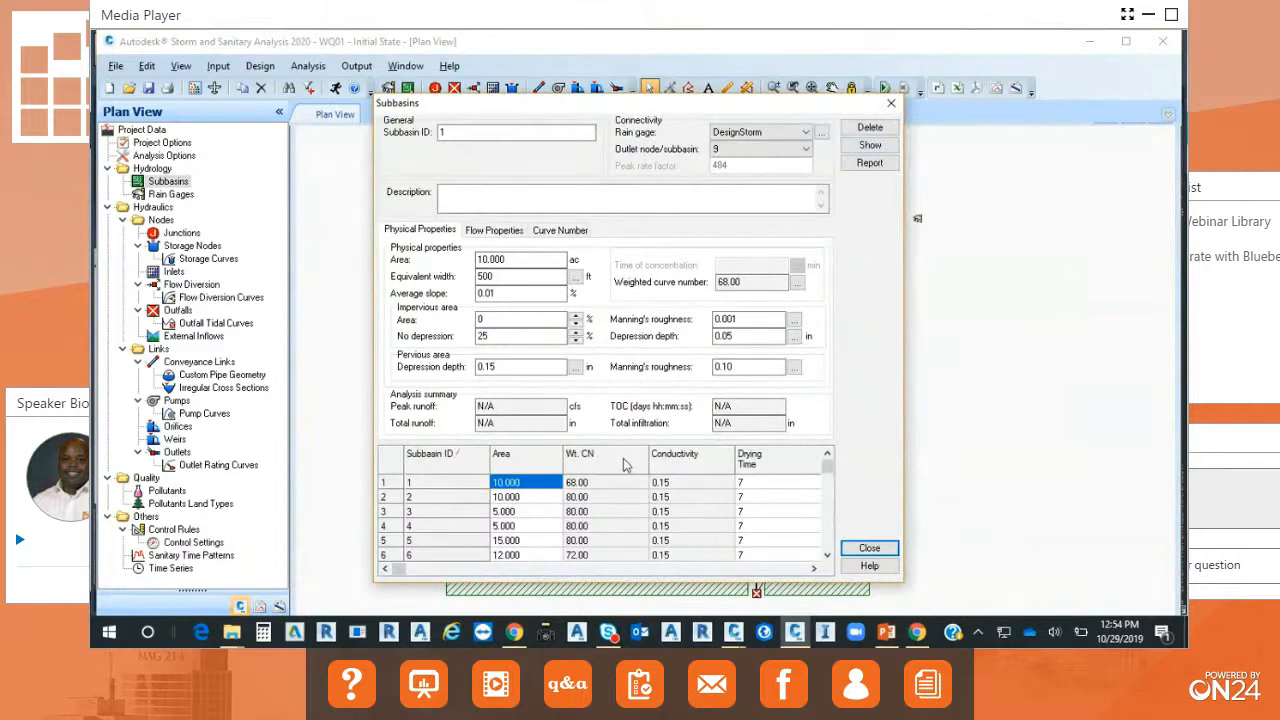
left_click(874, 552)
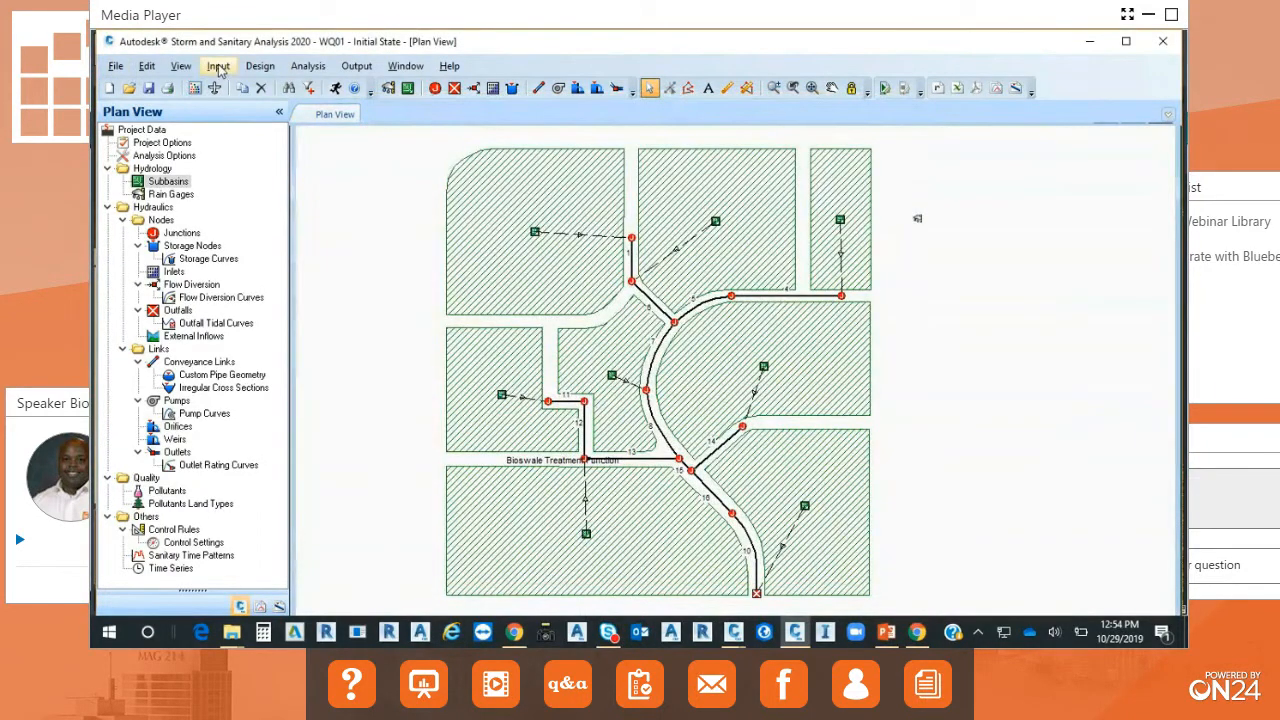
Set the project's hydrology method to SCS TR-55 with a minimum allowable TOC of 5 minutes, keeping Hydrodynamic link routing.
left_click(172, 144)
double_click(175, 146)
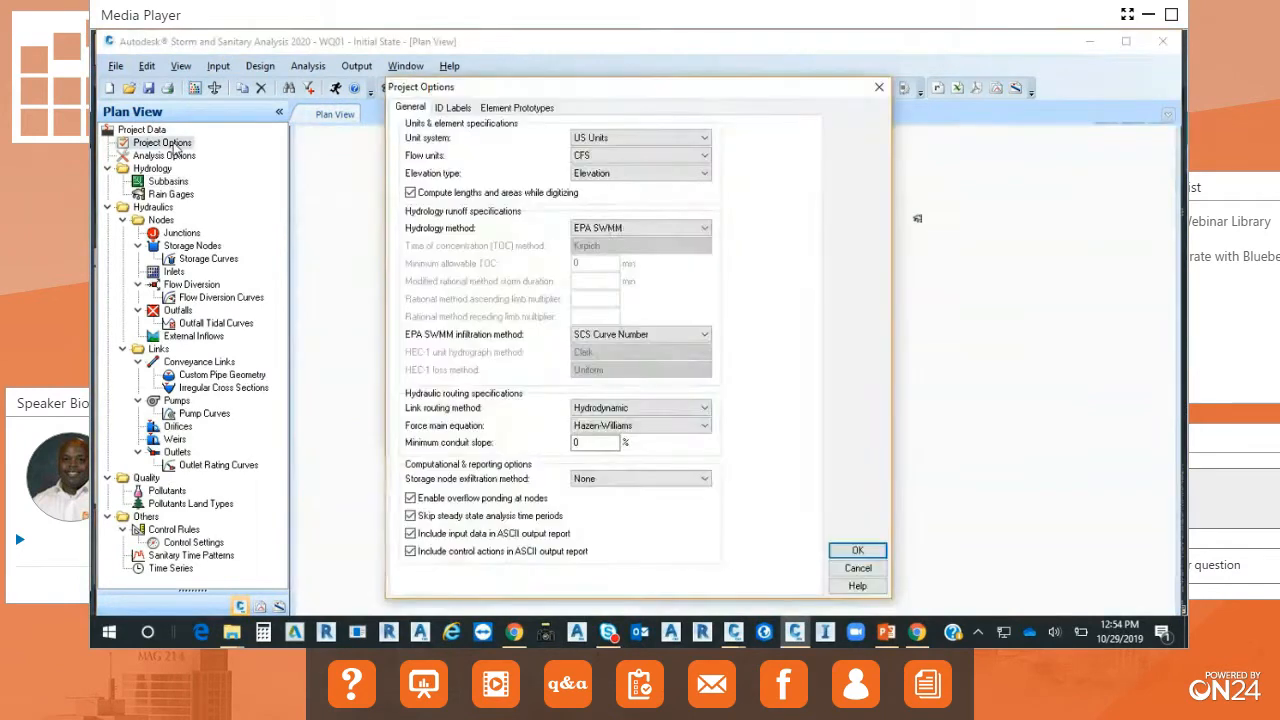
left_click(706, 231)
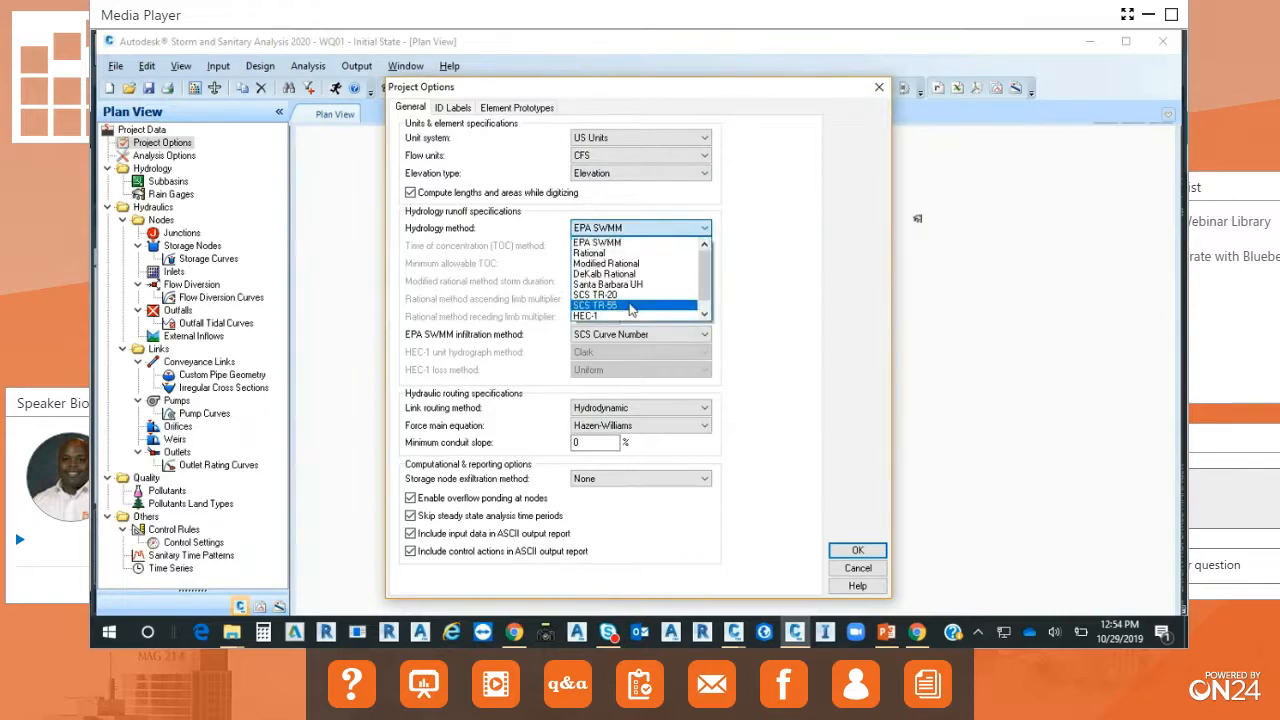
left_click(631, 306)
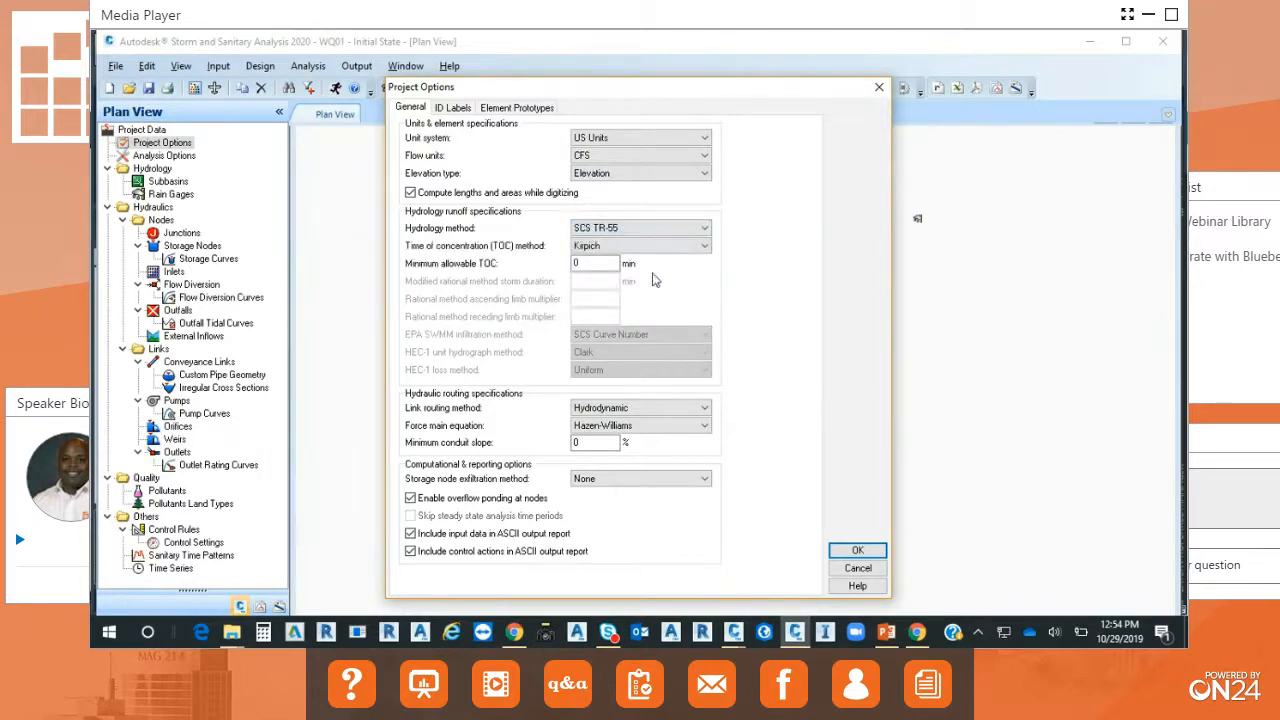
double_click(576, 263)
type("5")
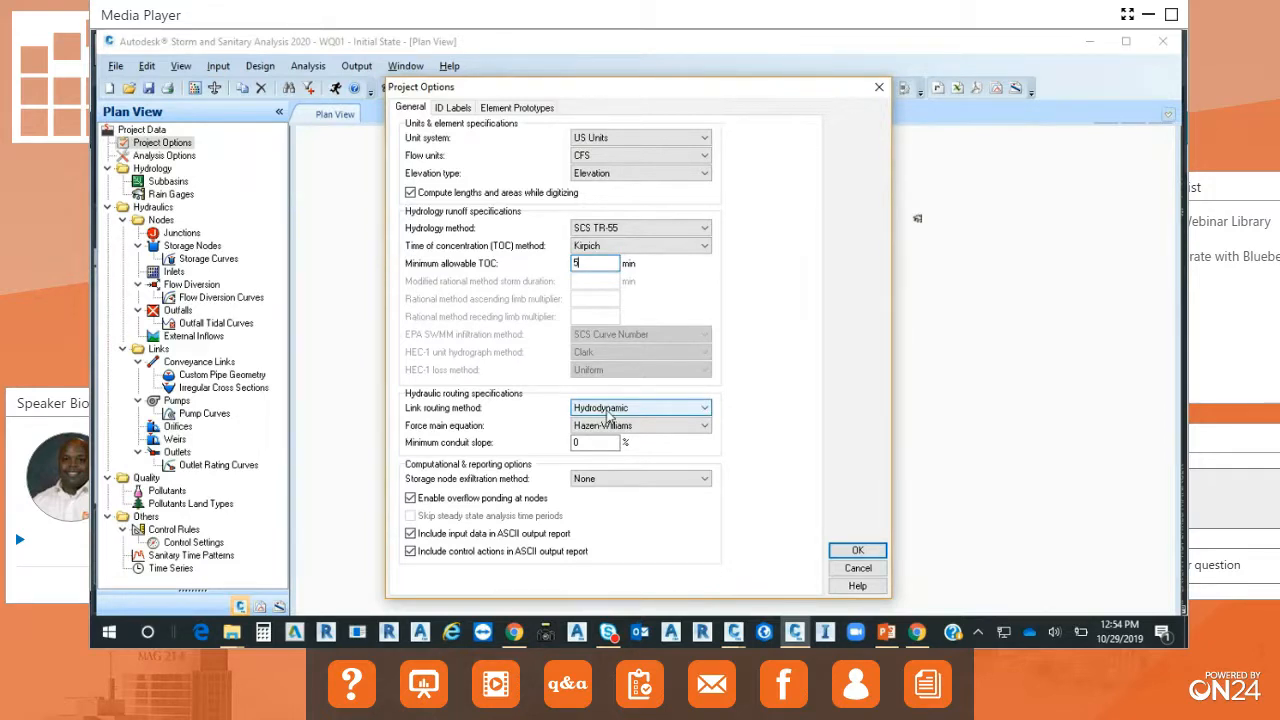
left_click(705, 410)
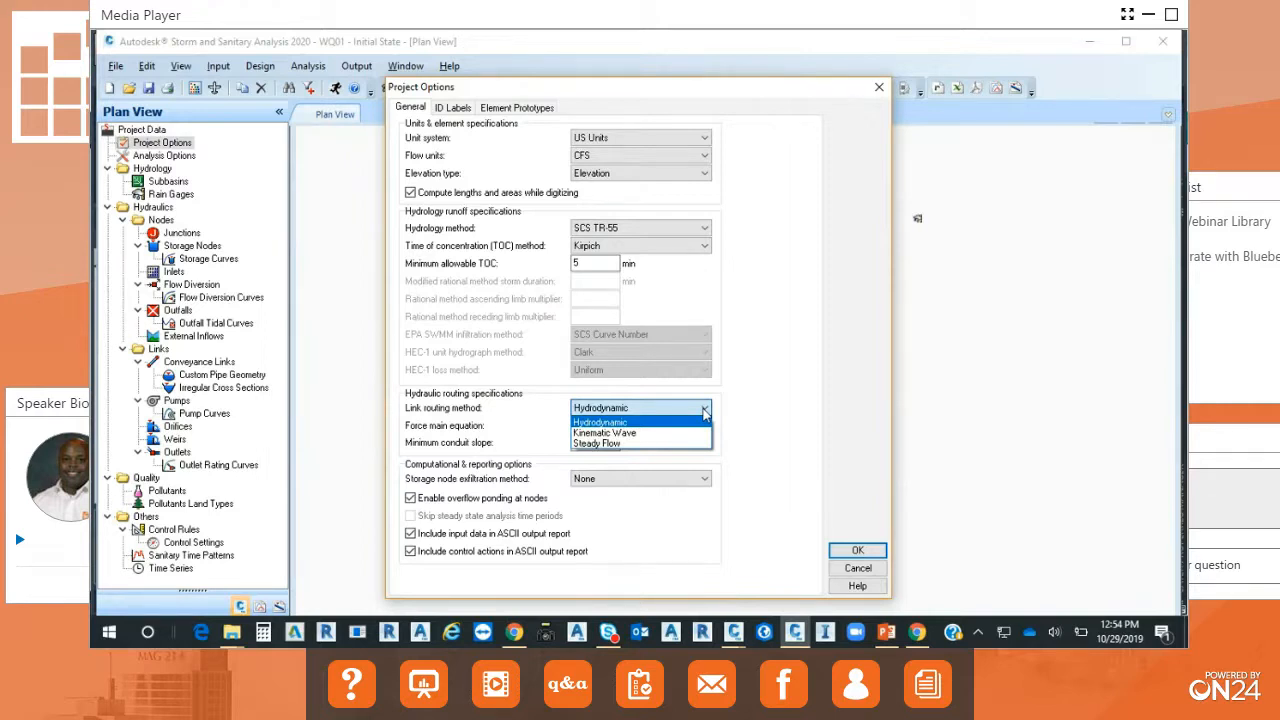
left_click(733, 403)
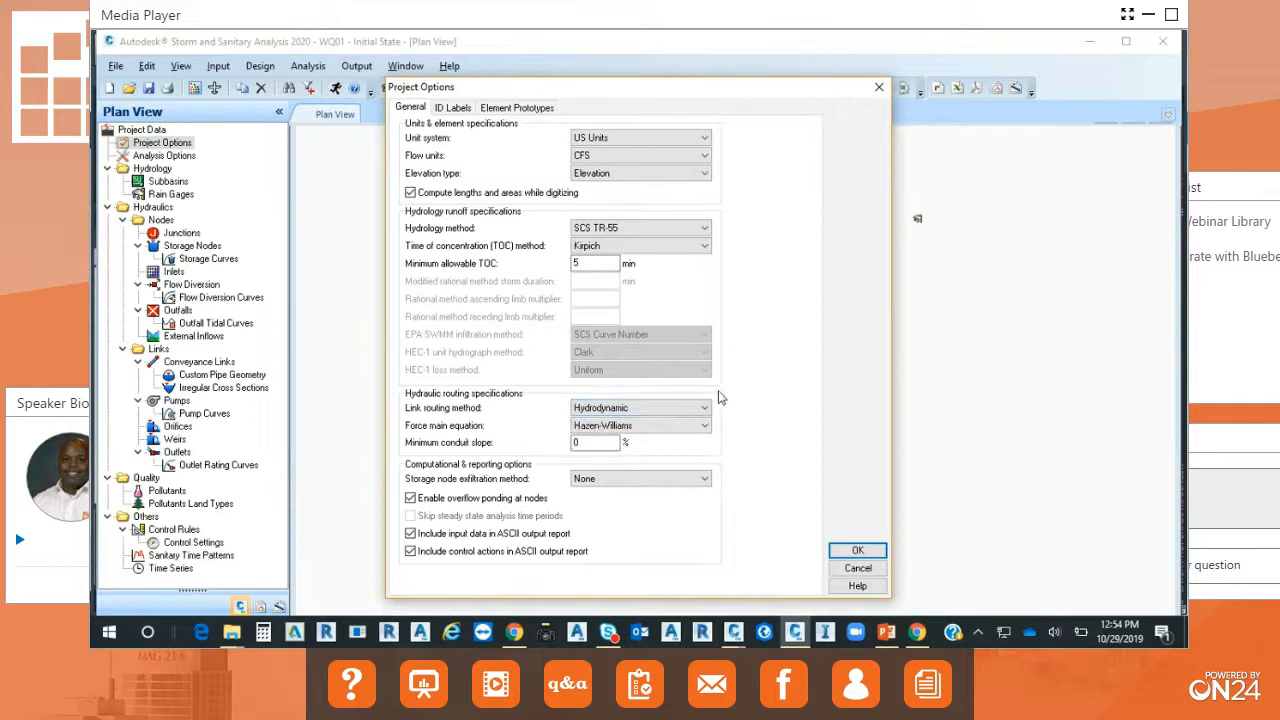
left_click(856, 553)
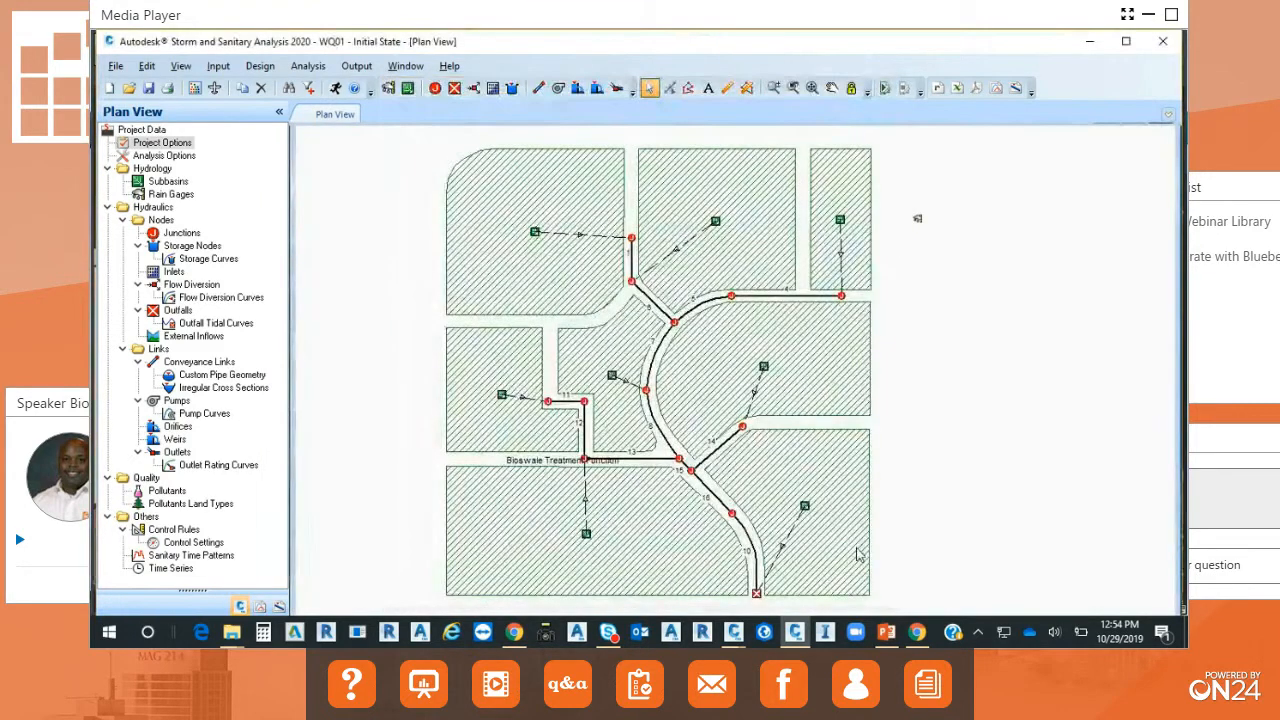
Examine the TR-55 properties of subbasin 1, including its peak rate factor.
left_click(535, 234)
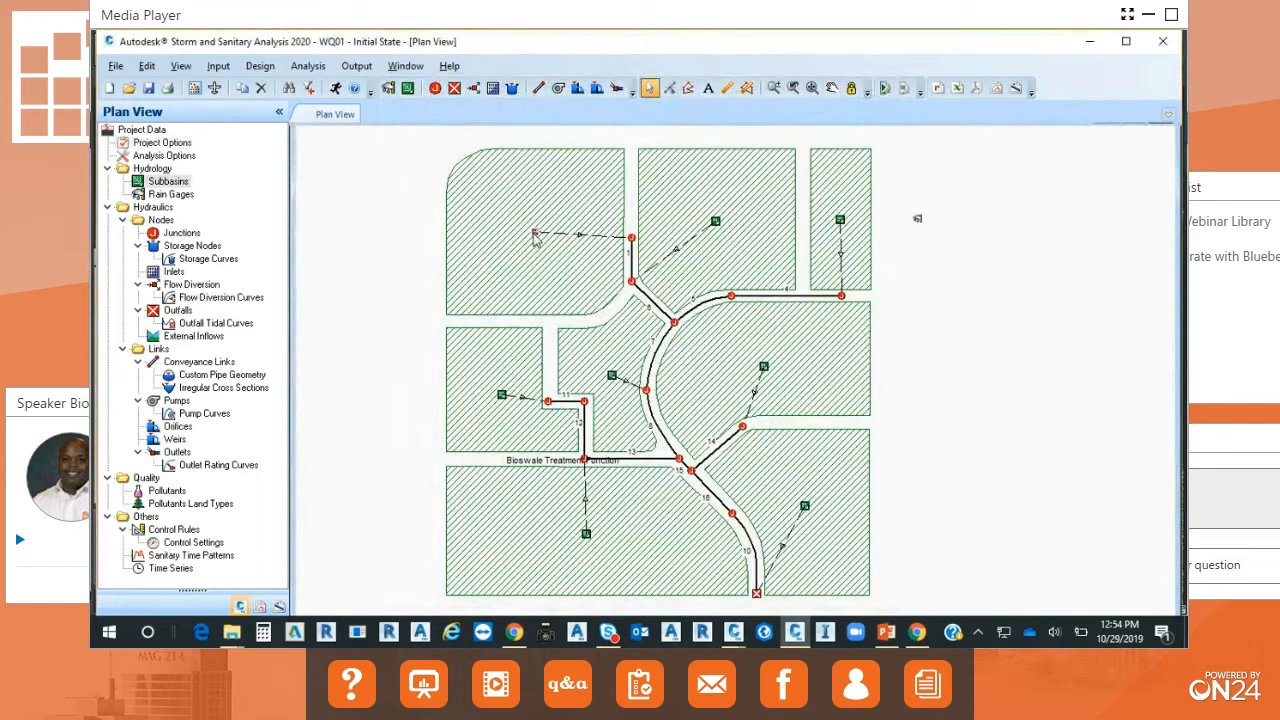
double_click(535, 234)
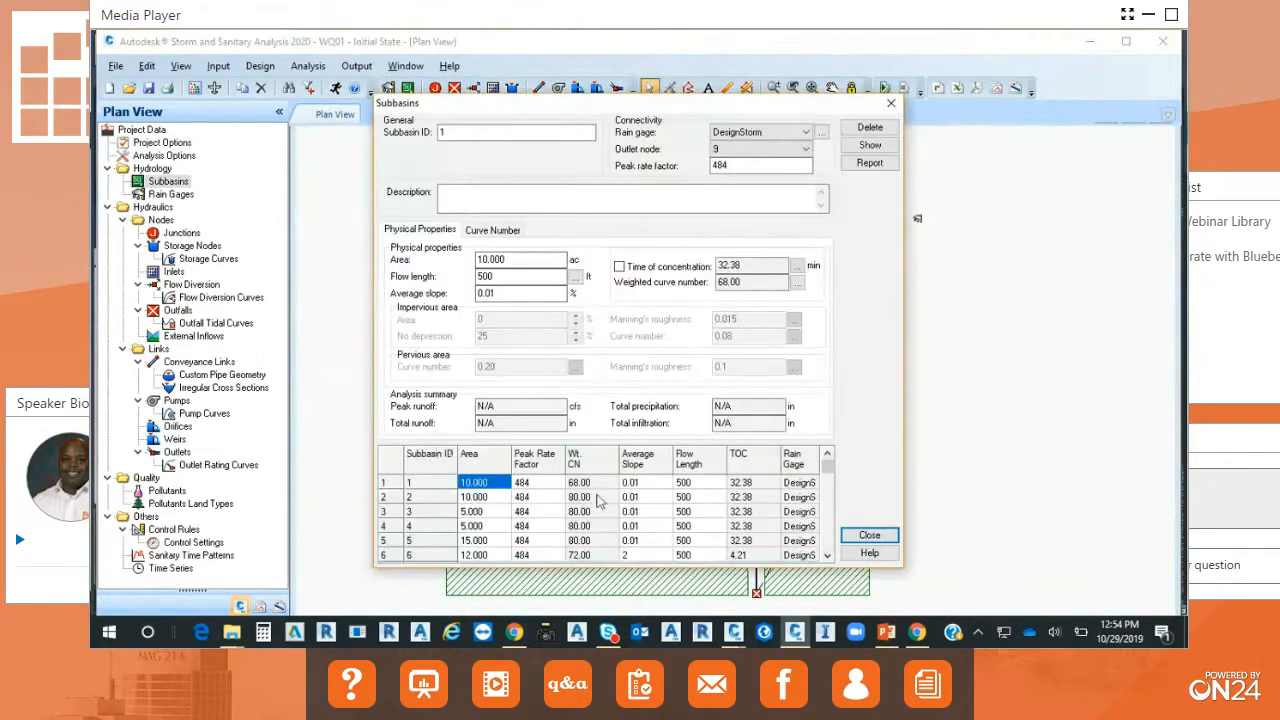
left_click(549, 483)
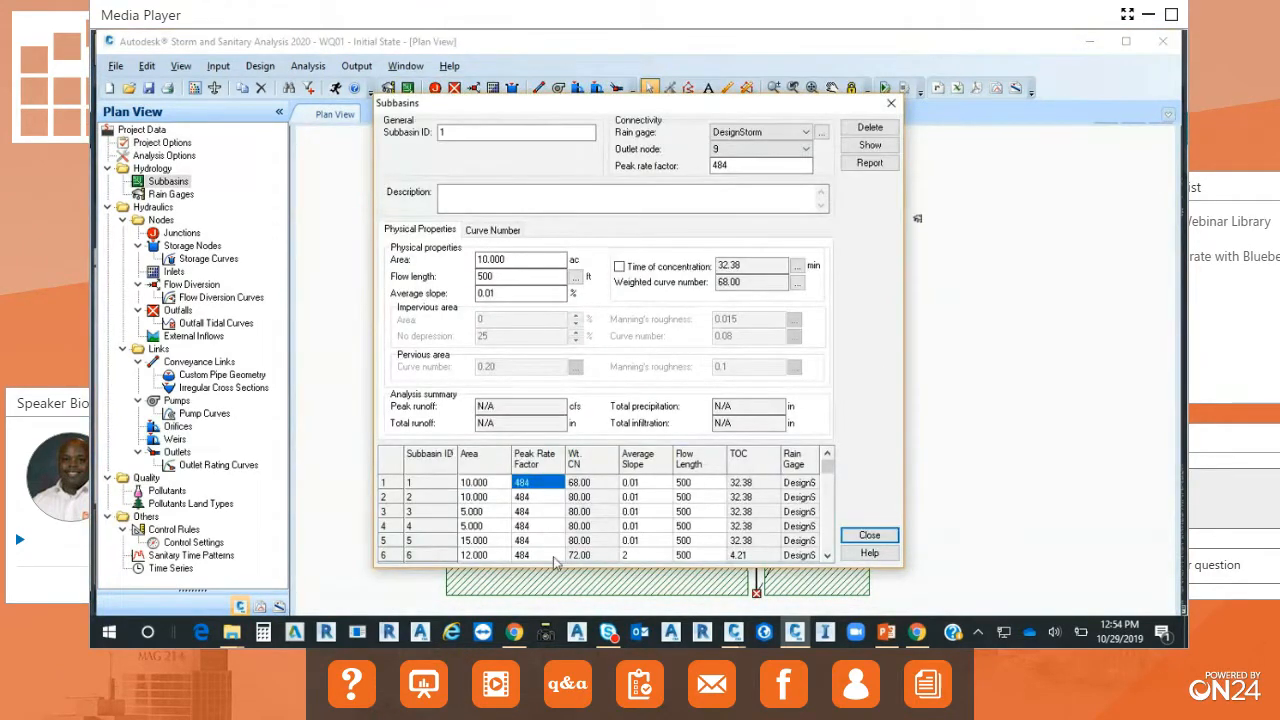
double_click(745, 165)
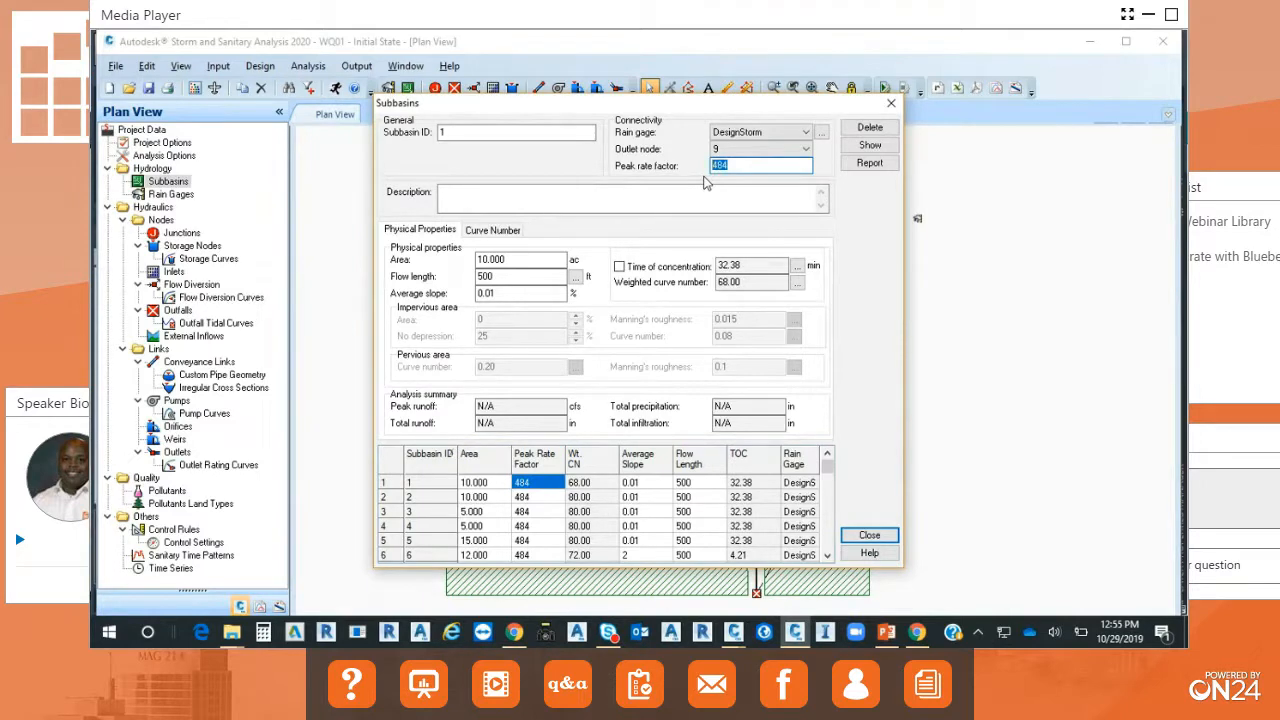
left_click(869, 535)
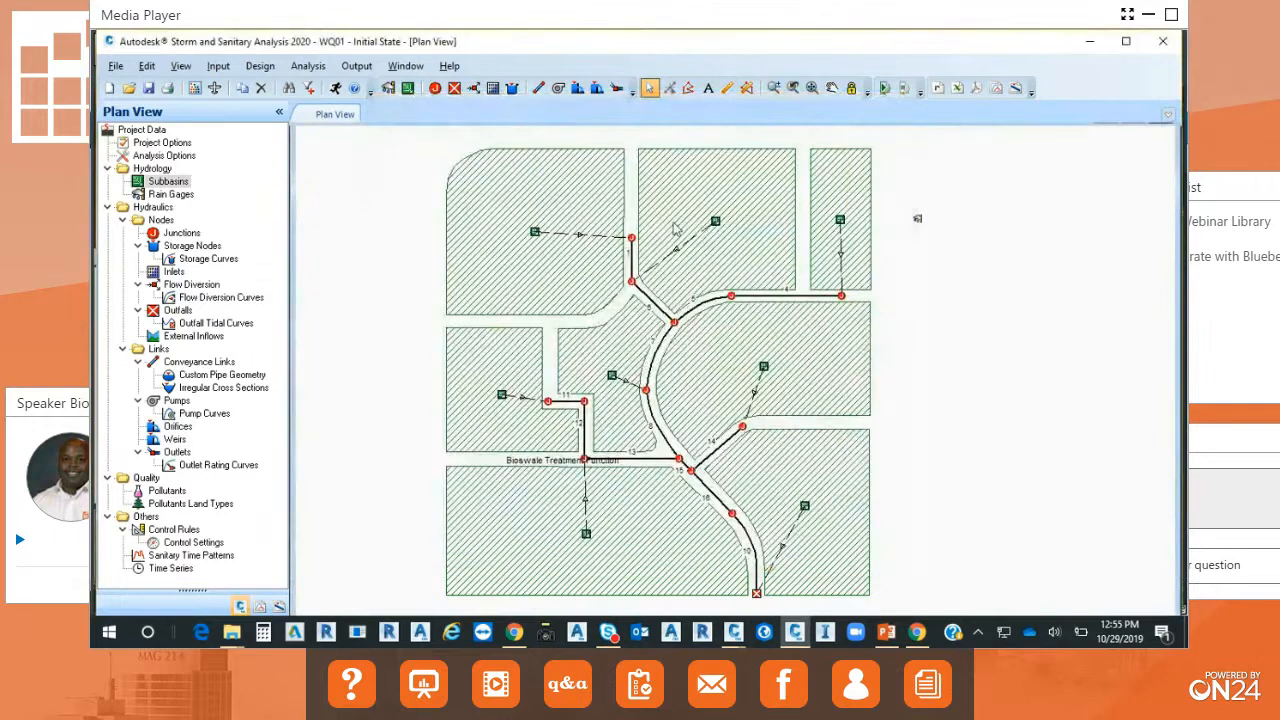
Run the analysis on the WQ01 network without saving the analysis results.
left_click(337, 89)
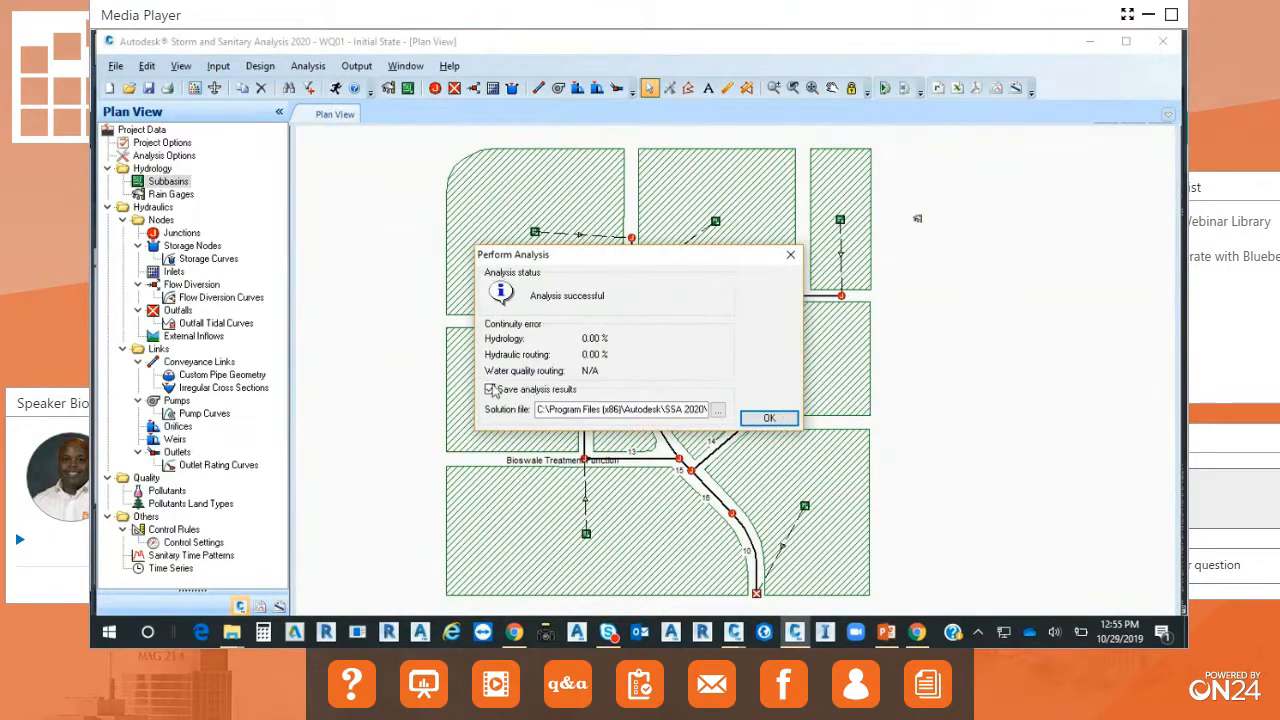
left_click(493, 390)
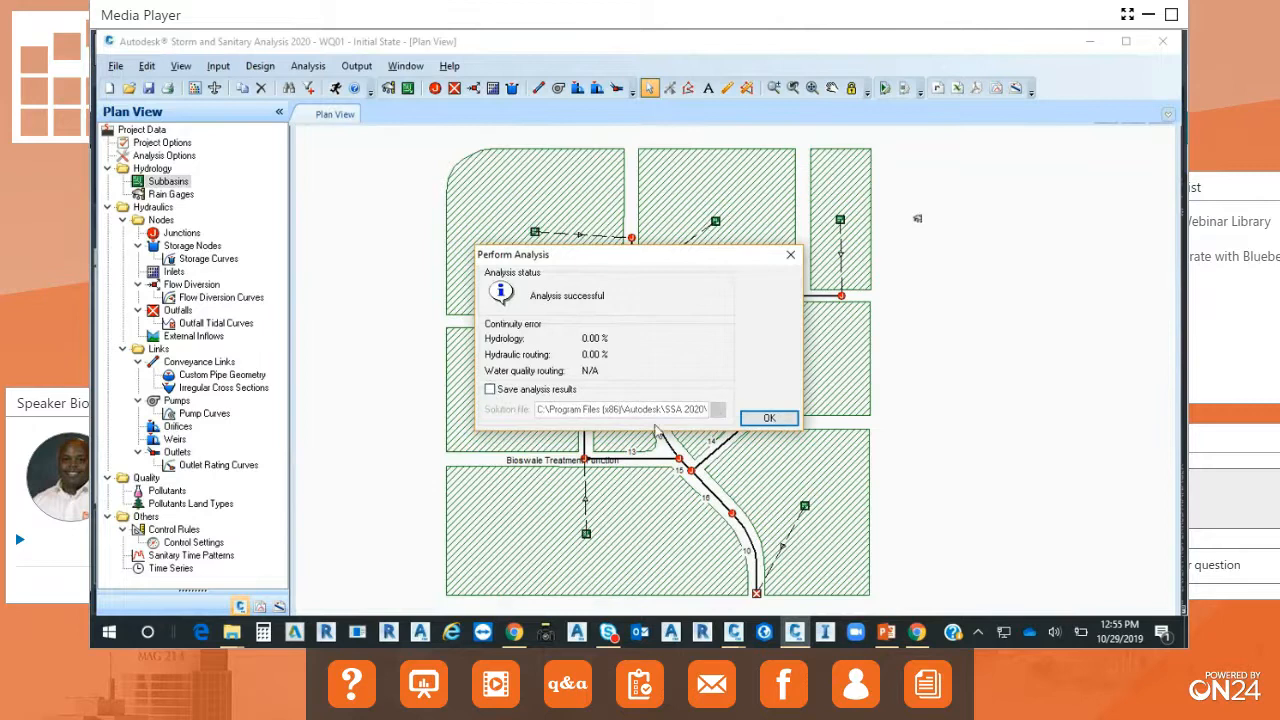
left_click(768, 418)
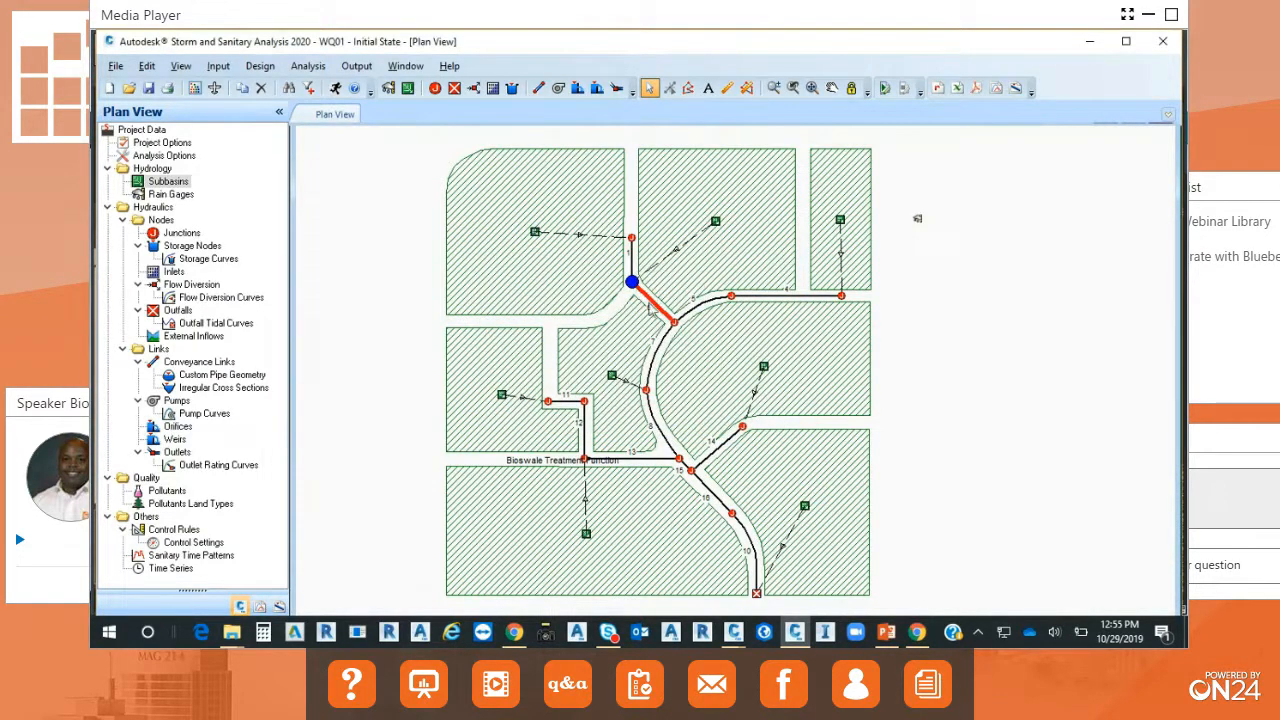
Inspect the analysis summary of the red conveyance link running from node 10 to node 21.
double_click(650, 302)
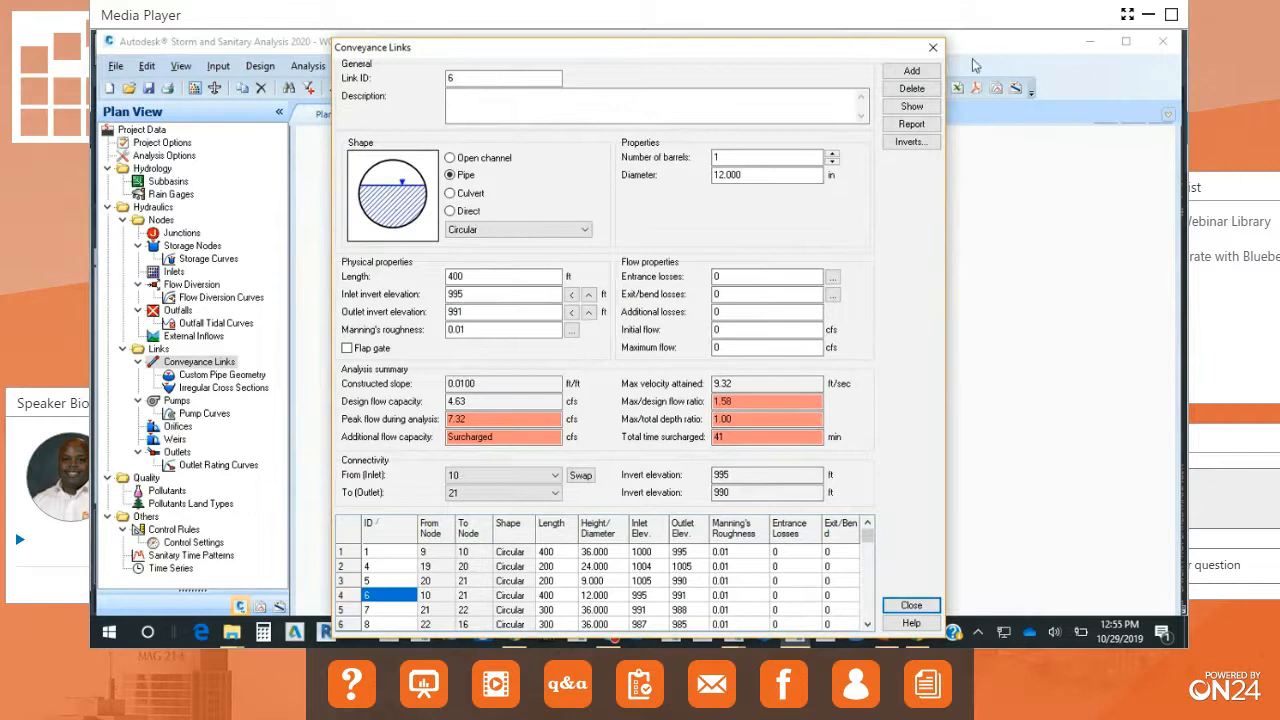
left_click(933, 48)
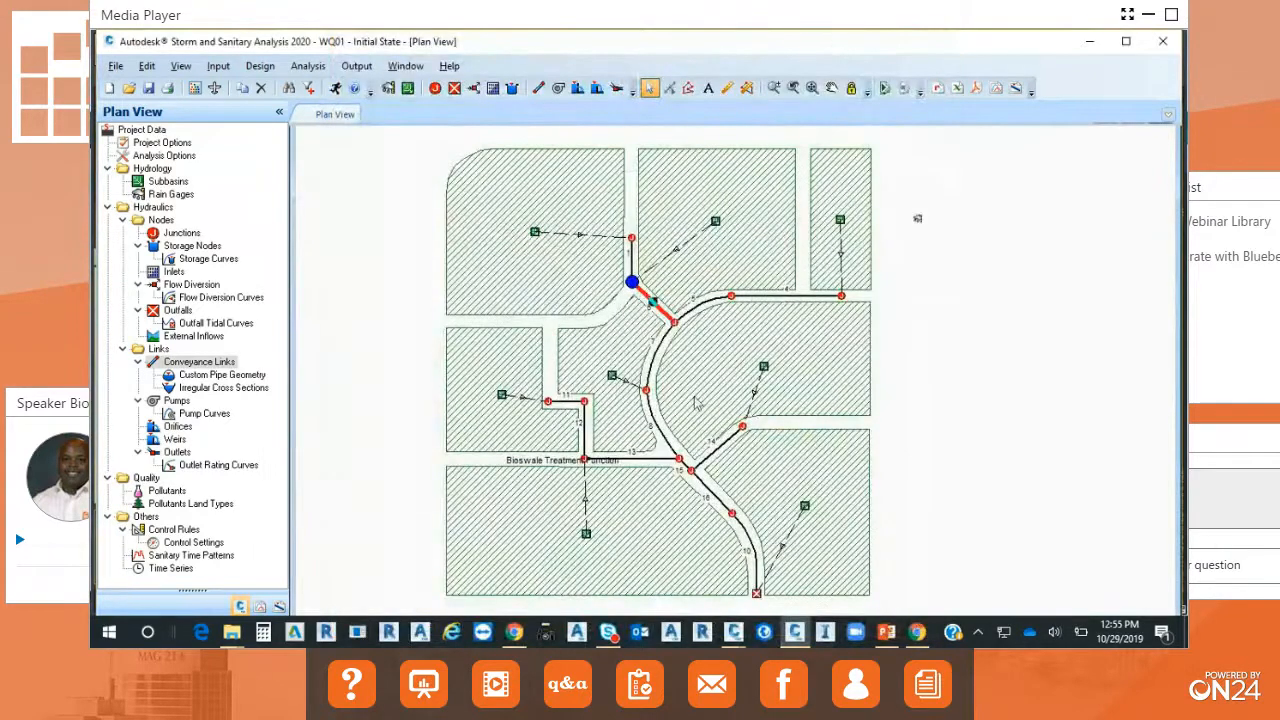
Plot the storm sewer profile from outfall node 18 up to junction 9.
left_click(631, 237)
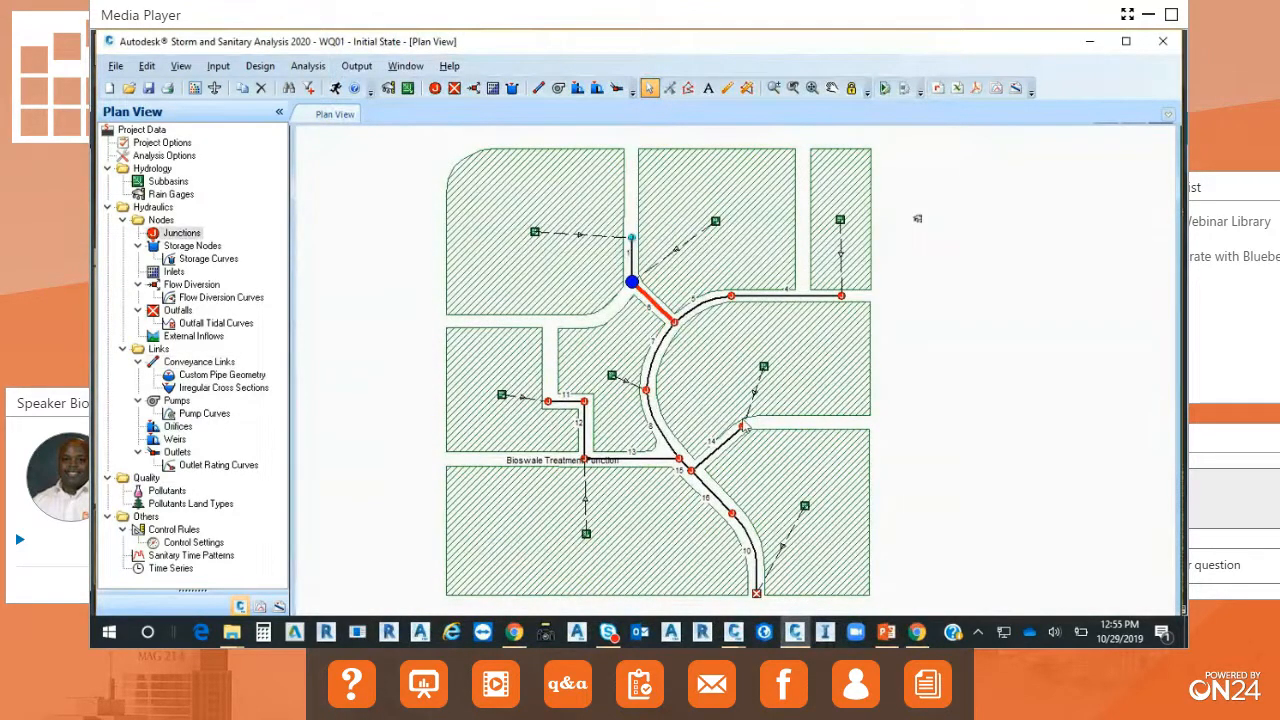
right_click(744, 424)
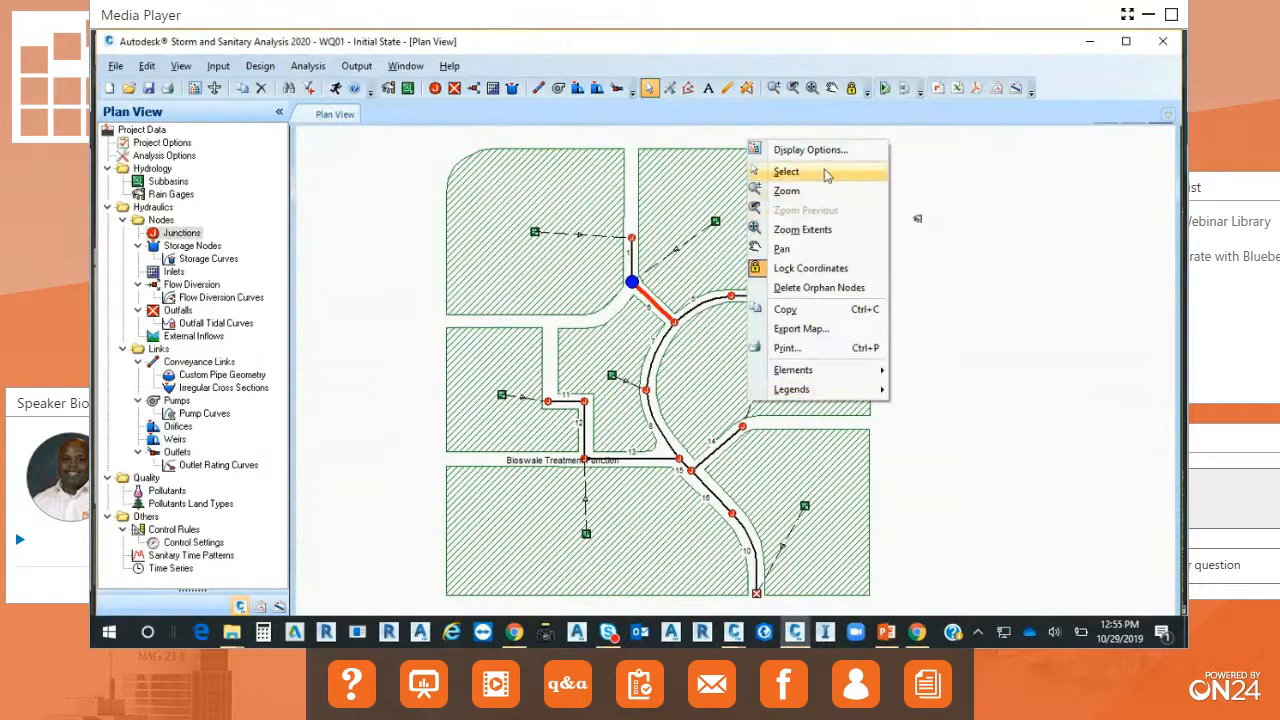
left_click(826, 175)
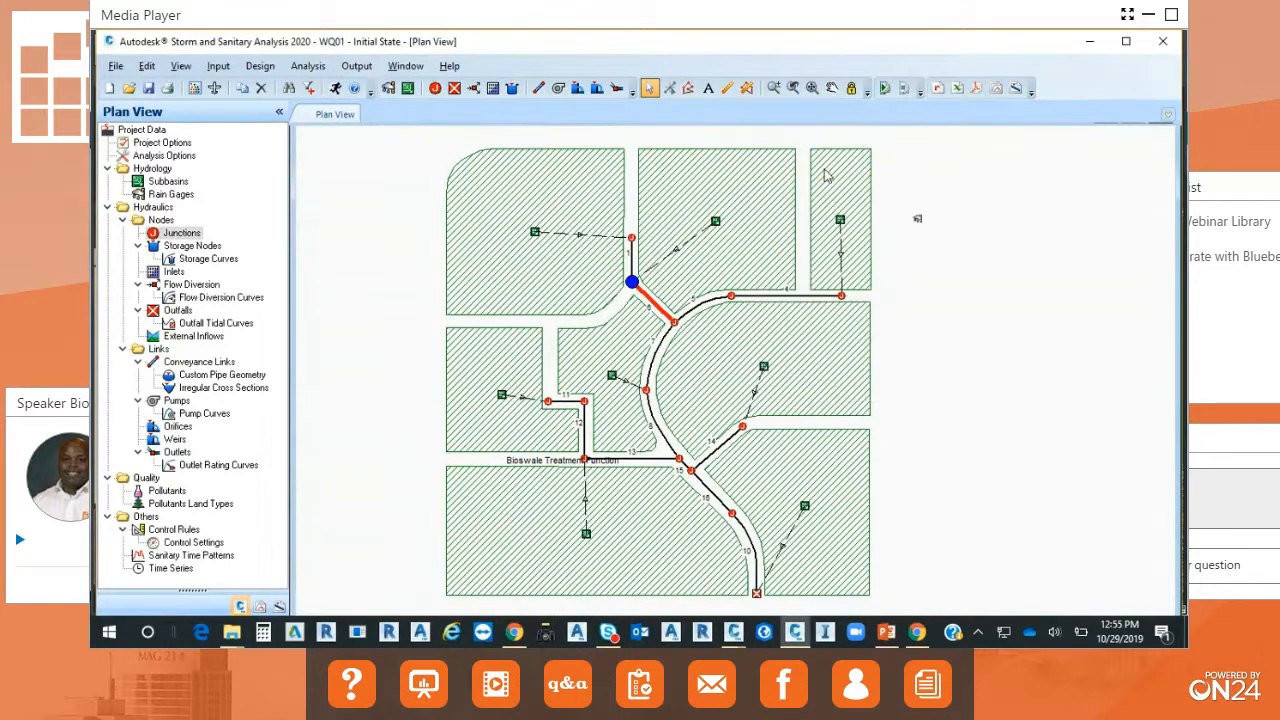
right_click(757, 593)
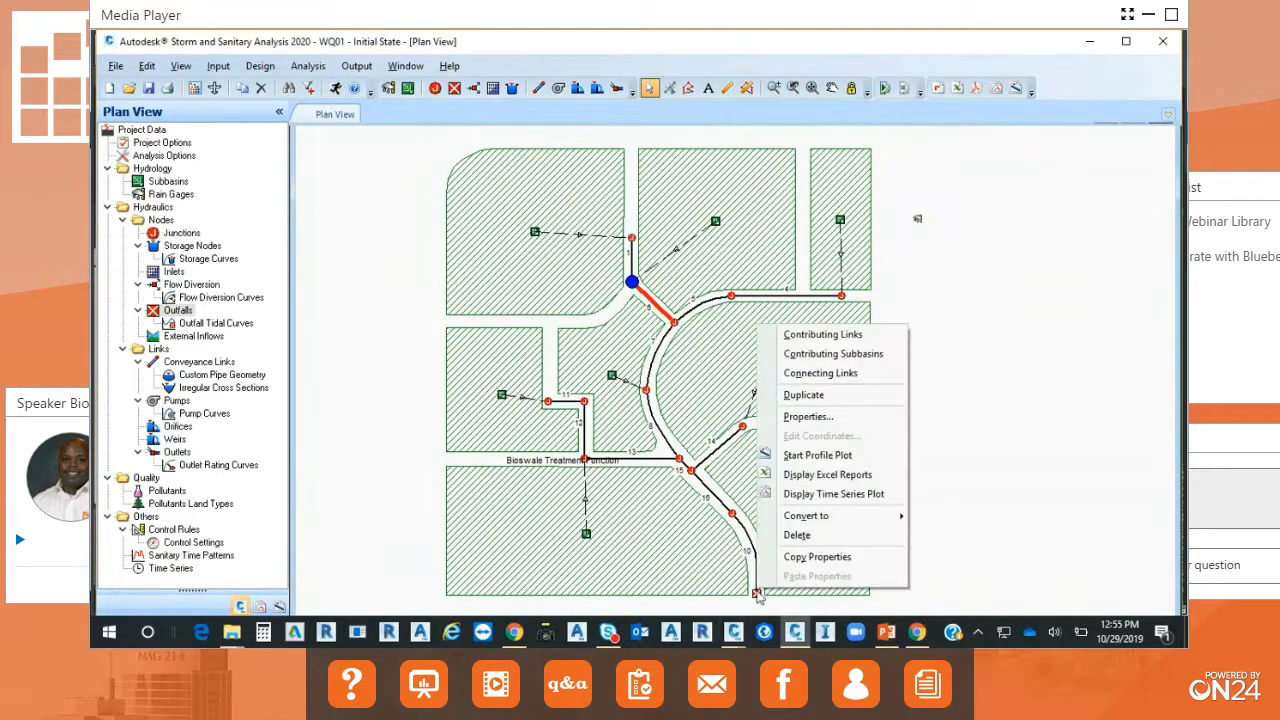
left_click(836, 457)
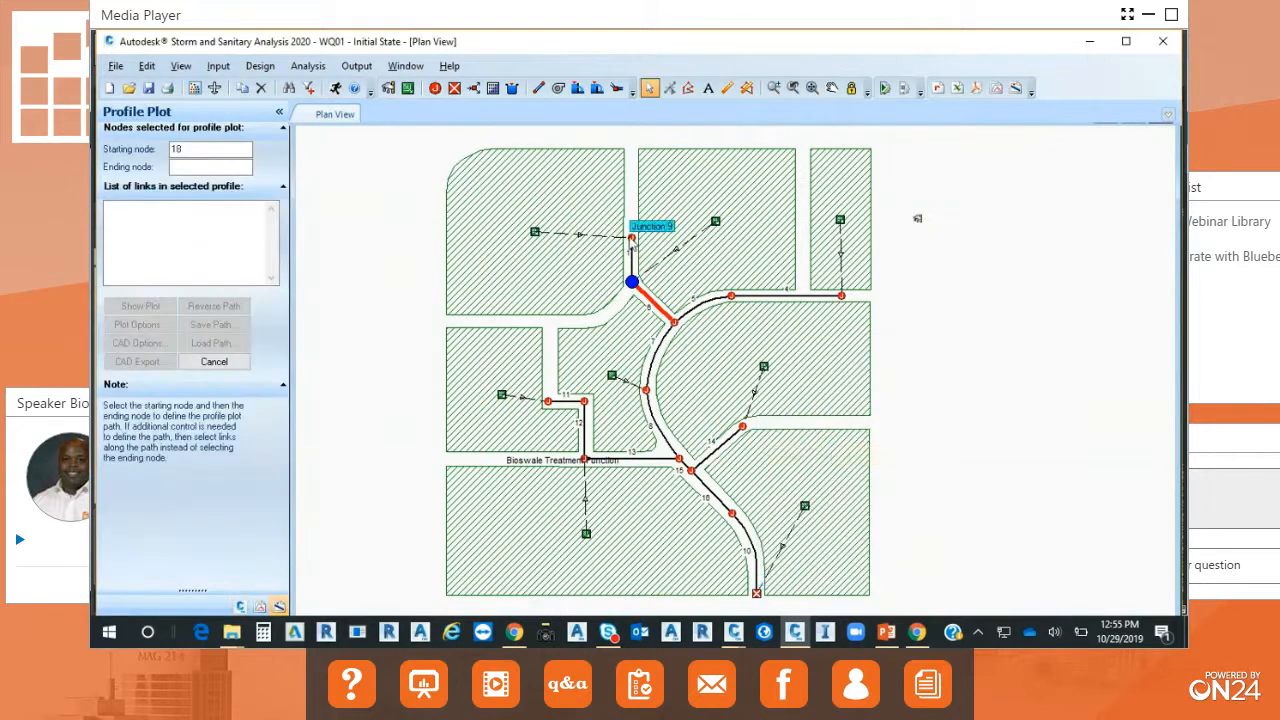
left_click(632, 238)
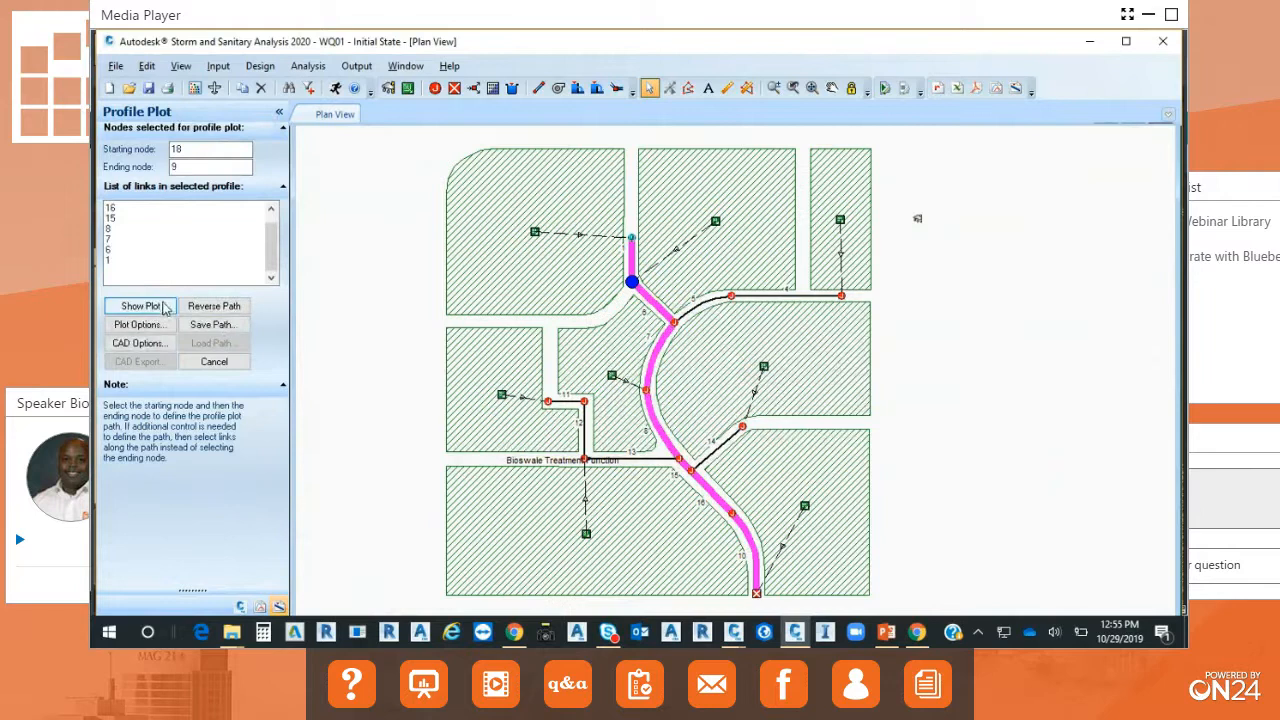
left_click(141, 306)
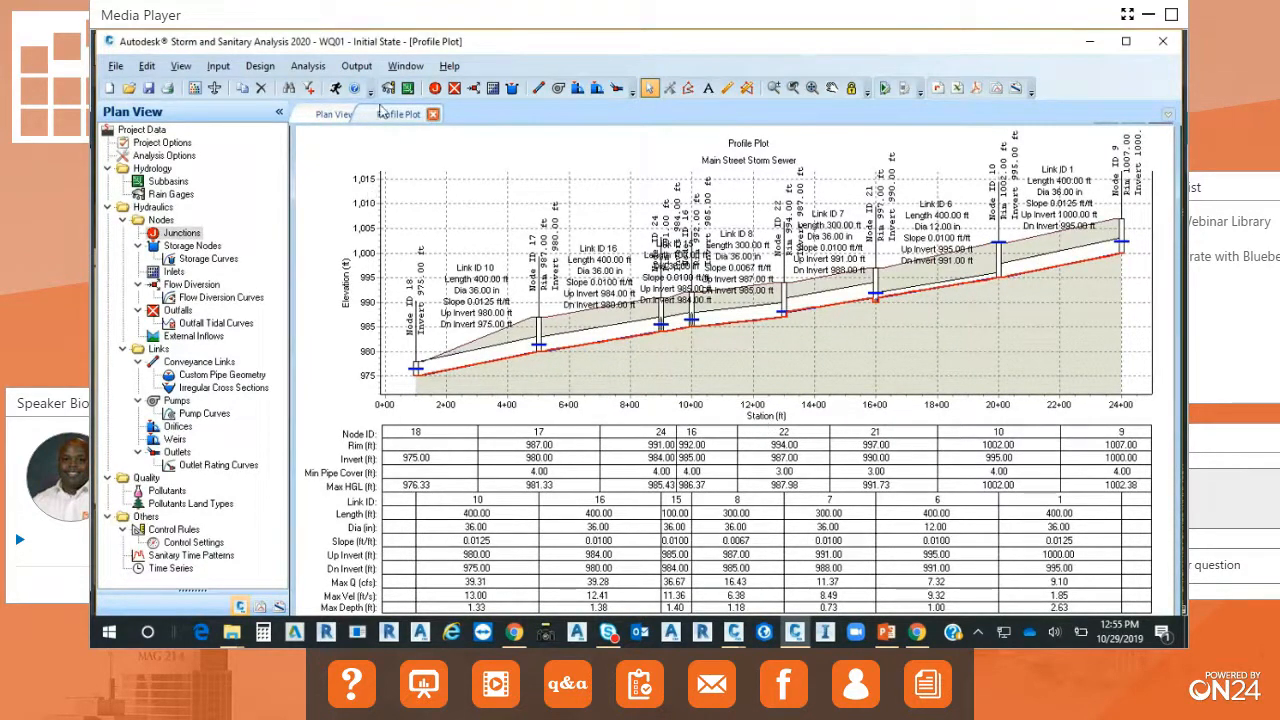
Play the output animation on the profile plot at maximum animation speed.
left_click(358, 68)
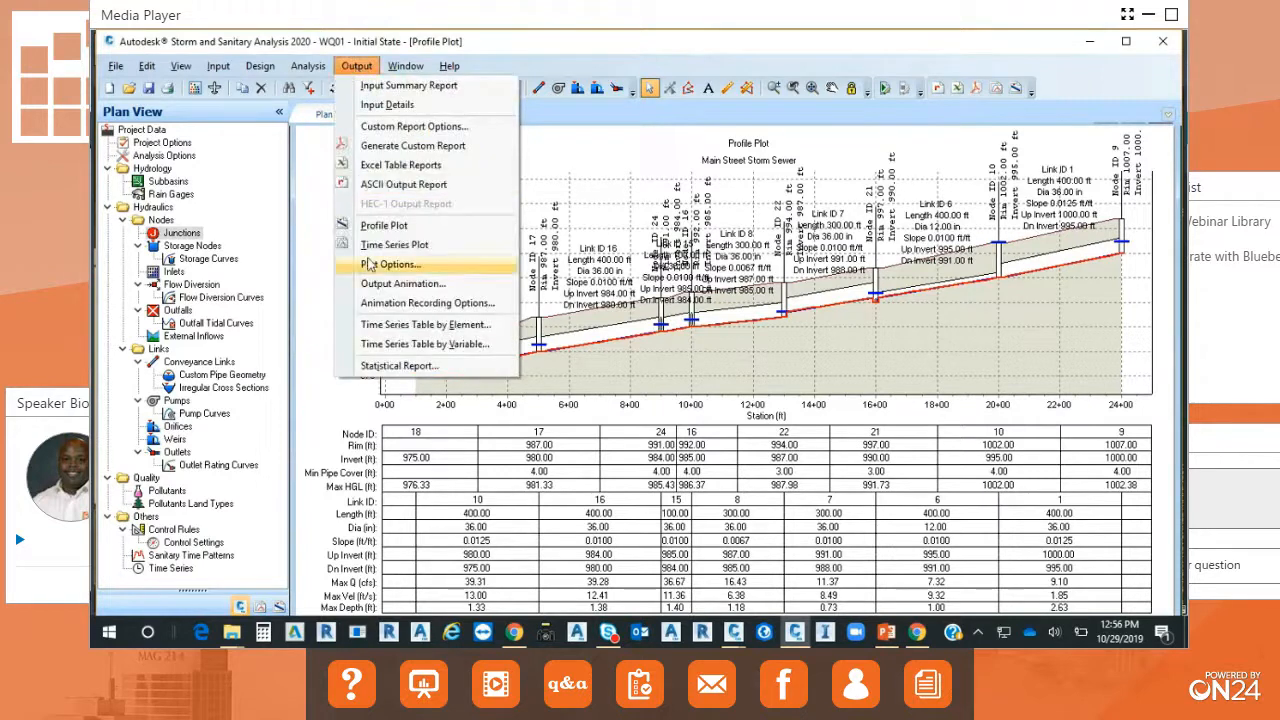
left_click(393, 286)
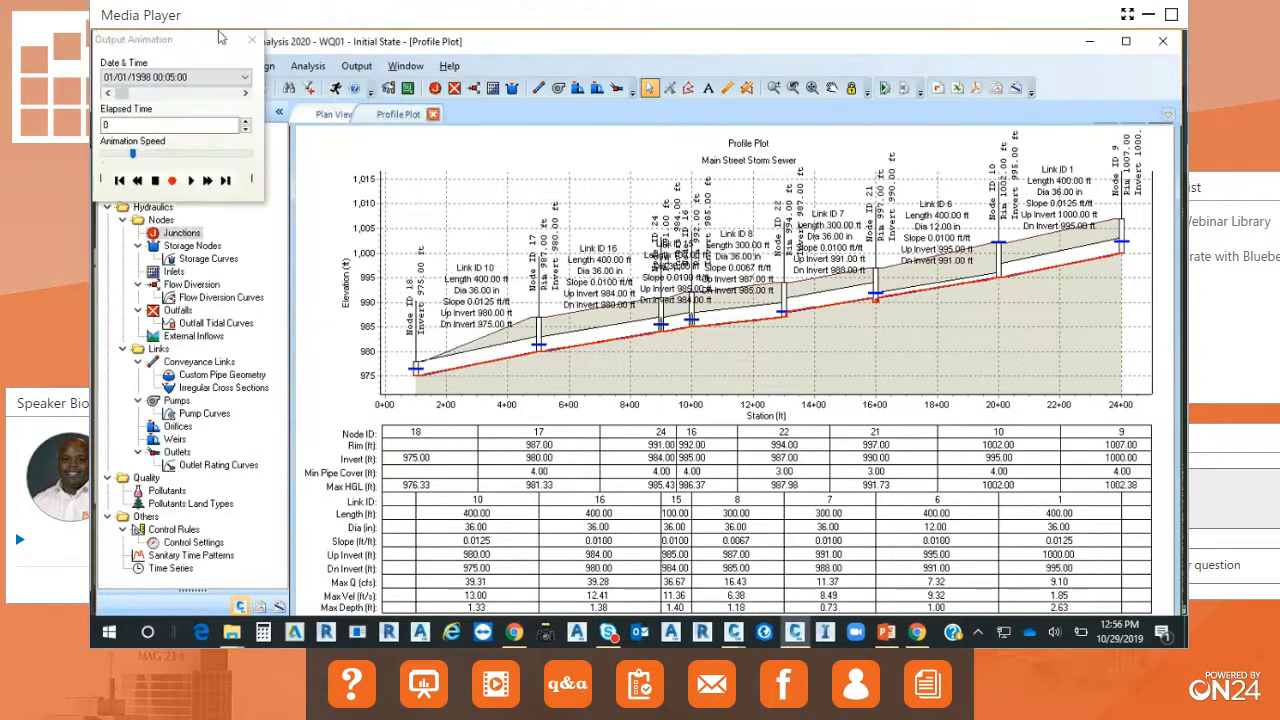
left_click_drag(131, 158, 250, 158)
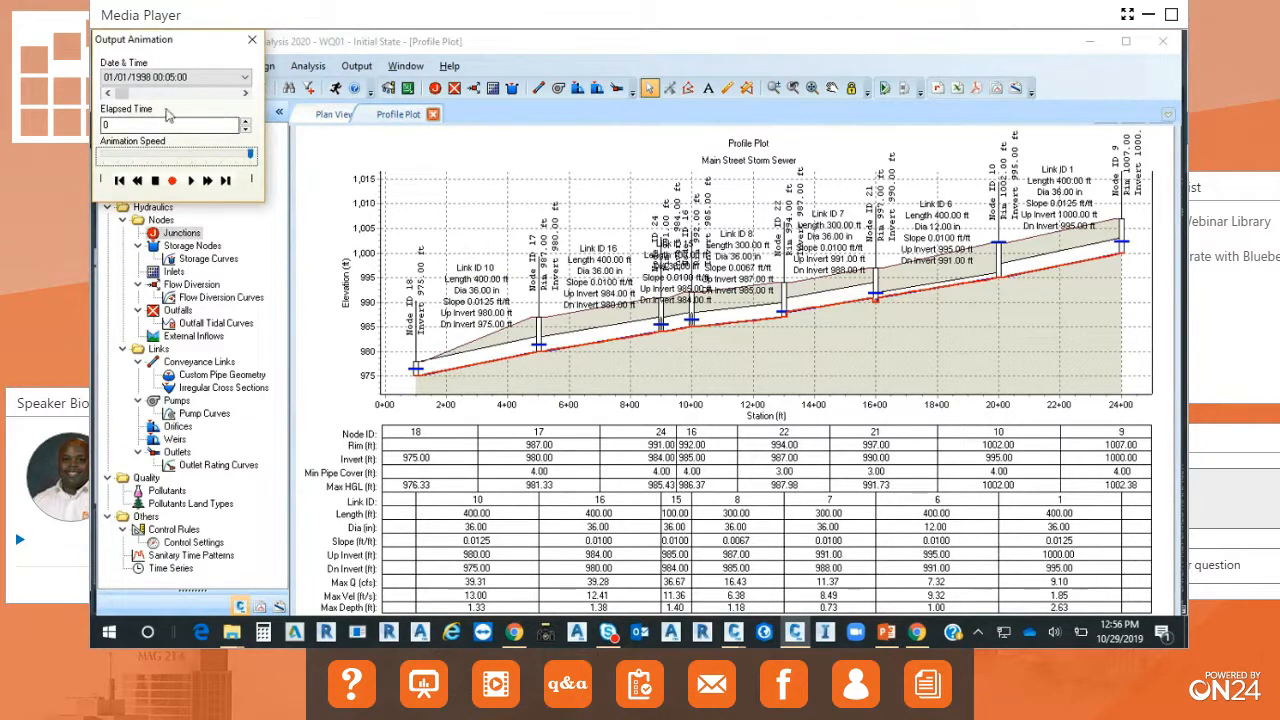
left_click_drag(121, 93, 143, 95)
left_click_drag(181, 41, 385, 130)
left_click(394, 361)
left_click(396, 270)
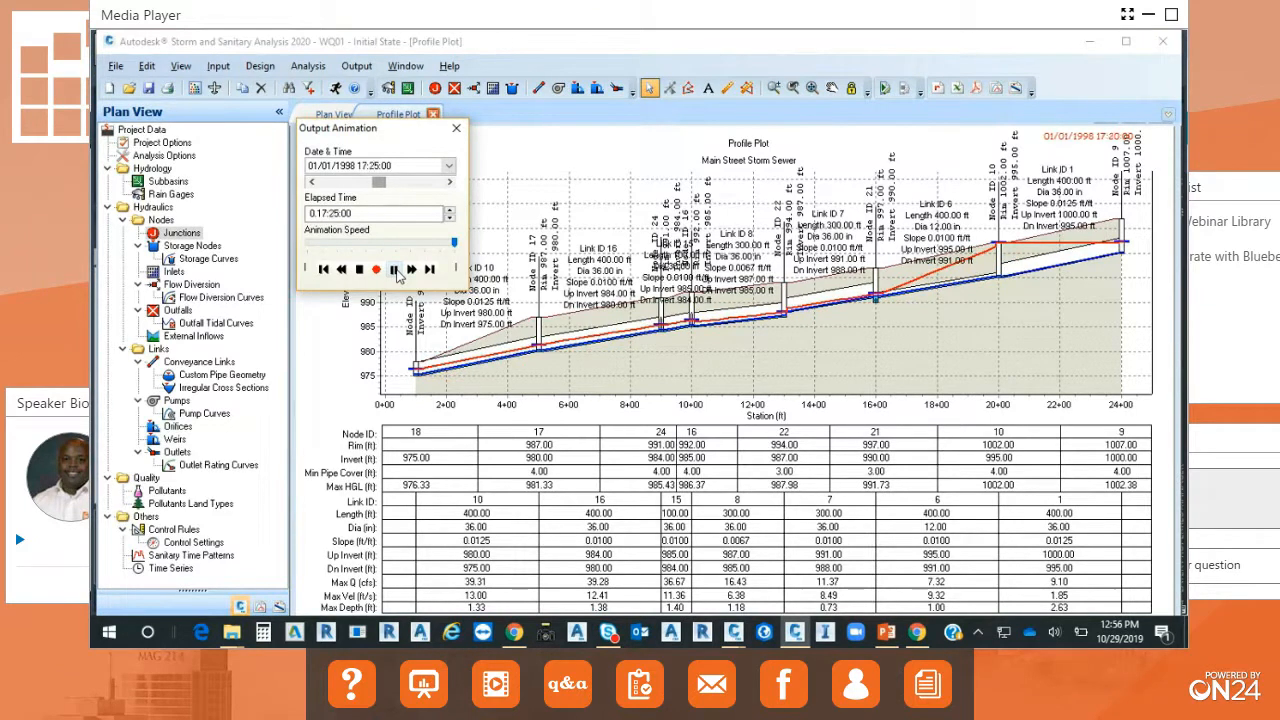
Set the diameter of conveyance link 6, between nodes 10 and 21, to 24 in.
left_click(923, 357)
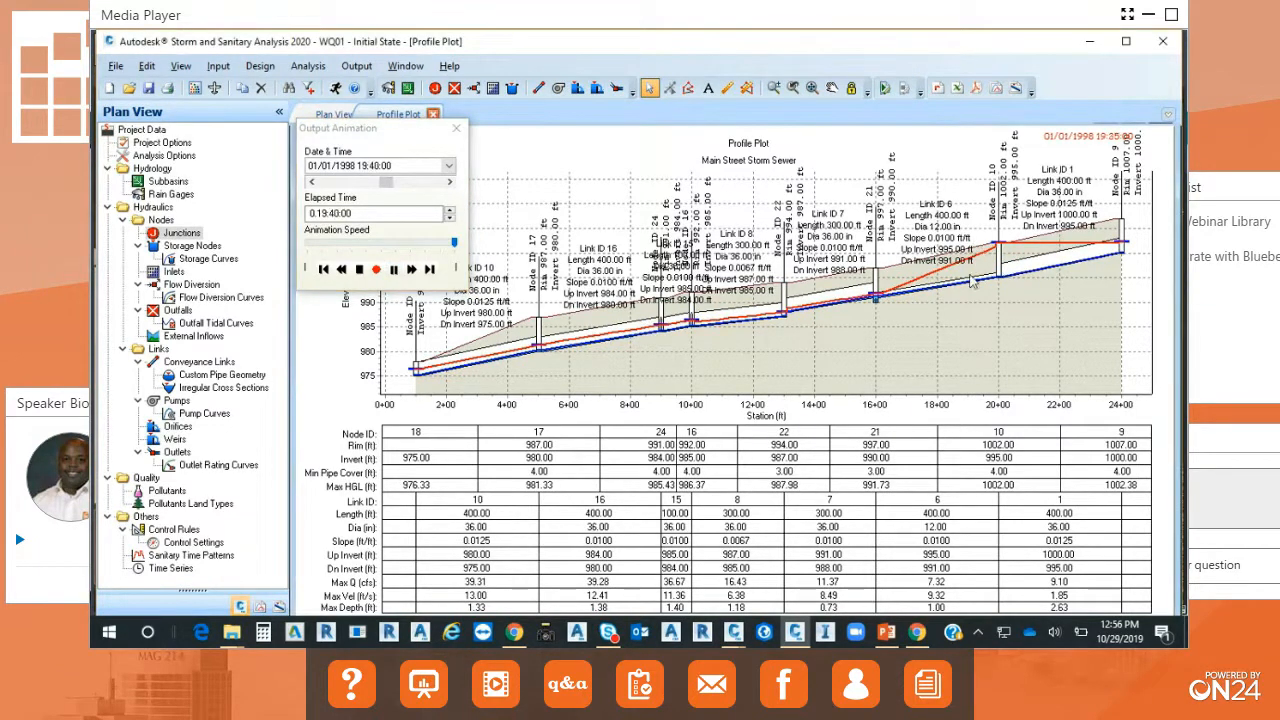
double_click(940, 289)
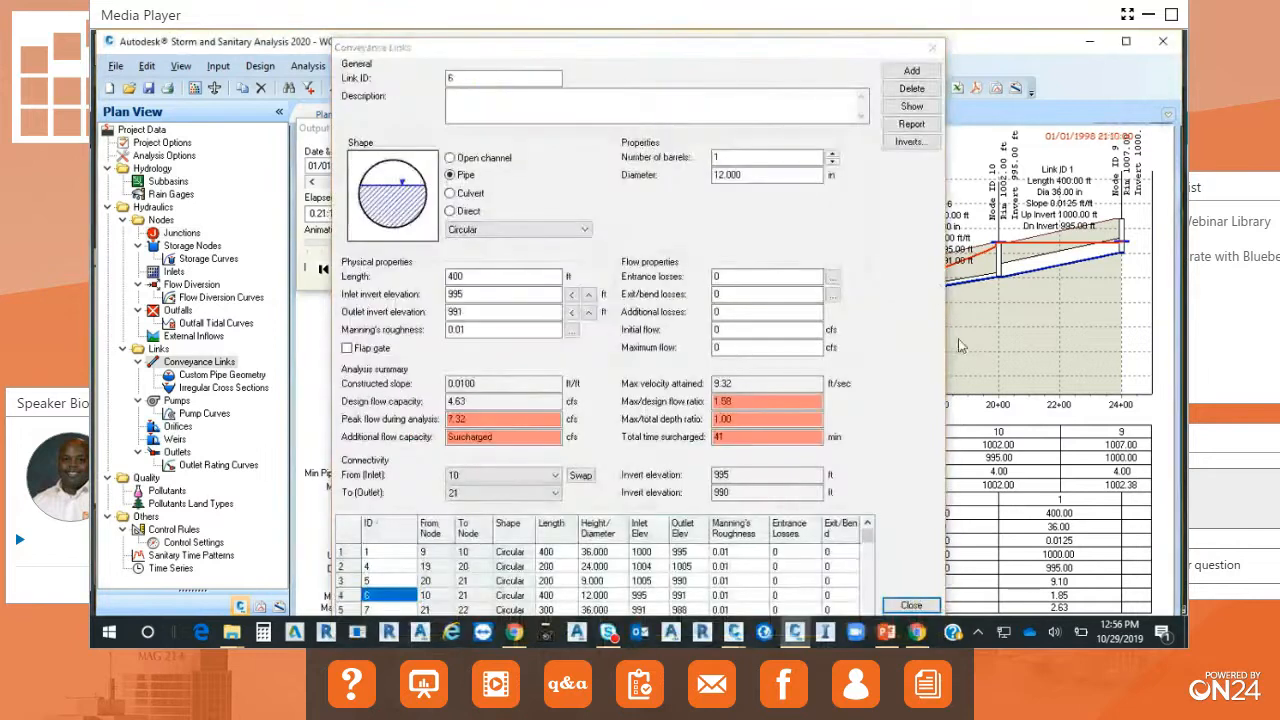
double_click(769, 176)
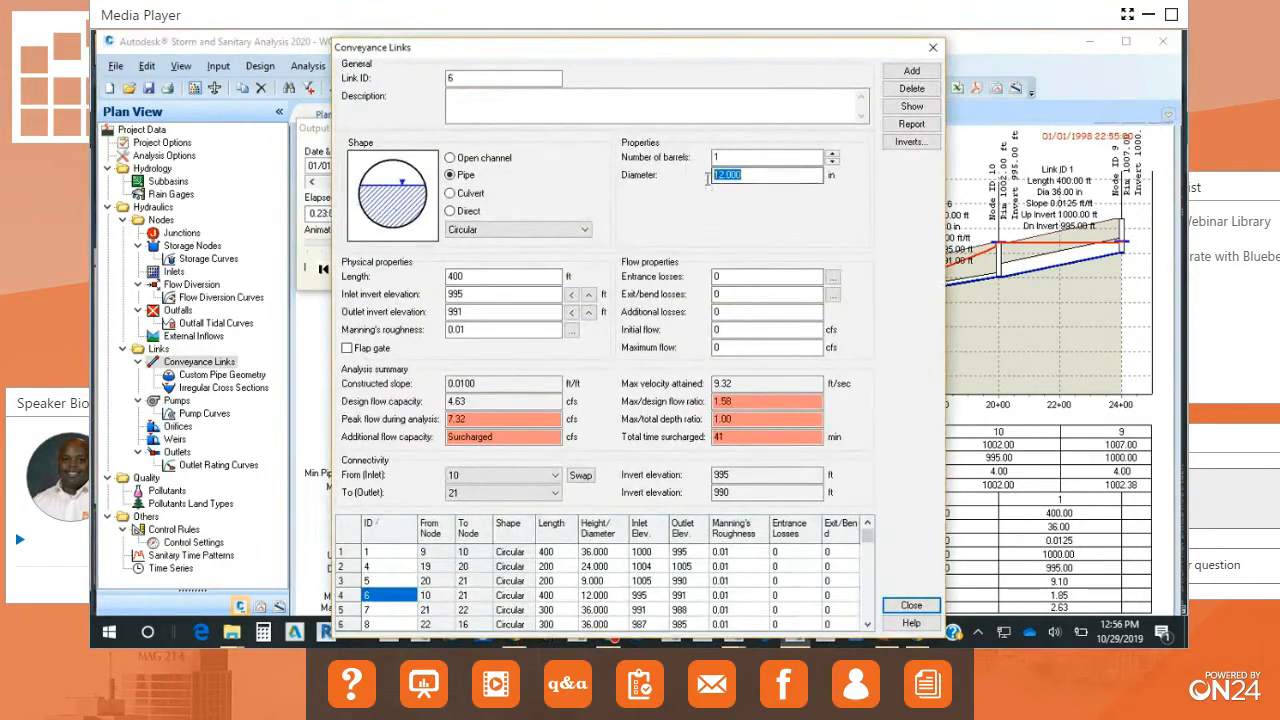
type("24")
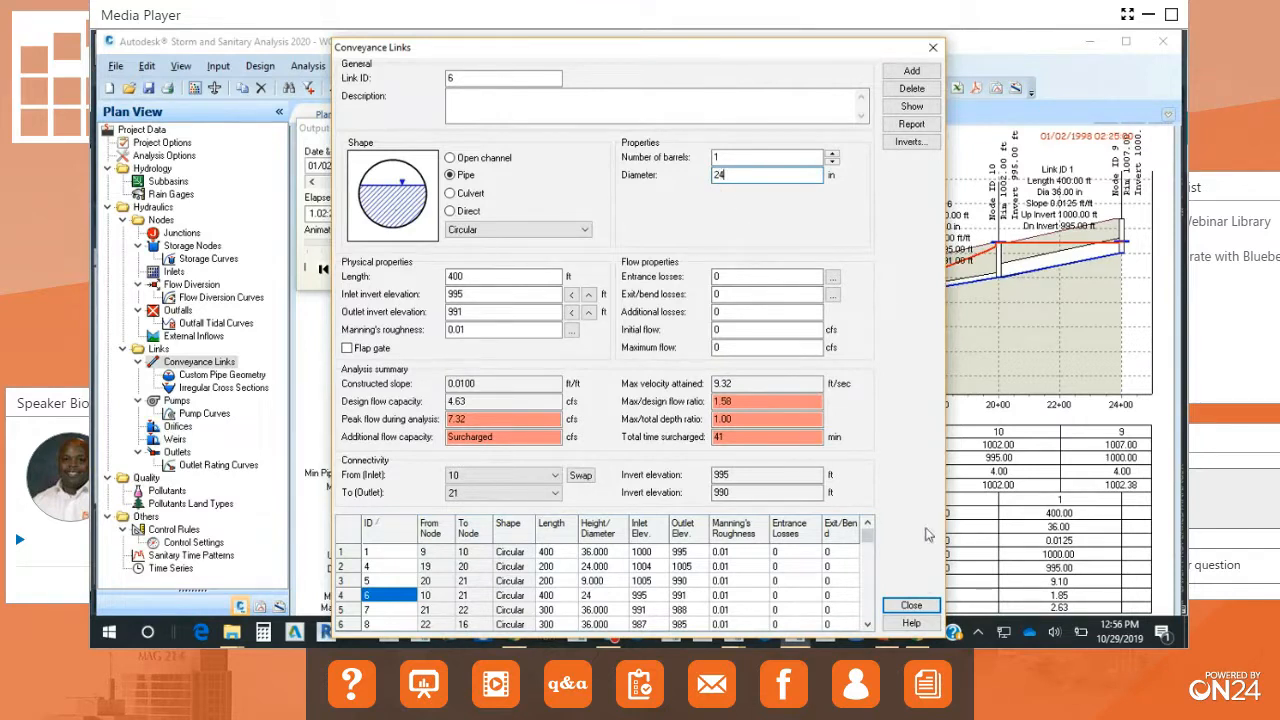
left_click(922, 609)
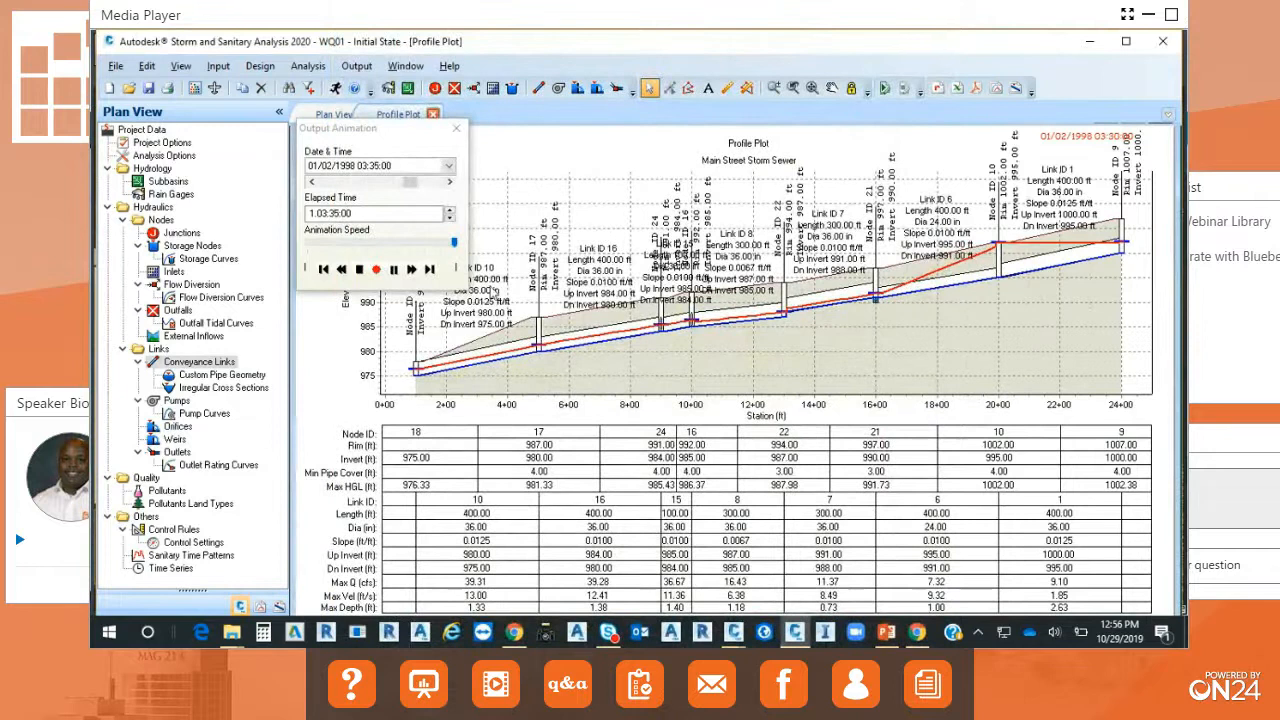
End the output animation and rerun the network analysis without saving the analysis results.
left_click(456, 128)
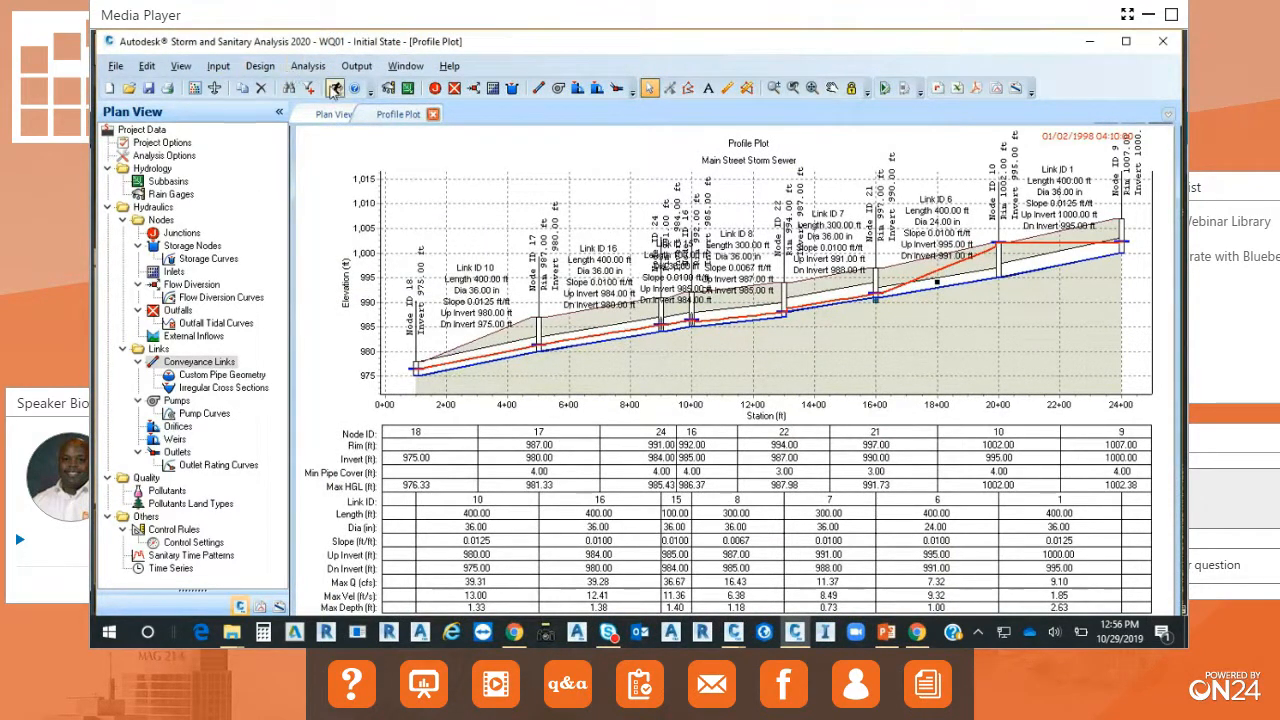
left_click(335, 89)
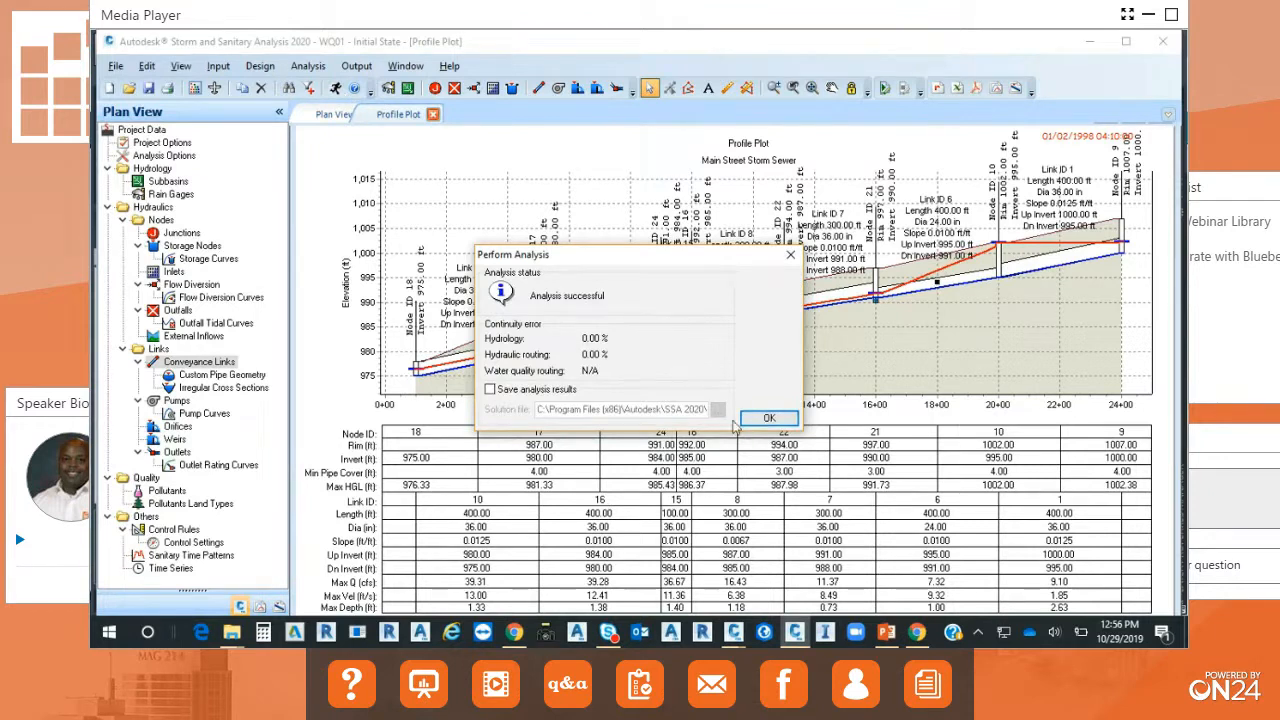
left_click(765, 419)
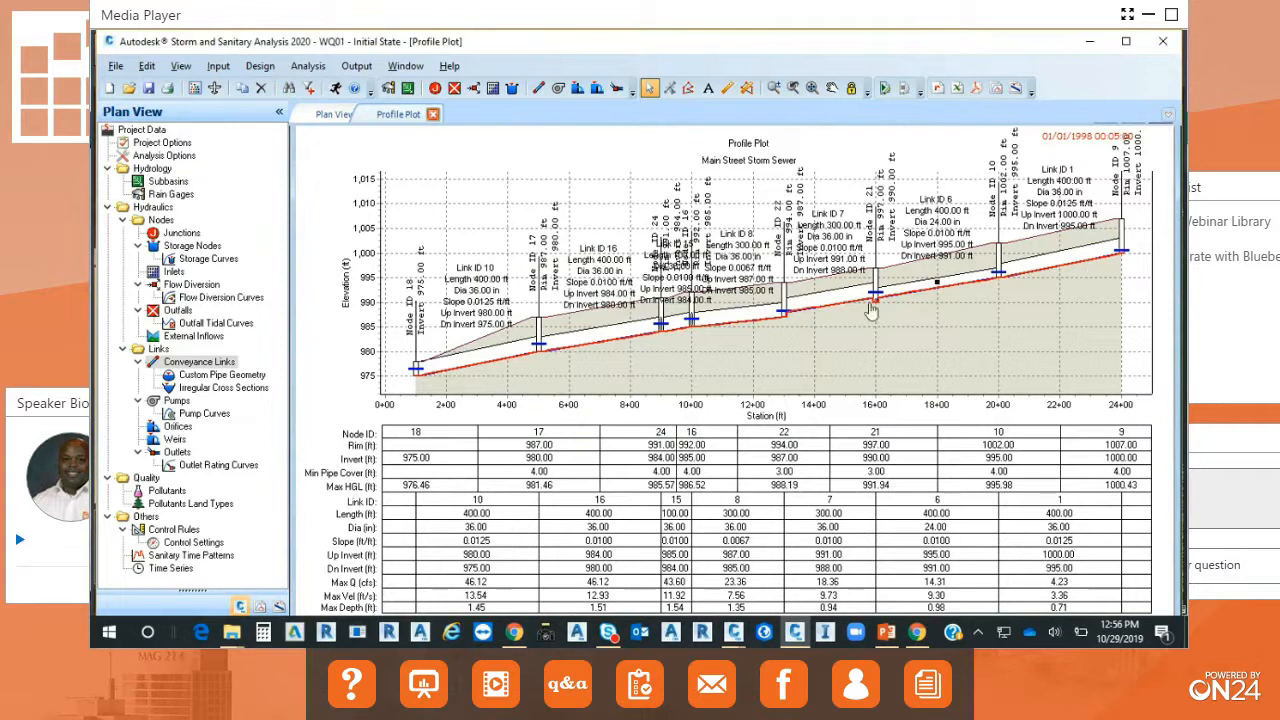
Review the updated analysis summary of conveyance link 6 and close the profile plot.
double_click(917, 289)
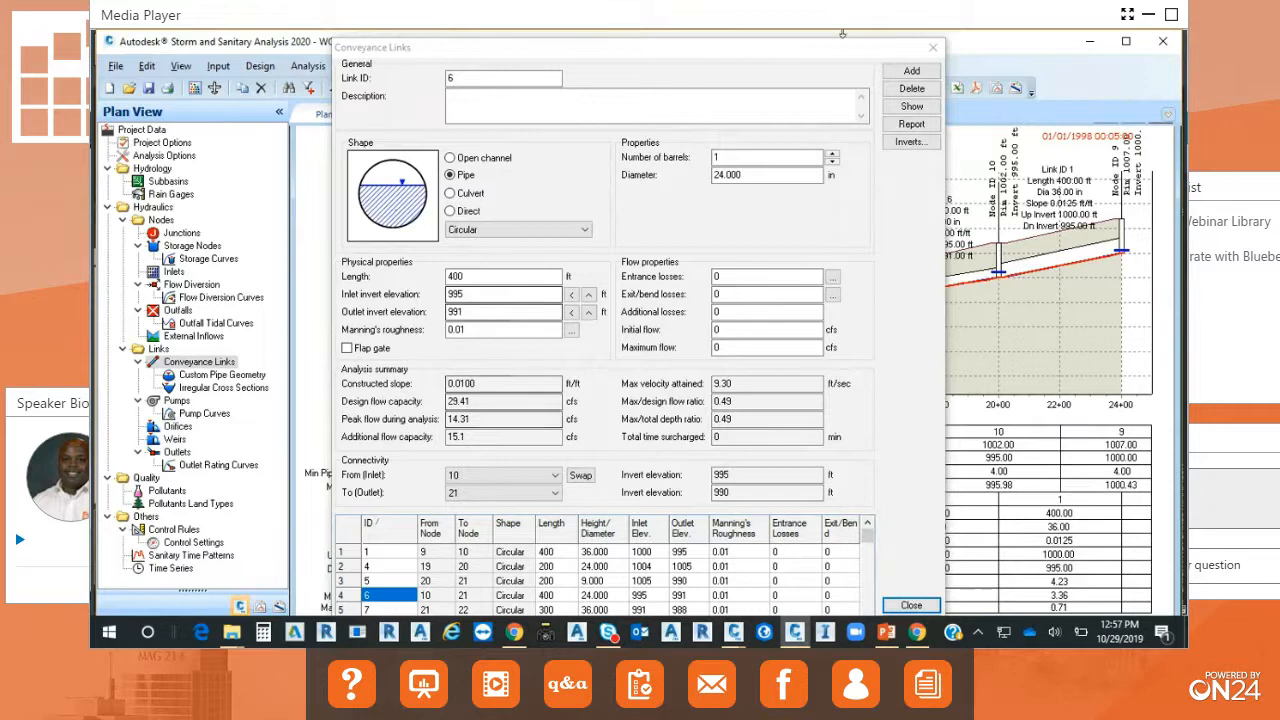
left_click(925, 57)
left_click(897, 606)
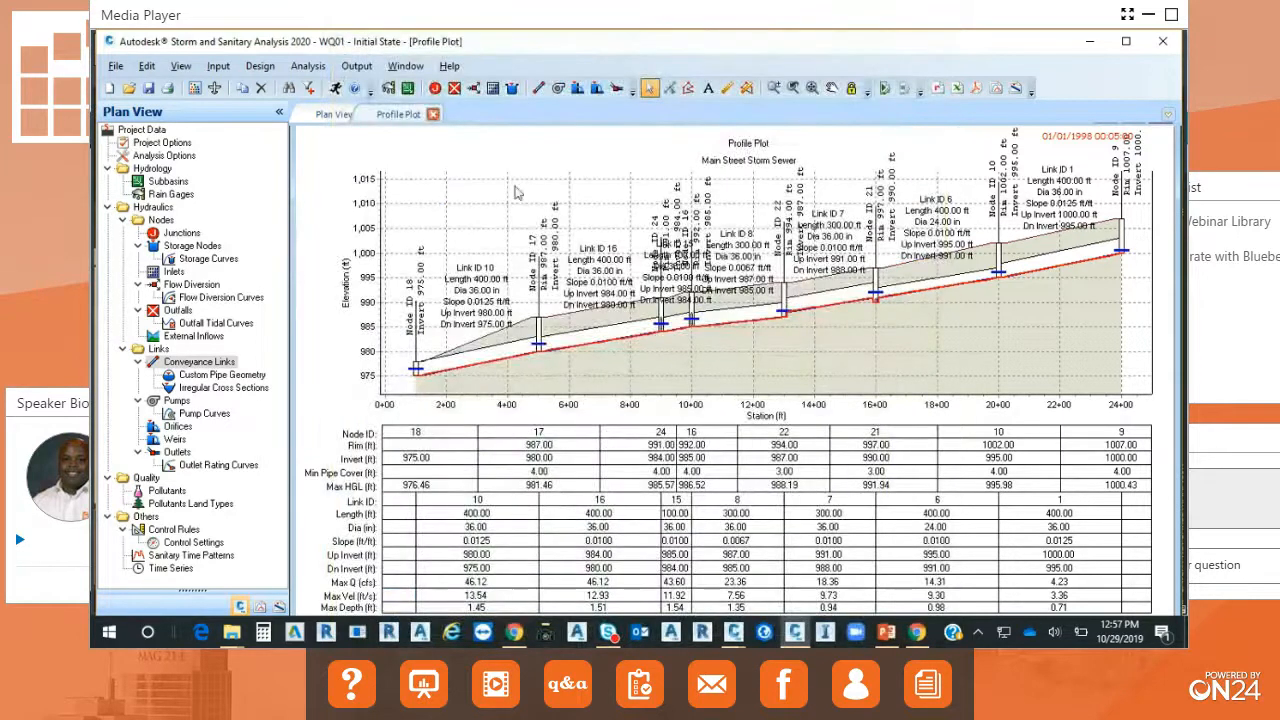
left_click(432, 114)
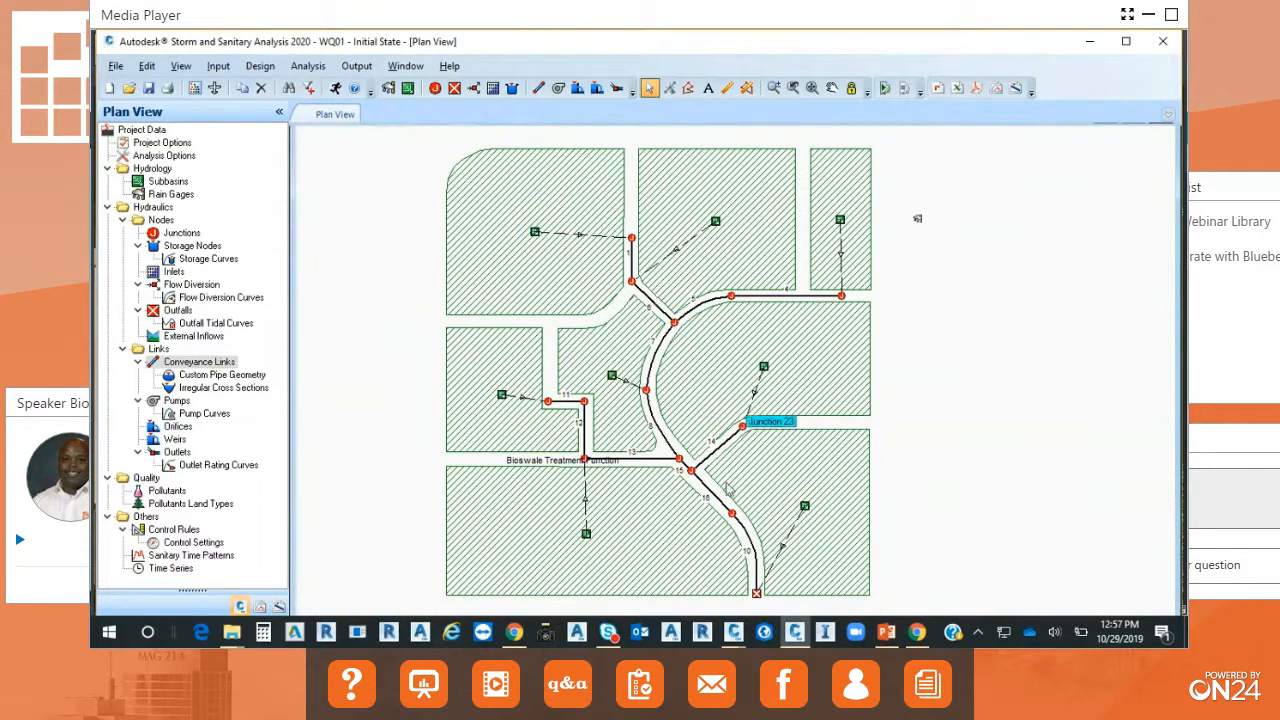
Convert the junction where links 14, 15 and 16 meet into a storage node.
left_click(690, 470)
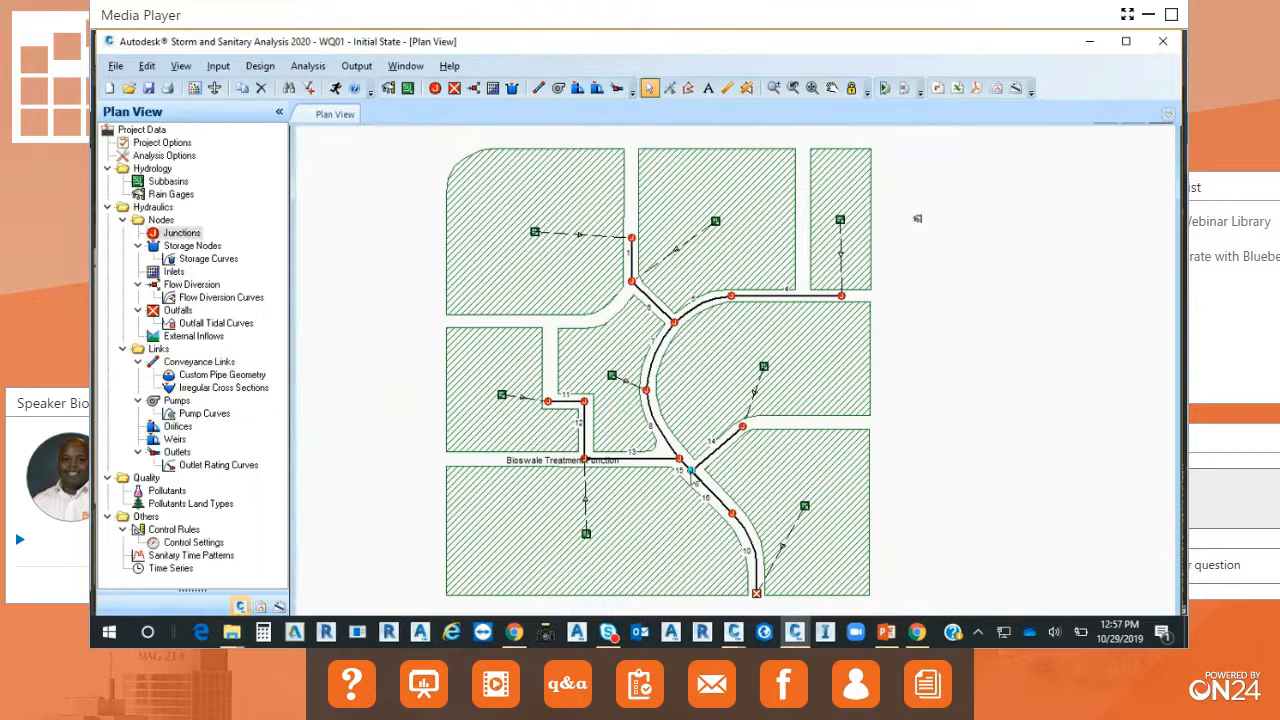
right_click(690, 470)
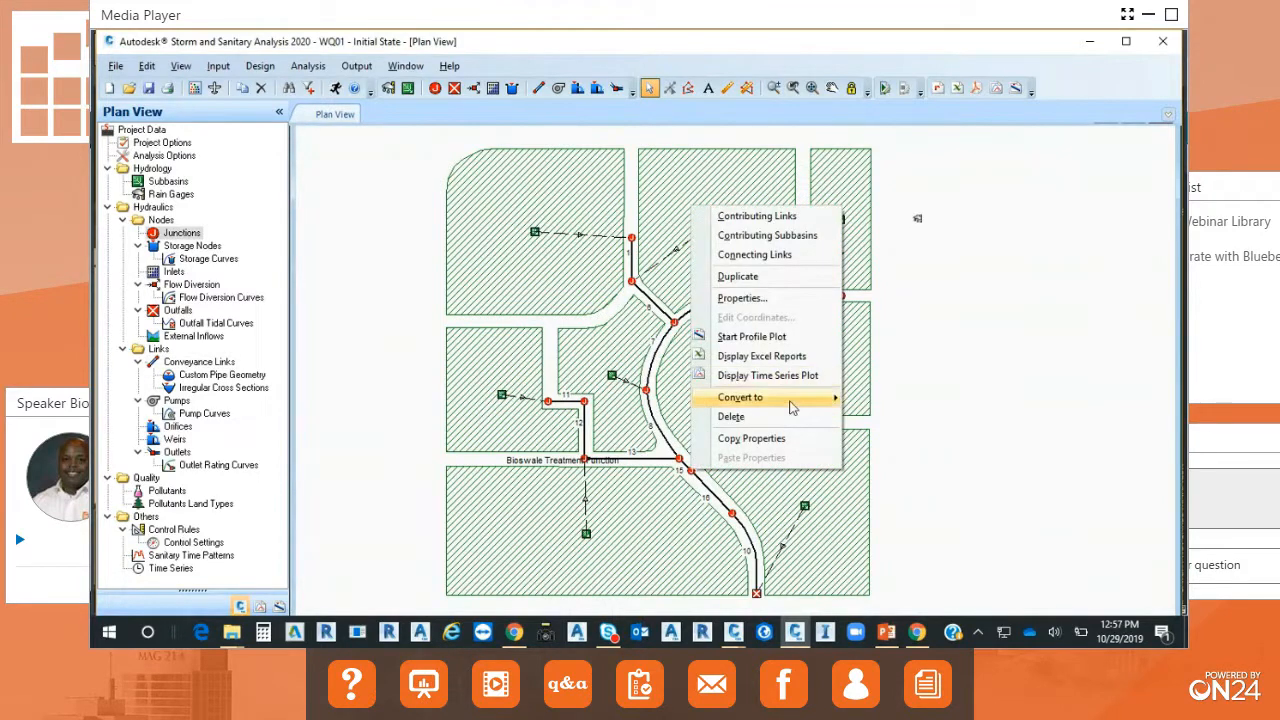
mouse_move(793, 407)
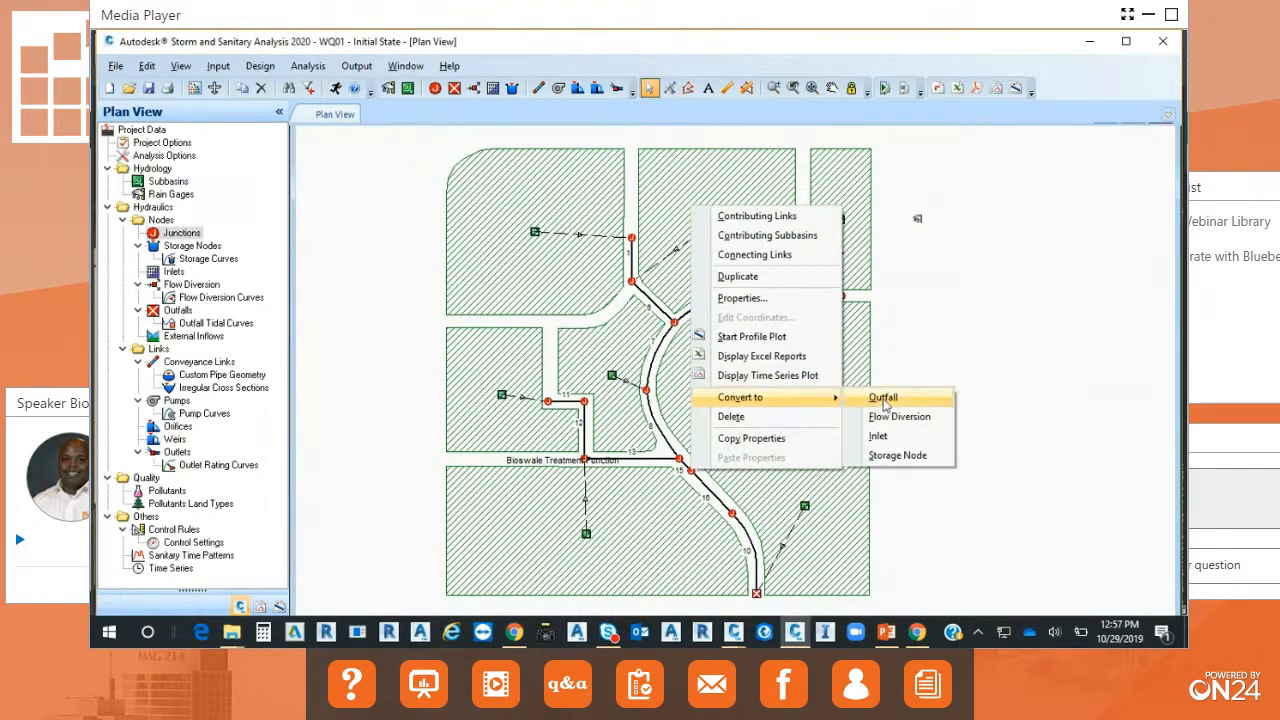
left_click(898, 456)
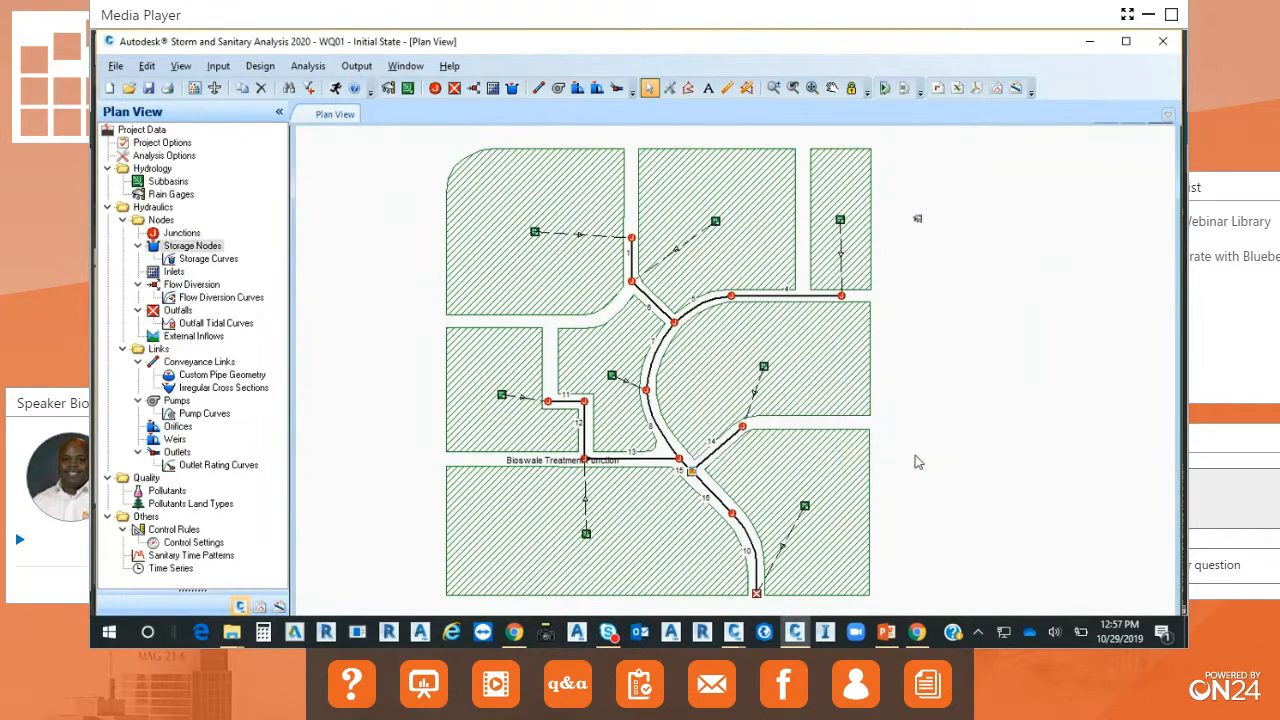
Set storage node 24's storage shape type to Storage Curve and add a new storage curve for it.
double_click(690, 472)
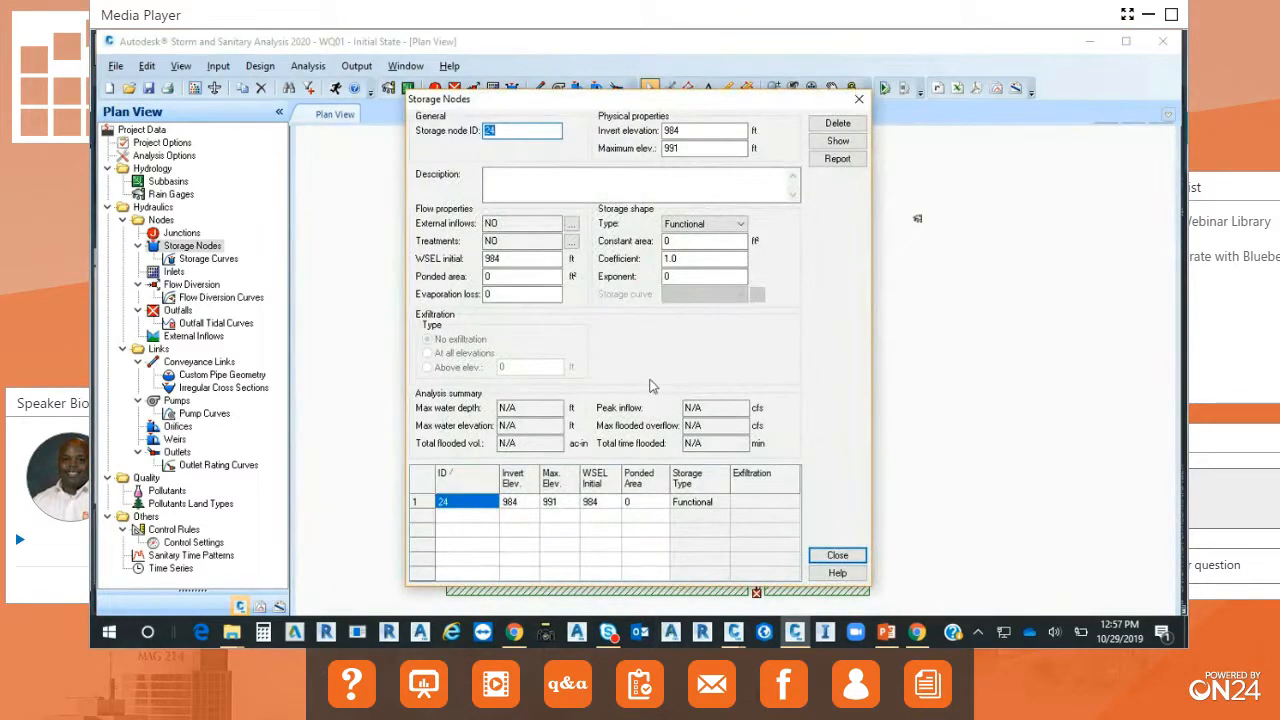
left_click(740, 224)
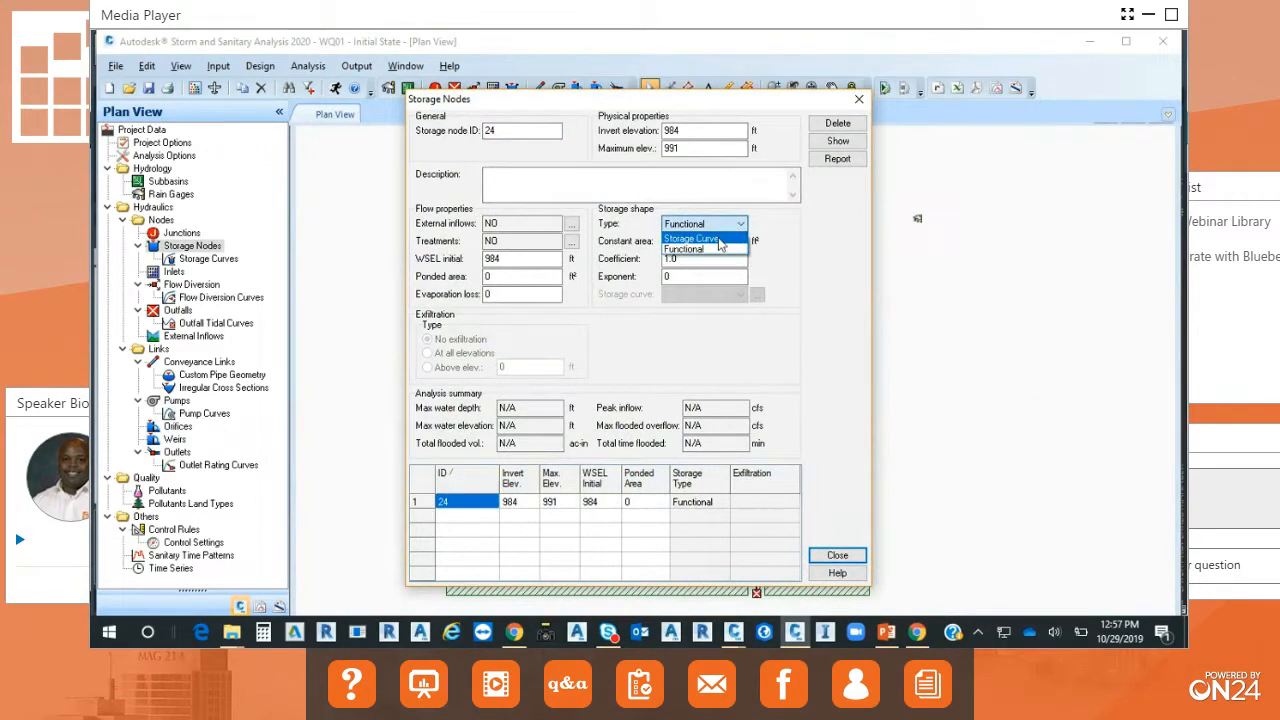
left_click(719, 241)
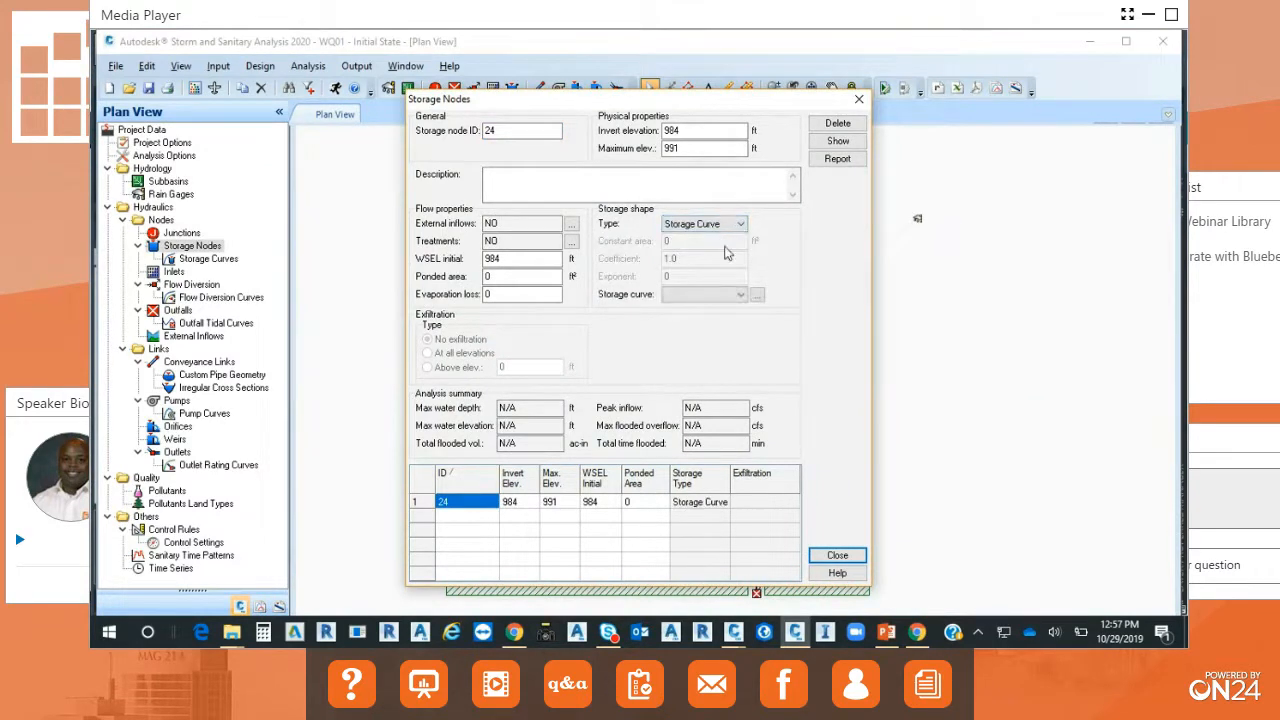
left_click(757, 296)
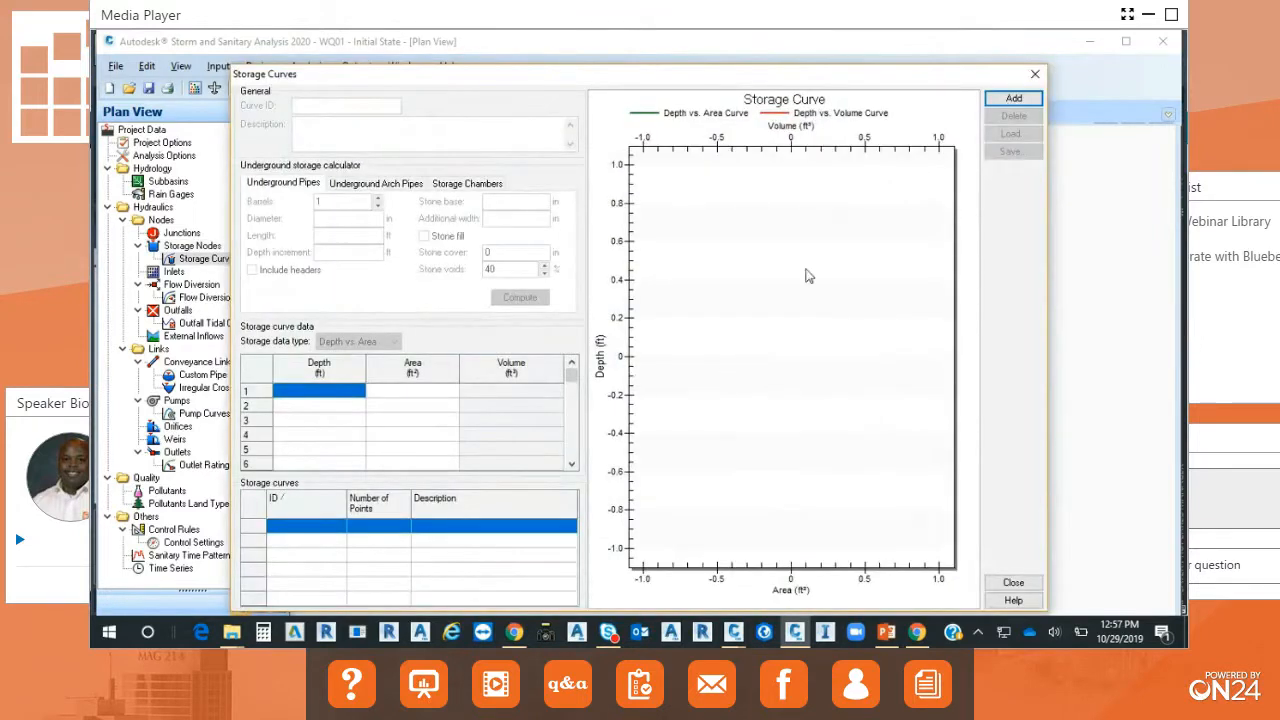
left_click(1013, 98)
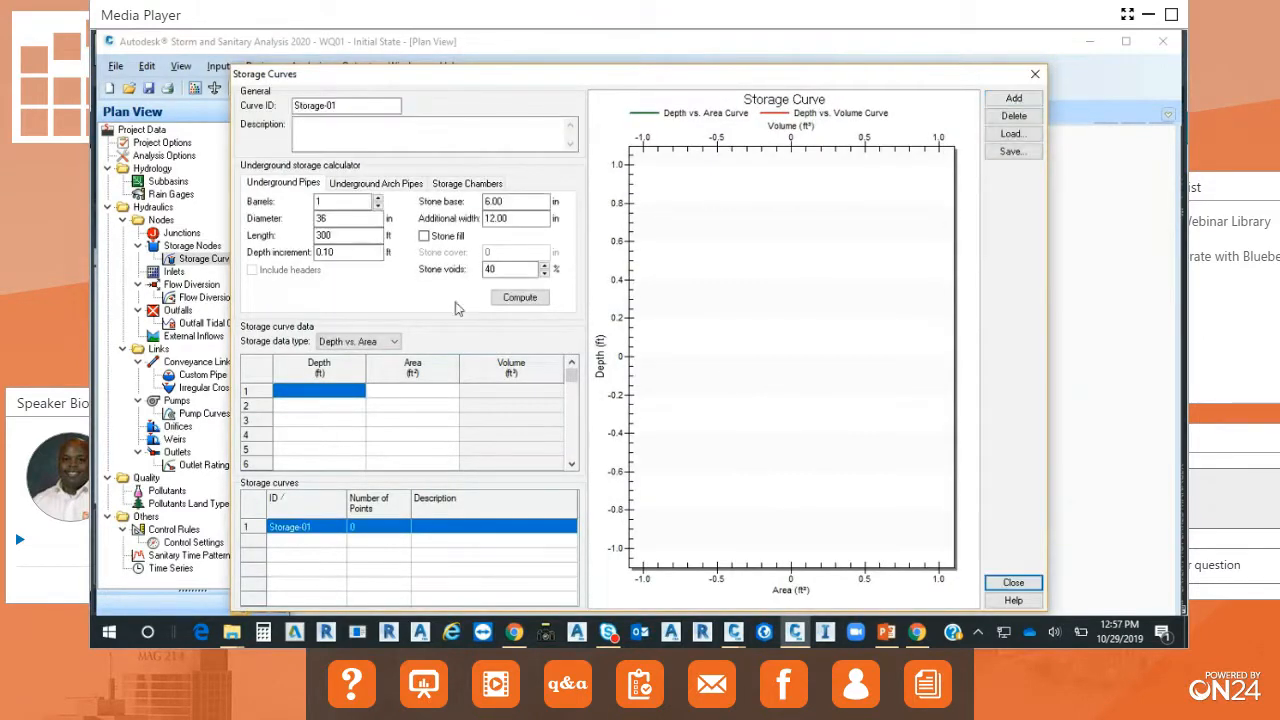
Examine the underground arch pipe inputs and the available storage chamber types in the underground storage calculator.
left_click(400, 186)
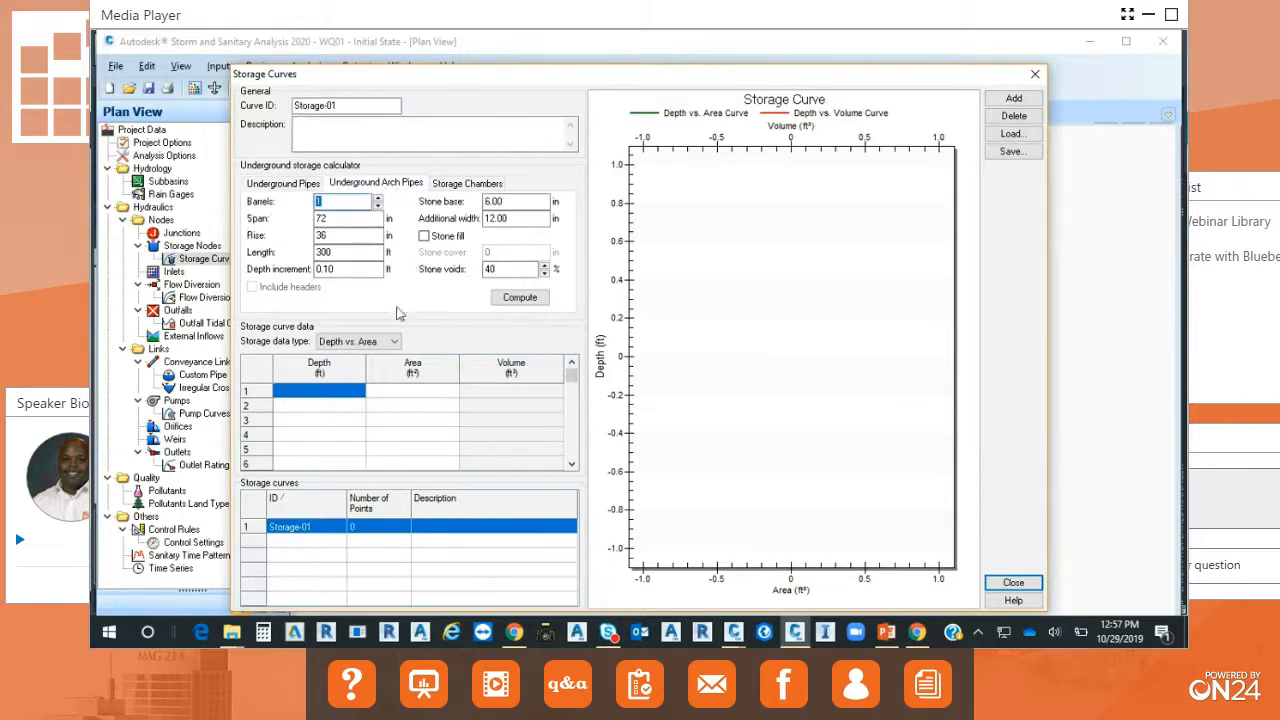
left_click(467, 186)
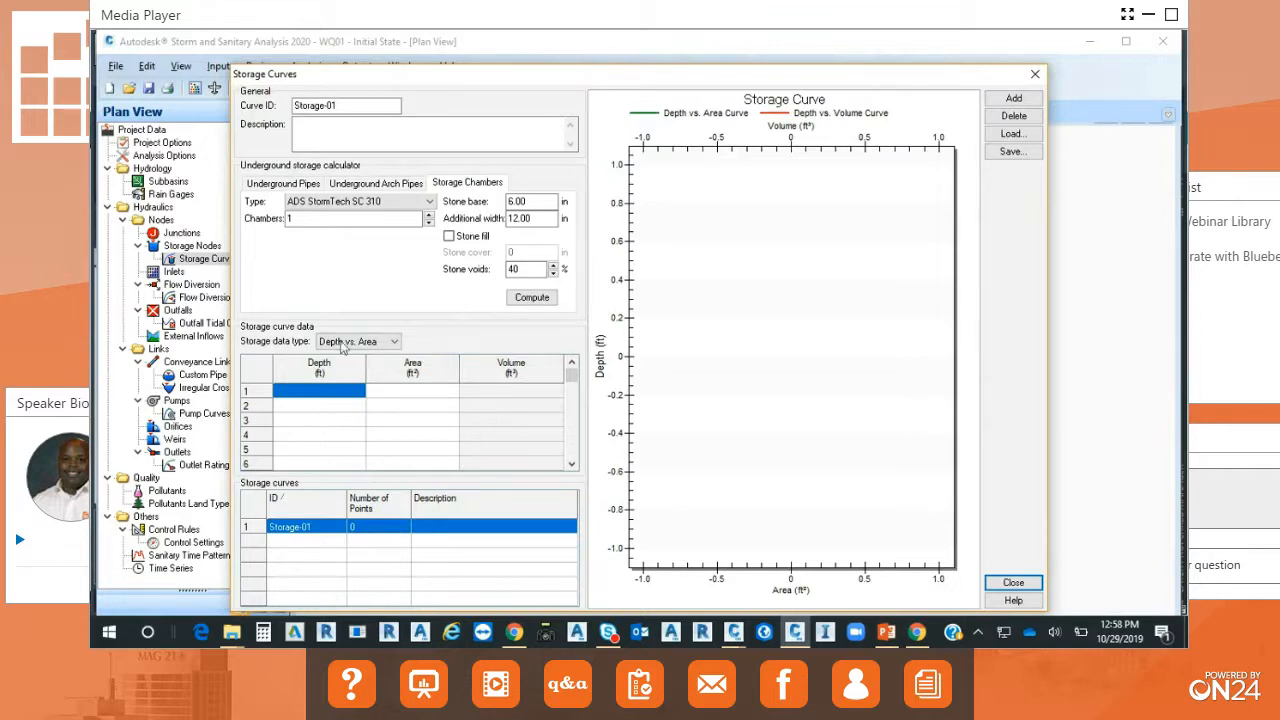
left_click(428, 201)
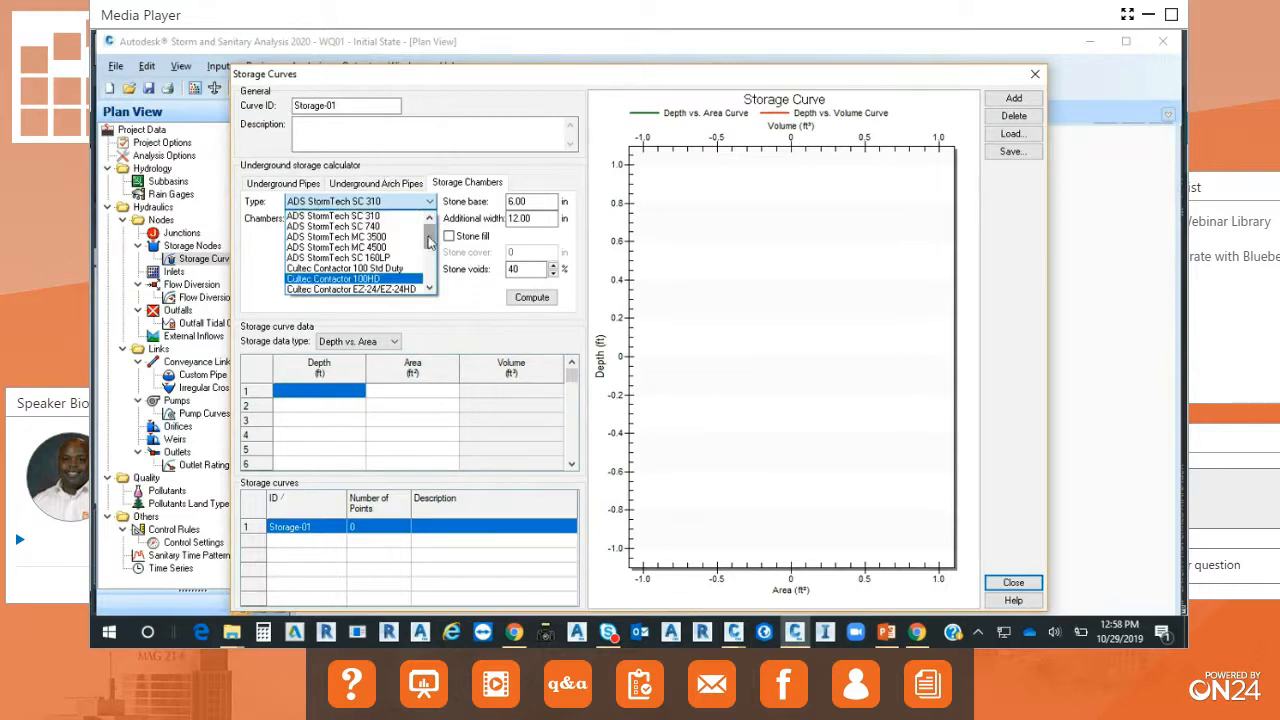
mouse_move(428, 241)
left_mouse_down()
mouse_move(428, 282)
mouse_move(430, 238)
left_mouse_up()
left_click(390, 195)
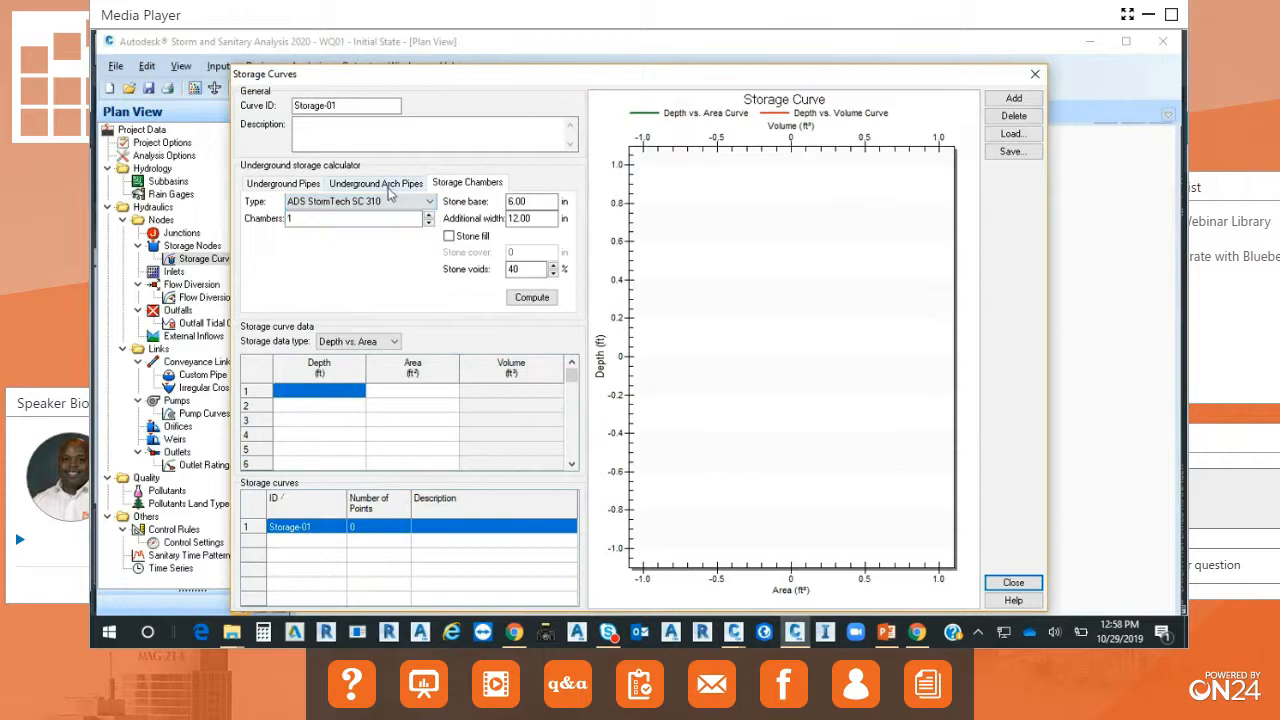
Examine the manufacturer chamber types in the underground storage calculator and close the storage curve and storage node settings.
left_click(426, 202)
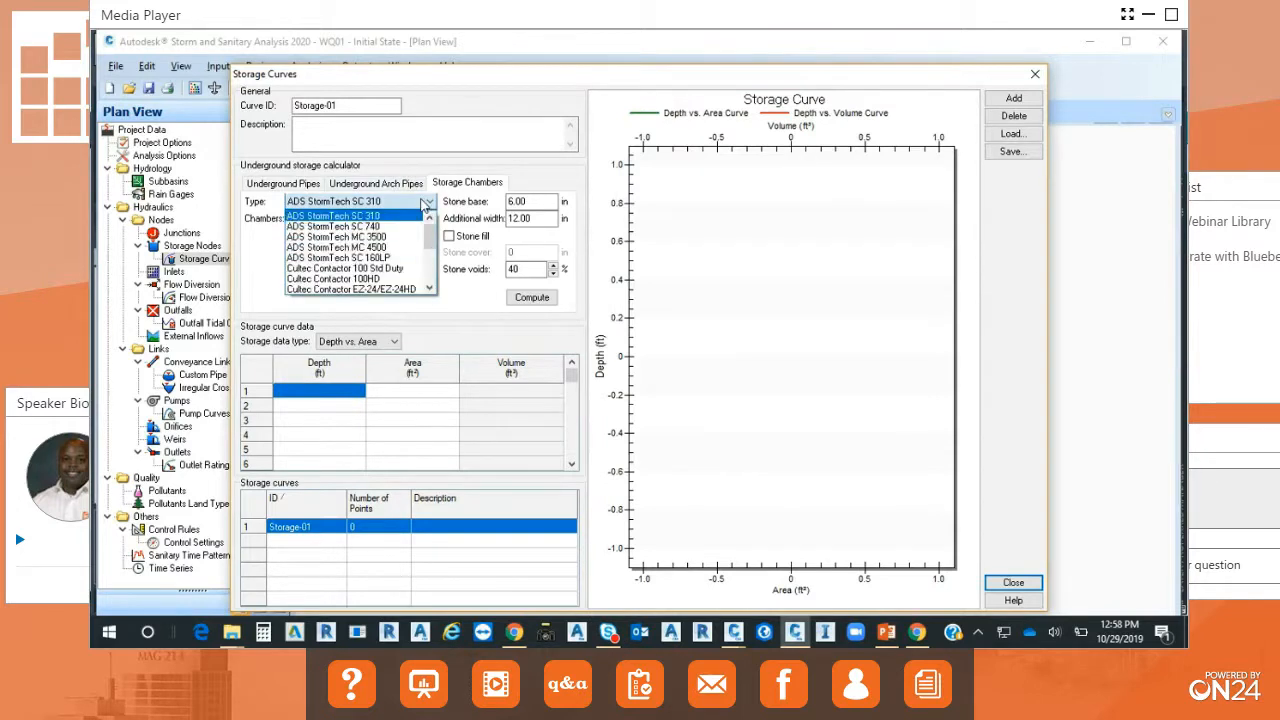
mouse_move(430, 237)
left_mouse_down()
mouse_move(432, 270)
mouse_move(433, 226)
left_mouse_up()
left_click(288, 189)
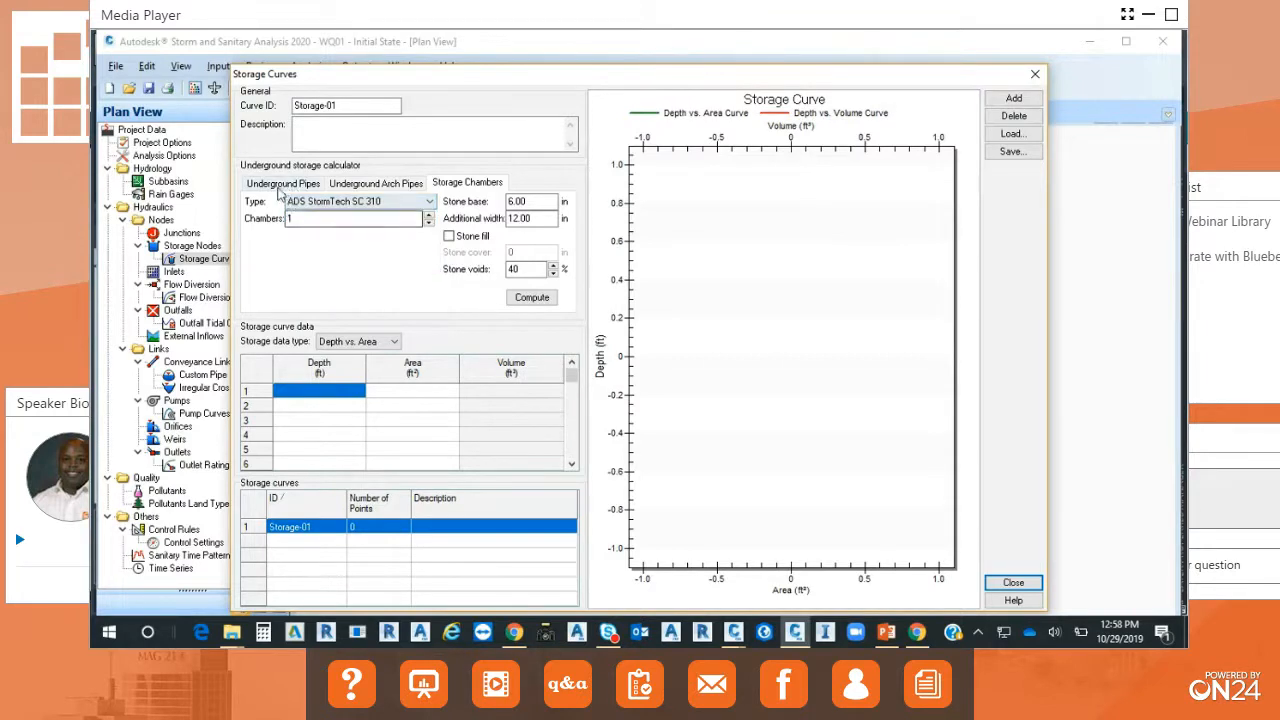
left_click(383, 202)
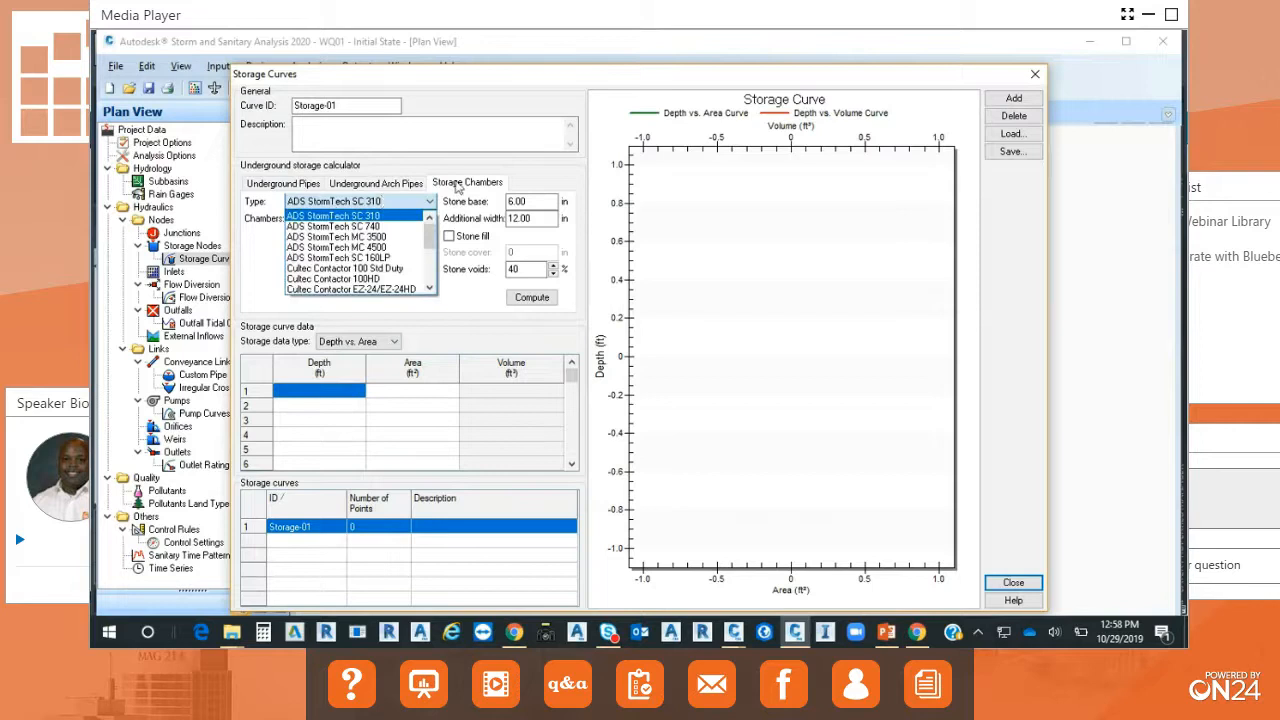
left_click(566, 179)
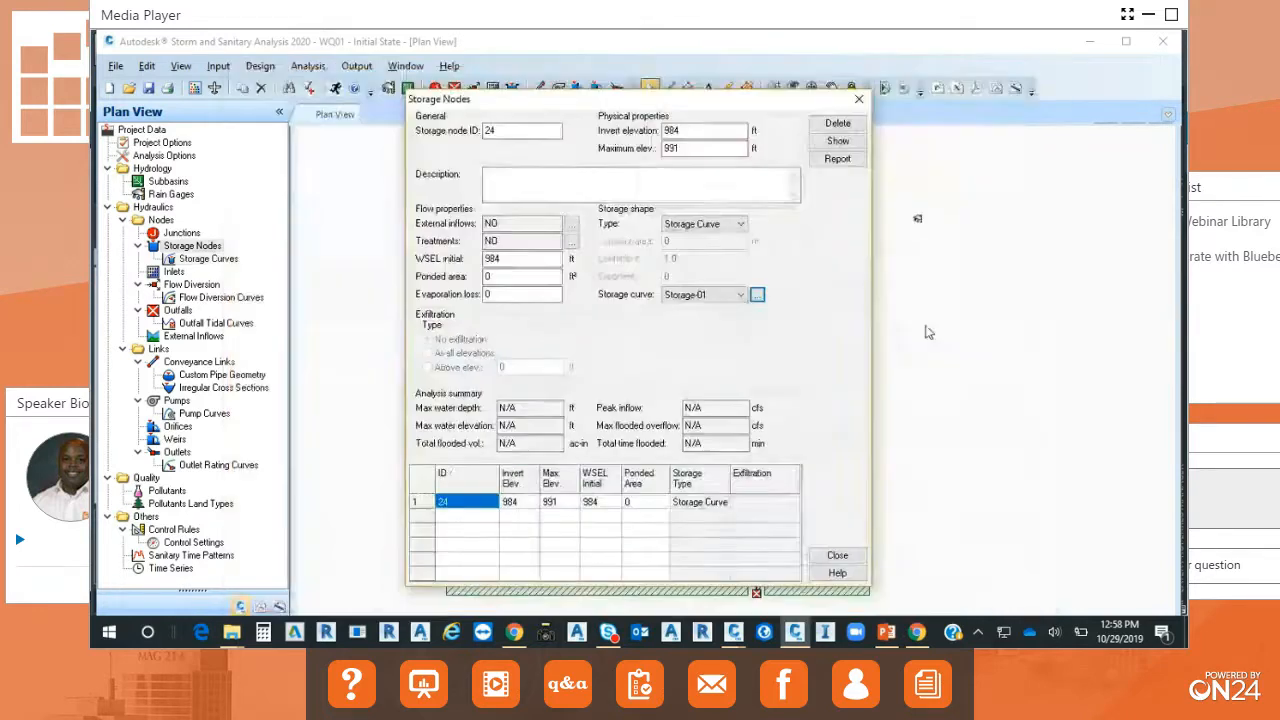
left_click(1033, 76)
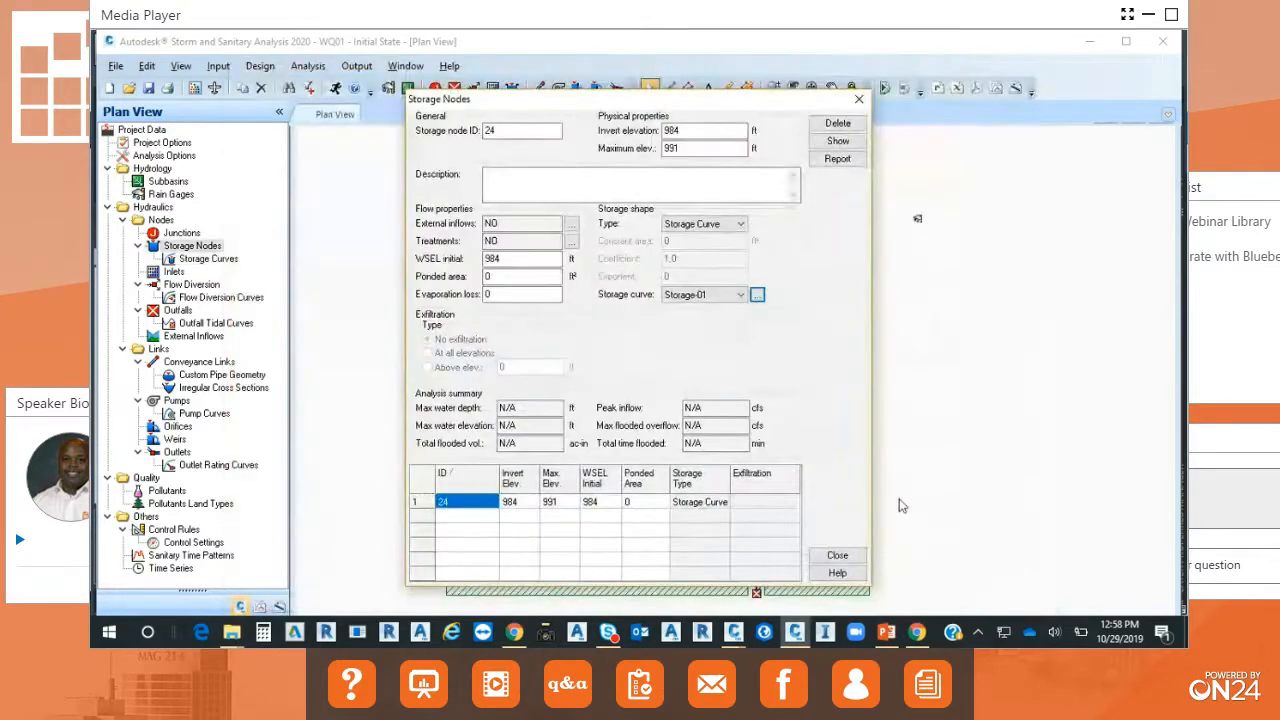
left_click(837, 556)
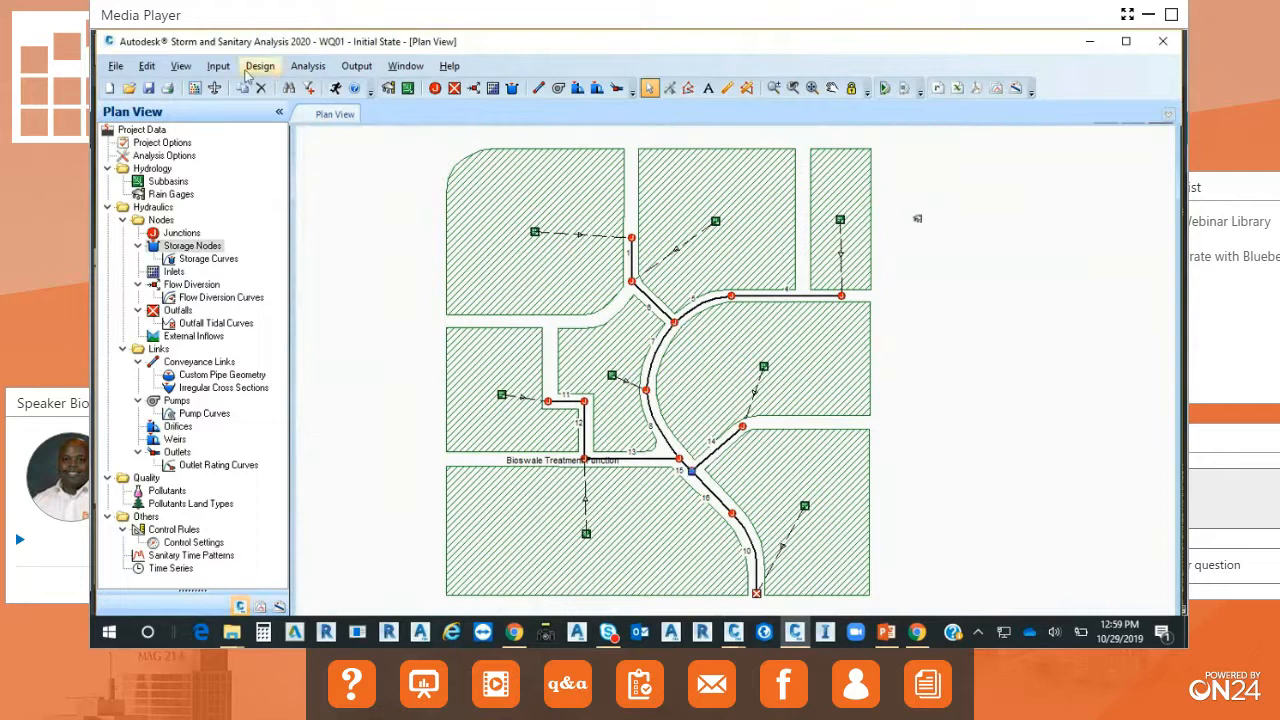
Review the element prototypes, ID labels and general settings in the project options, leaving them unchanged.
double_click(161, 147)
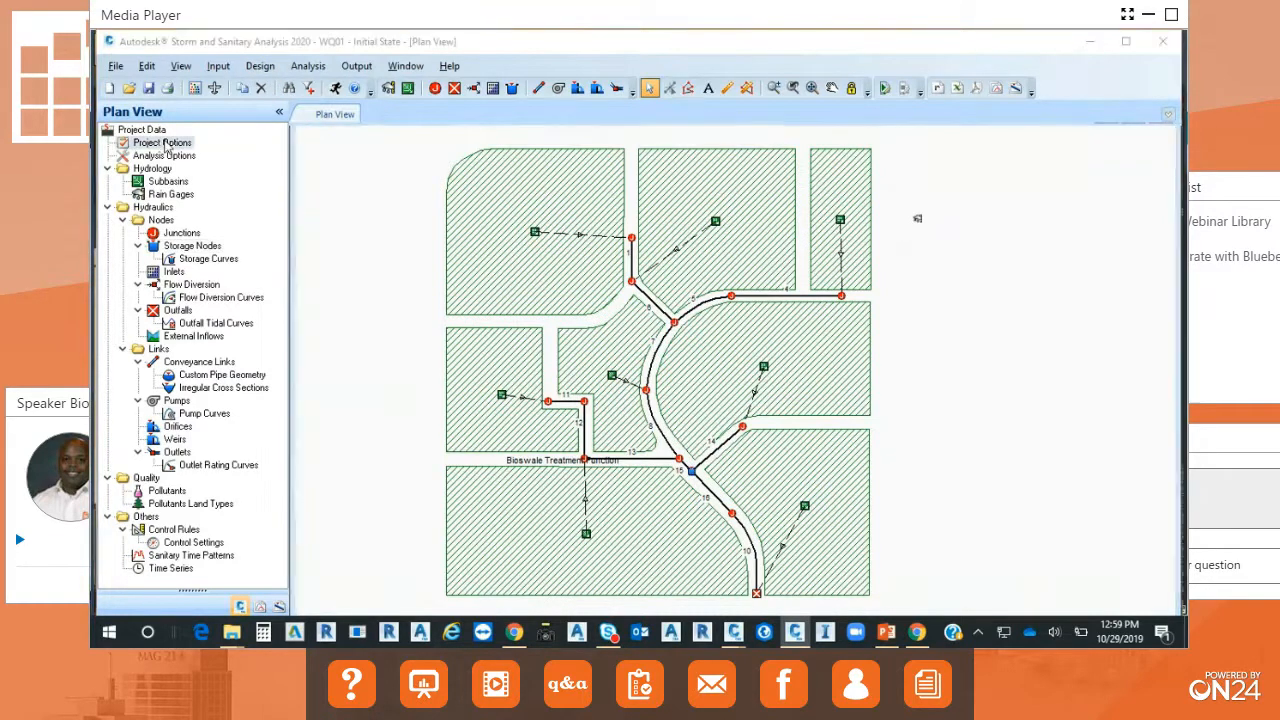
left_click(531, 108)
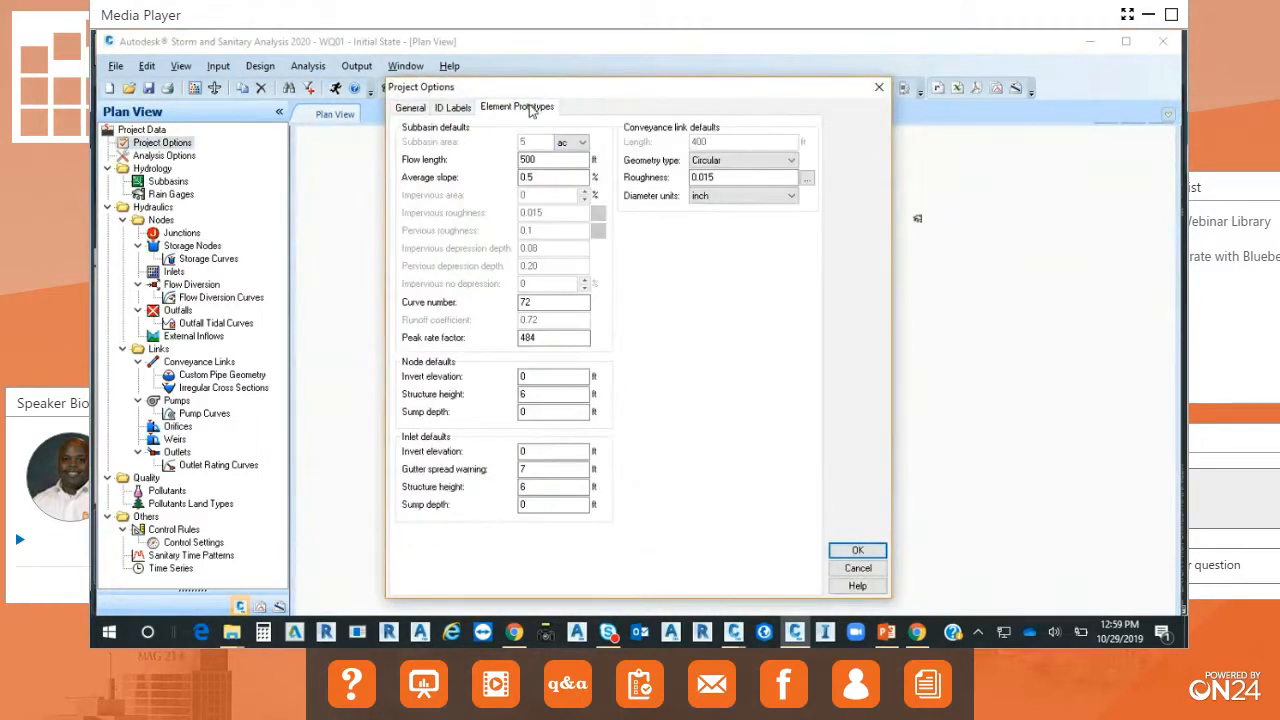
left_click(463, 111)
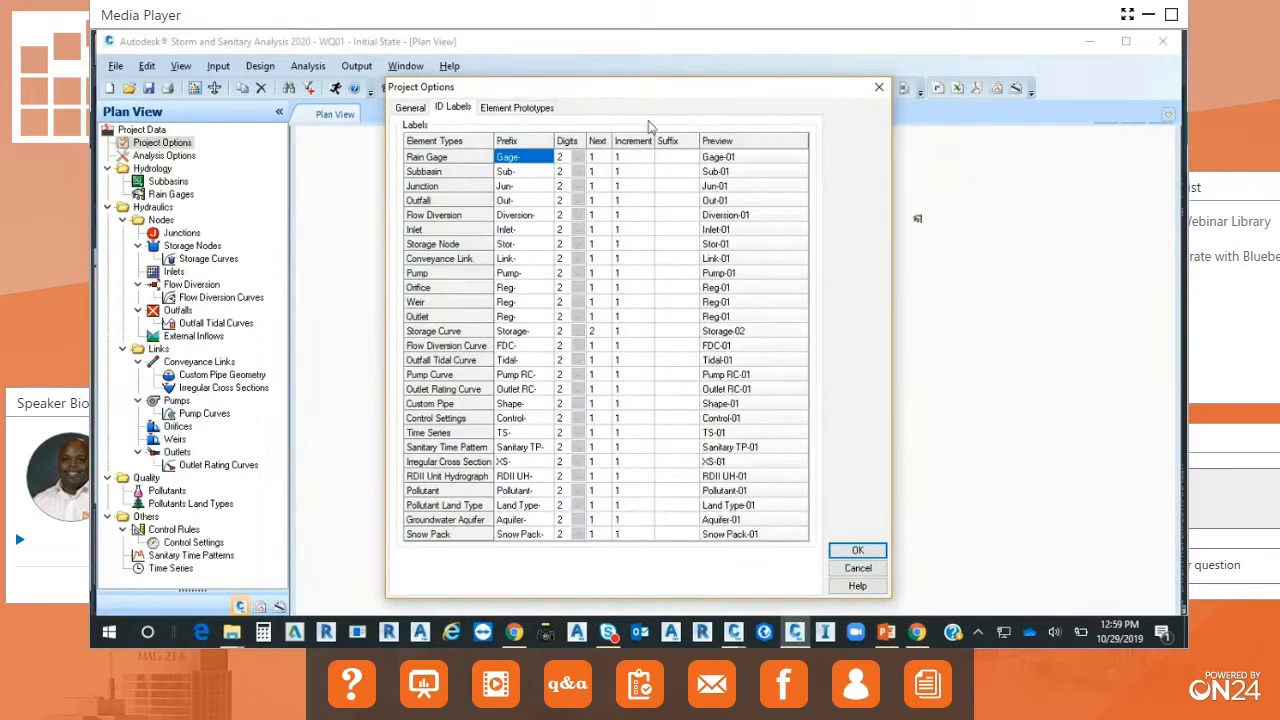
left_click(410, 109)
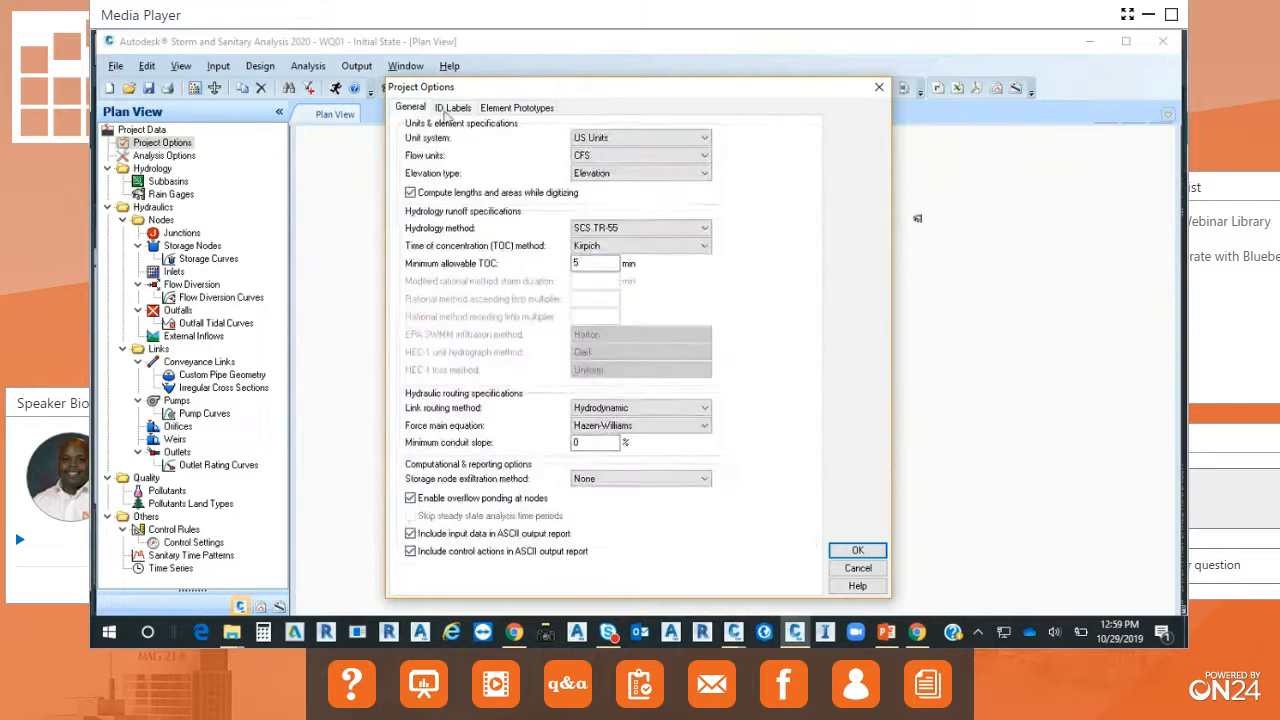
left_click(870, 570)
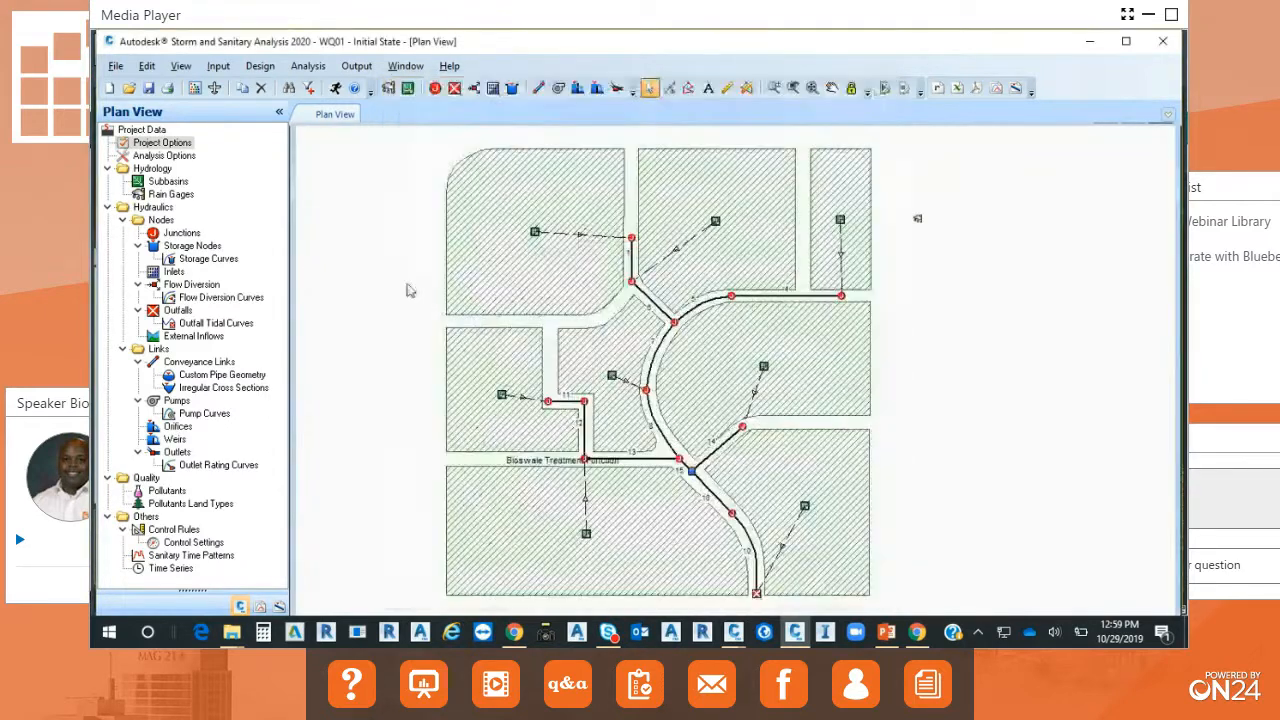
Examine the general and storm selection analysis options, including the outfall boundary conditions for a multiple storm analysis.
left_click(319, 73)
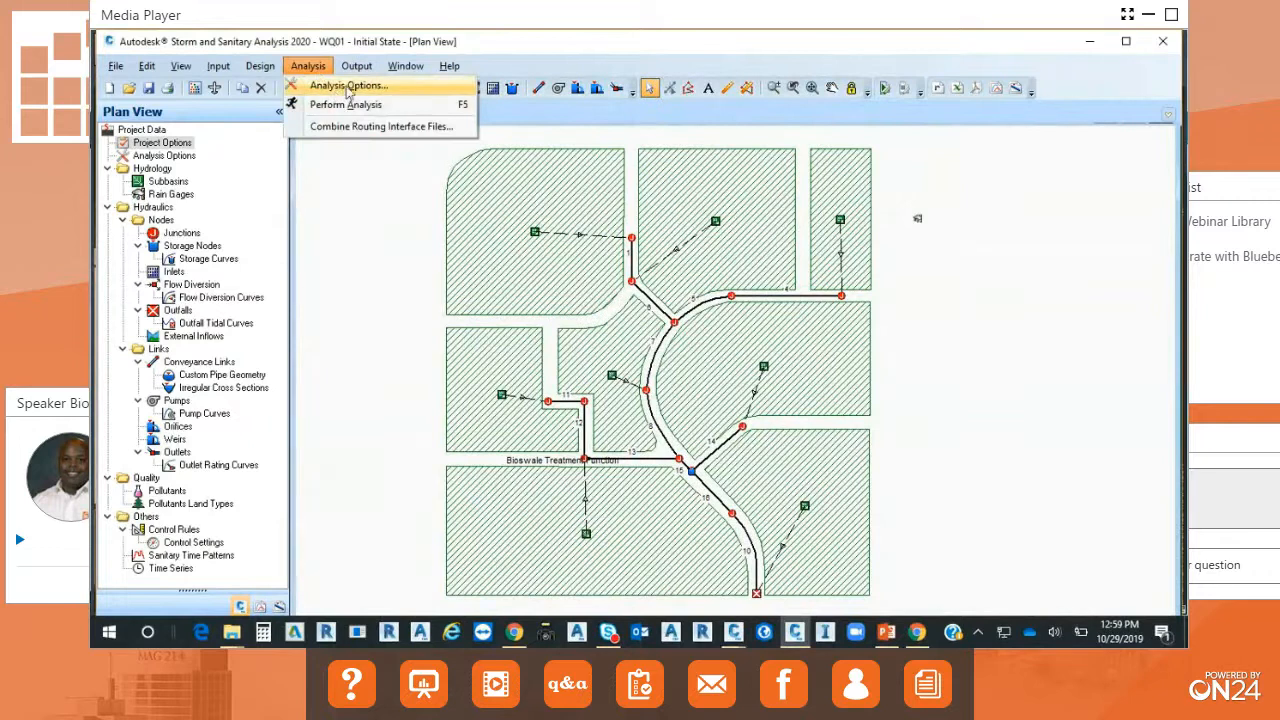
left_click(347, 90)
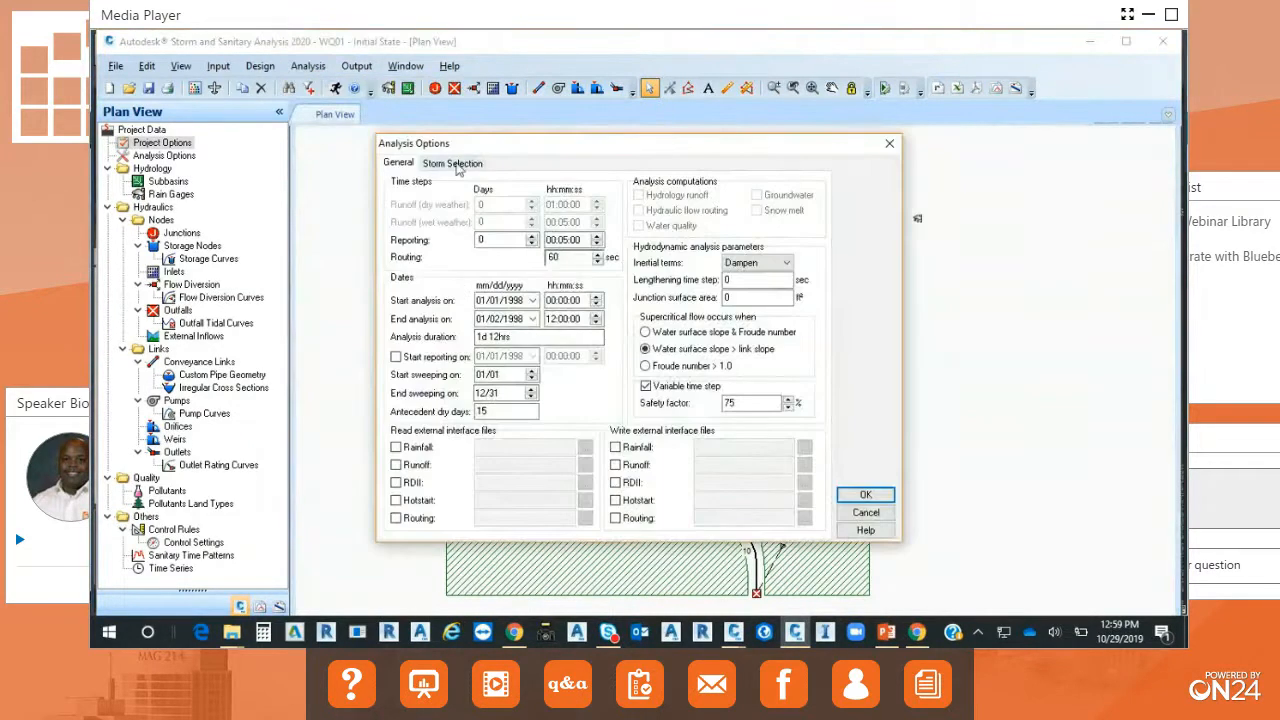
left_click(455, 164)
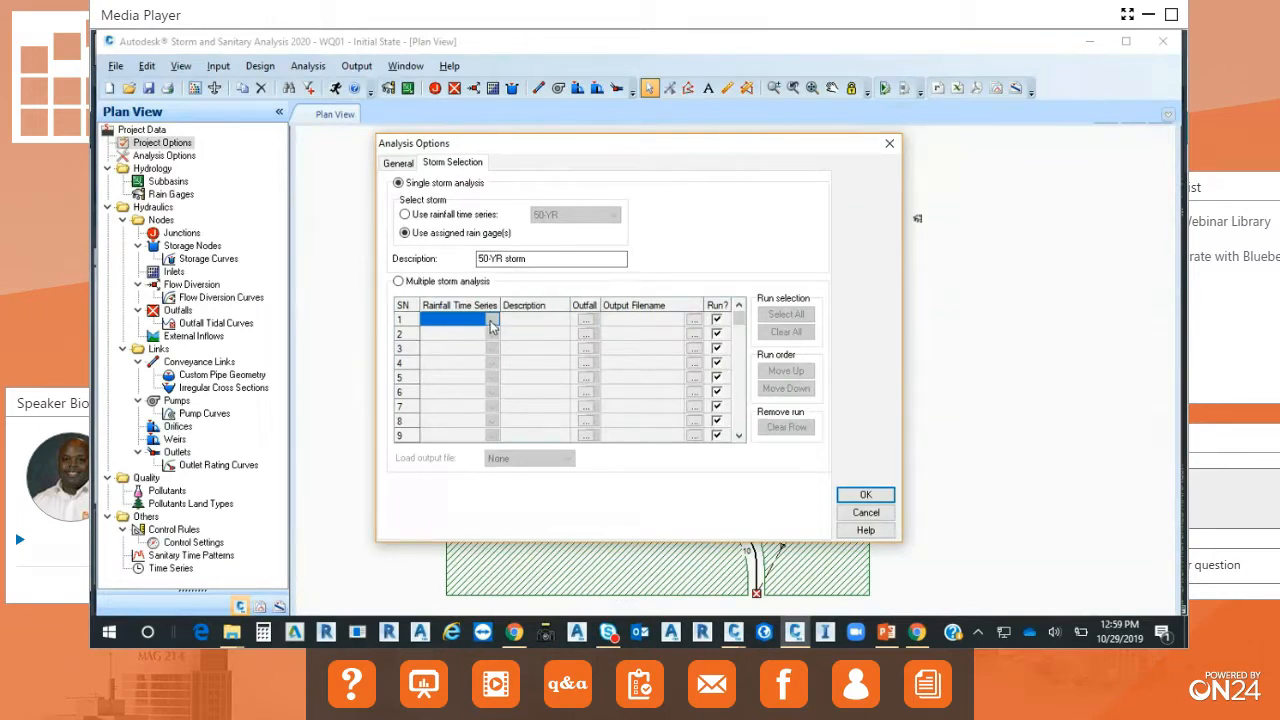
left_click(398, 281)
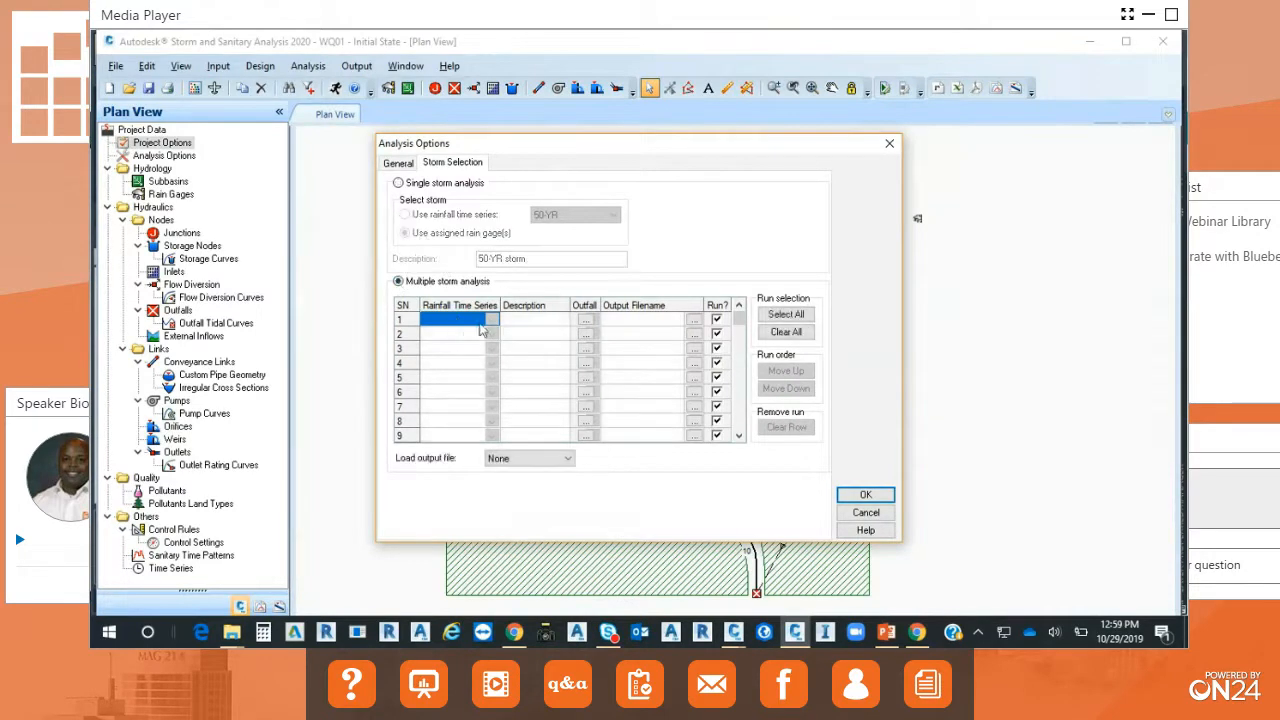
left_click(588, 320)
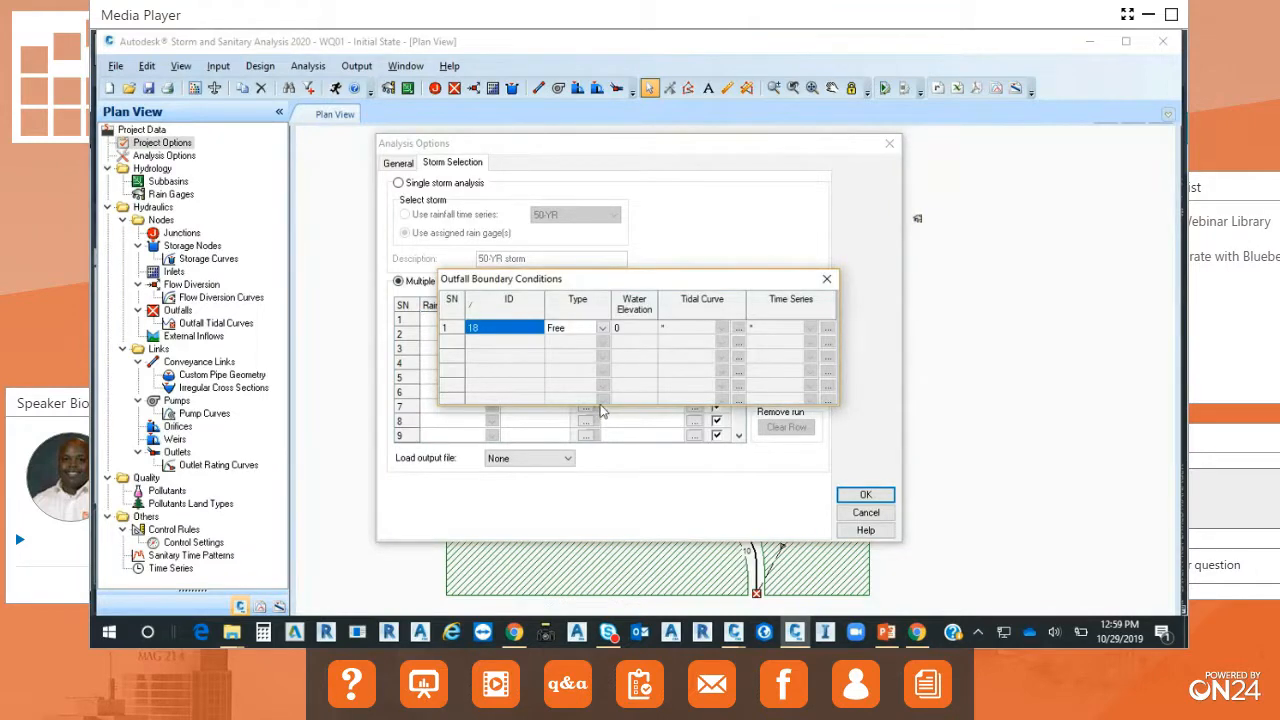
left_click(826, 279)
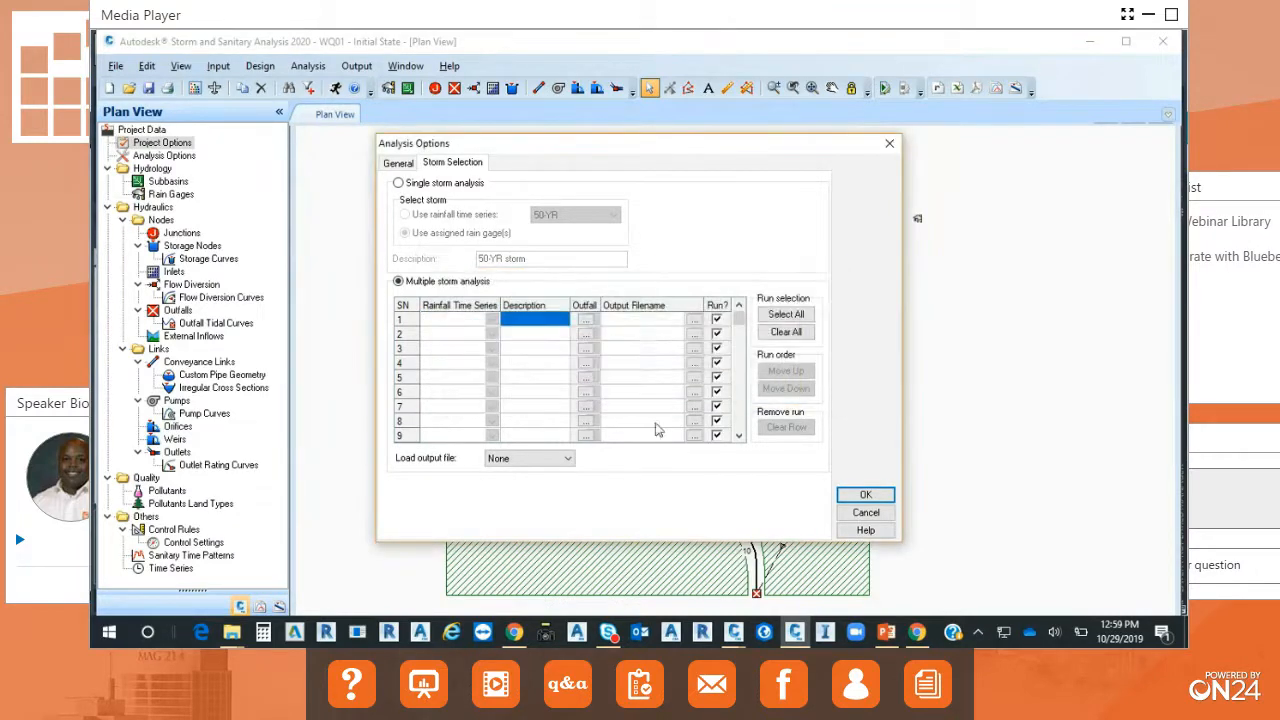
Try the 50-YR rainfall time series in the first run of the multiple storm analysis and discard the analysis option changes.
left_click(498, 325)
left_click(494, 321)
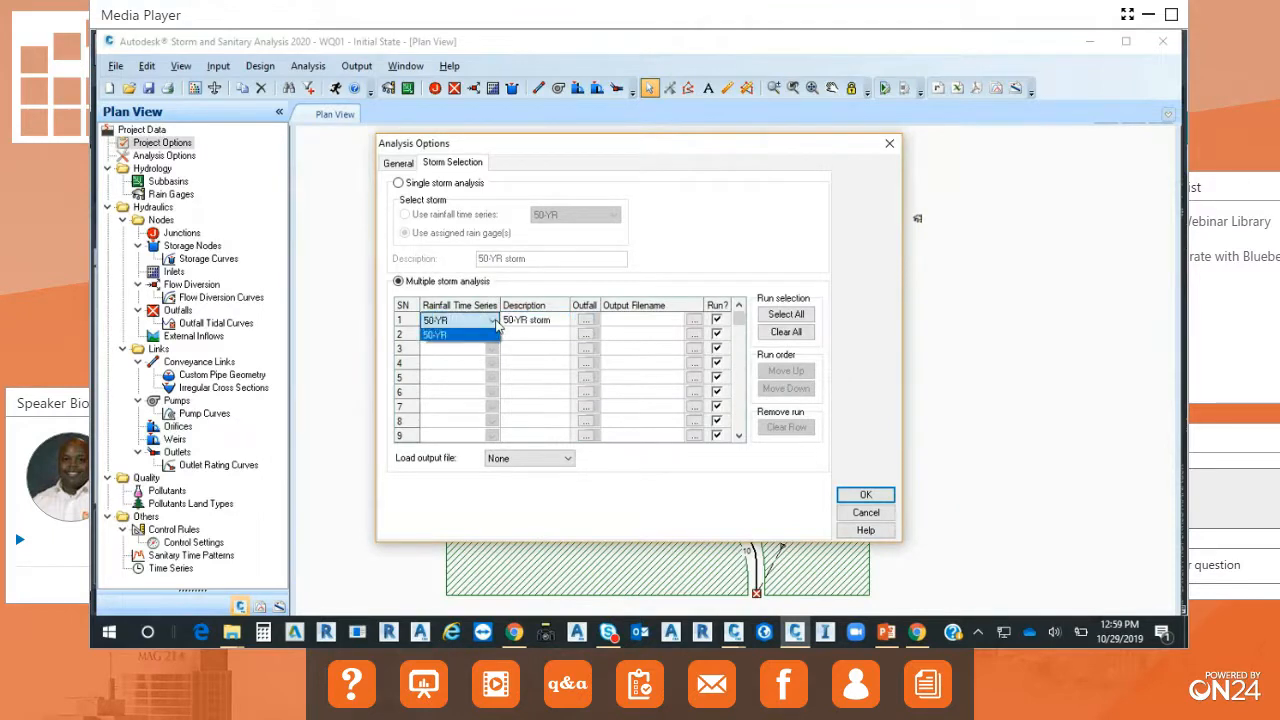
left_click(877, 516)
left_click(877, 514)
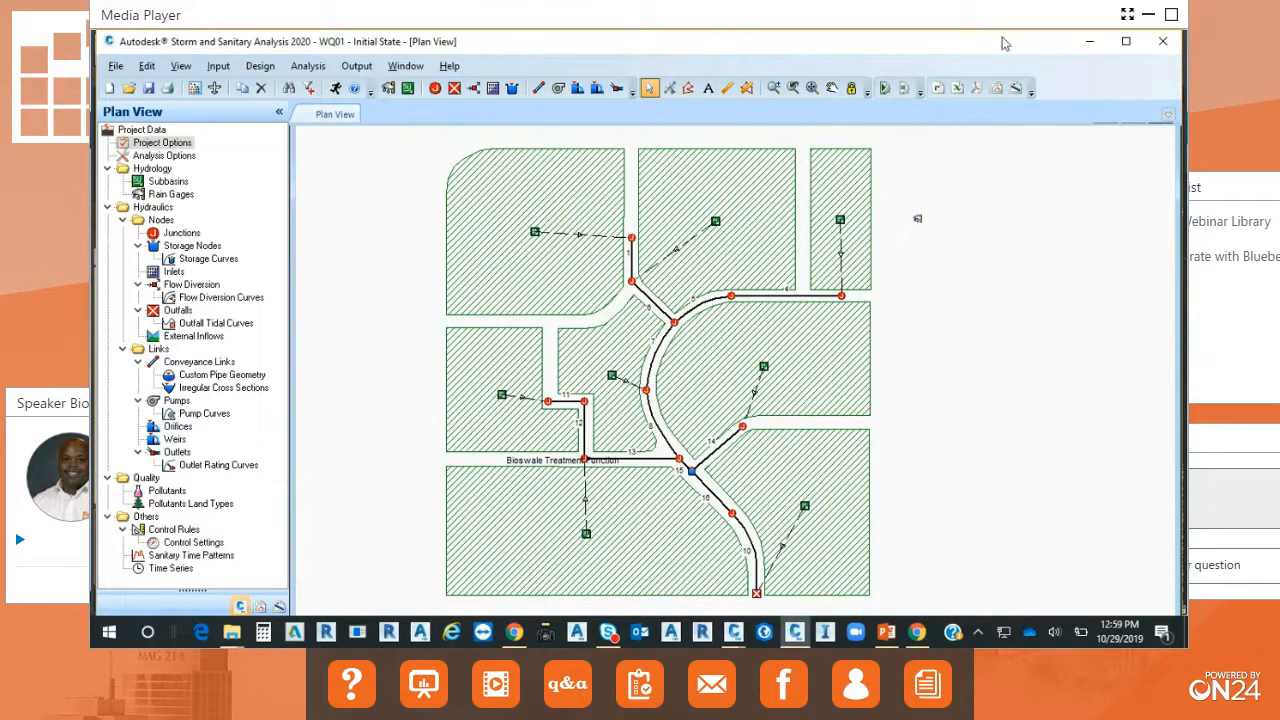
Close Storm and Sanitary Analysis without saving the project and return to the catchments drawing in Civil 3D.
left_click(1165, 48)
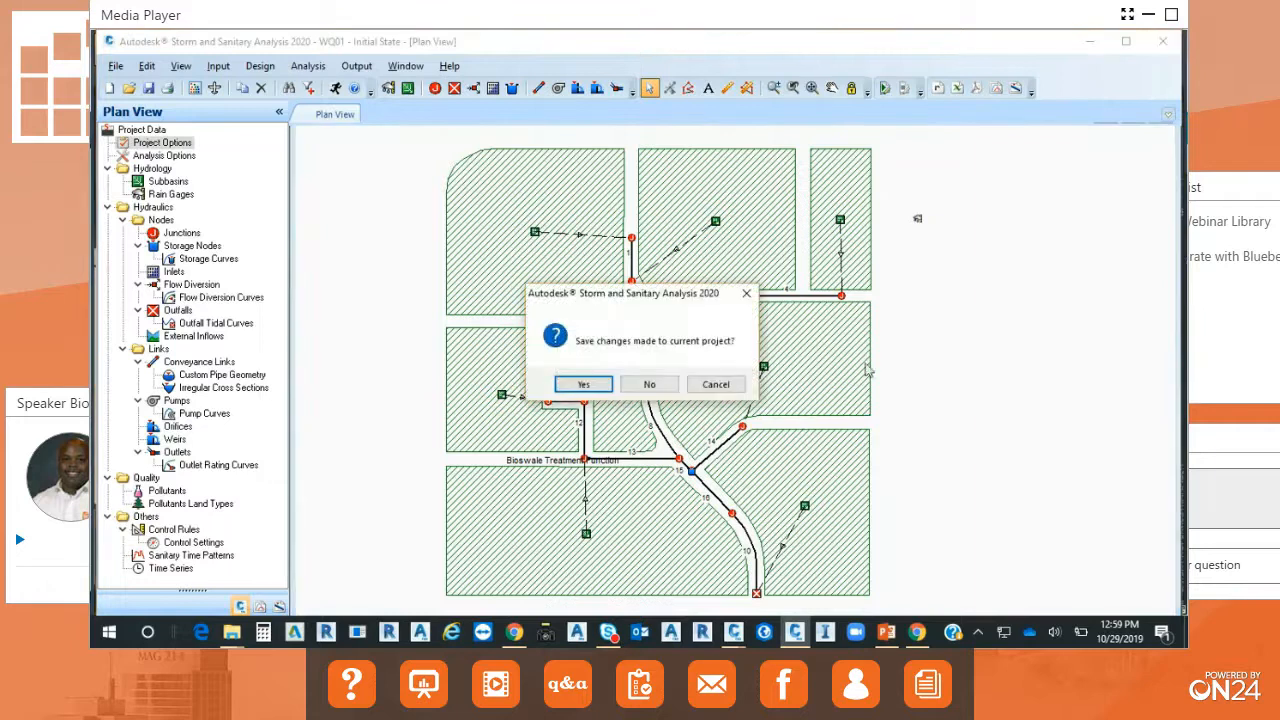
left_click(670, 388)
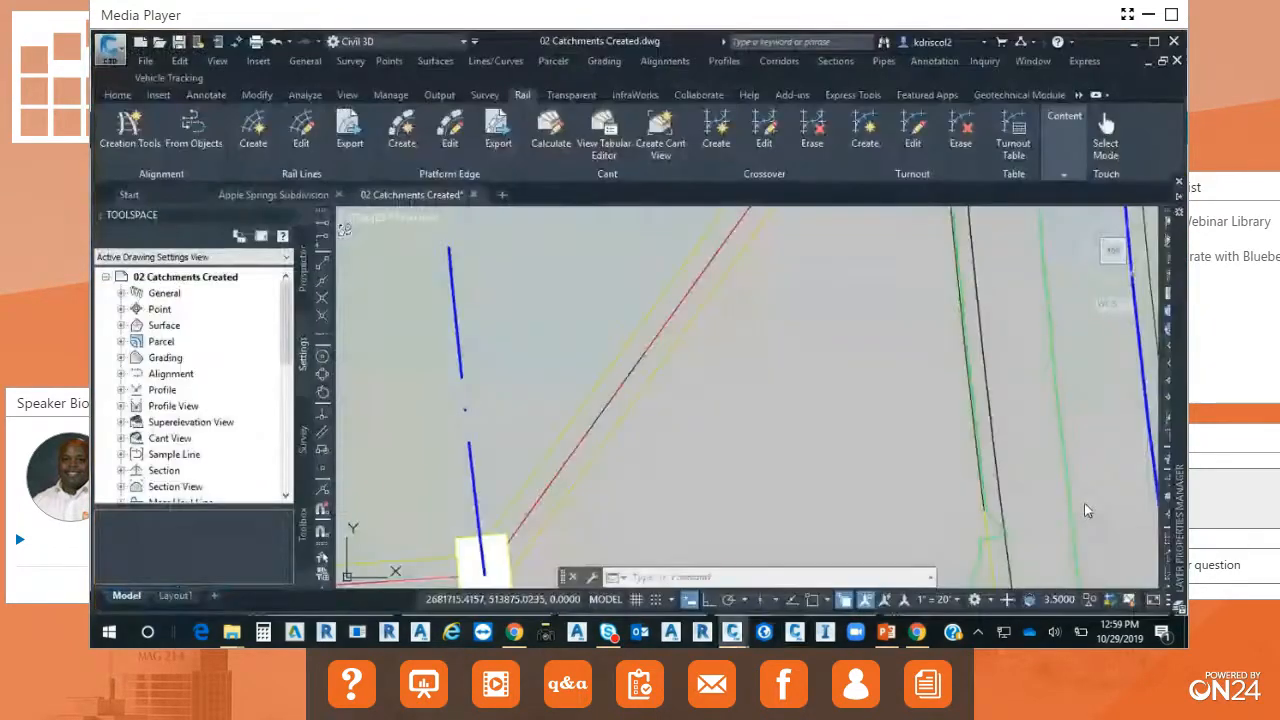
scroll(745, 422, "down", 5)
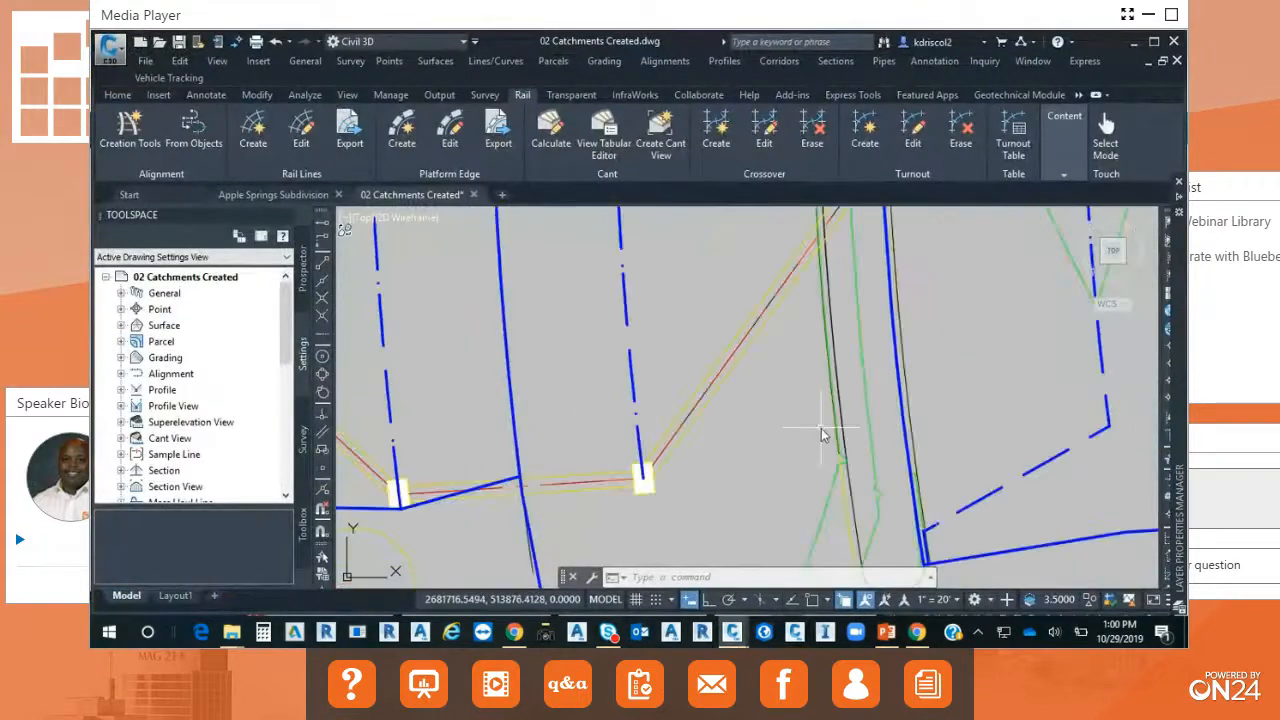
middle_click_drag(962, 448, 731, 418)
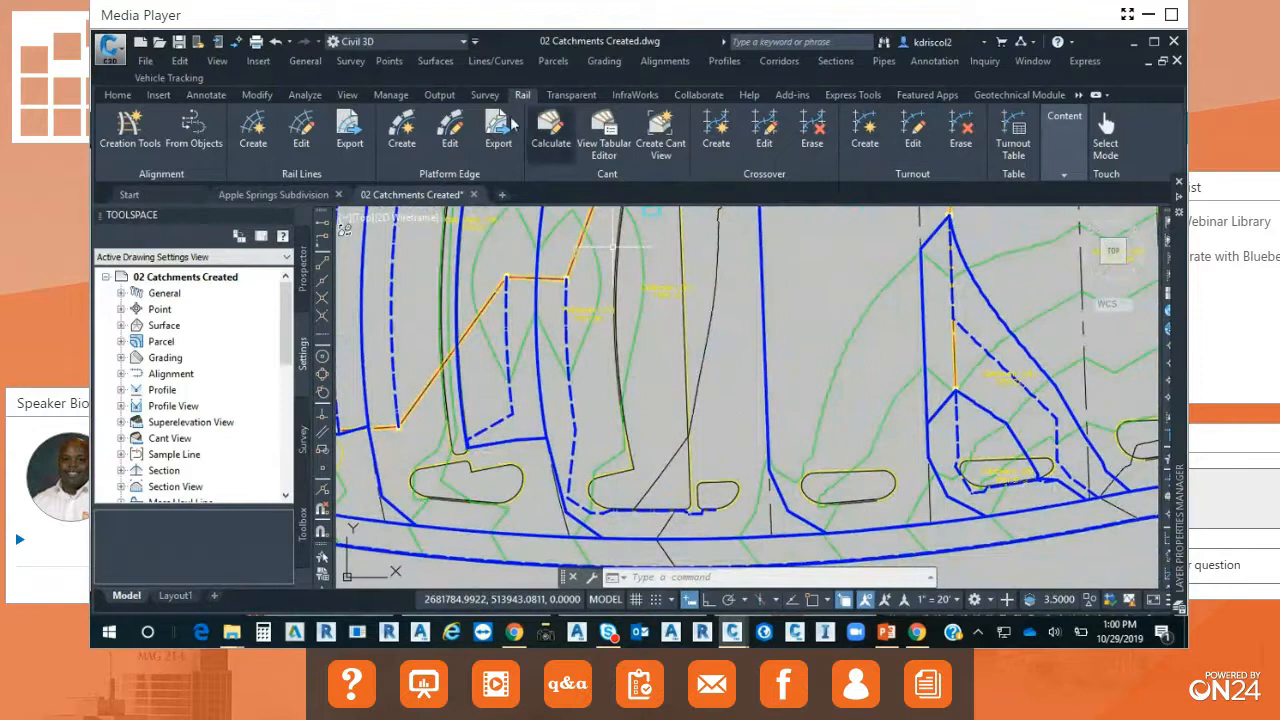
Draw an open three-segment polyline in the empty area south of the site, rising, running nearly level, and falling toward the east.
left_click(130, 94)
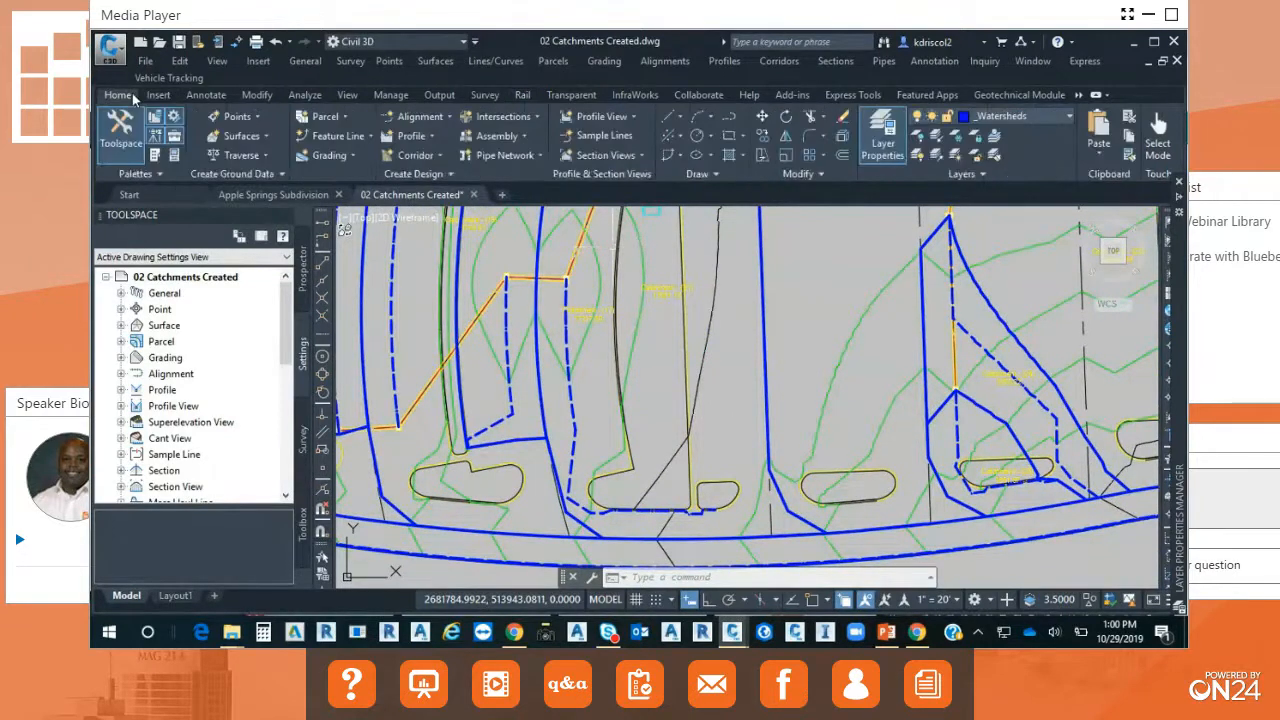
scroll(830, 437, "down", 2)
middle_click_drag(830, 437, 794, 212)
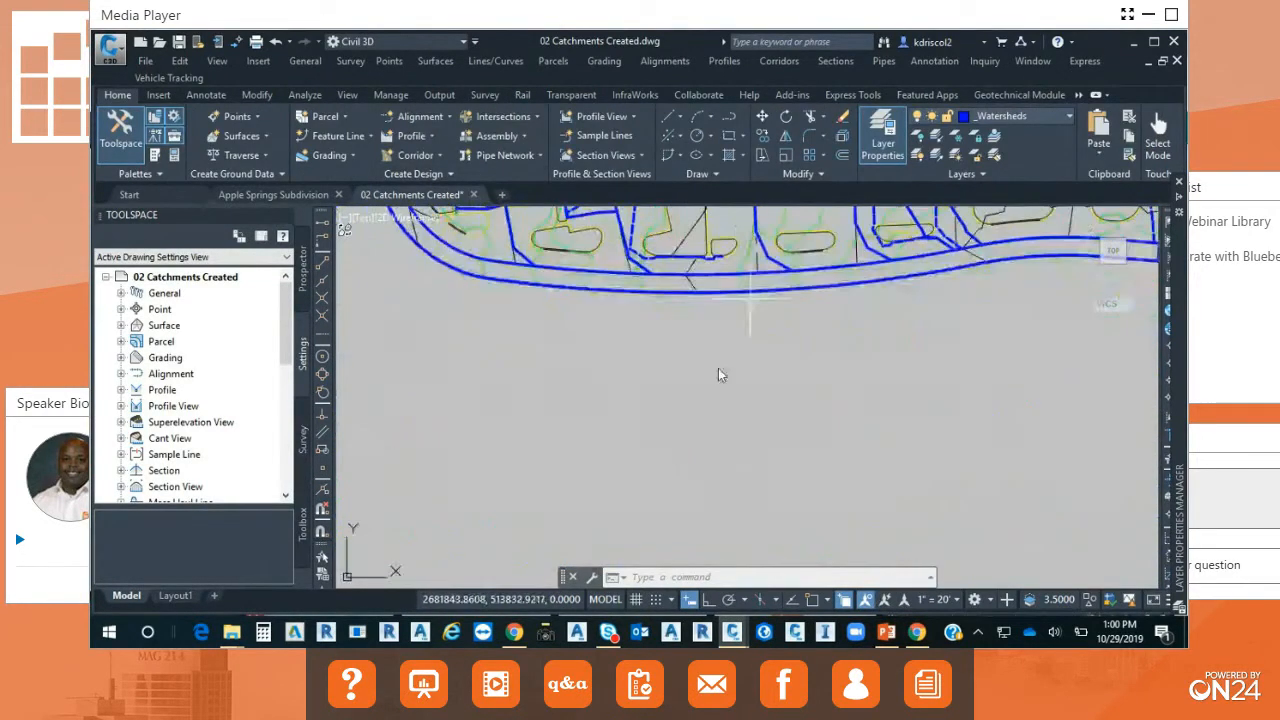
type("p;")
key("Return")
type("pl")
key("Return")
left_click(557, 452)
left_click(698, 373)
left_click(918, 368)
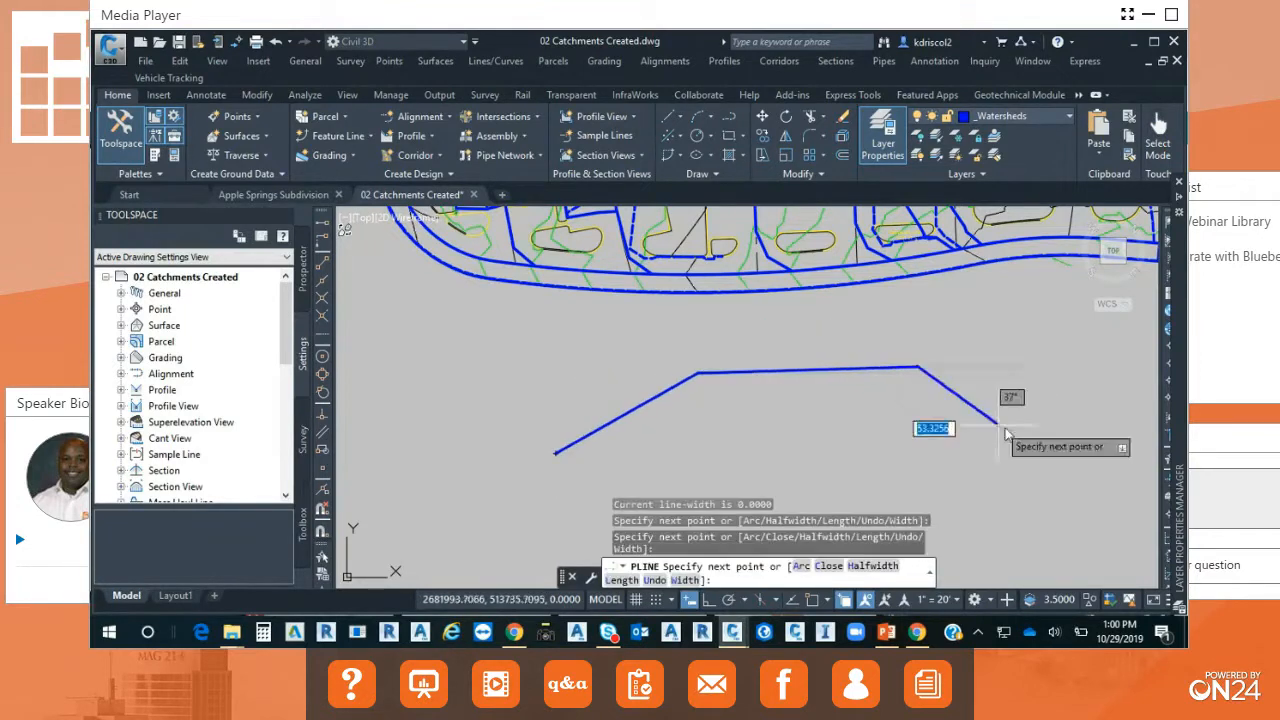
left_click(1103, 484)
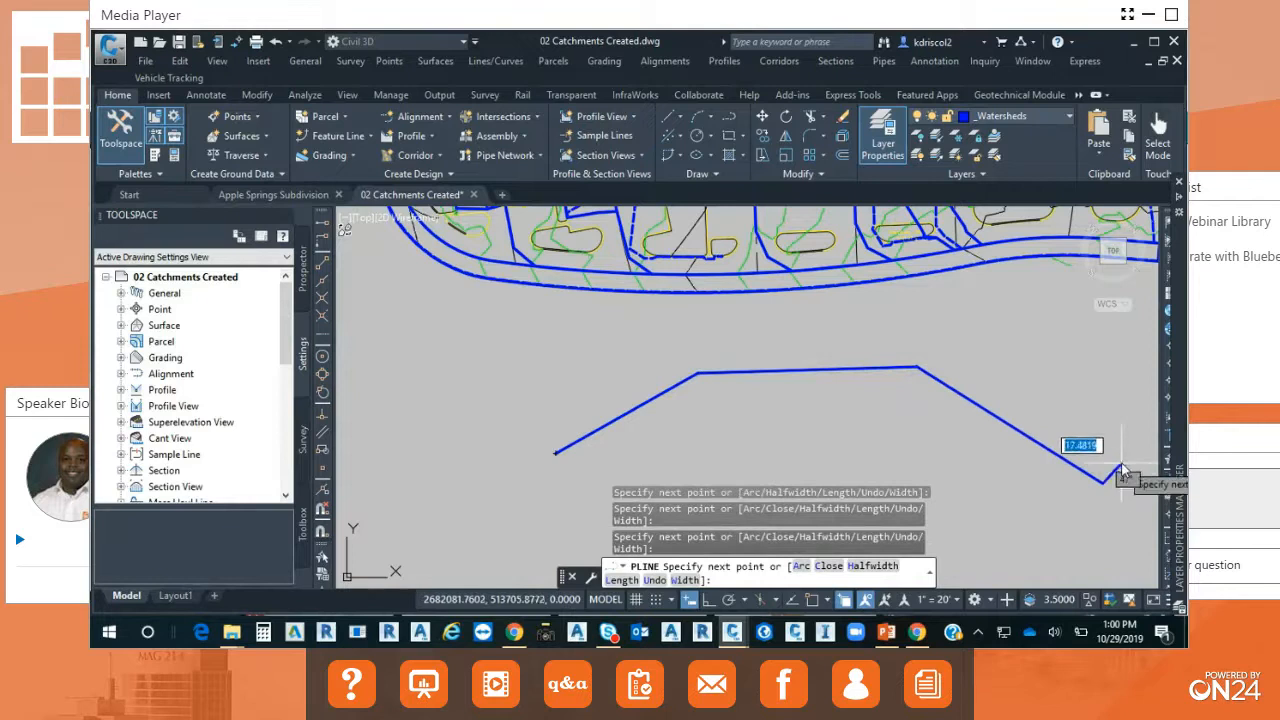
right_click(1122, 470)
left_click(1062, 241)
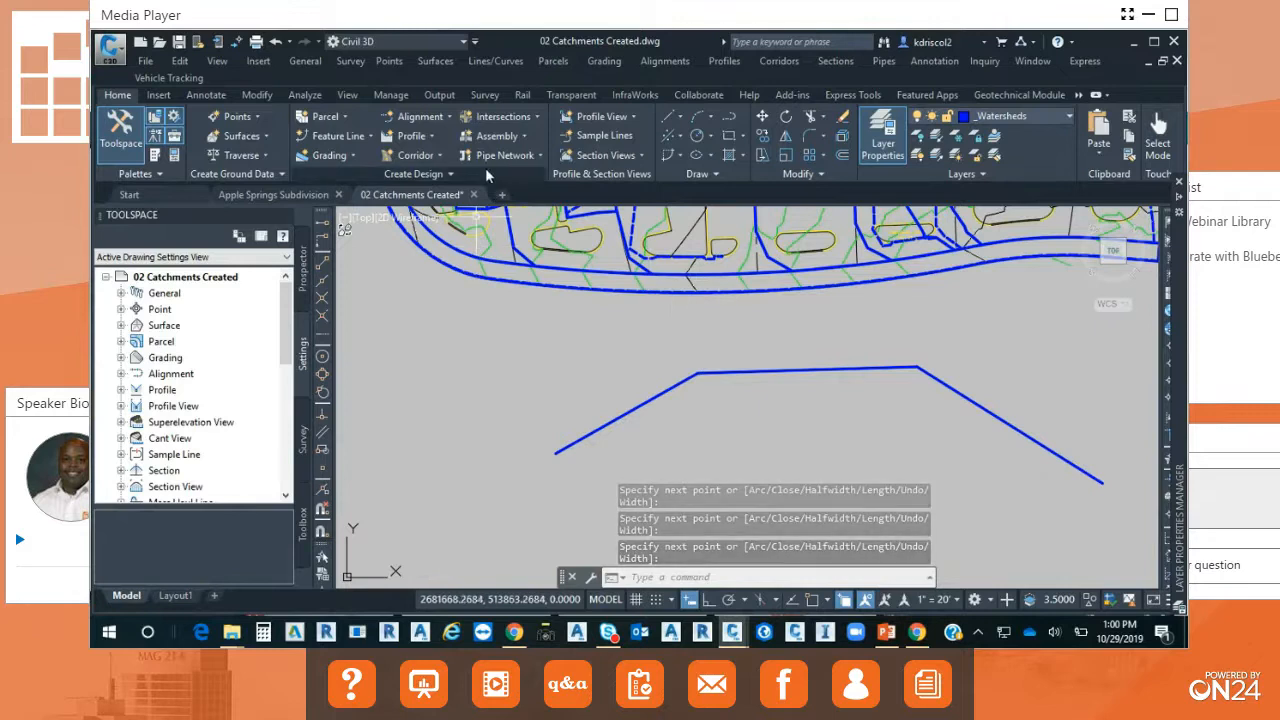
Start a pressure network from the new polyline and accept its west-to-east network direction.
mouse_move(410, 196)
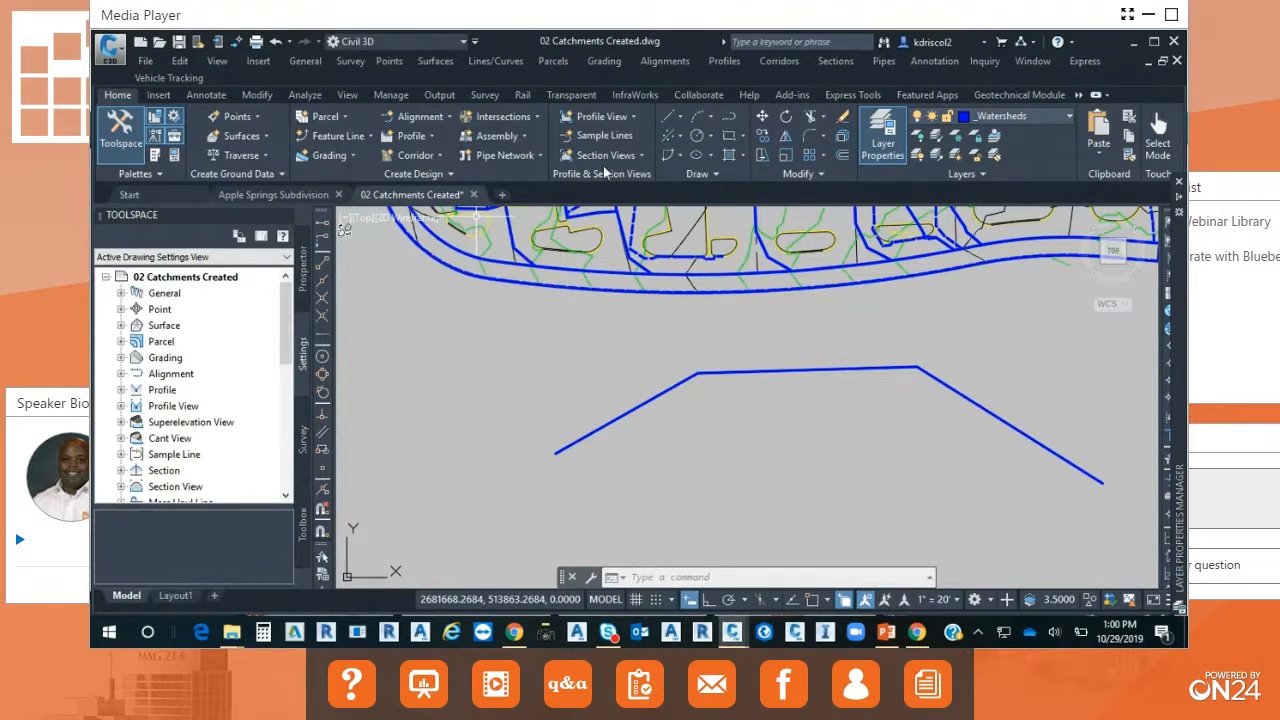
left_click(540, 157)
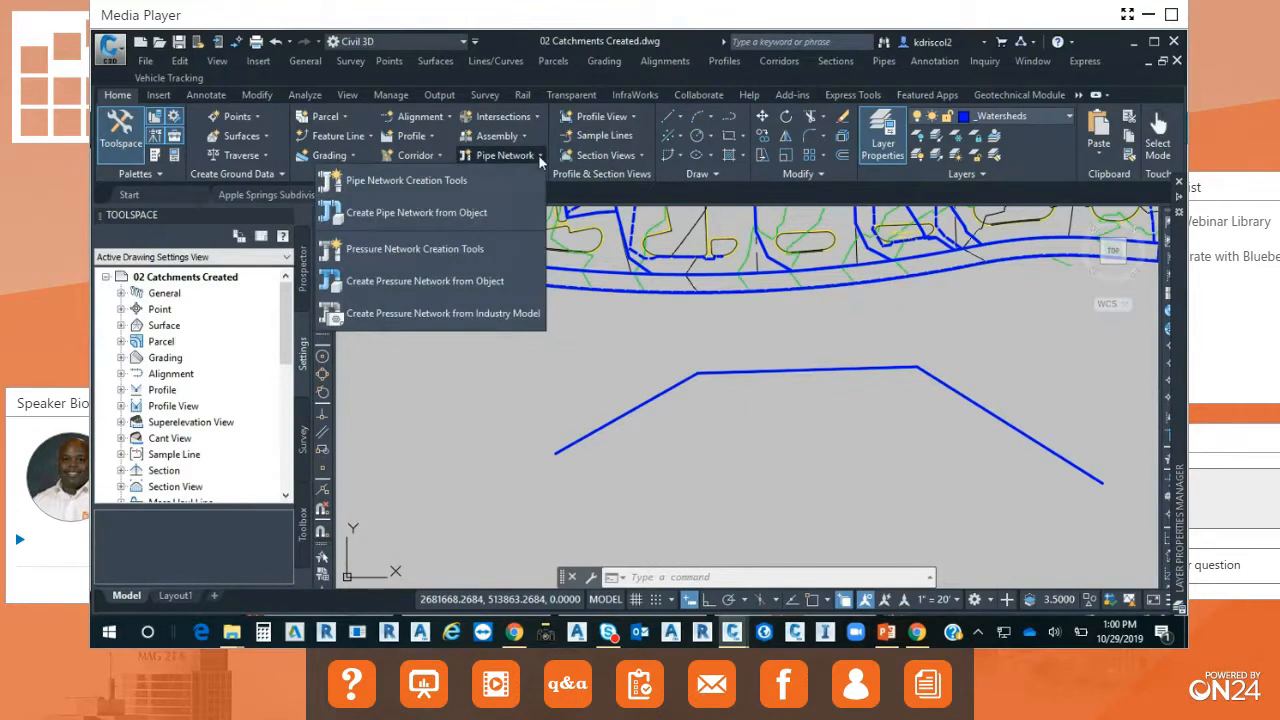
left_click(474, 280)
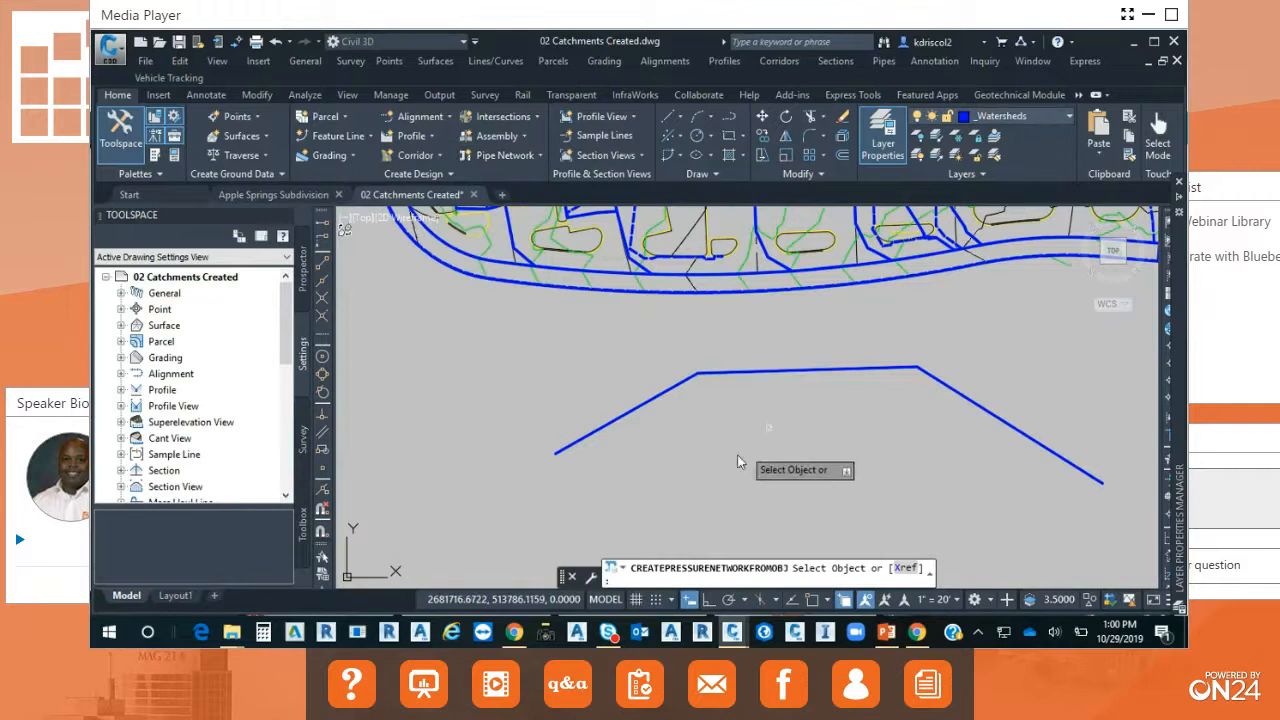
left_click(613, 428)
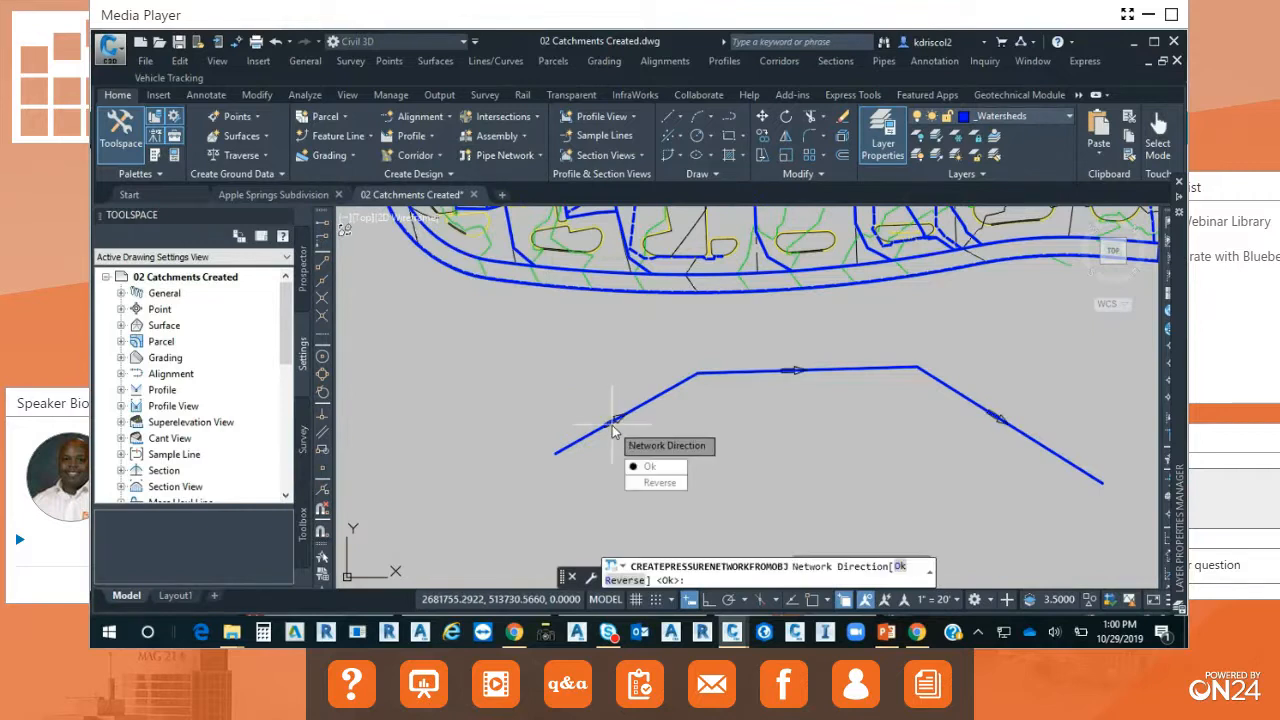
left_click(676, 469)
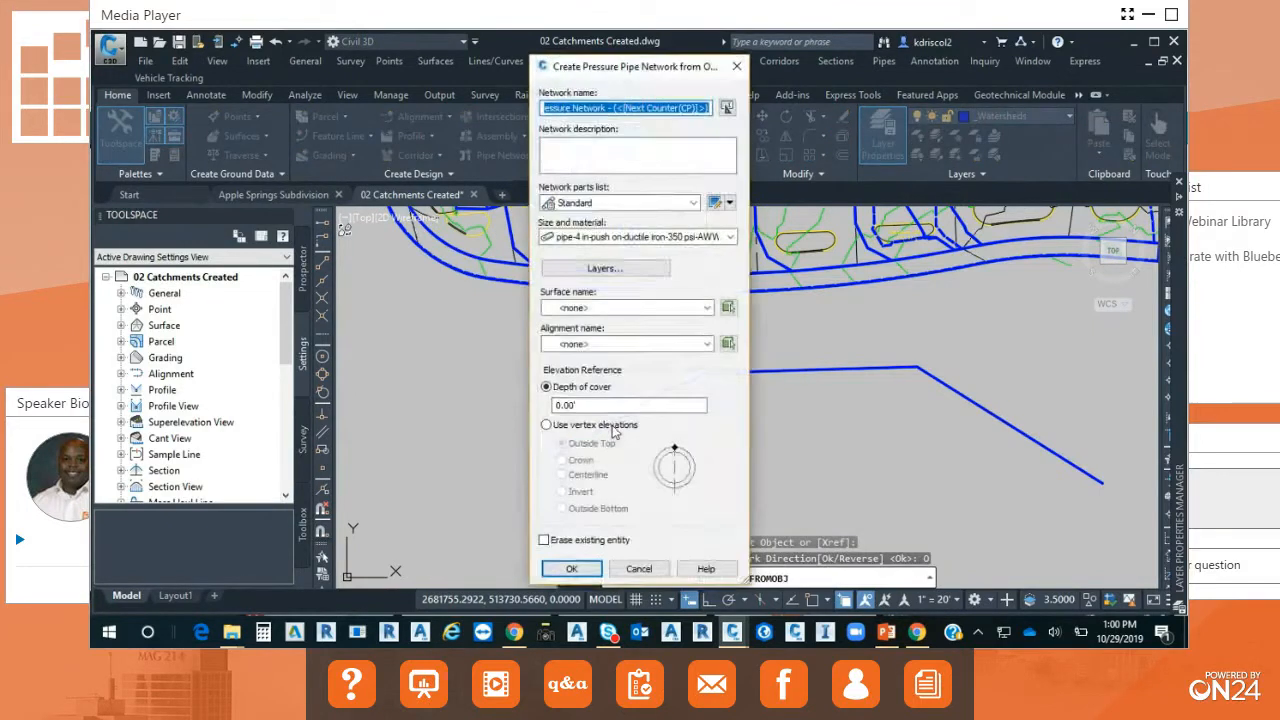
Create the pressure network with the 6-inch push-on ductile iron 350 psi pipe, the Standard parts list and the EG (1) surface.
left_click(678, 237)
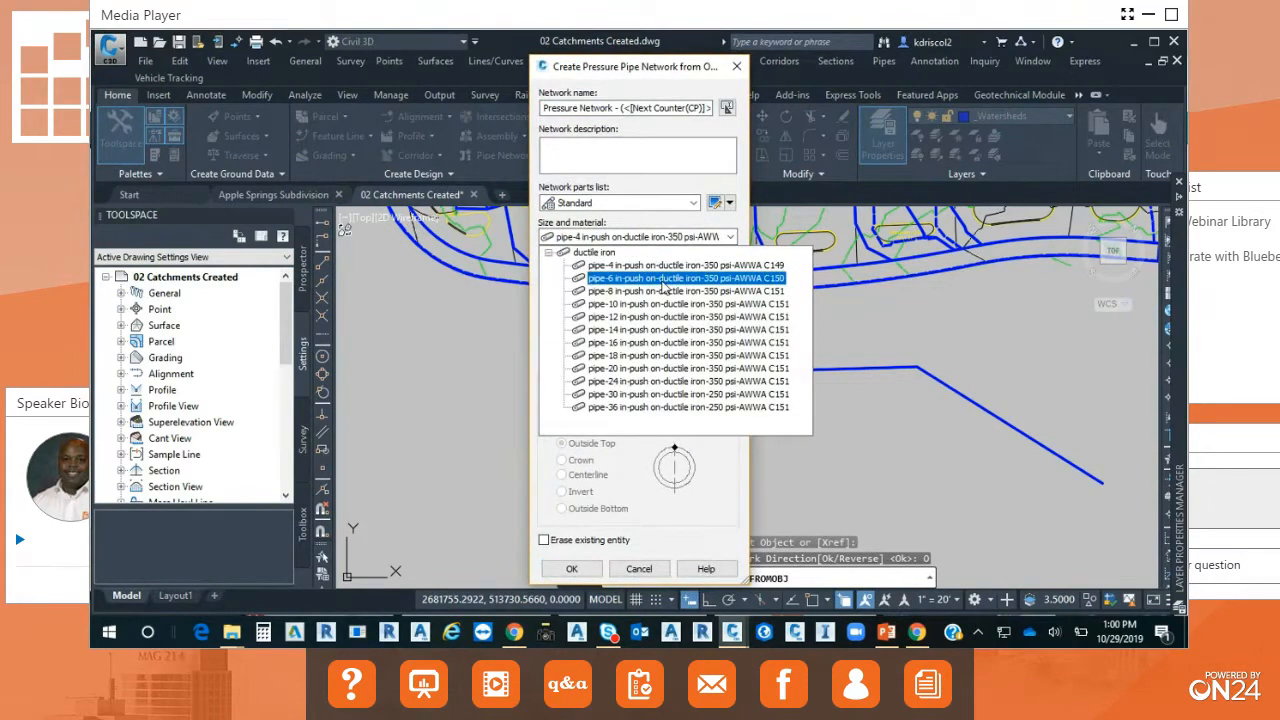
left_click(664, 279)
left_click(693, 203)
left_click(693, 205)
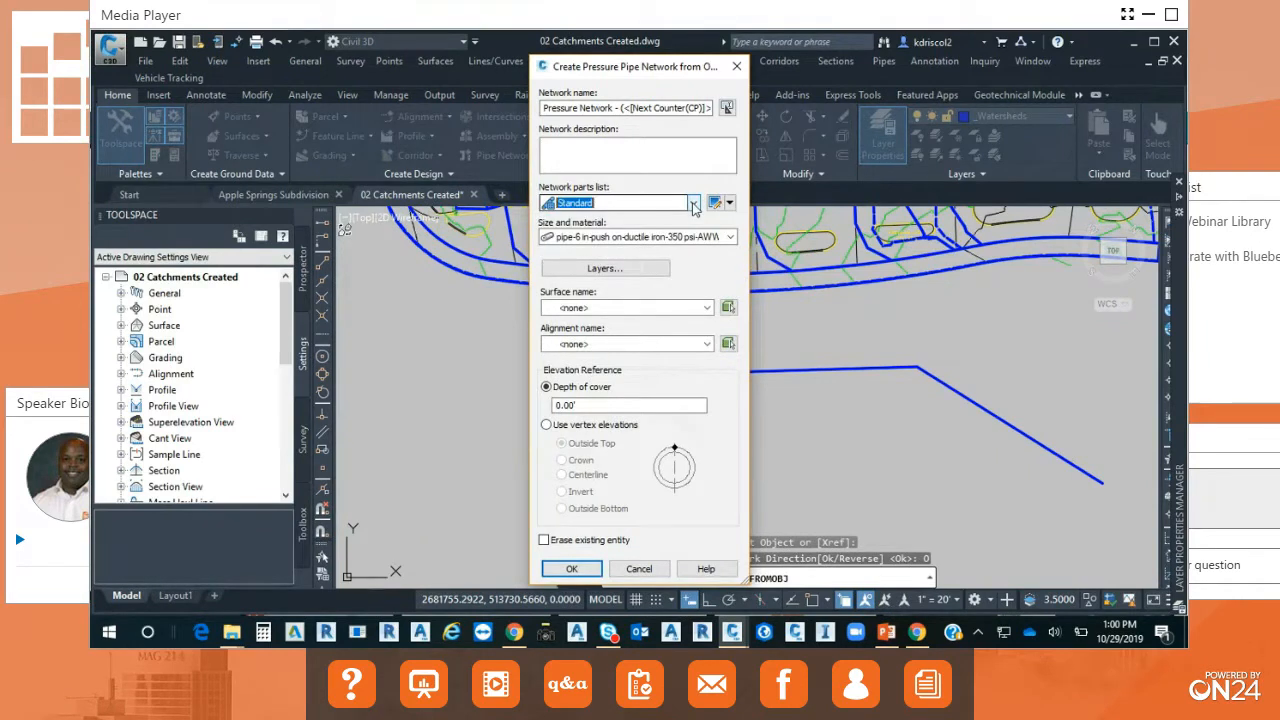
left_click(707, 308)
left_click(600, 363)
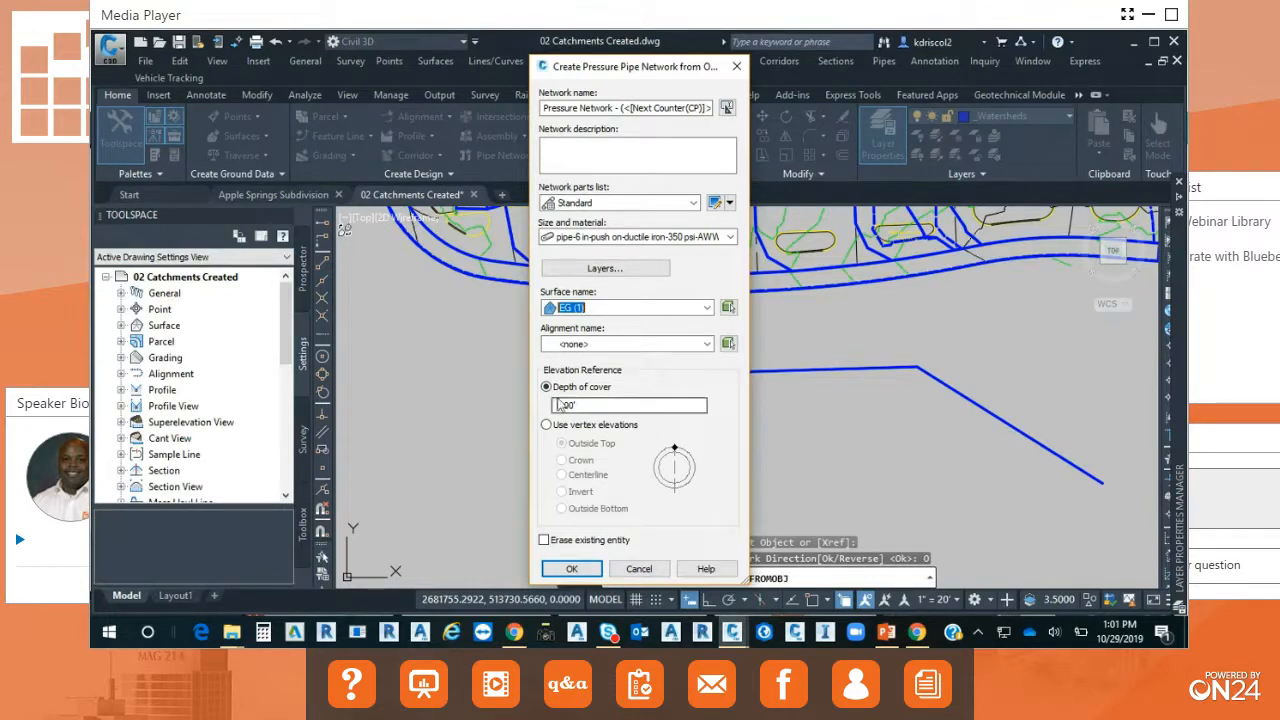
left_click(578, 568)
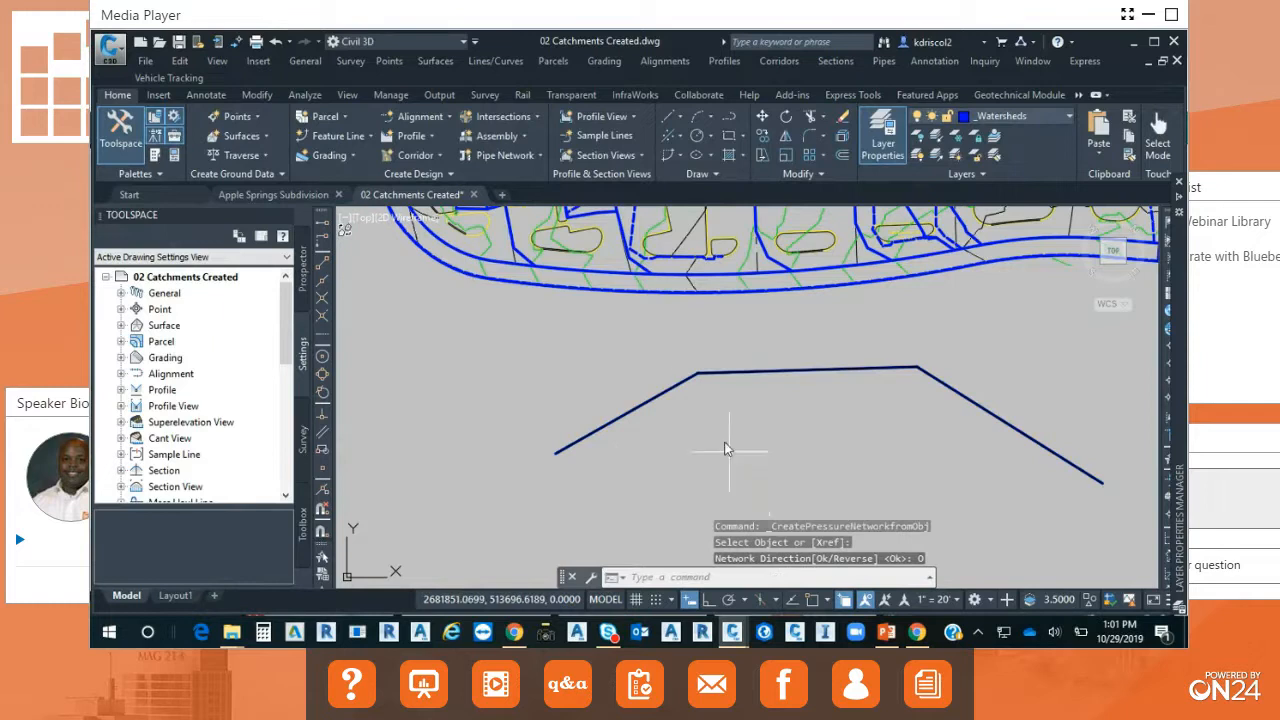
Grip-move the elbow at the pressure network's western bend northwest off the polyline and deselect it.
scroll(700, 372, "up", 5)
scroll(697, 432, "up", 2)
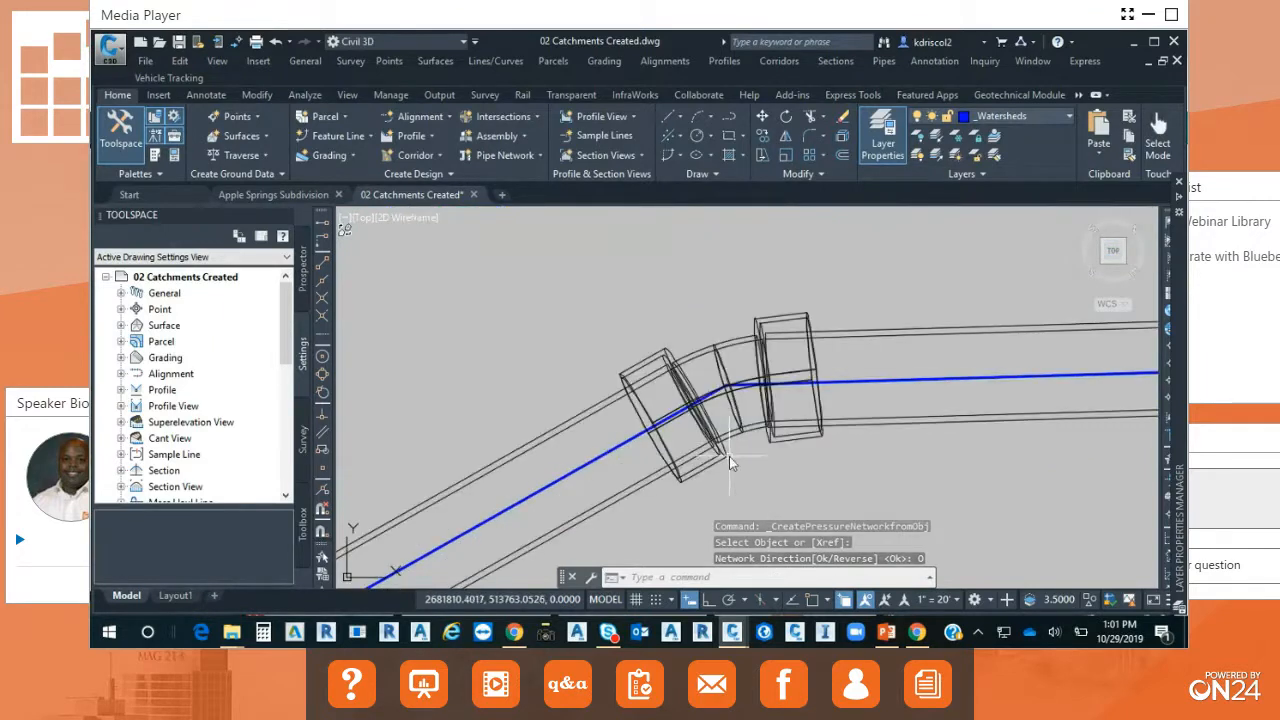
left_click(729, 345)
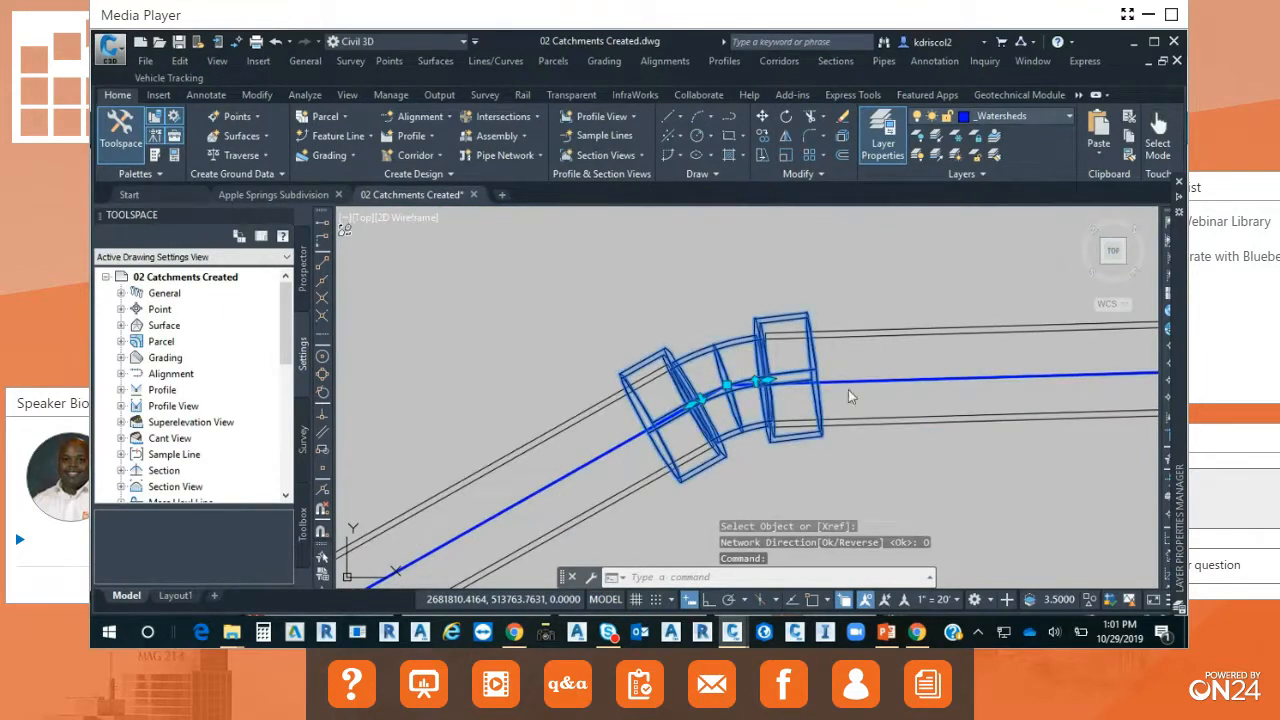
left_click(729, 393)
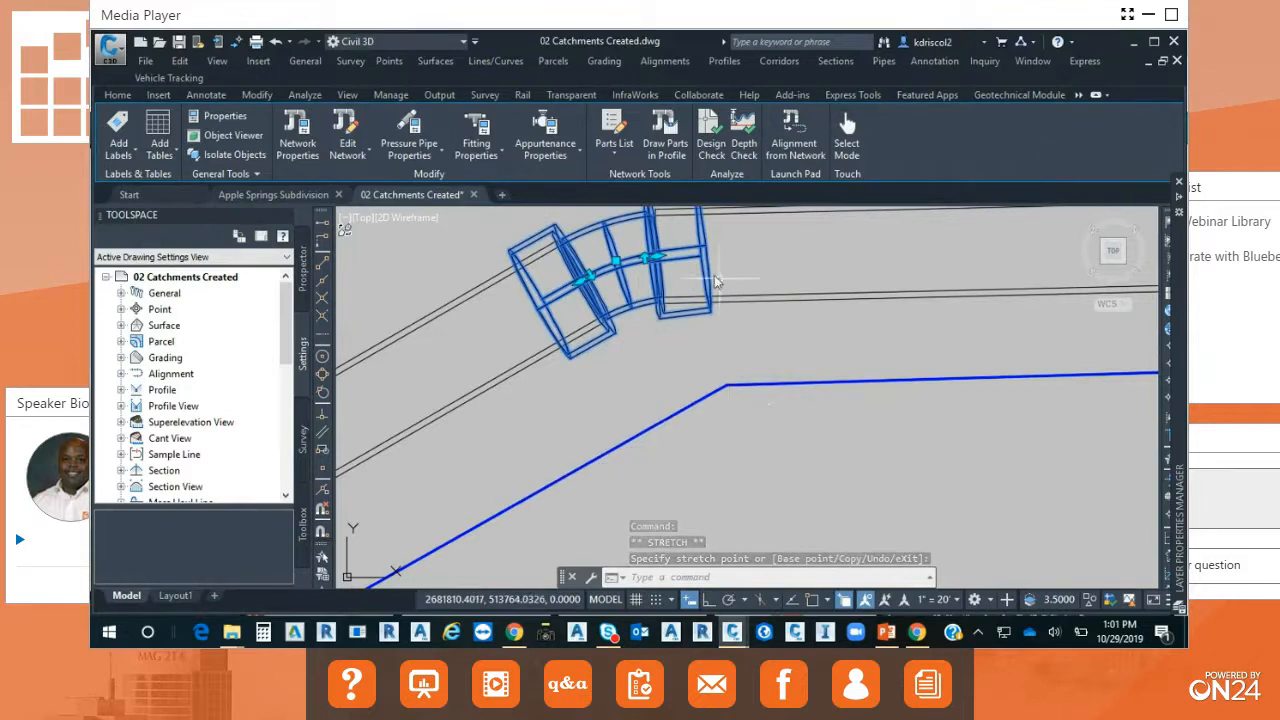
left_click(740, 346)
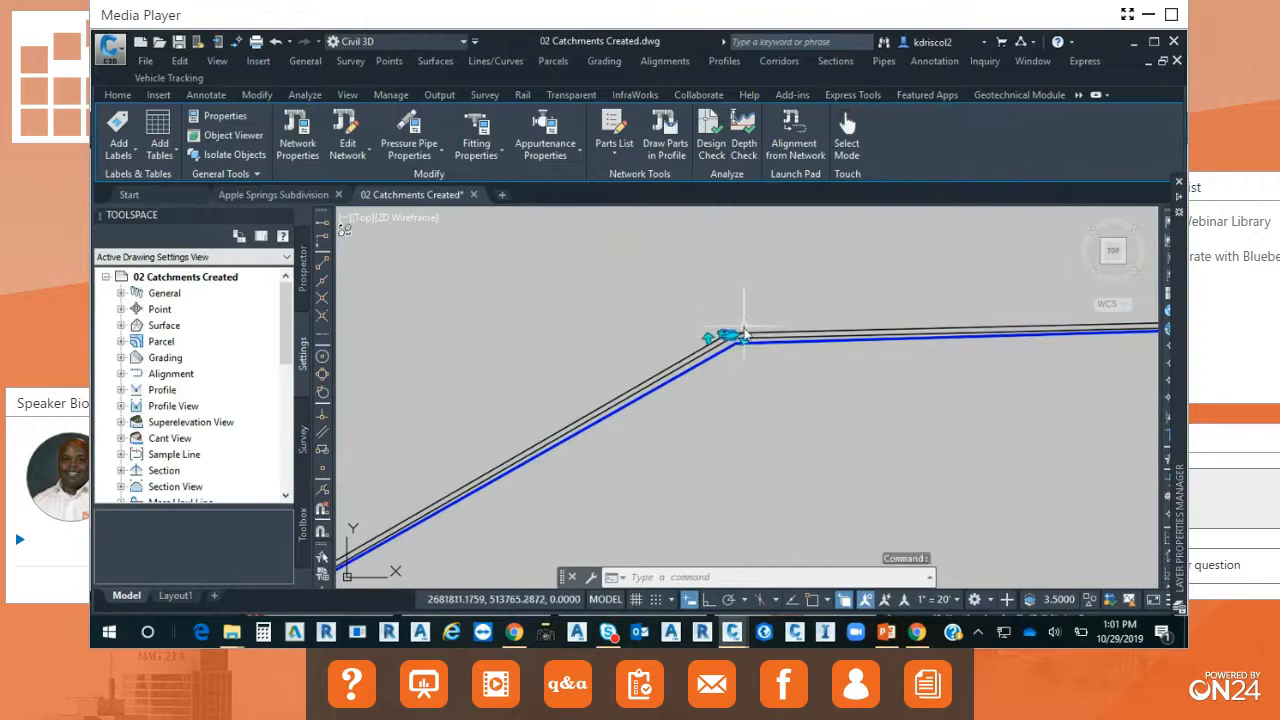
key("Escape")
key("Escape")
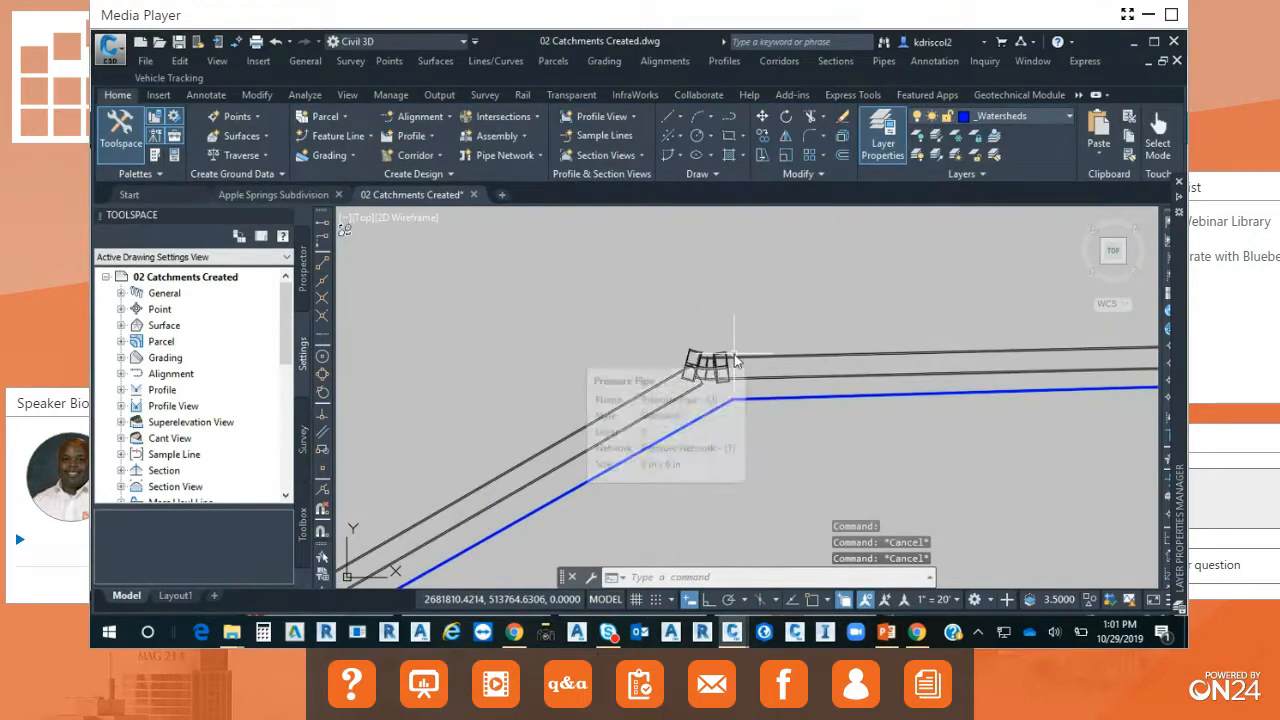
Try to undo the elbow move at the pressure network's western bend.
key("ctrl+z")
key("Return")
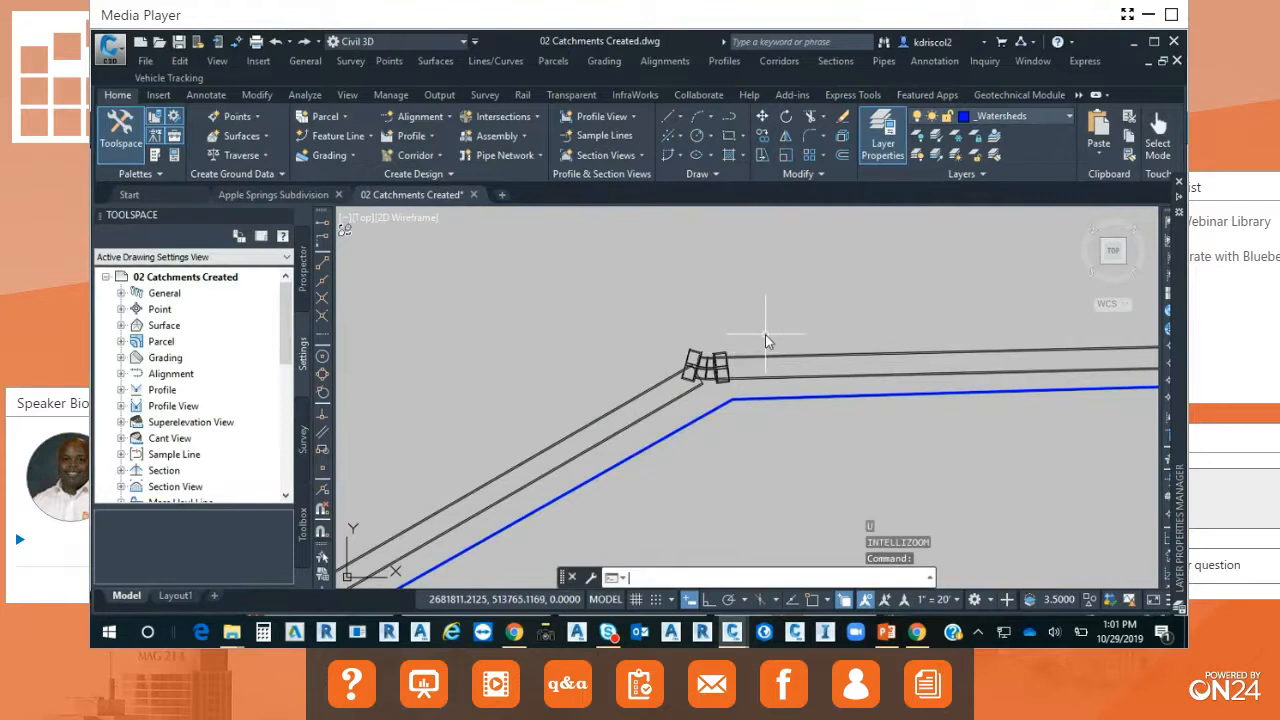
key("ctrl+z")
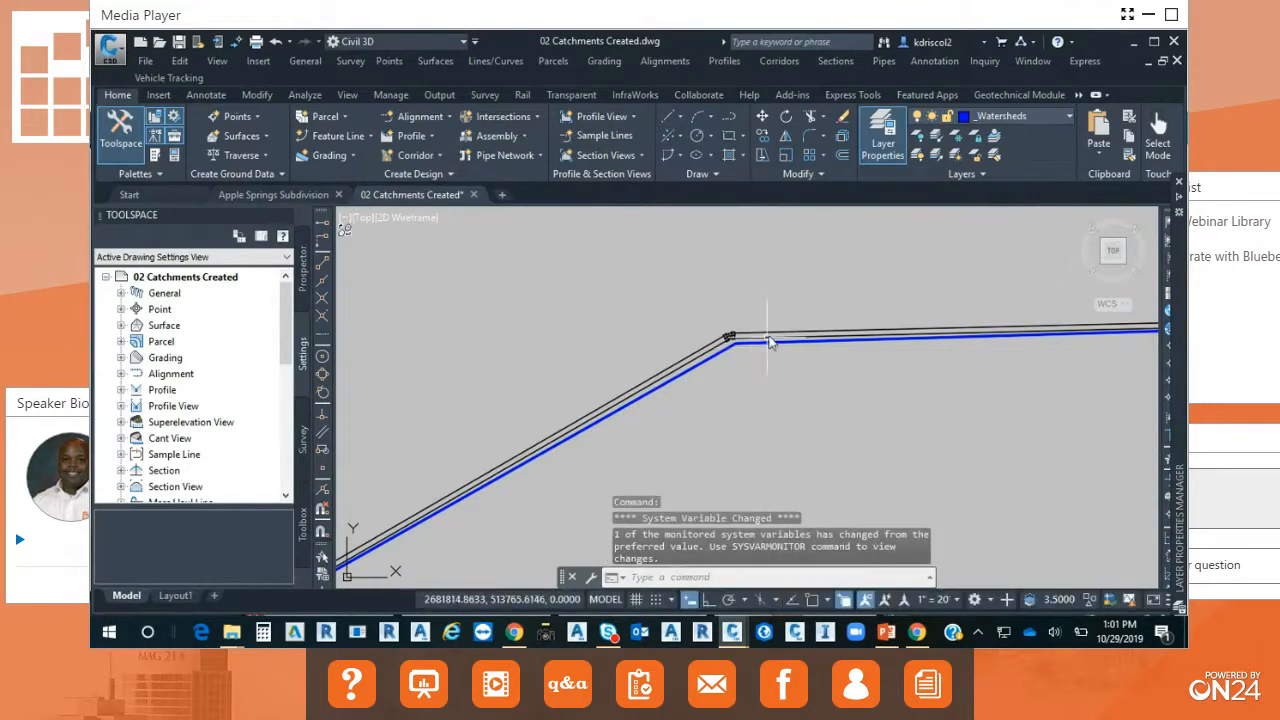
Move the western elbow by its center grip east along the pipe and back northwest, well clear of the polyline, and deselect it.
scroll(735, 343, "up", 2)
scroll(735, 344, "up", 4)
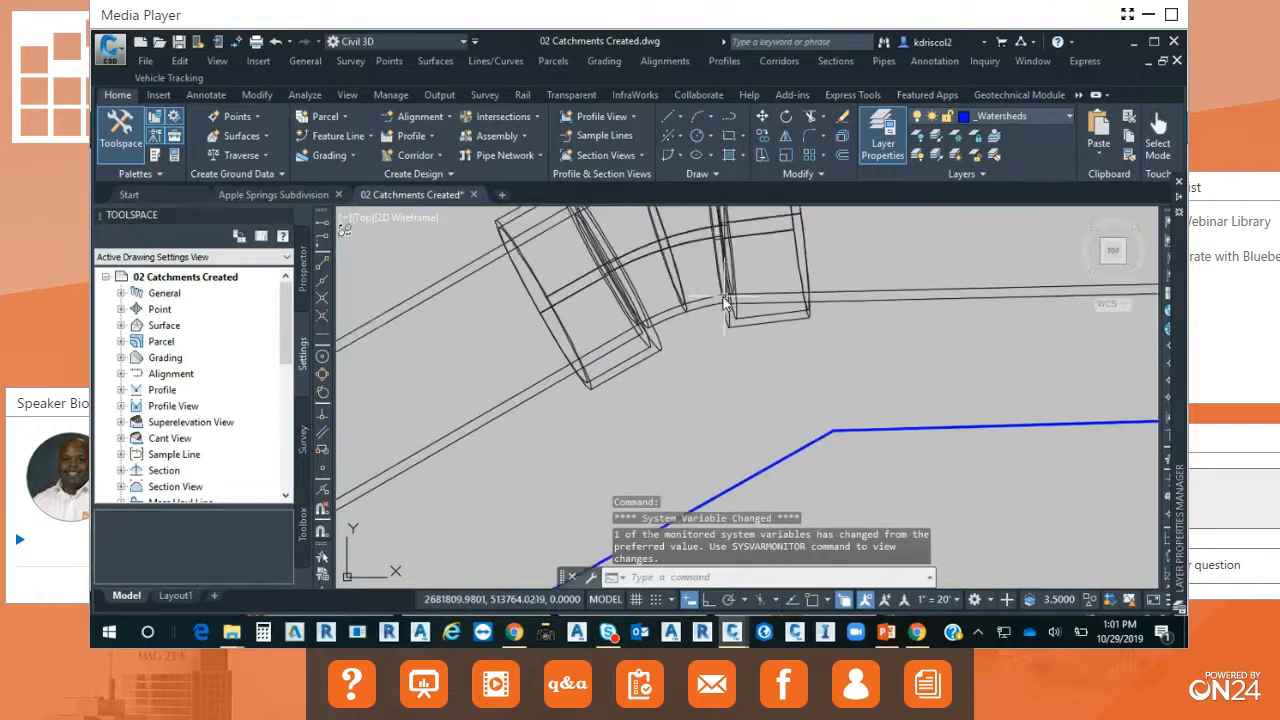
left_click(663, 372)
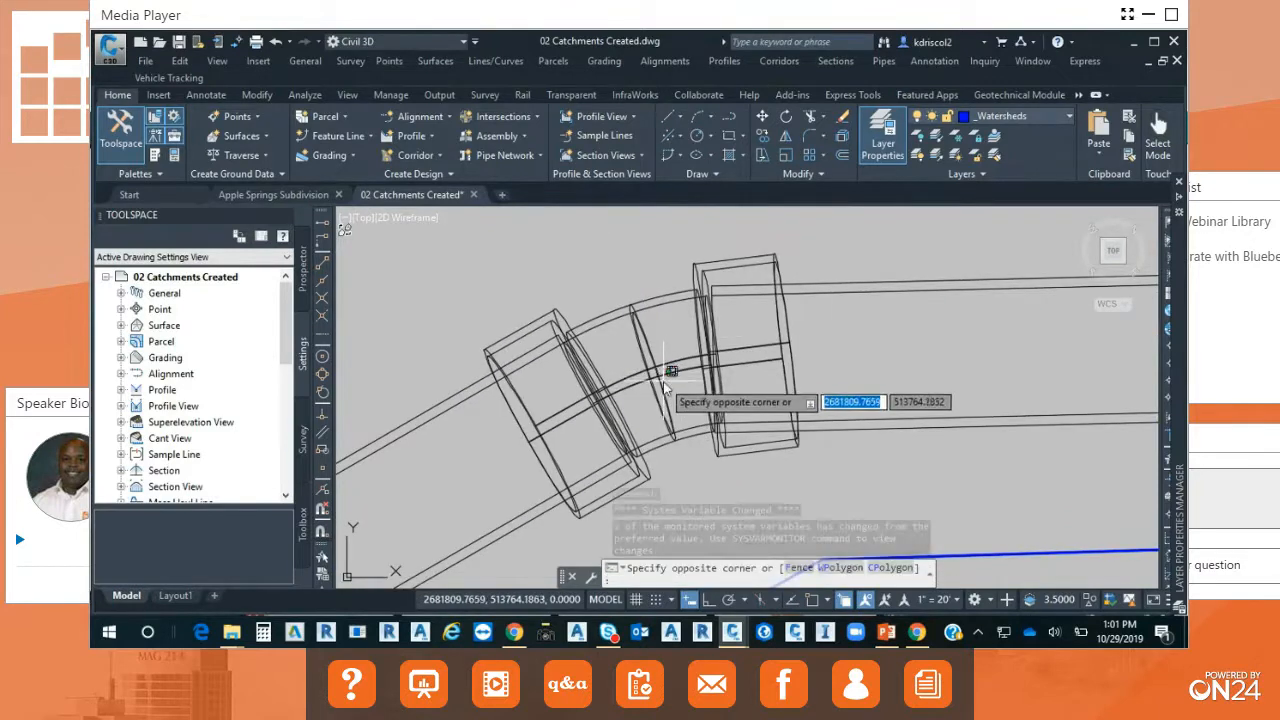
left_click(662, 384)
left_click(651, 369)
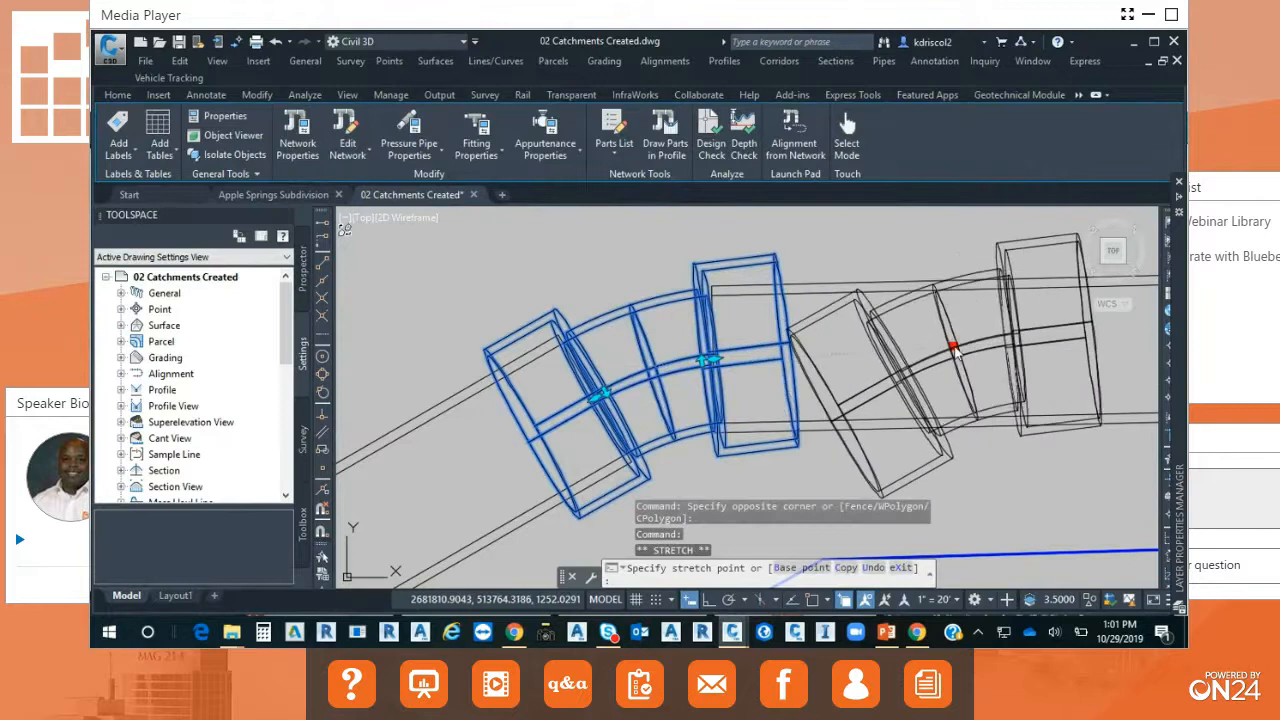
left_click(955, 348)
left_click(953, 350)
scroll(602, 303, "down", 6)
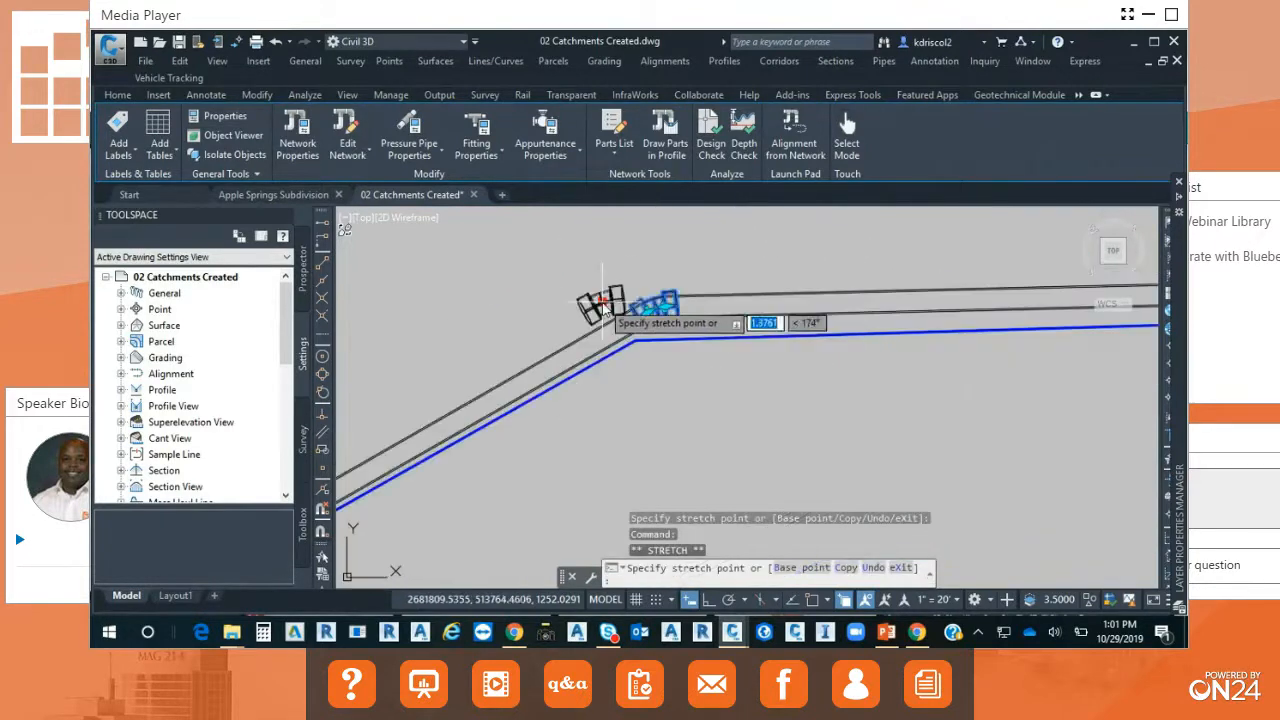
left_click(577, 242)
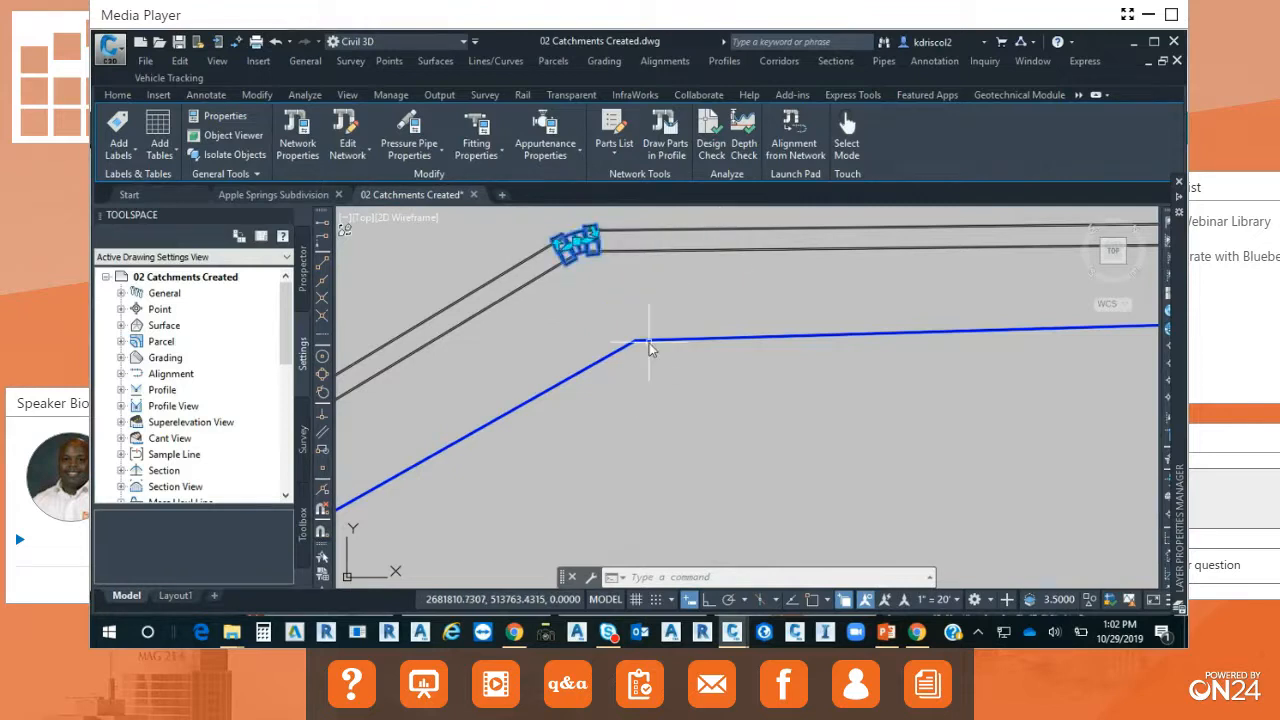
key("Escape")
key("Escape")
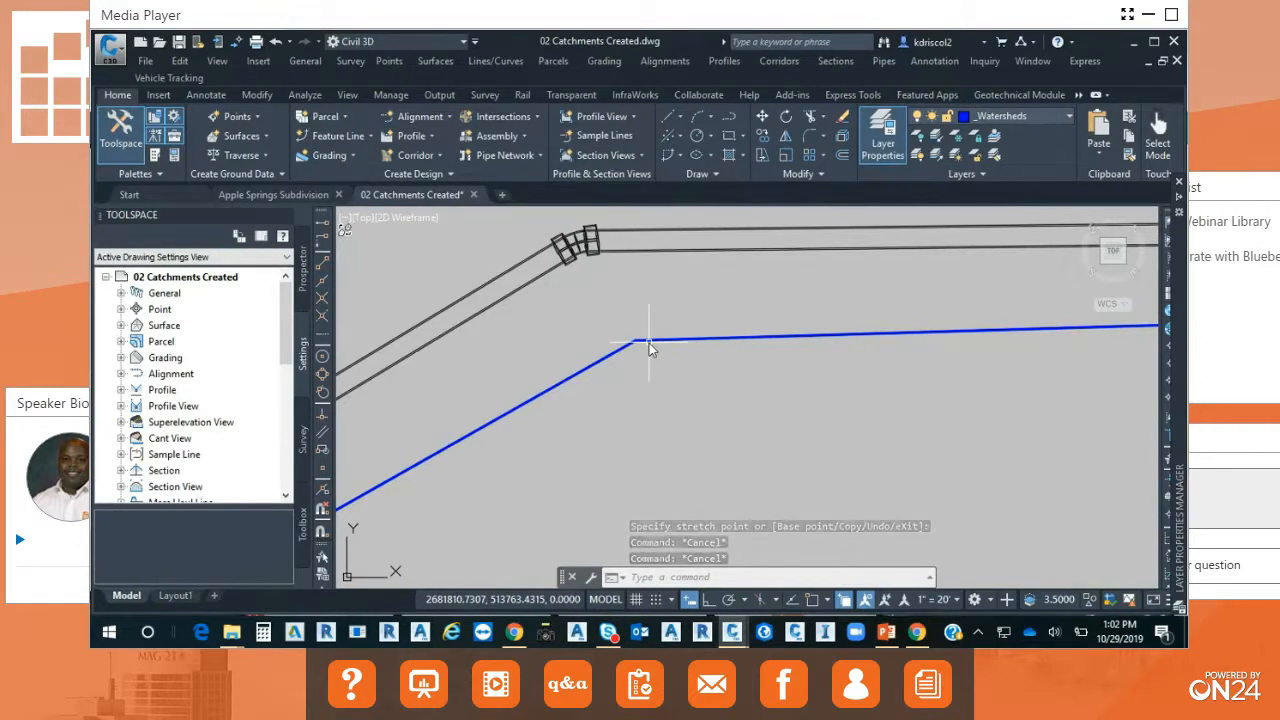
Start Analyze Gravity Network and choose the Storm pipe network from the network list.
scroll(656, 374, "down", 2)
scroll(655, 380, "down", 5)
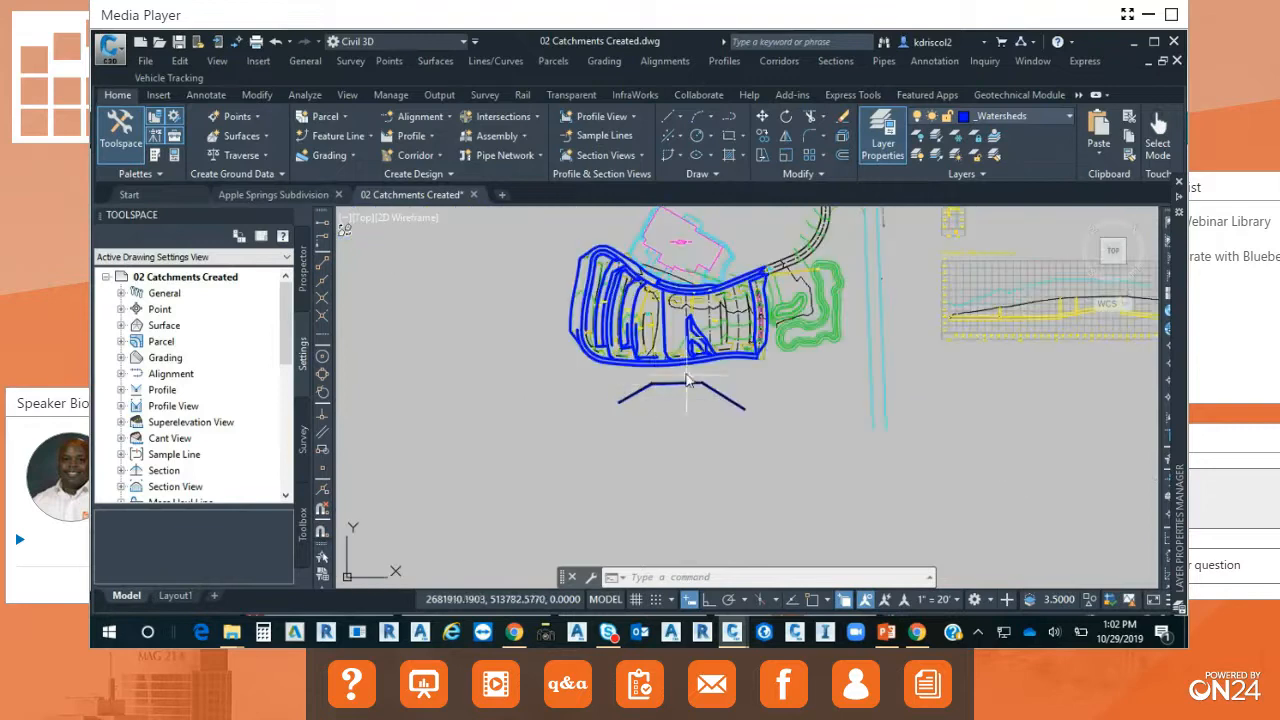
scroll(707, 357, "up", 5)
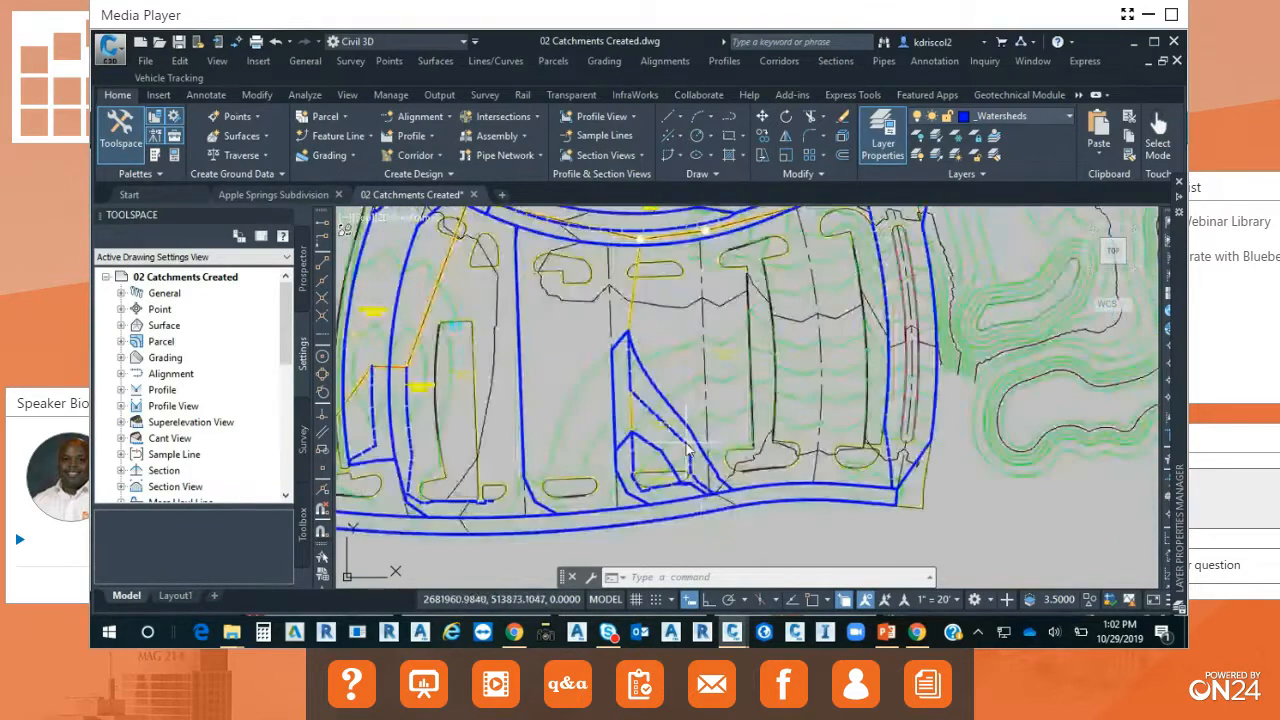
scroll(687, 450, "down", 4)
scroll(815, 485, "up", 1)
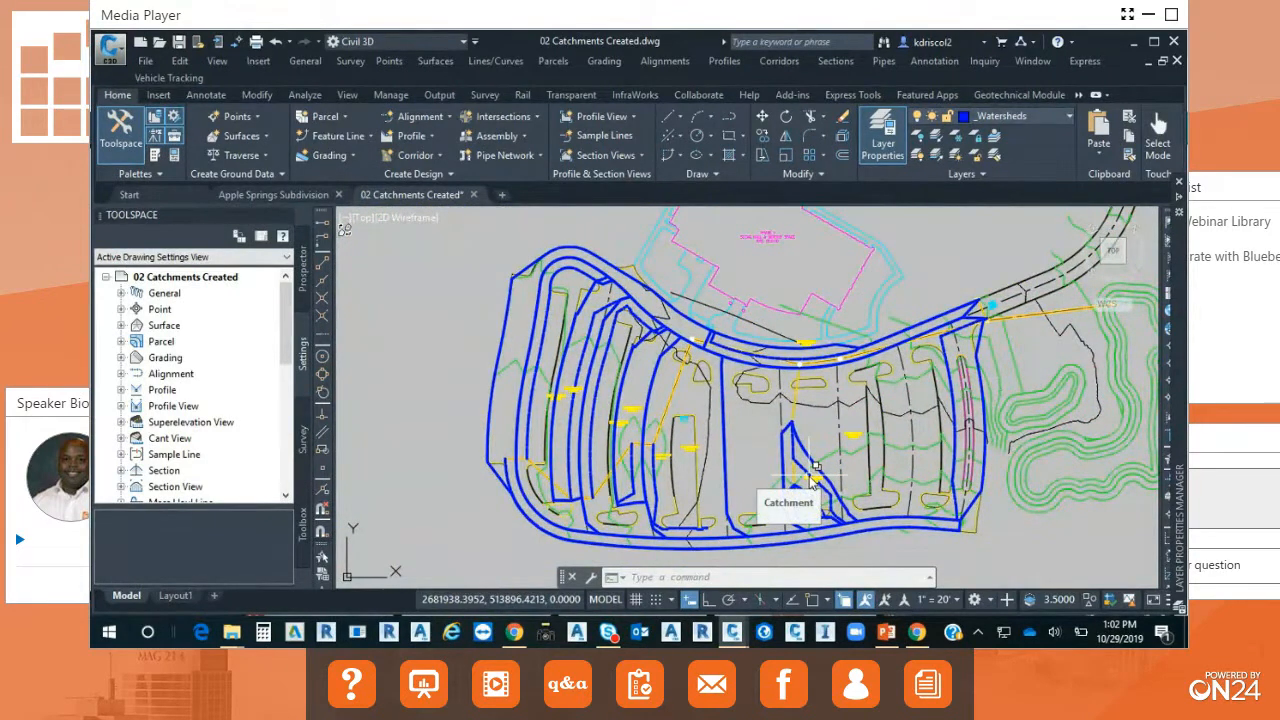
left_click(306, 95)
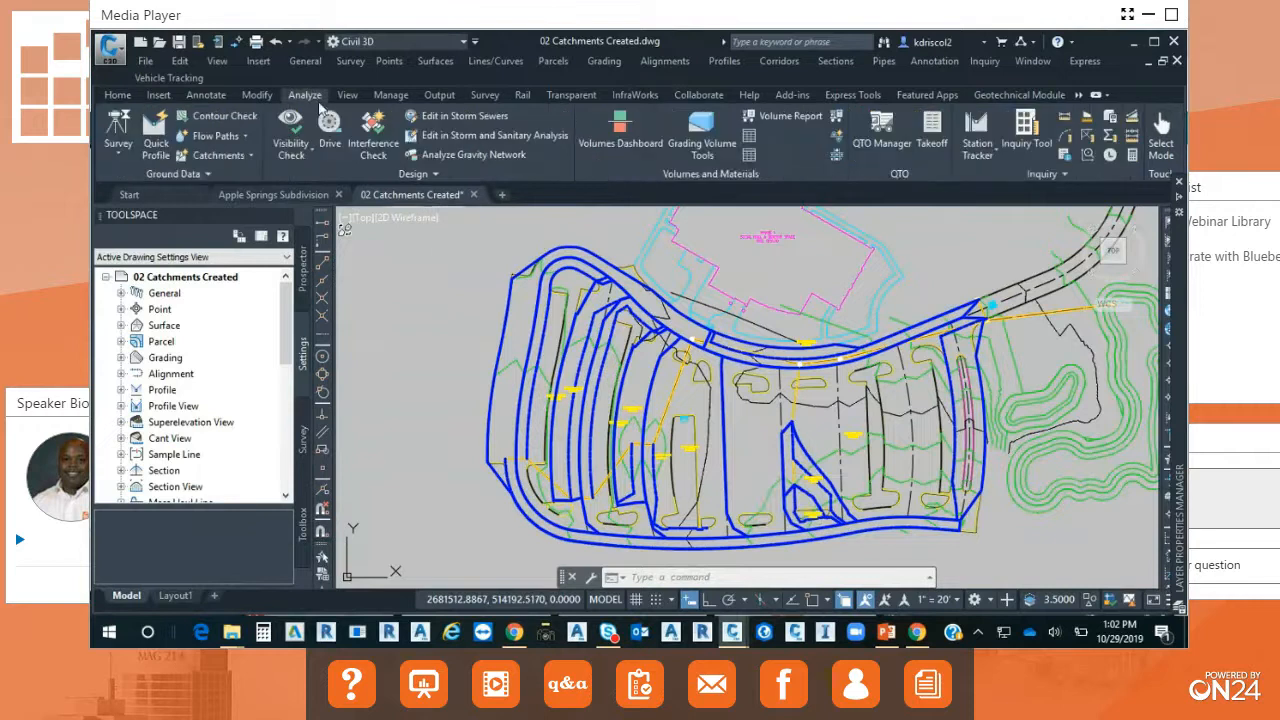
left_click(473, 155)
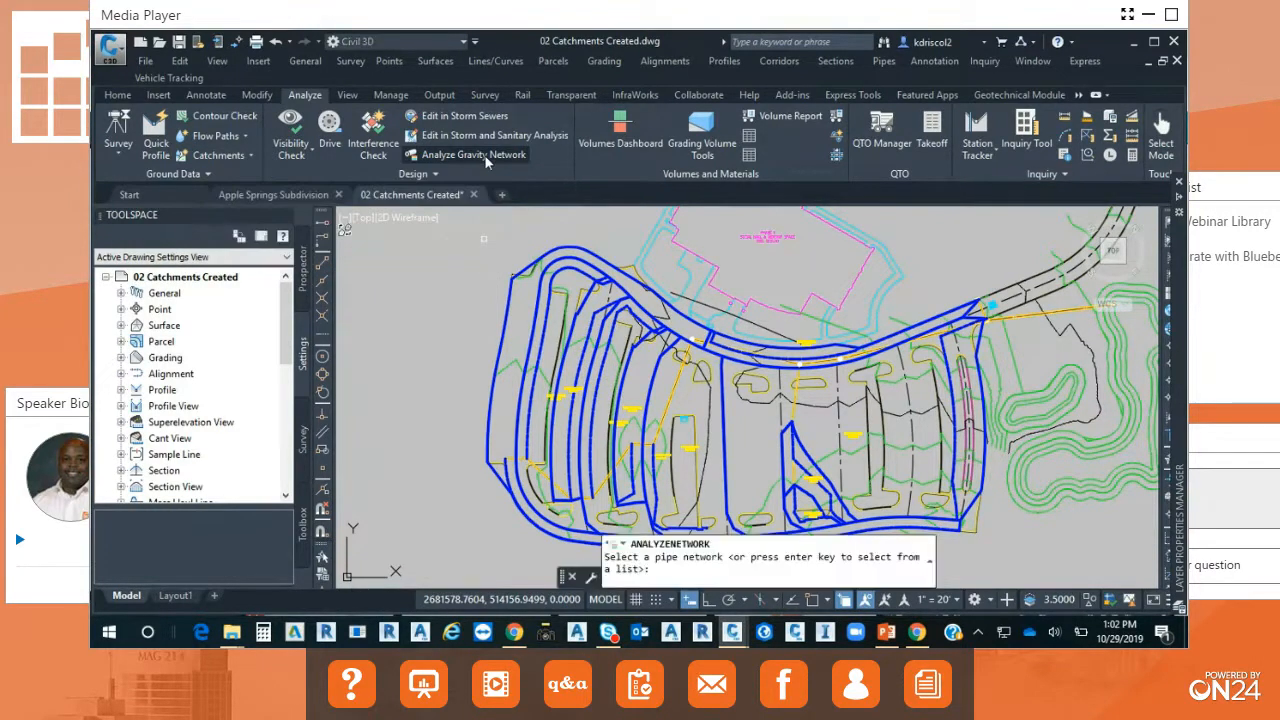
scroll(748, 355, "down", 4)
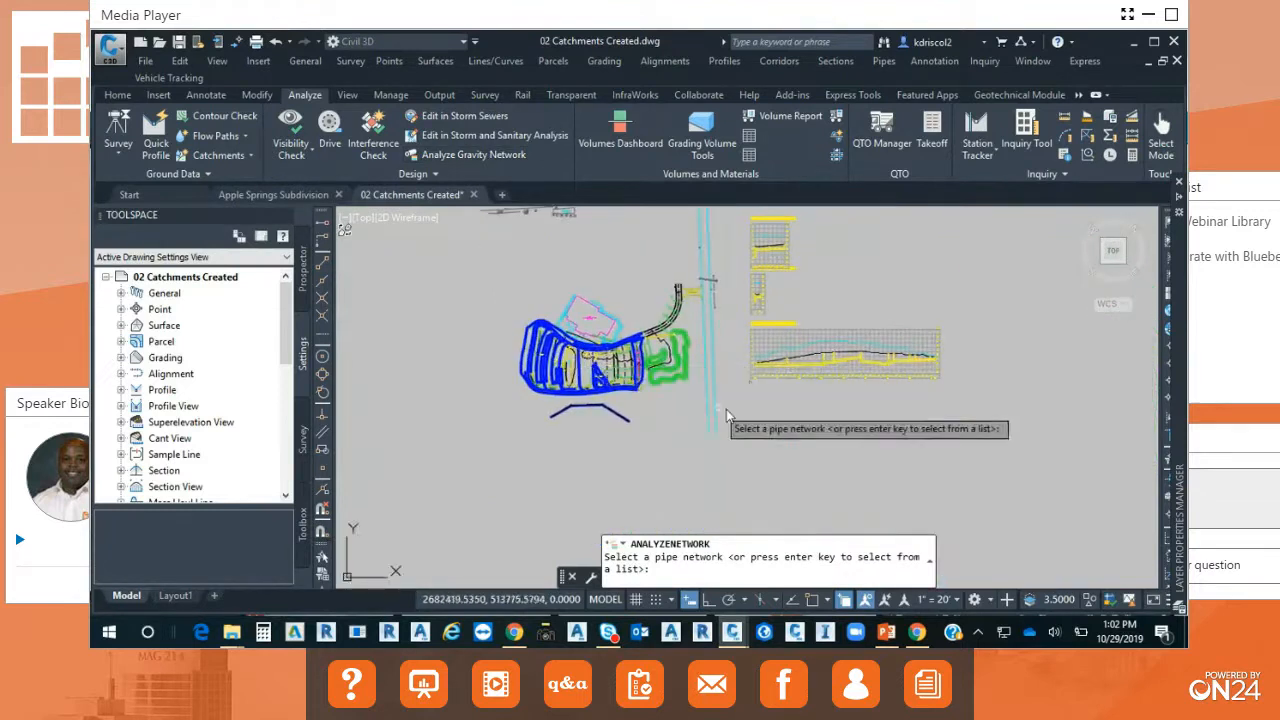
scroll(860, 345, "up", 4)
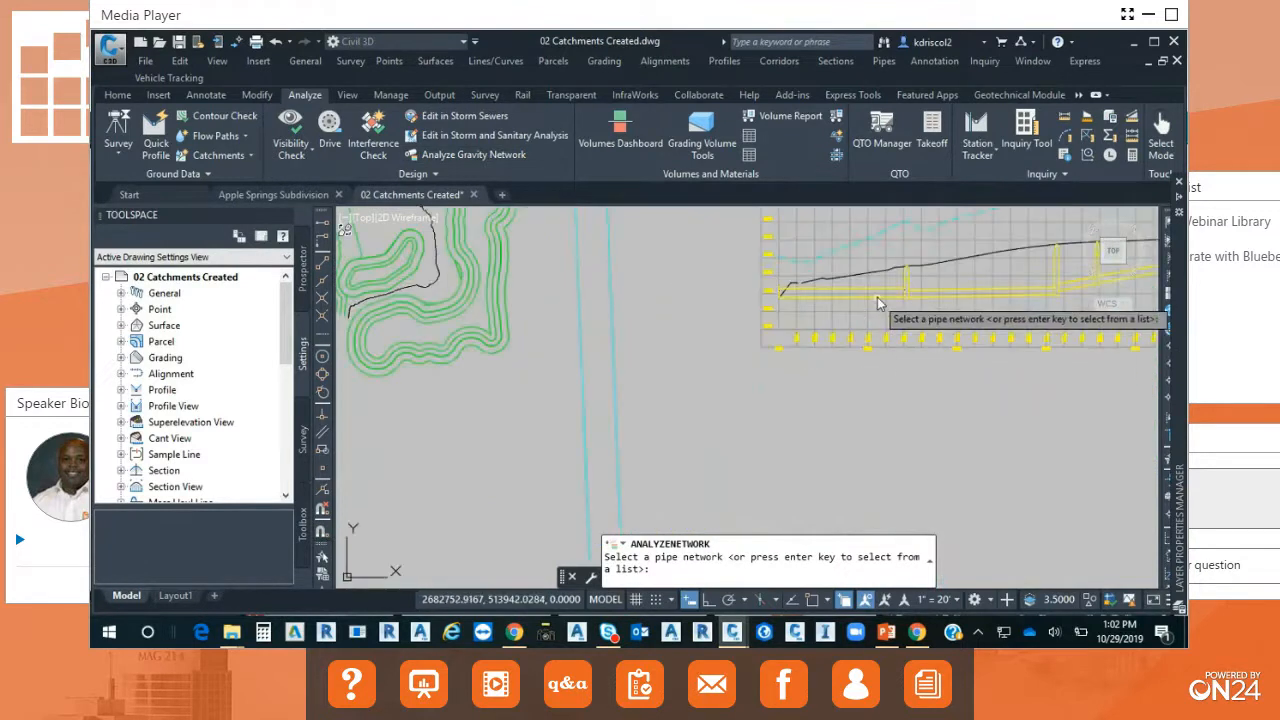
left_click(877, 297)
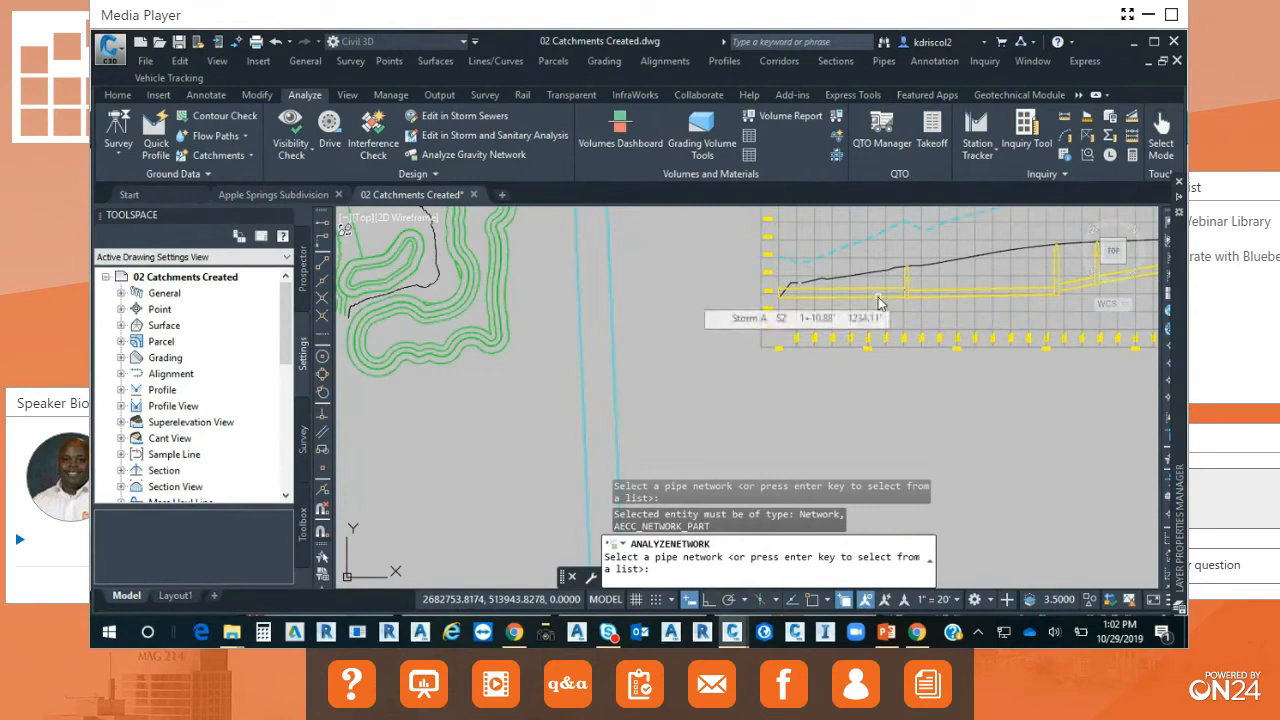
left_click(878, 297)
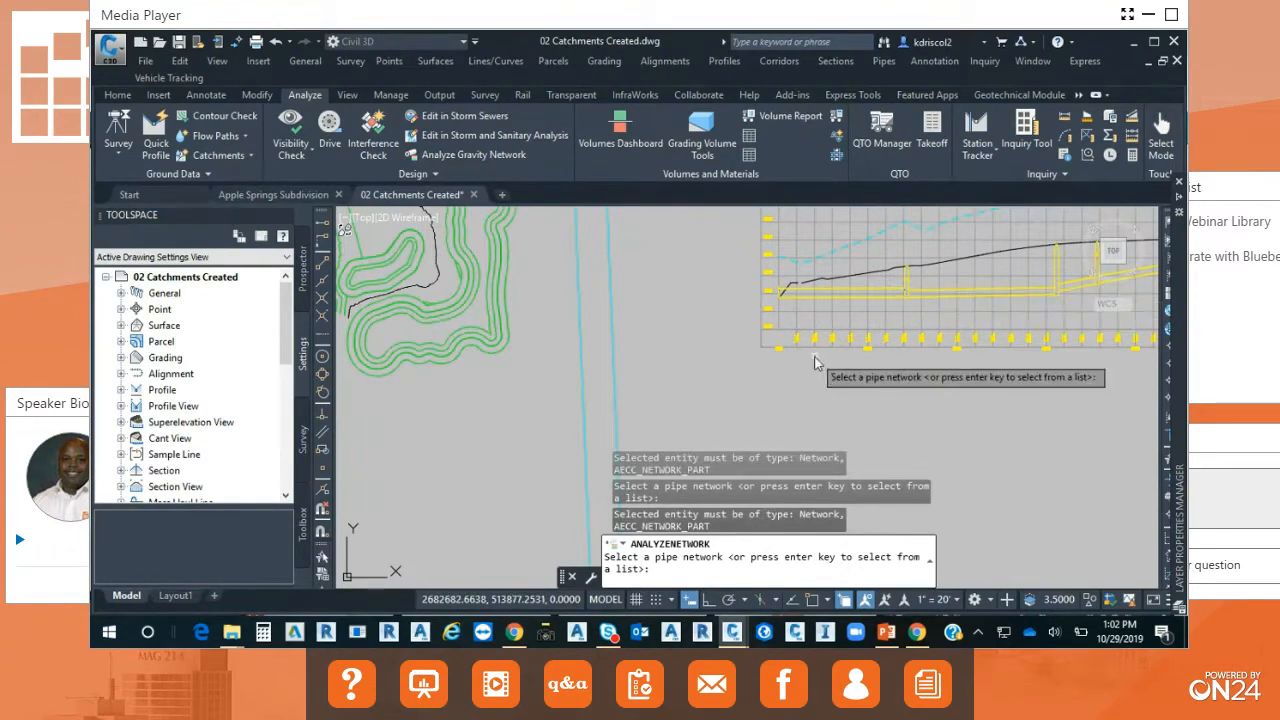
key("Return")
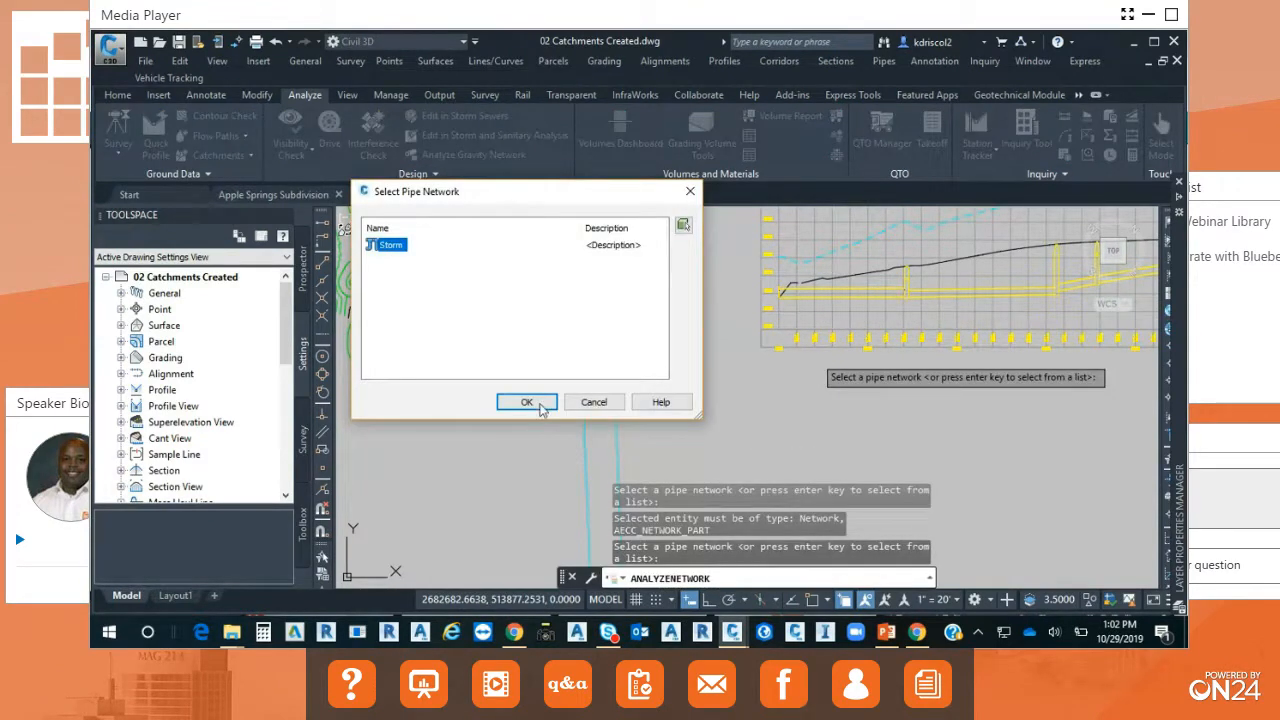
left_click(538, 406)
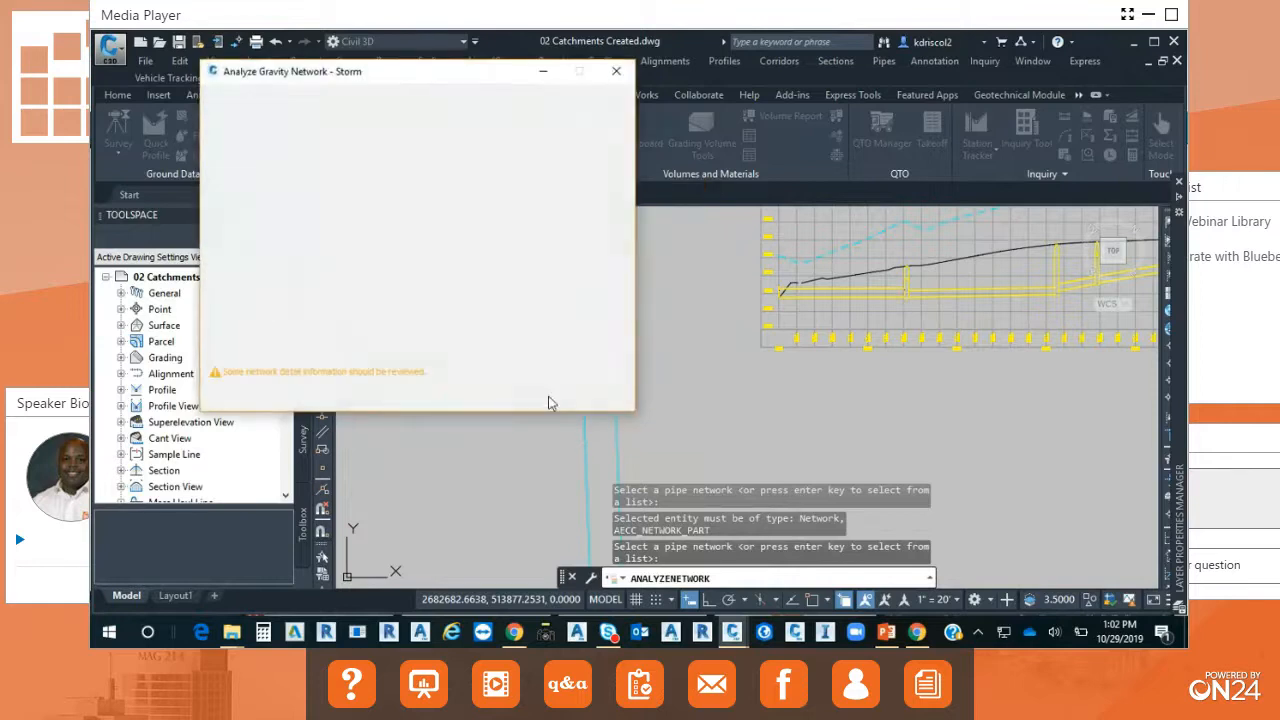
Include resizing pipes and resetting inverts in the Storm network analysis, keeping the storm profile view in sight.
scroll(950, 370, "down", 2)
mouse_move(915, 388)
middle_mouse_down()
mouse_move(761, 413)
mouse_move(962, 412)
mouse_move(828, 392)
middle_mouse_up()
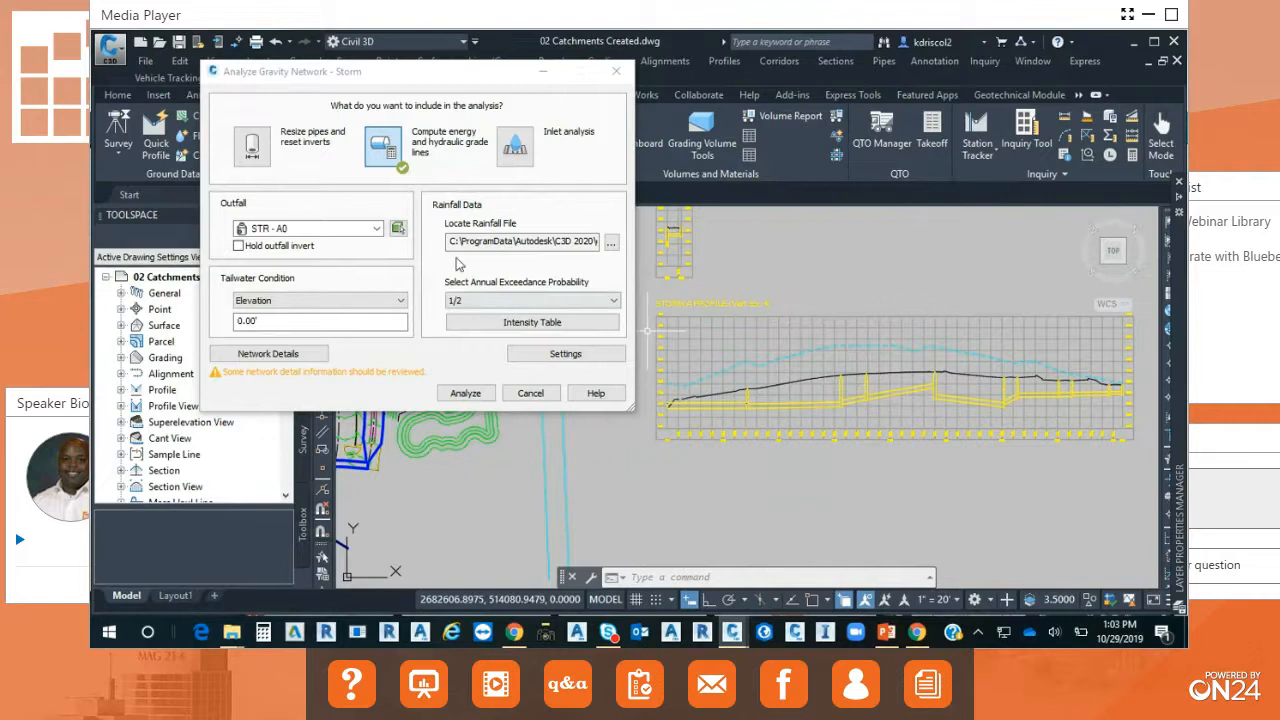
left_click(252, 145)
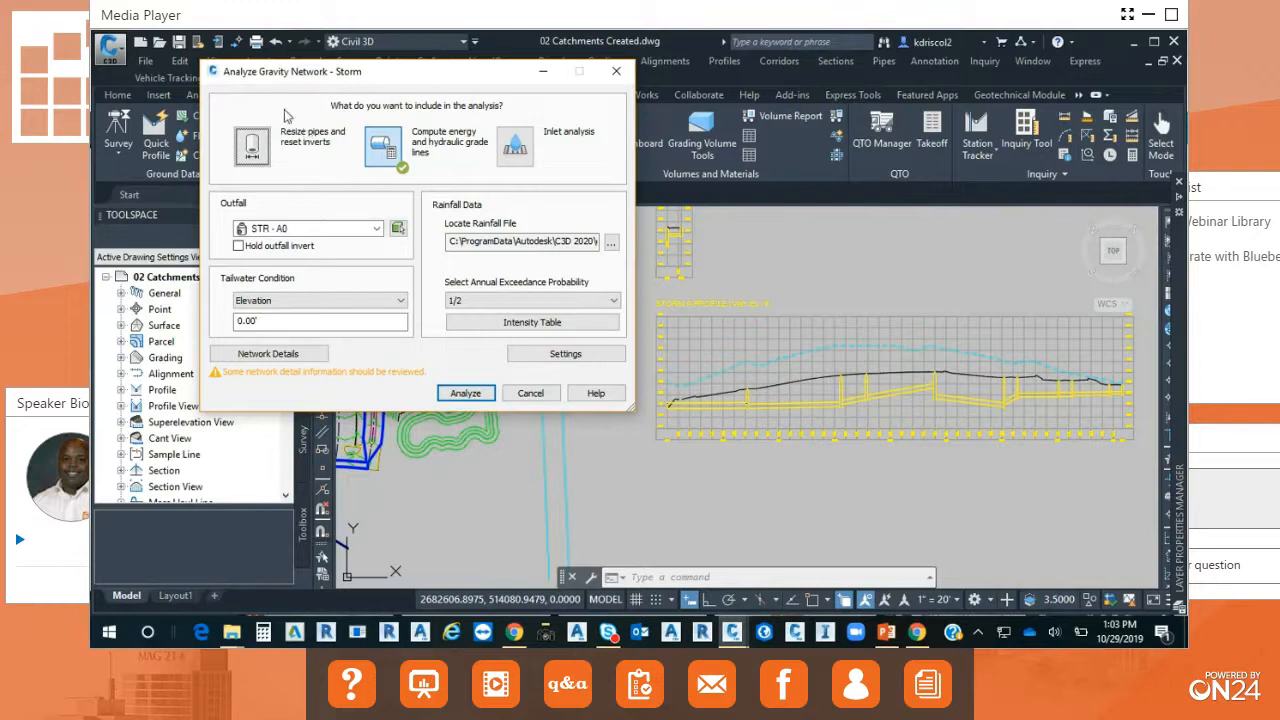
left_click(253, 145)
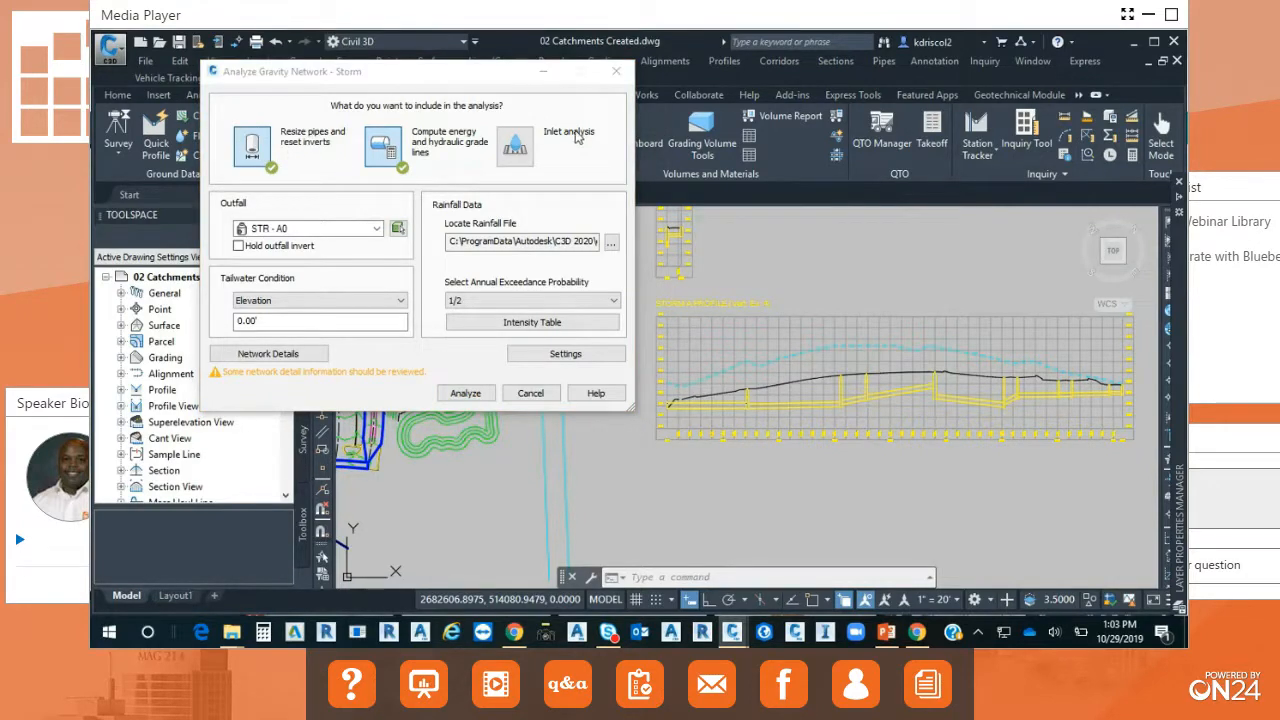
Review the available outfalls and annual exceedance probabilities, keeping STR - A0 and 1/2.
left_click(377, 229)
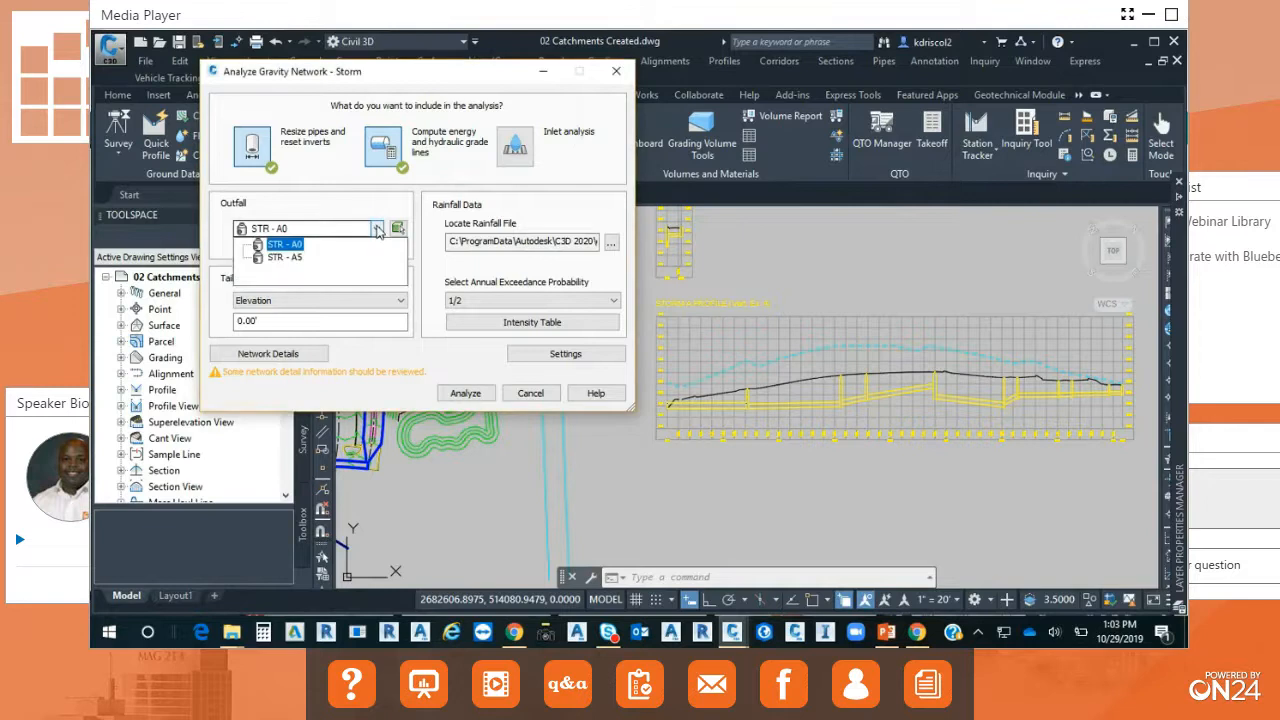
left_click(377, 229)
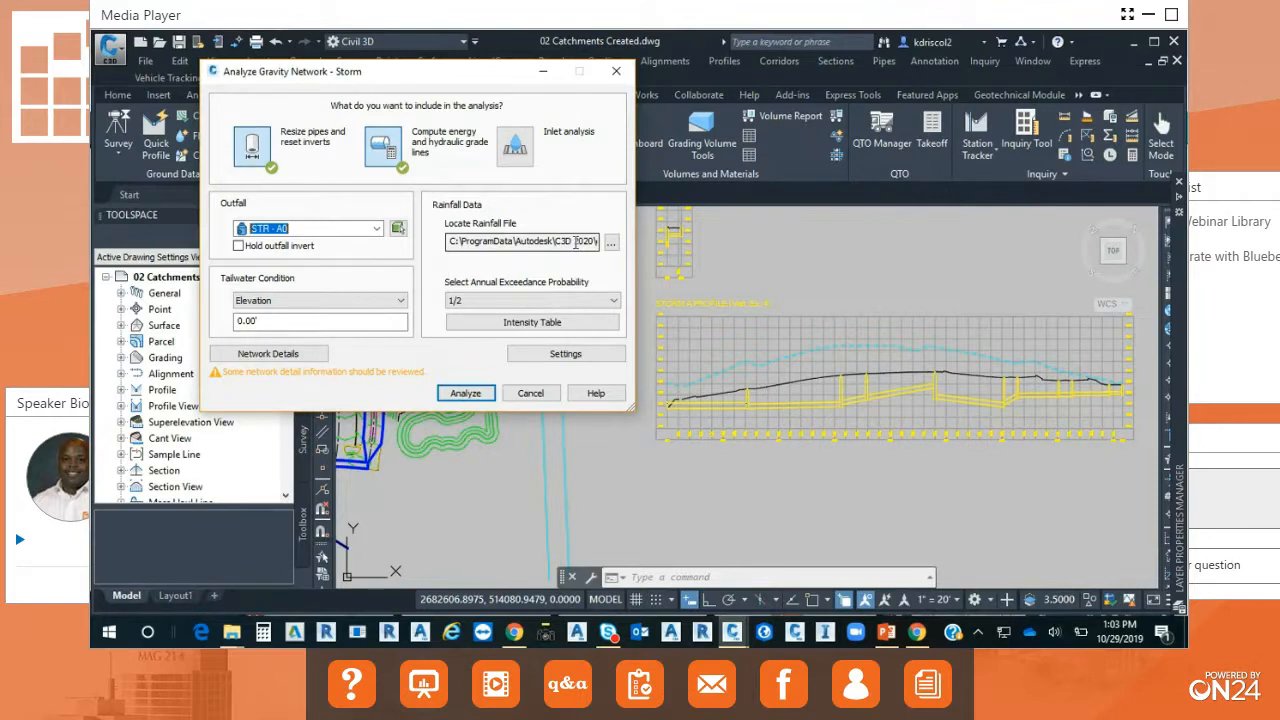
left_click(613, 302)
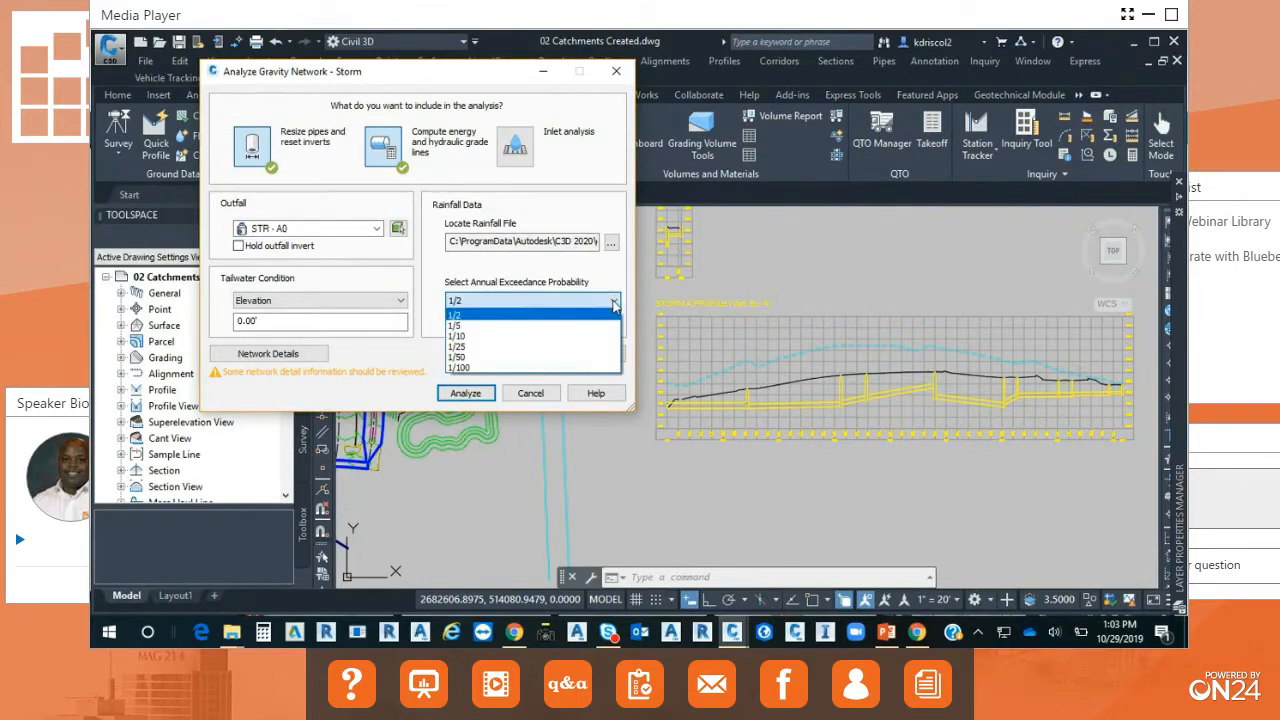
left_click(613, 304)
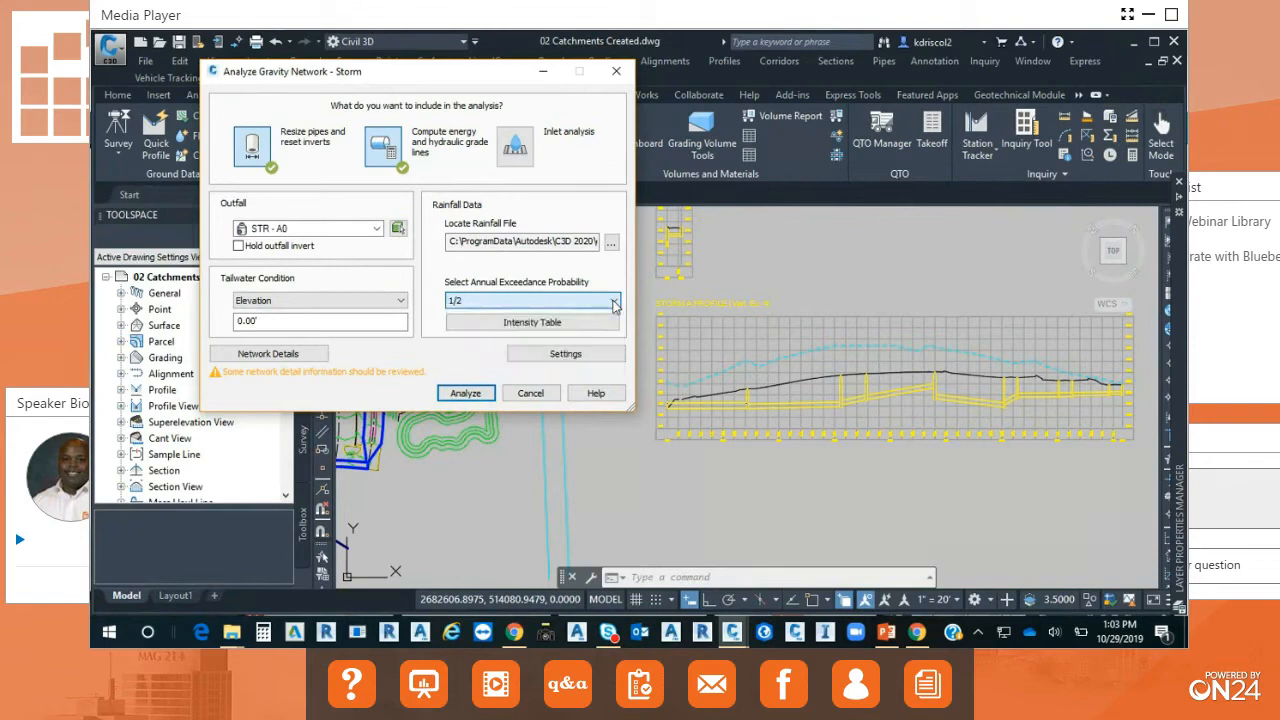
Review the rainfall intensity table and the network details, highlighting the rows for structures A2, A5, A10 and C2, and return to the analysis setup.
left_click(579, 323)
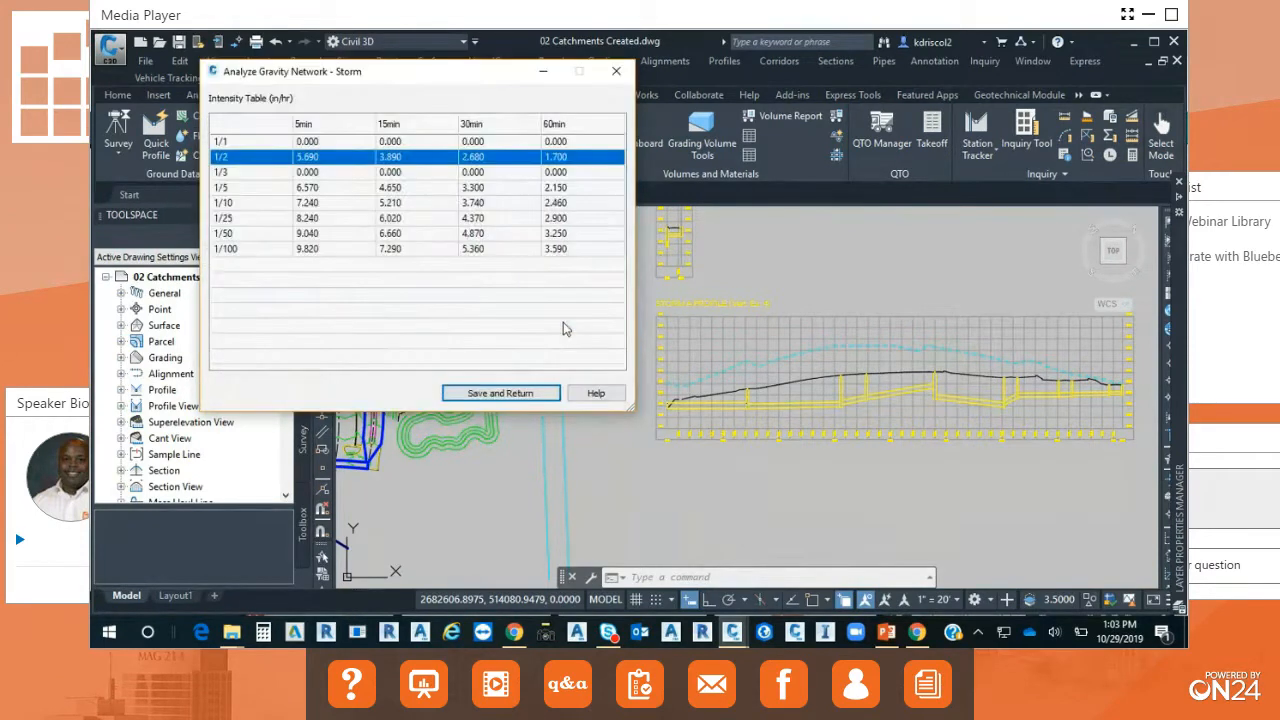
left_click(505, 393)
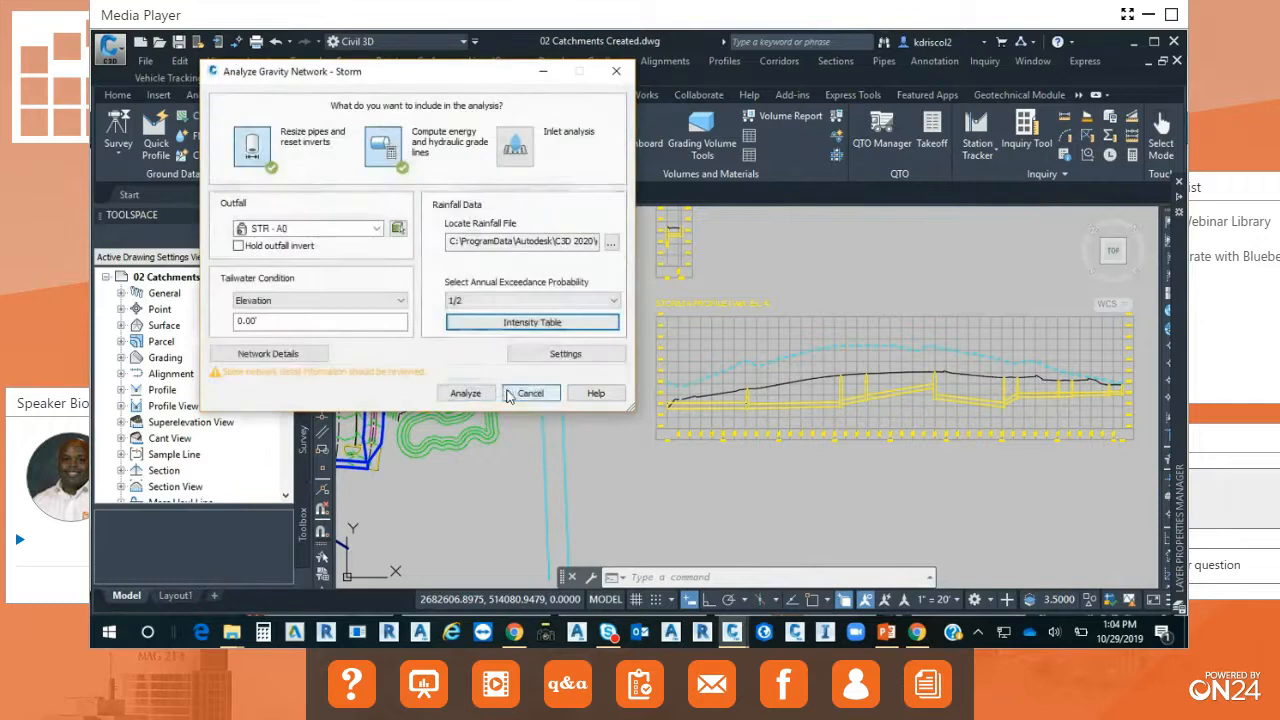
left_click(287, 355)
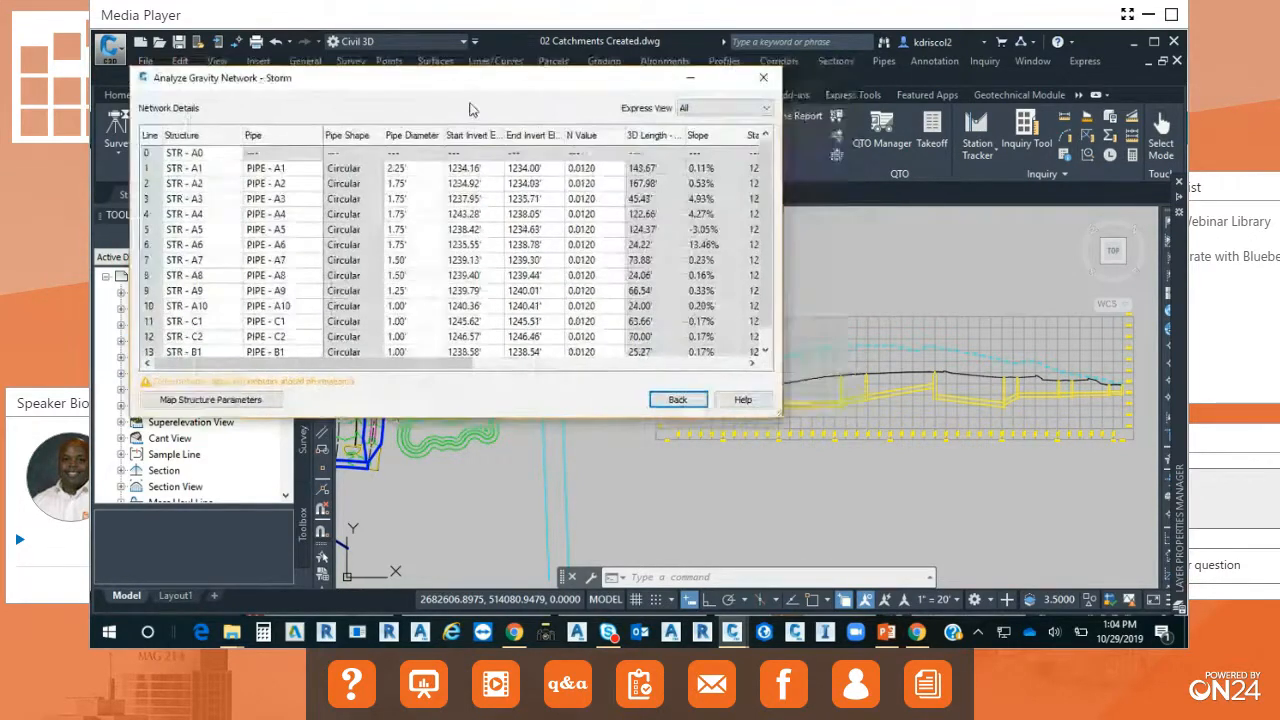
left_click(475, 183)
mouse_move(580, 80)
left_mouse_down()
mouse_move(455, 82)
mouse_move(560, 69)
left_mouse_up()
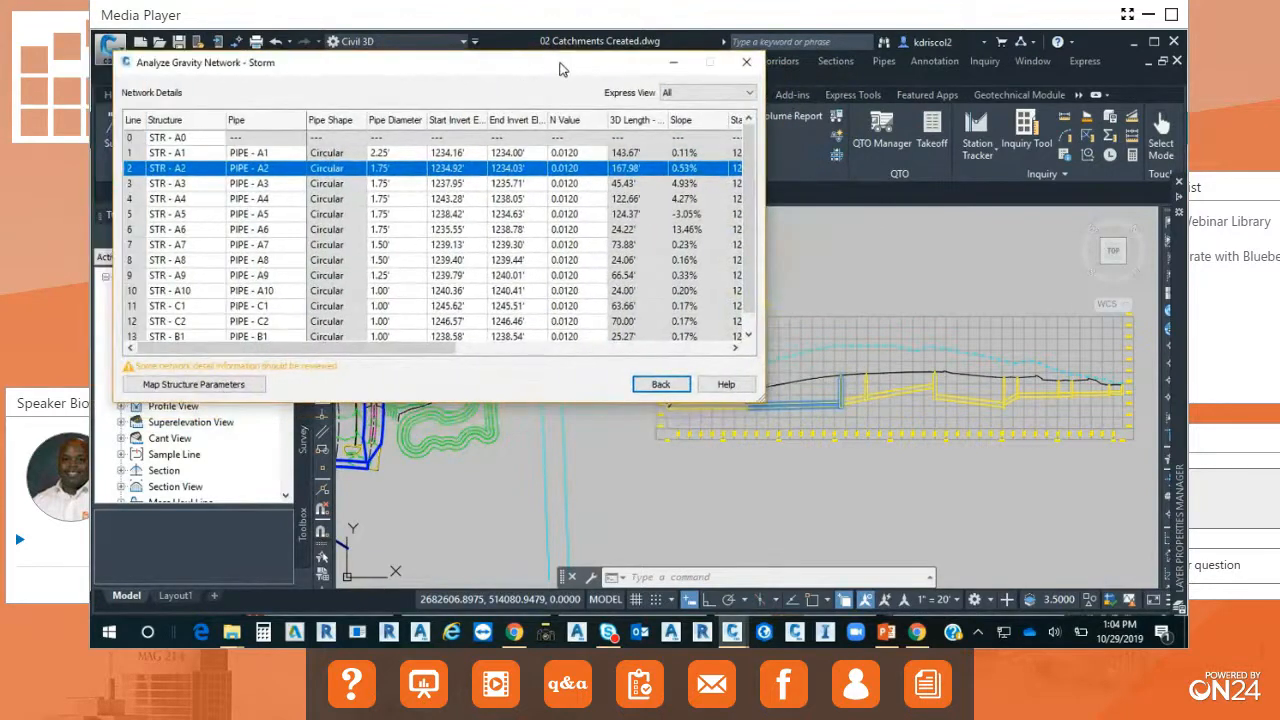
left_click(187, 214)
left_click(177, 288)
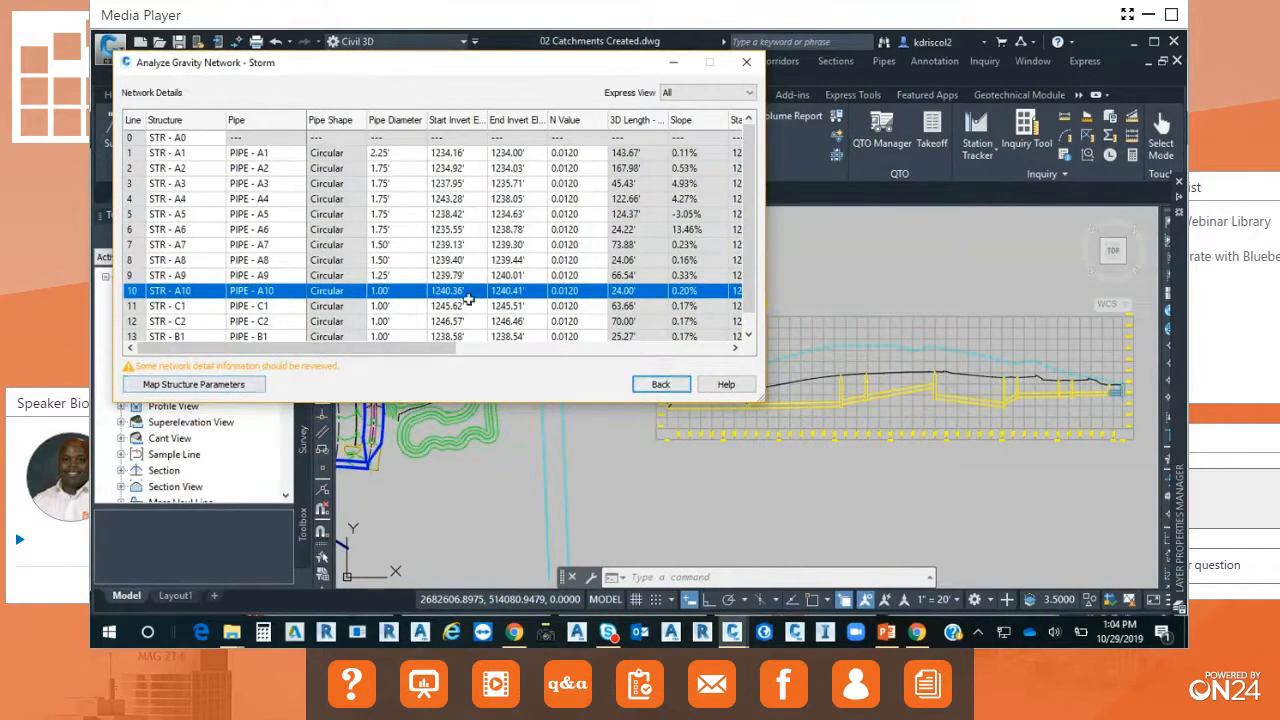
left_click(256, 320)
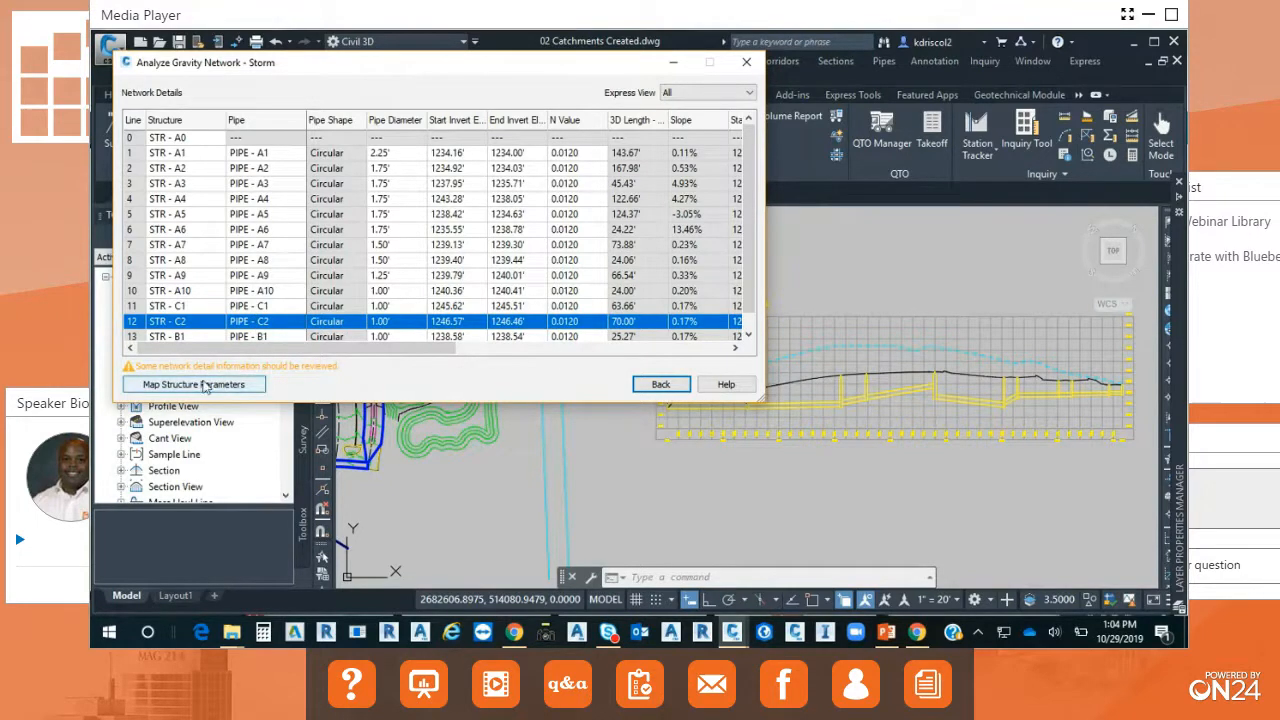
left_click(668, 383)
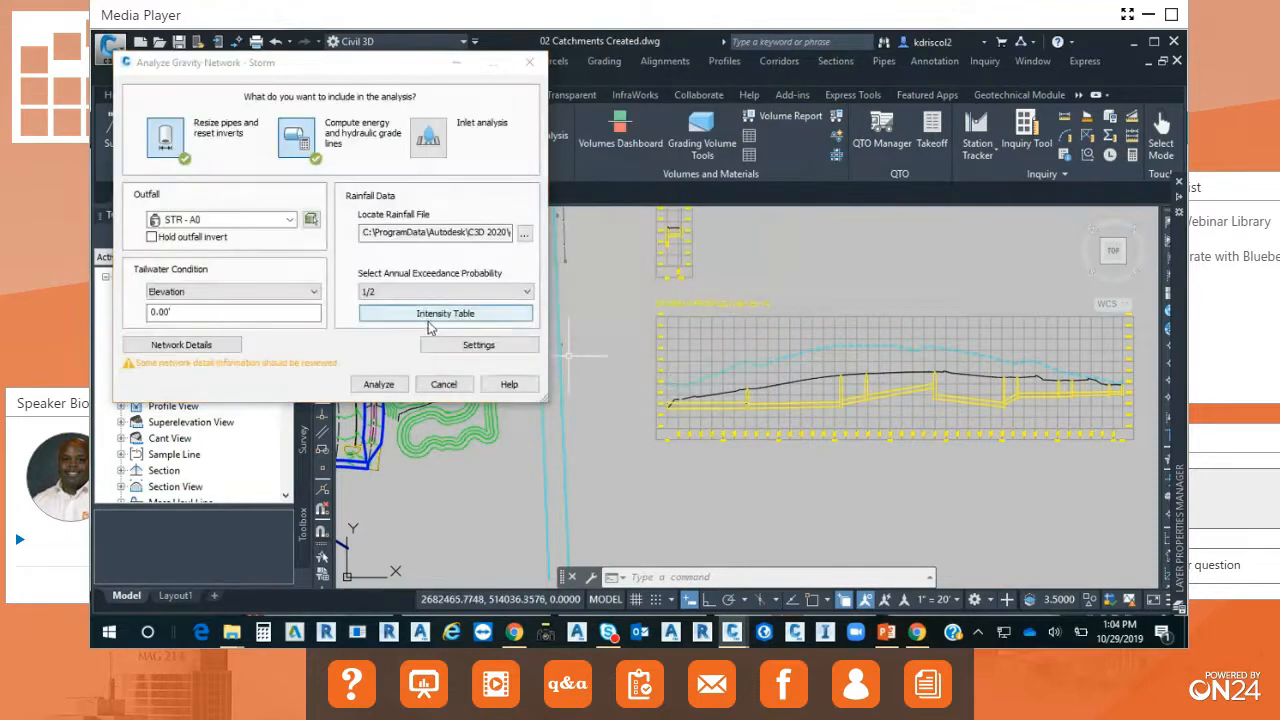
Run the Storm network analysis, apply the results to the network, inspect the pipes in the profile view and close the results.
left_click(390, 388)
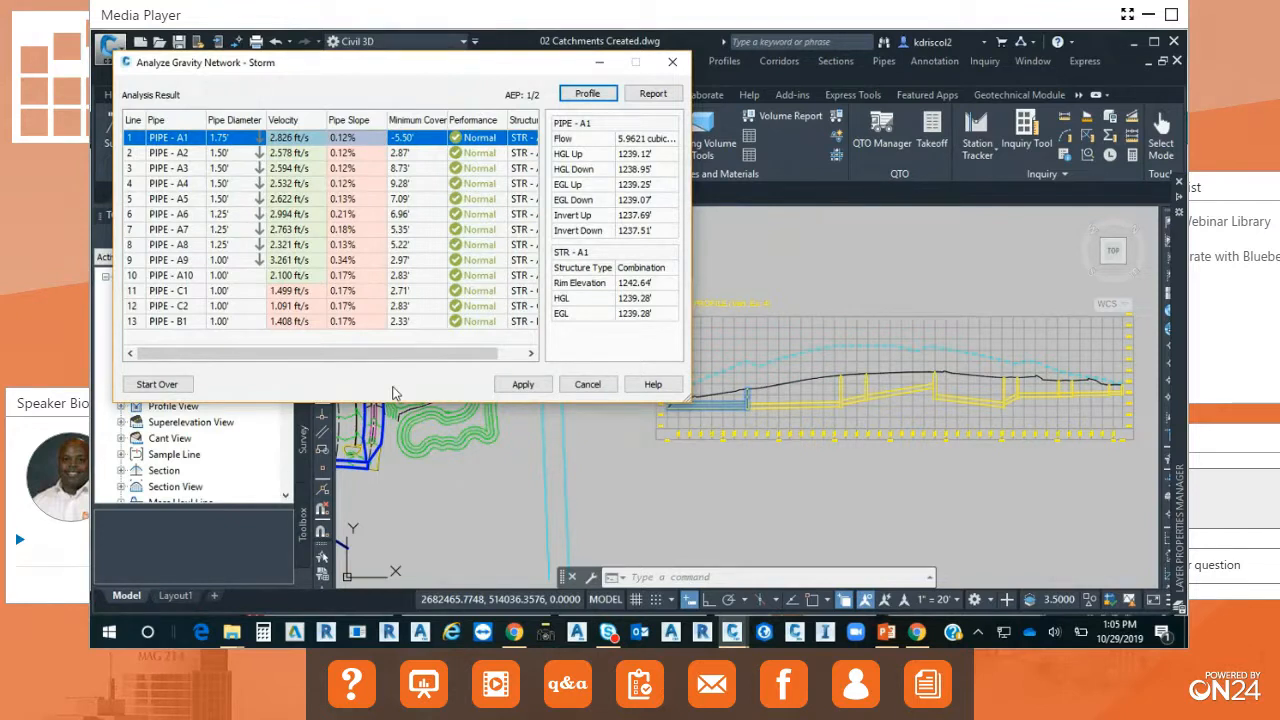
mouse_move(405, 354)
left_mouse_down()
mouse_move(456, 366)
mouse_move(420, 360)
left_mouse_up()
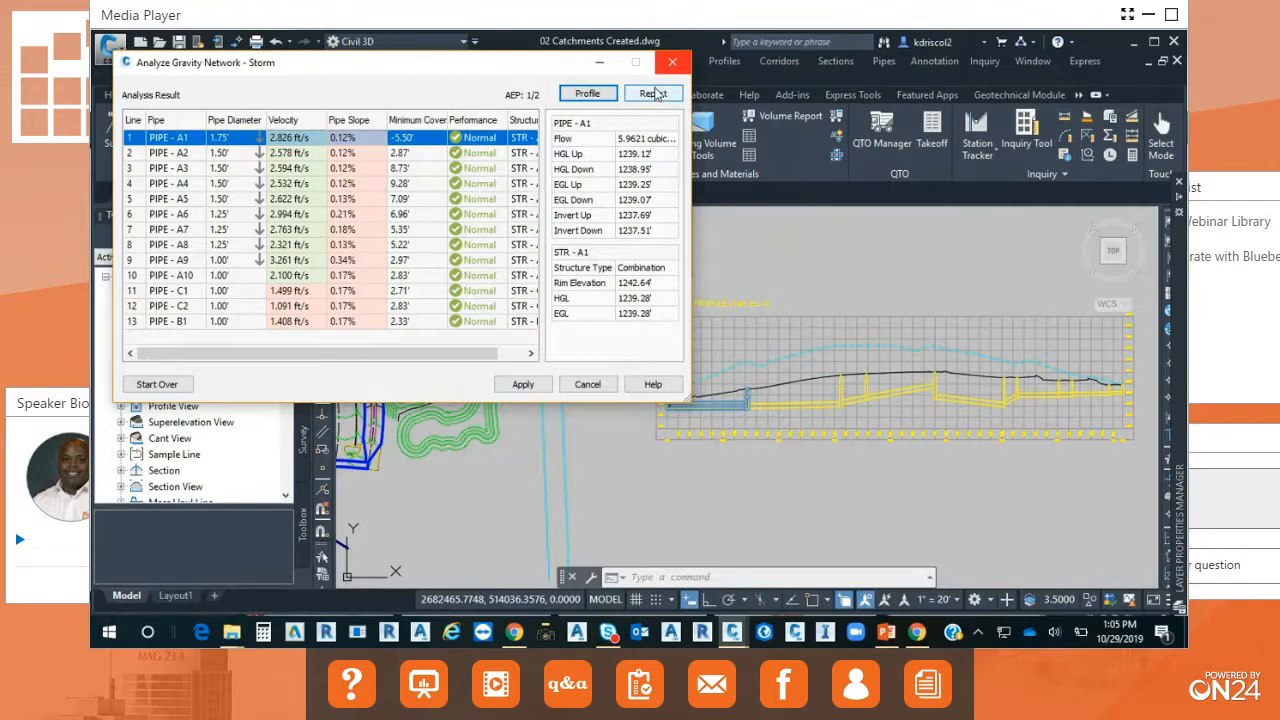
left_click(522, 385)
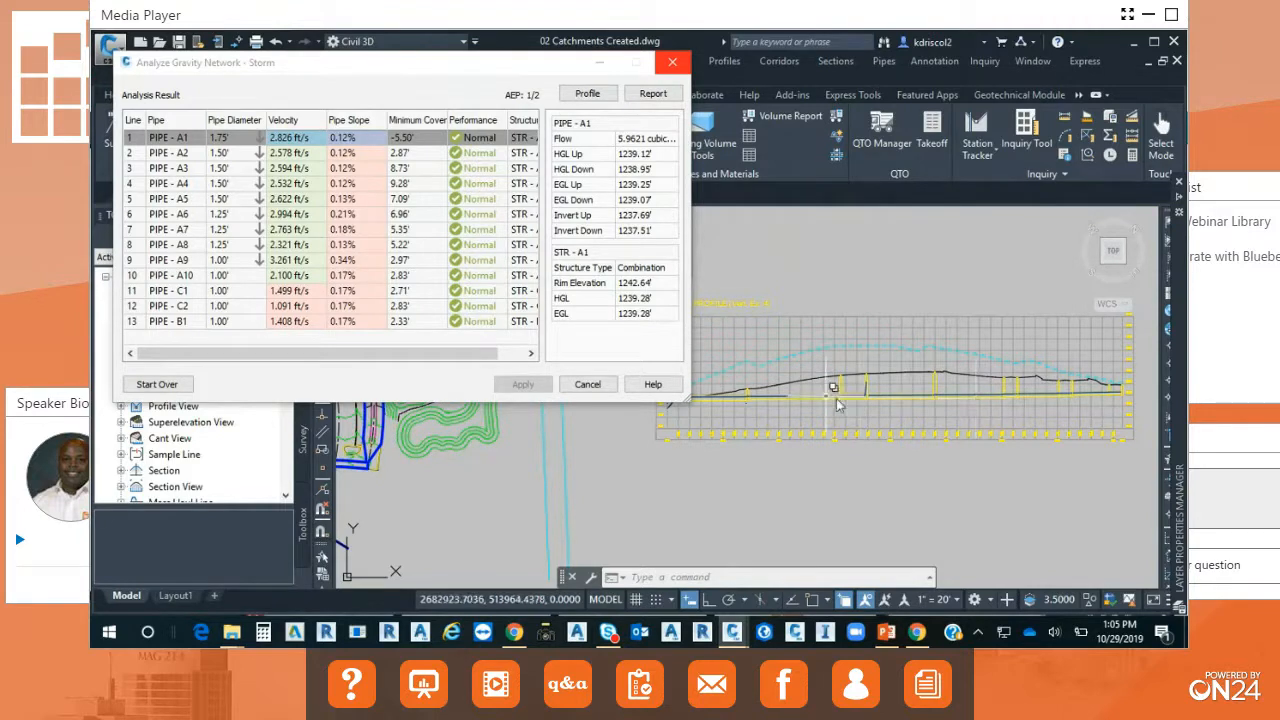
scroll(898, 390, "up", 2)
scroll(895, 395, "up", 3)
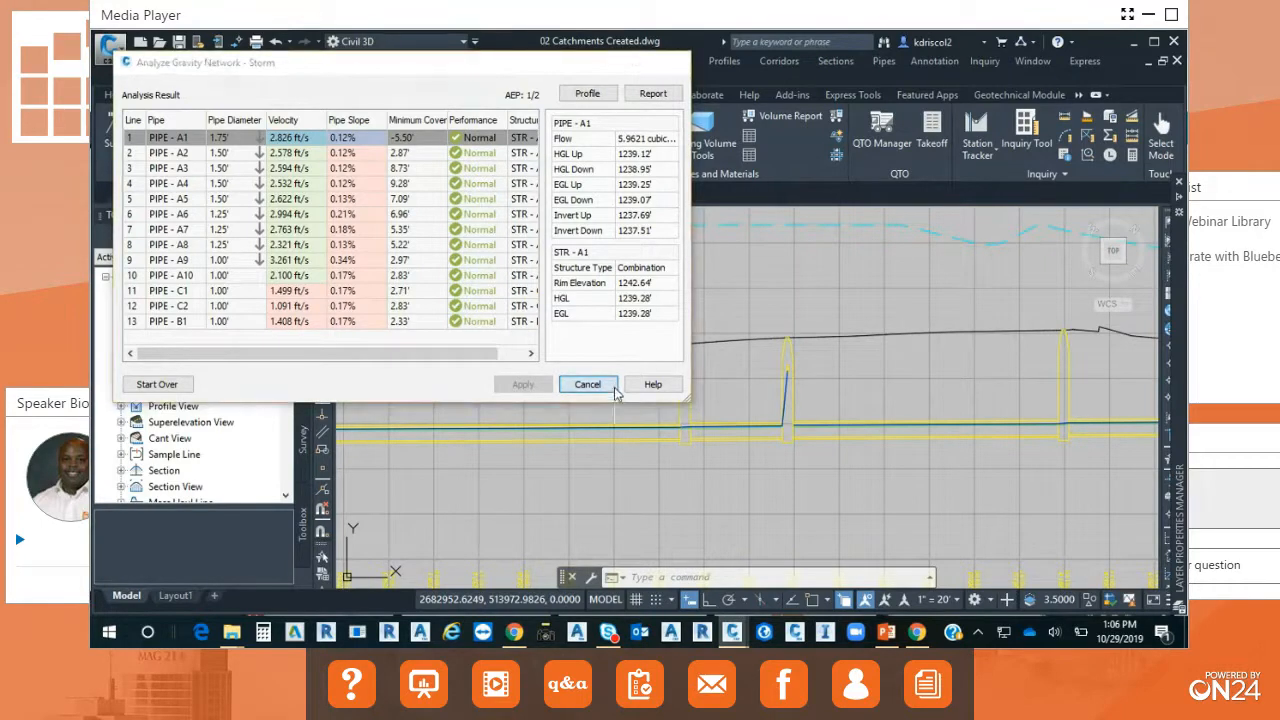
left_click(588, 384)
scroll(805, 430, "down", 5)
middle_click_drag(805, 430, 815, 409)
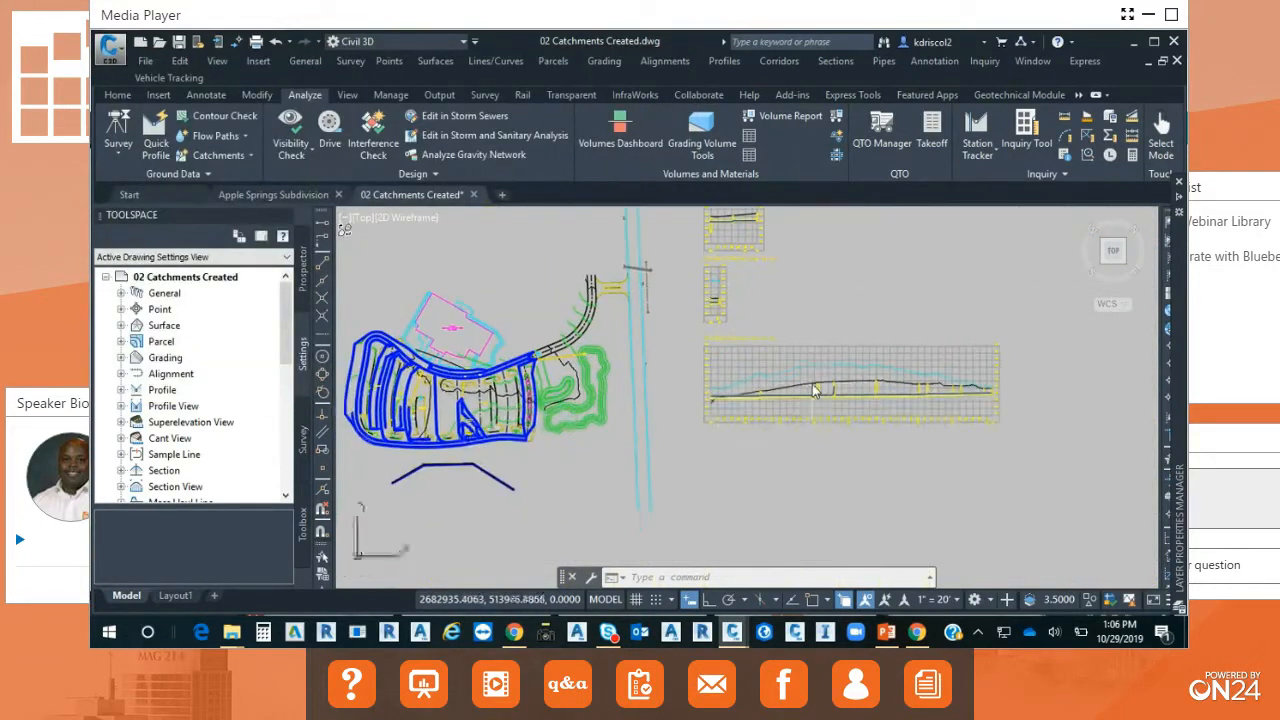
mouse_move(813, 385)
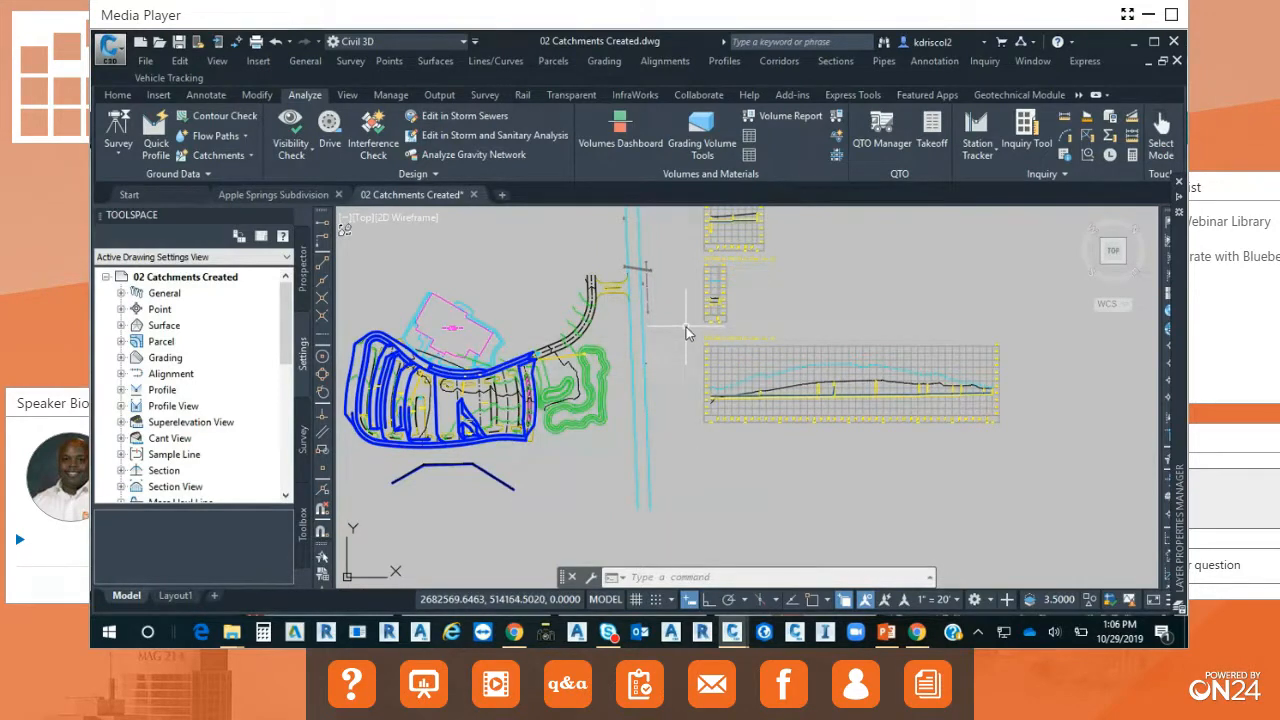
scroll(786, 338, "down", 5)
scroll(704, 394, "up", 4)
middle_click_drag(704, 394, 692, 375)
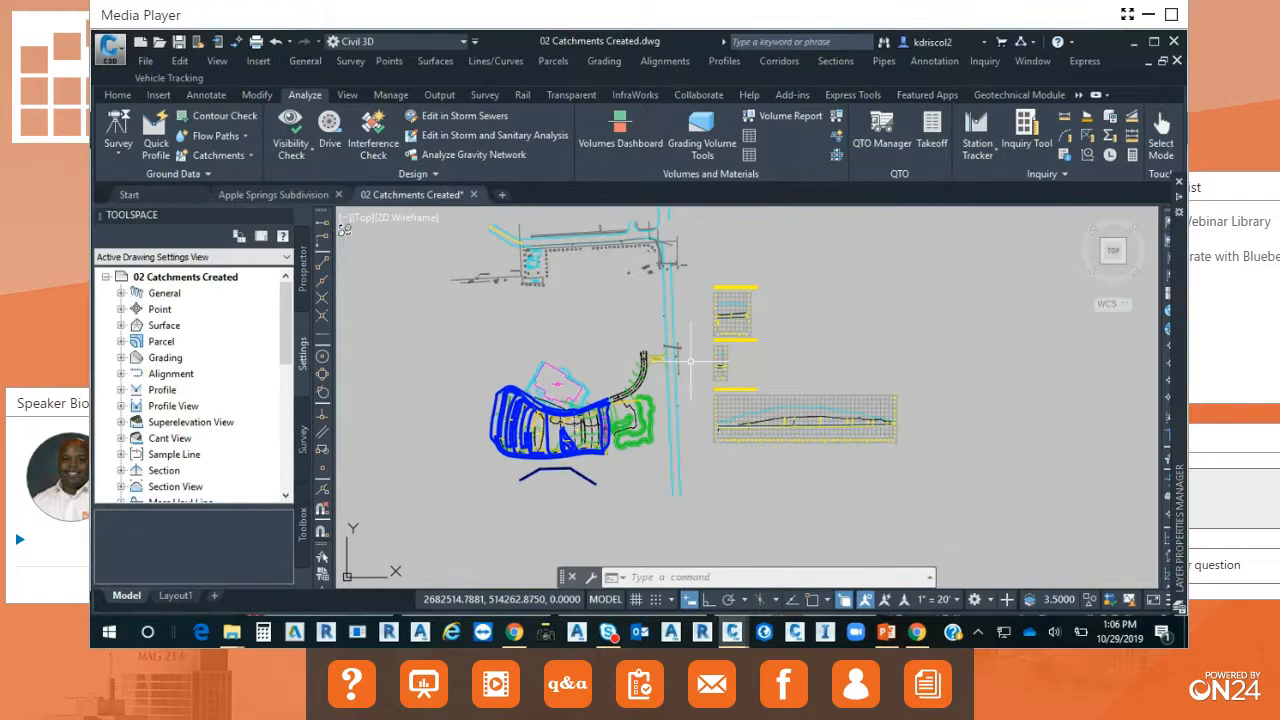
Go to the empty Drawing2, switch to a new File Explorer window and browse the D: drive for the Map 3D Projects folder.
key("alt+Tab")
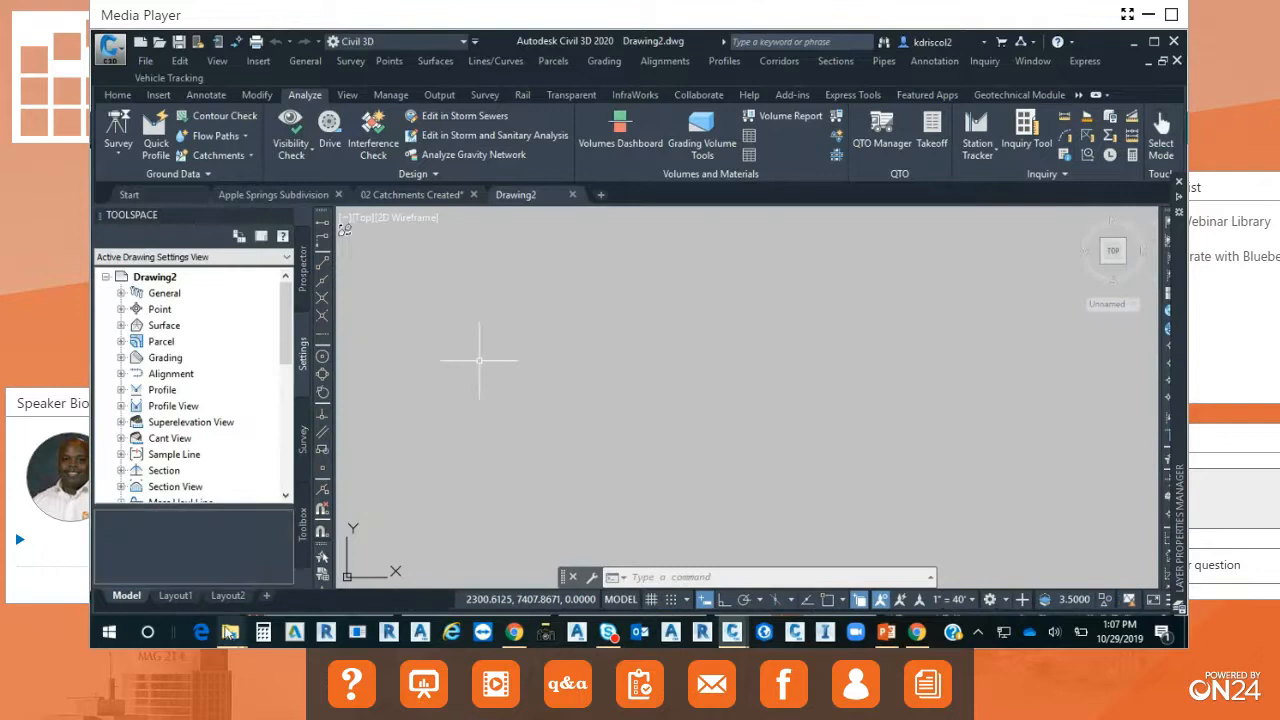
right_click(230, 632)
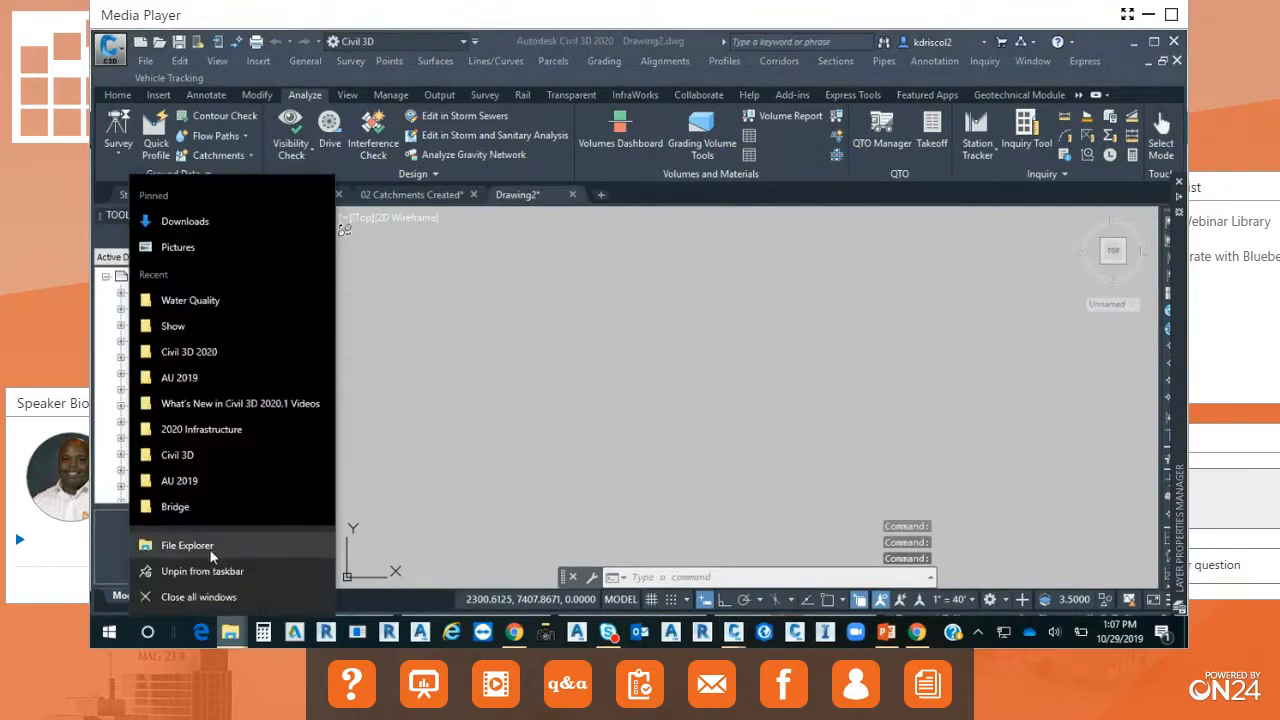
left_click(212, 557)
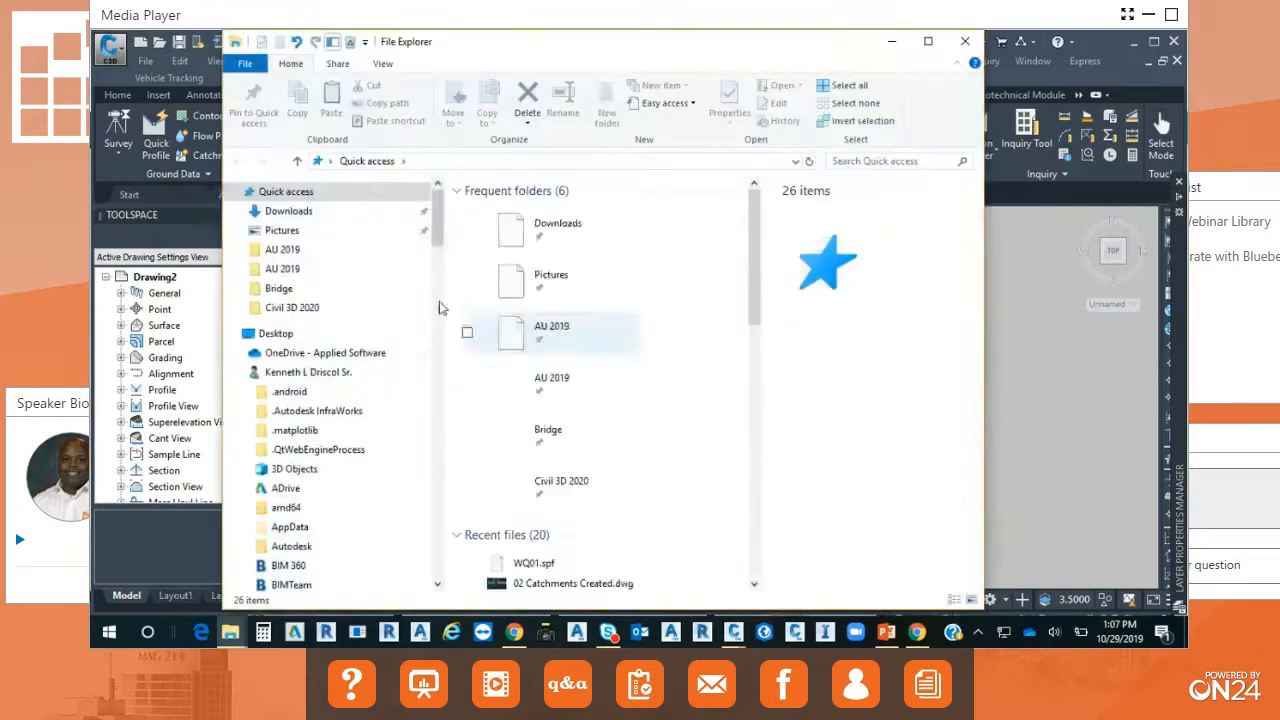
scroll(330, 350, "down", 10)
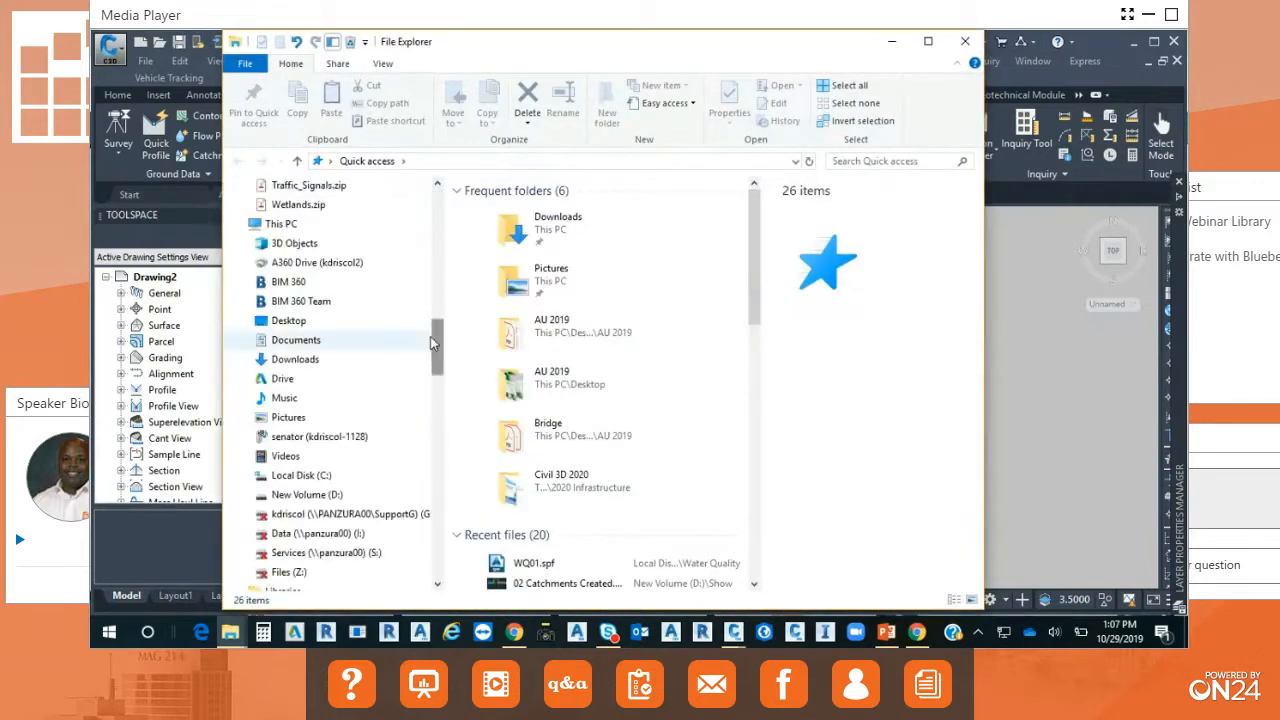
left_click(318, 494)
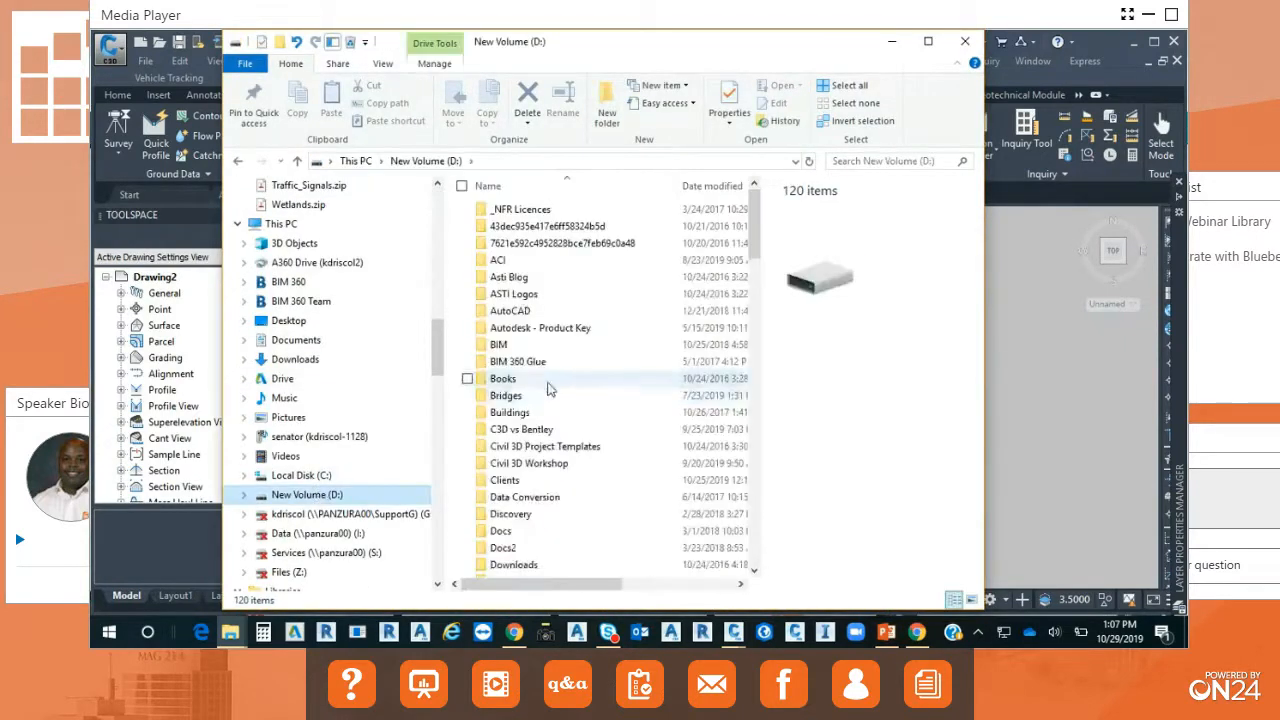
left_click(510, 367)
scroll(543, 427, "down", 4)
scroll(543, 427, "down", 10)
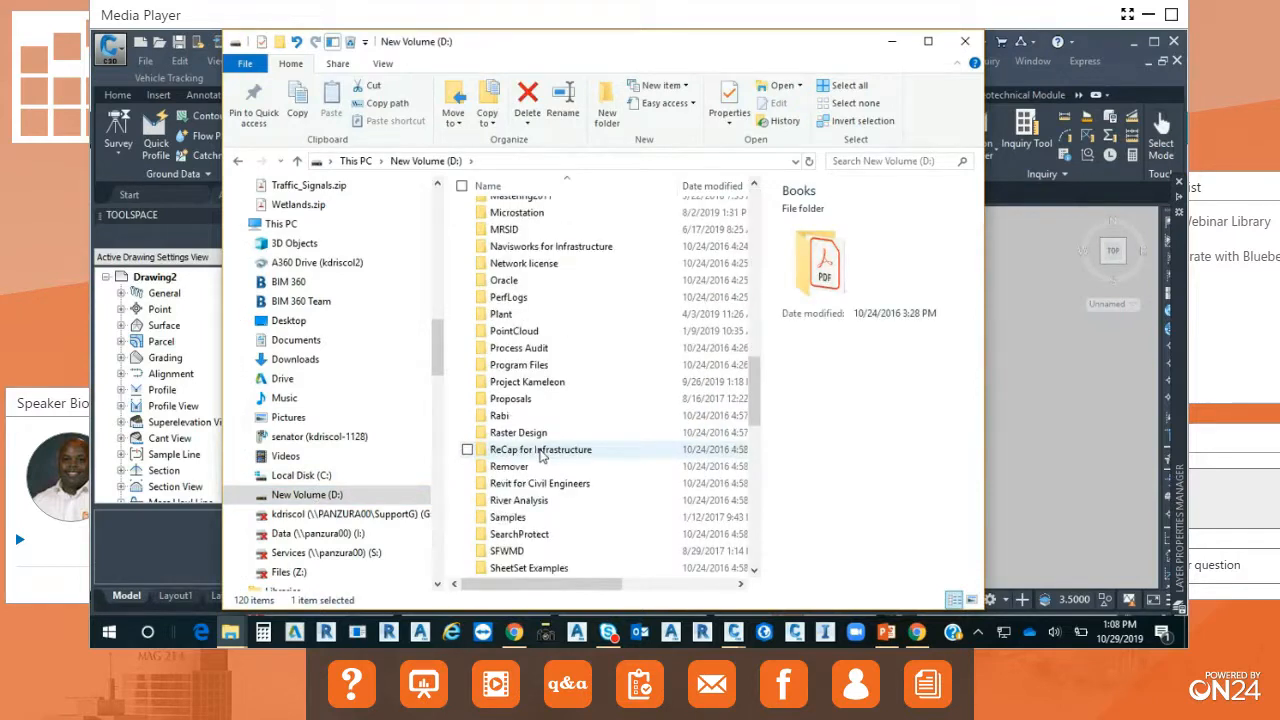
scroll(541, 453, "down", 3)
scroll(548, 432, "up", 6)
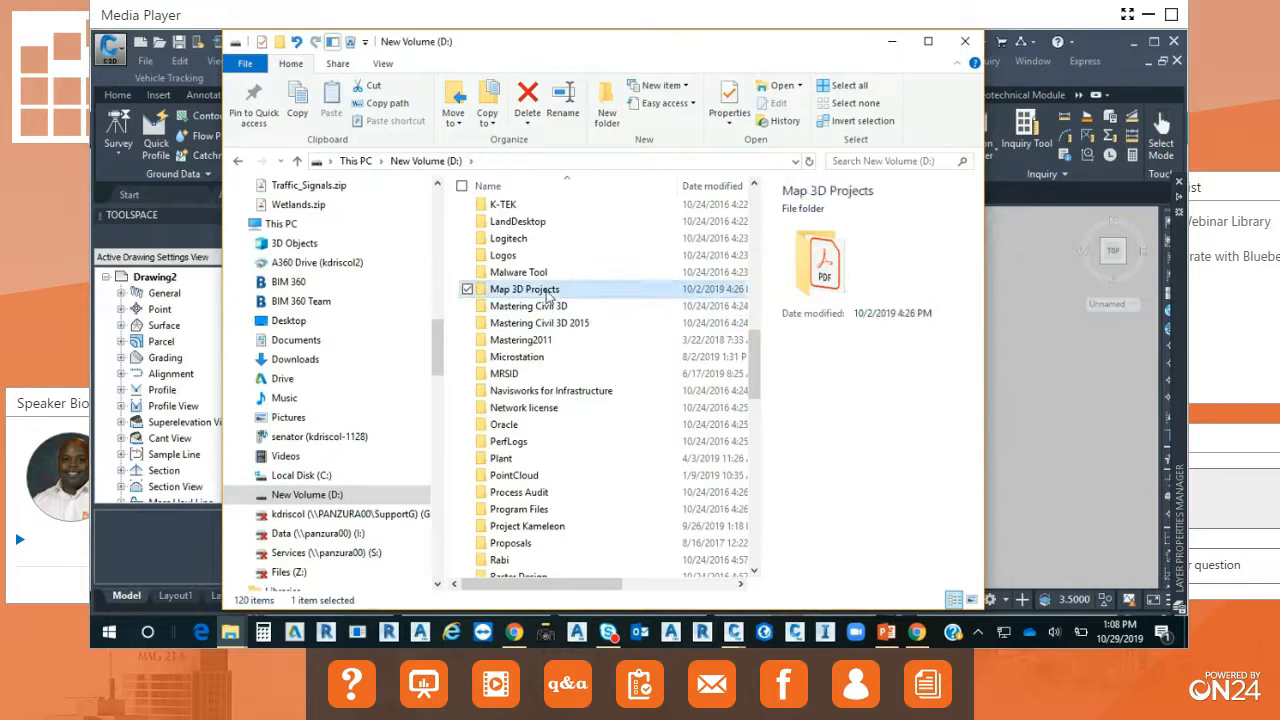
Open the Scenario_1 folder under Map 3D Projects > MapData > Map - Data To Design > Workflows, and move the window clear of the drawing.
double_click(525, 289)
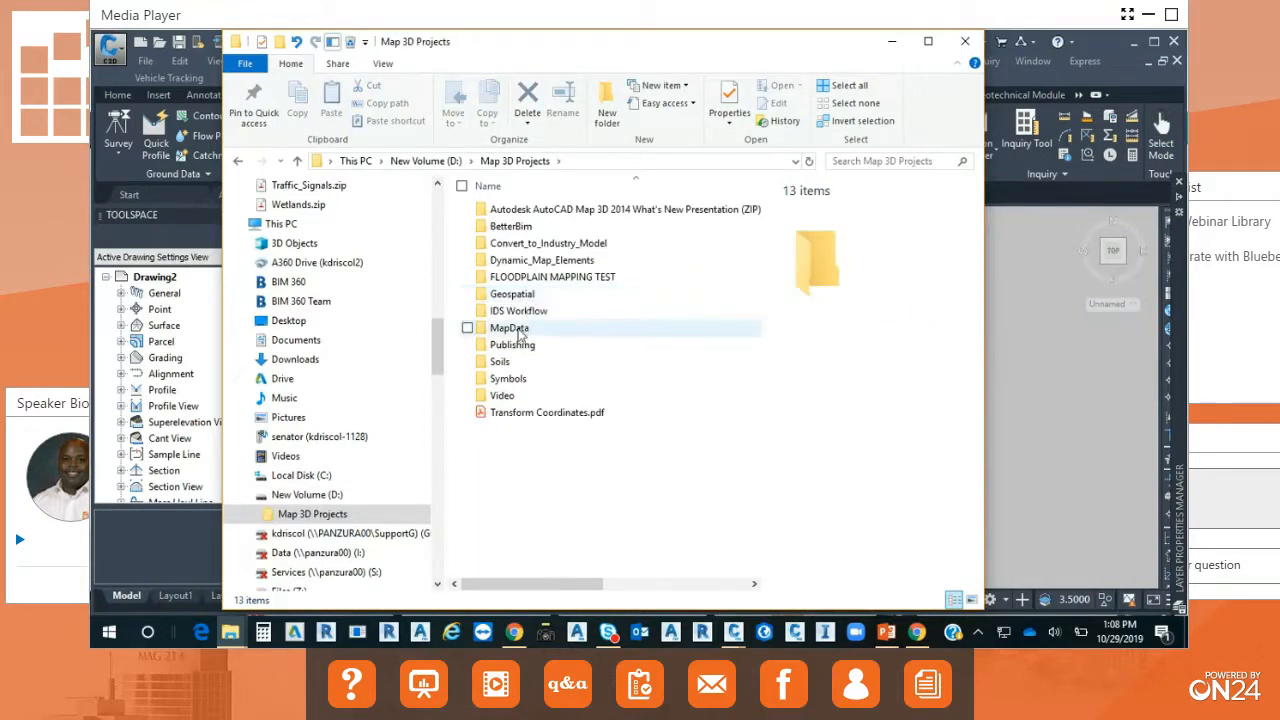
double_click(519, 328)
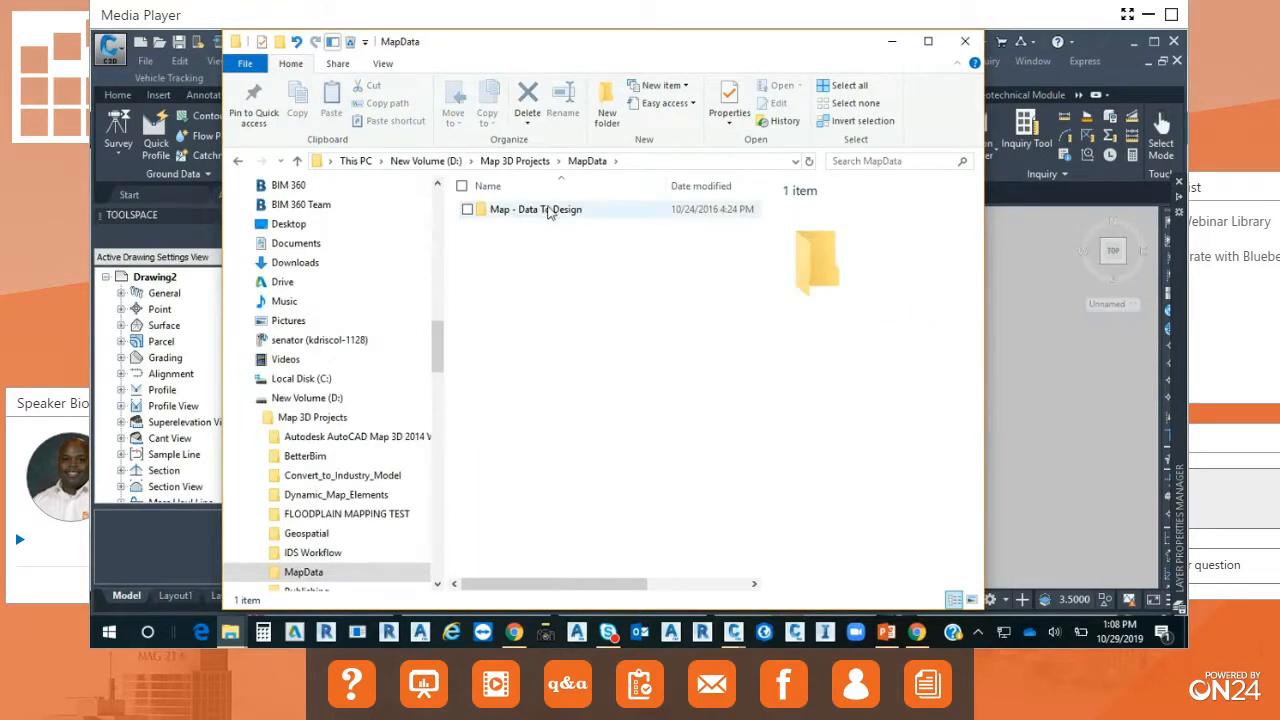
double_click(550, 212)
double_click(520, 226)
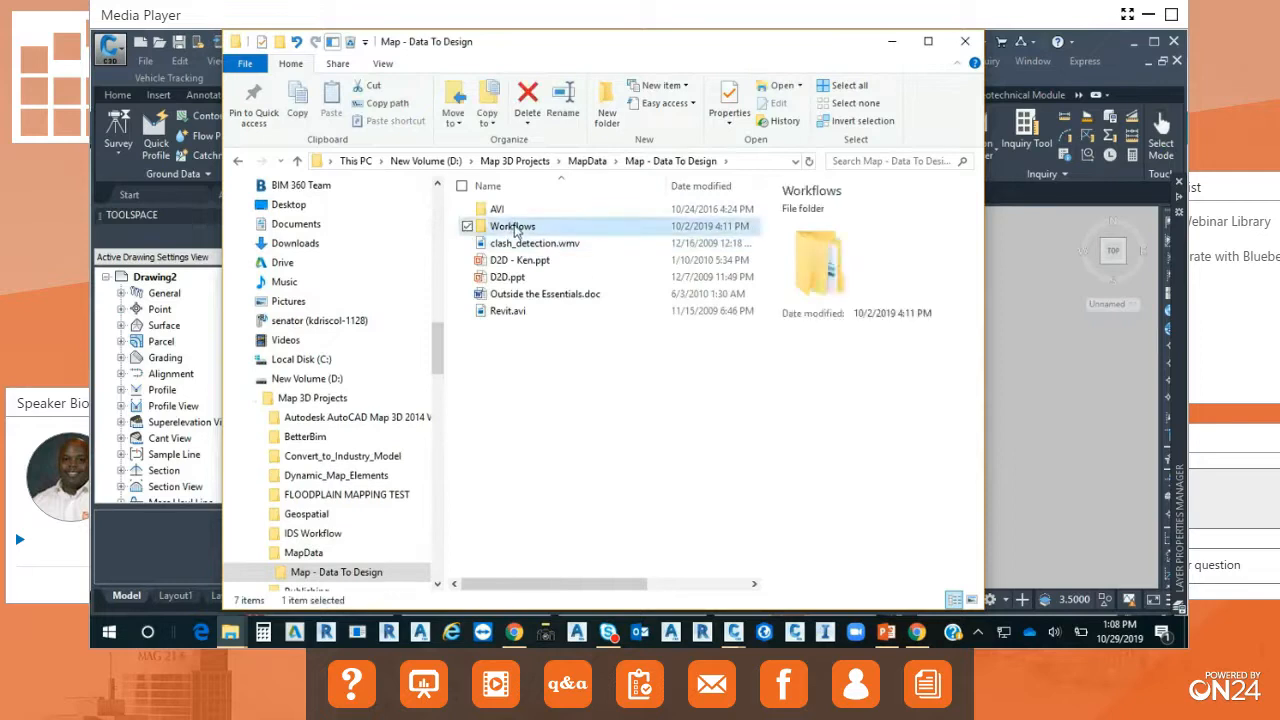
double_click(525, 244)
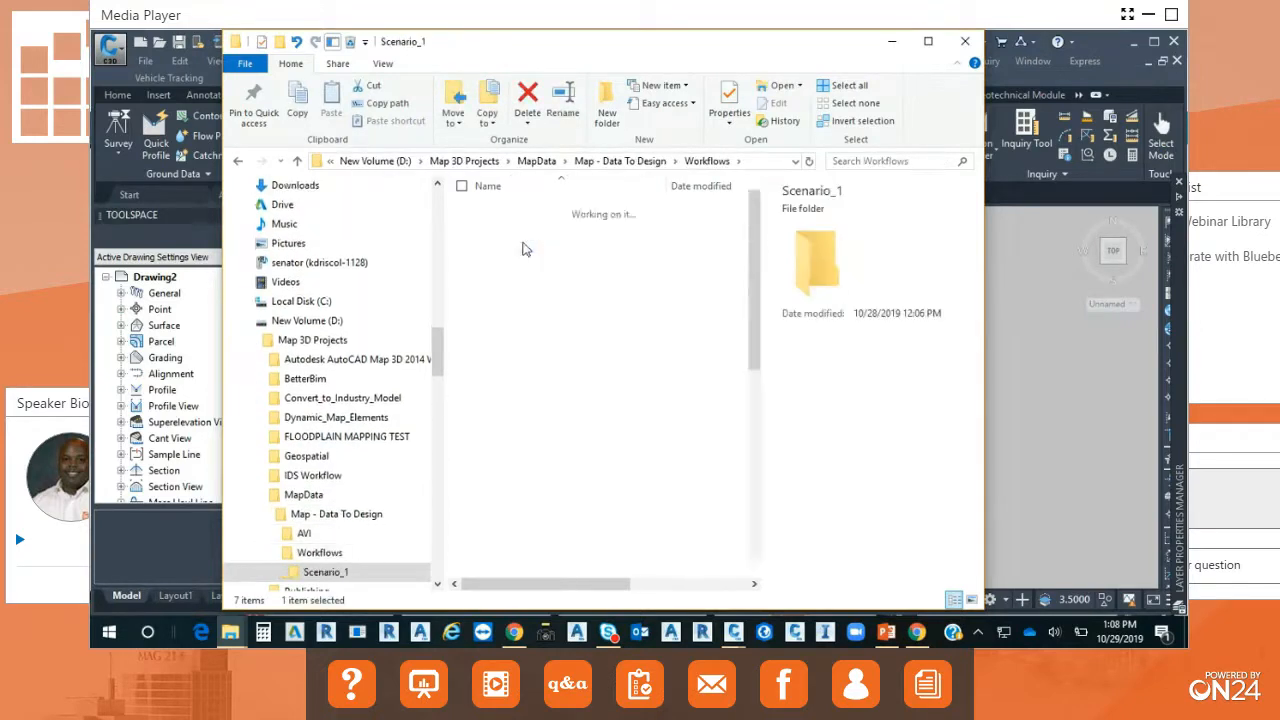
left_click_drag(753, 52, 92, 94)
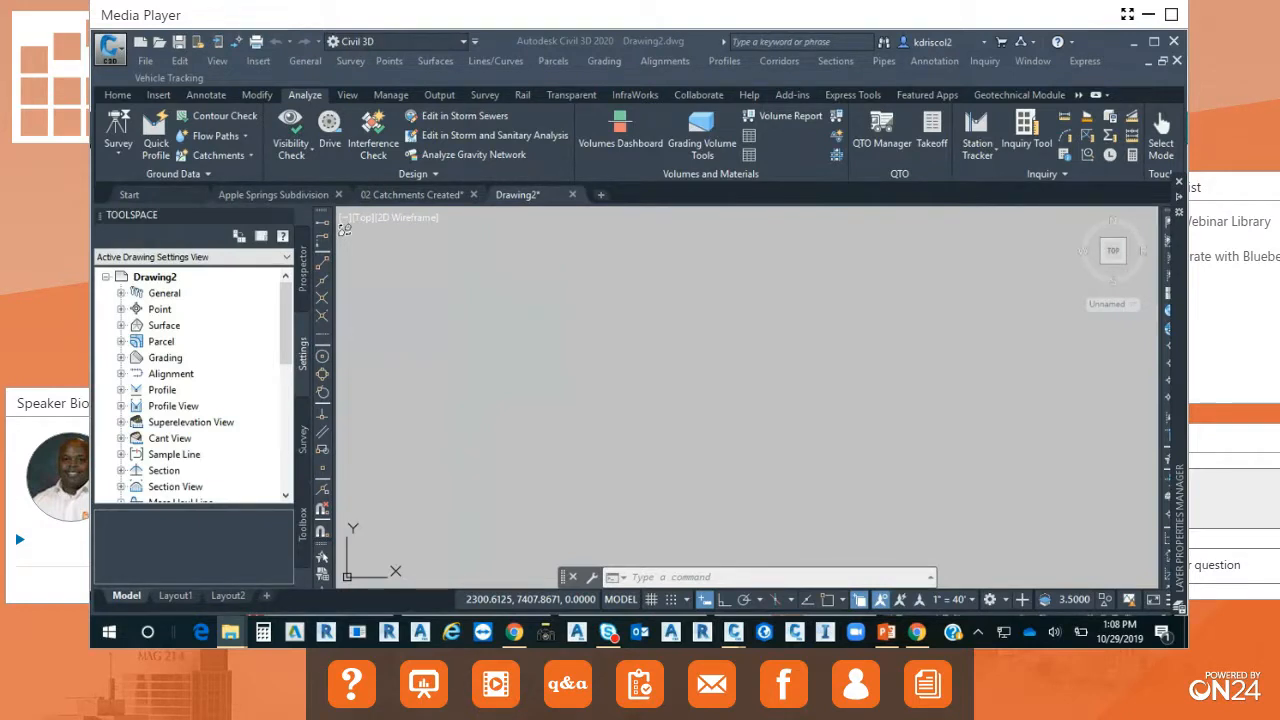
Switch to the Planning and Analysis workspace in Civil 3D and look over its insertion and annotation tools.
left_click(464, 42)
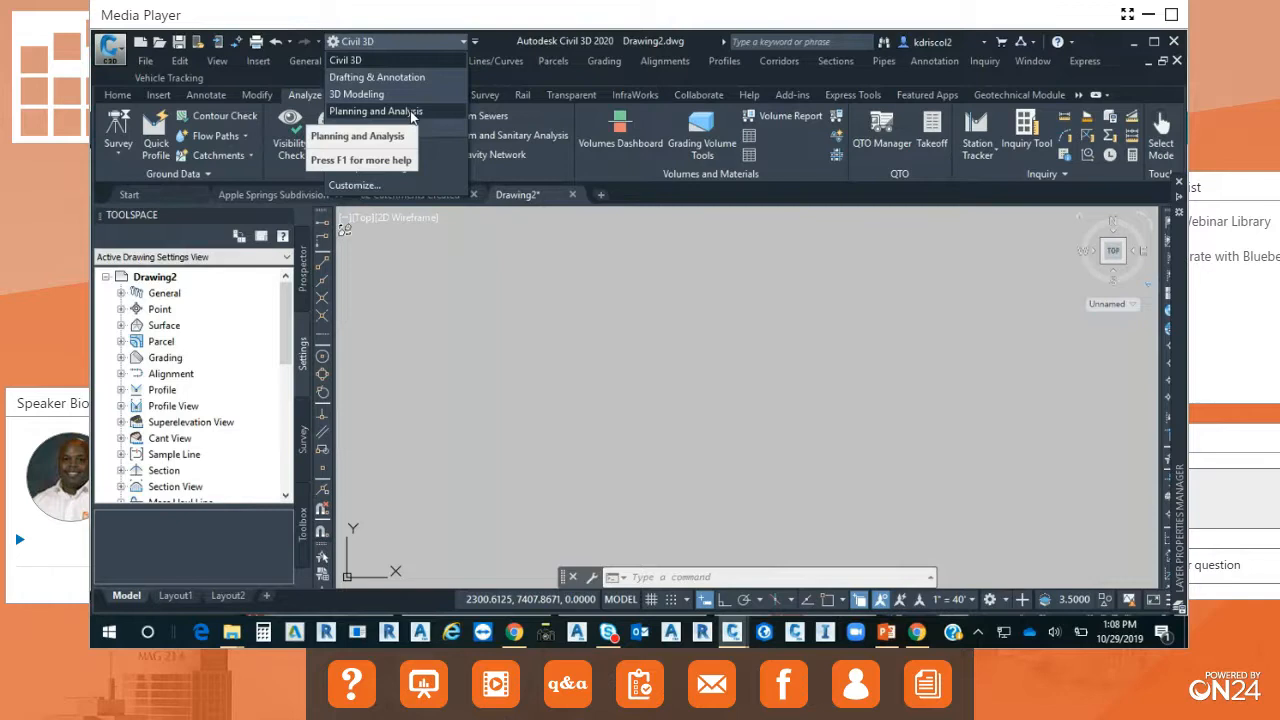
left_click(411, 117)
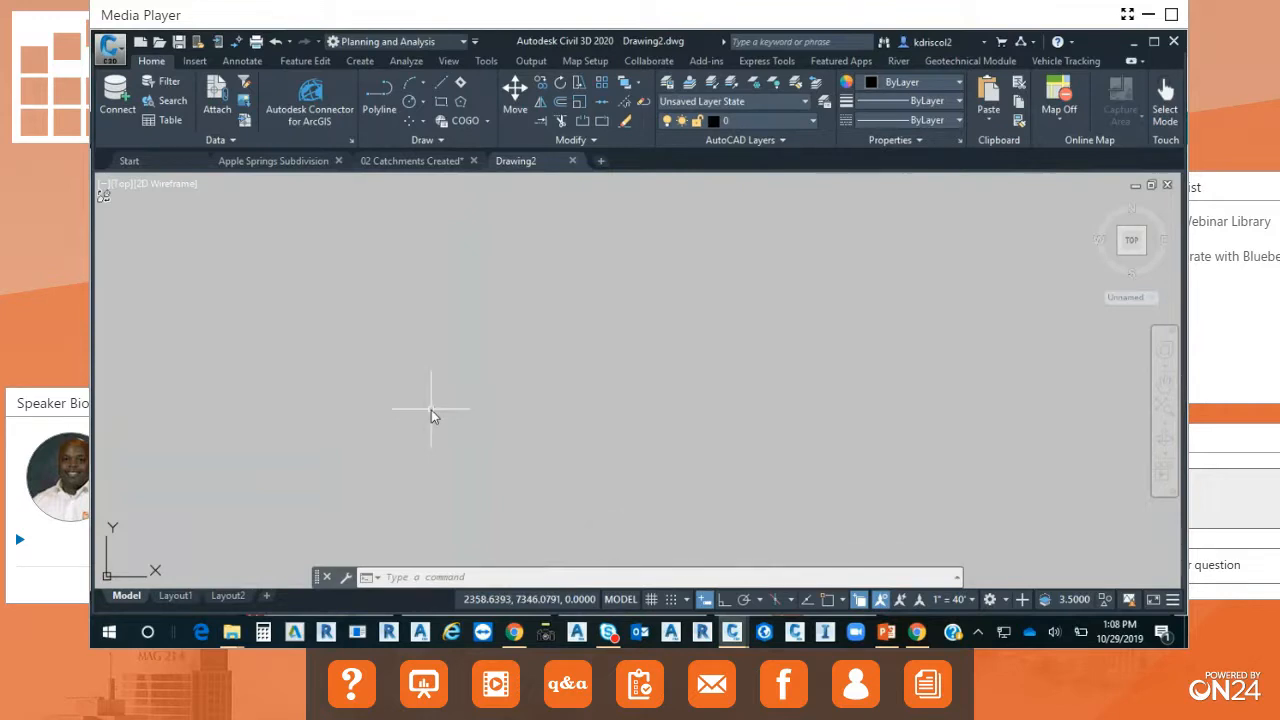
left_click(194, 61)
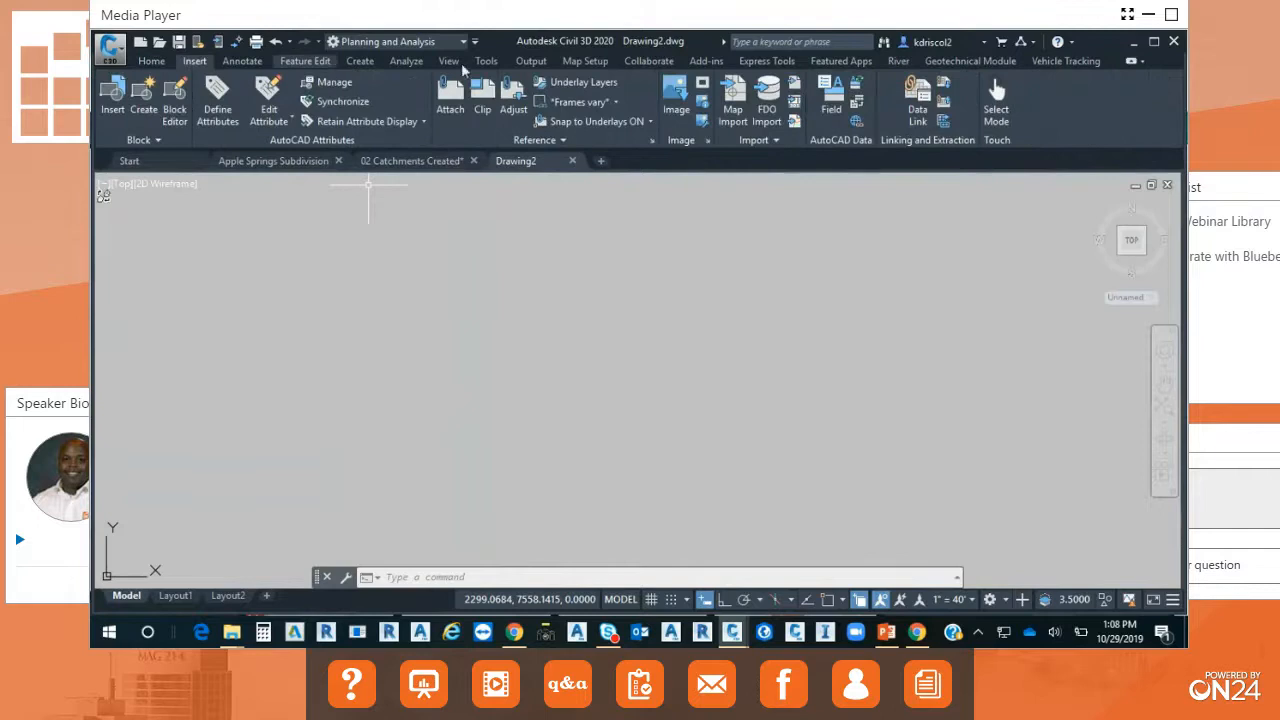
left_click(242, 61)
Start a Map Import of Roads.shp, look over the supported file types and the import options, and cancel without importing.
left_click(194, 61)
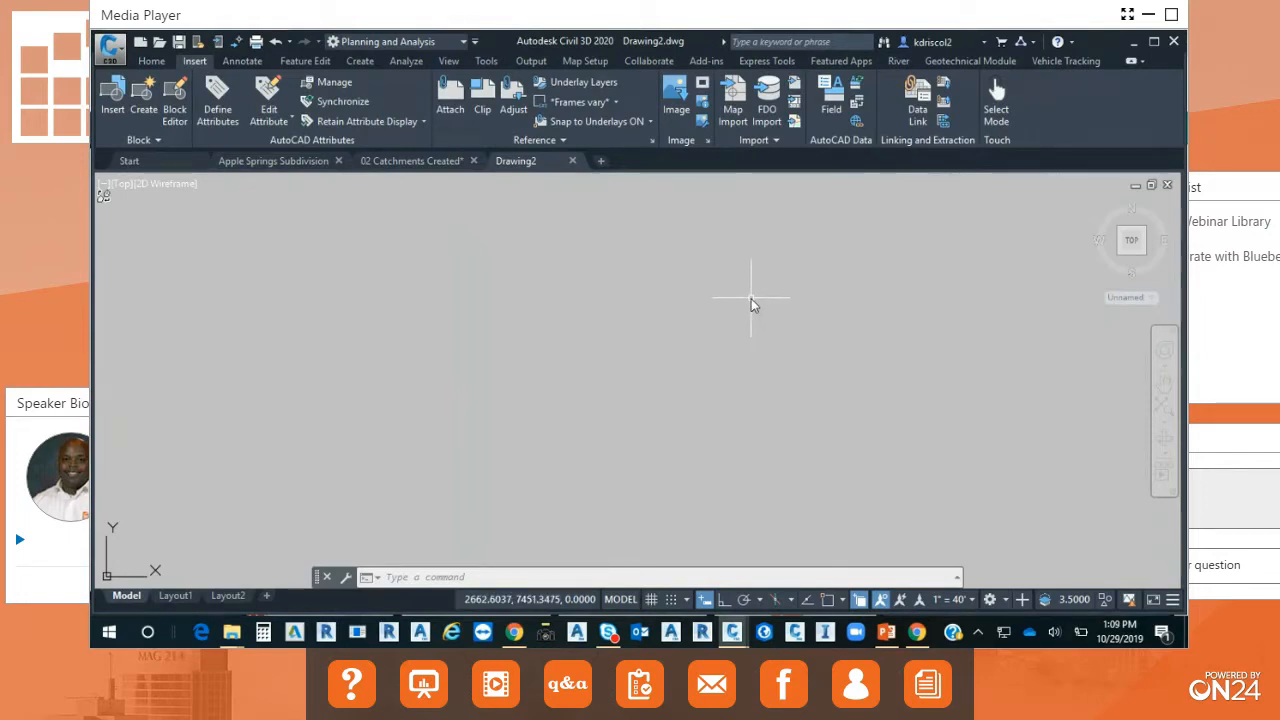
left_click(732, 100)
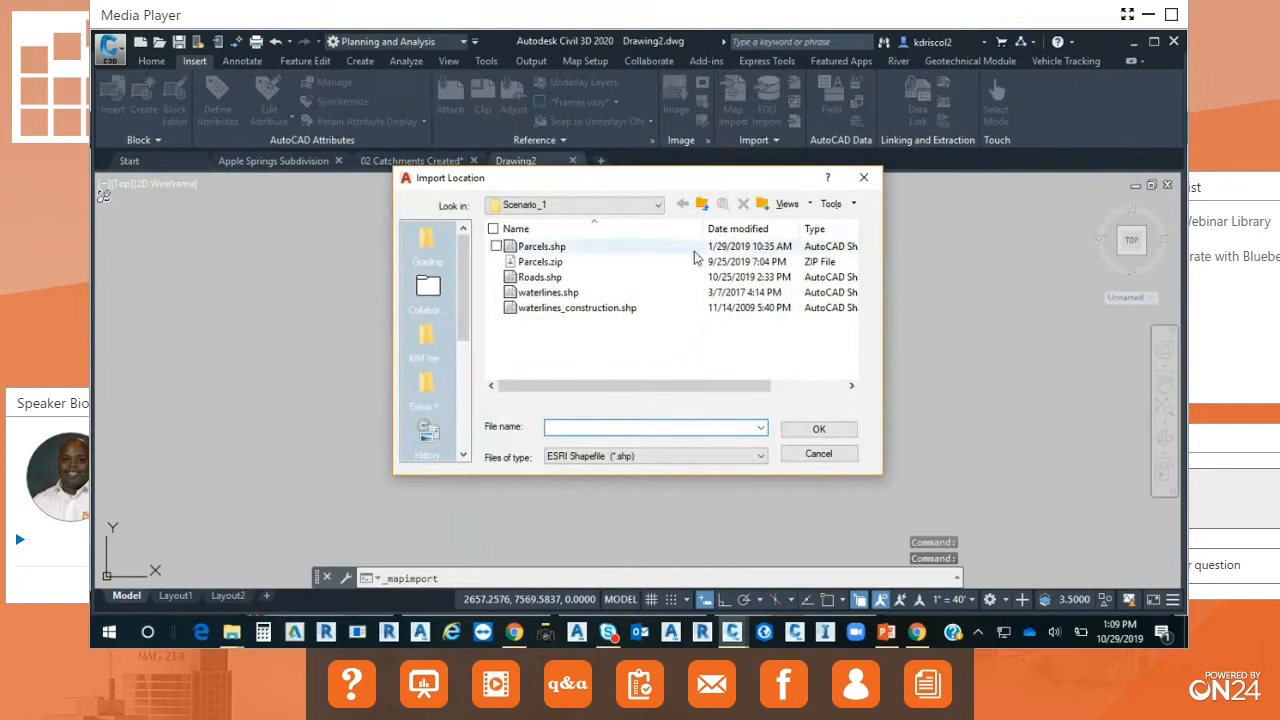
left_click(552, 278)
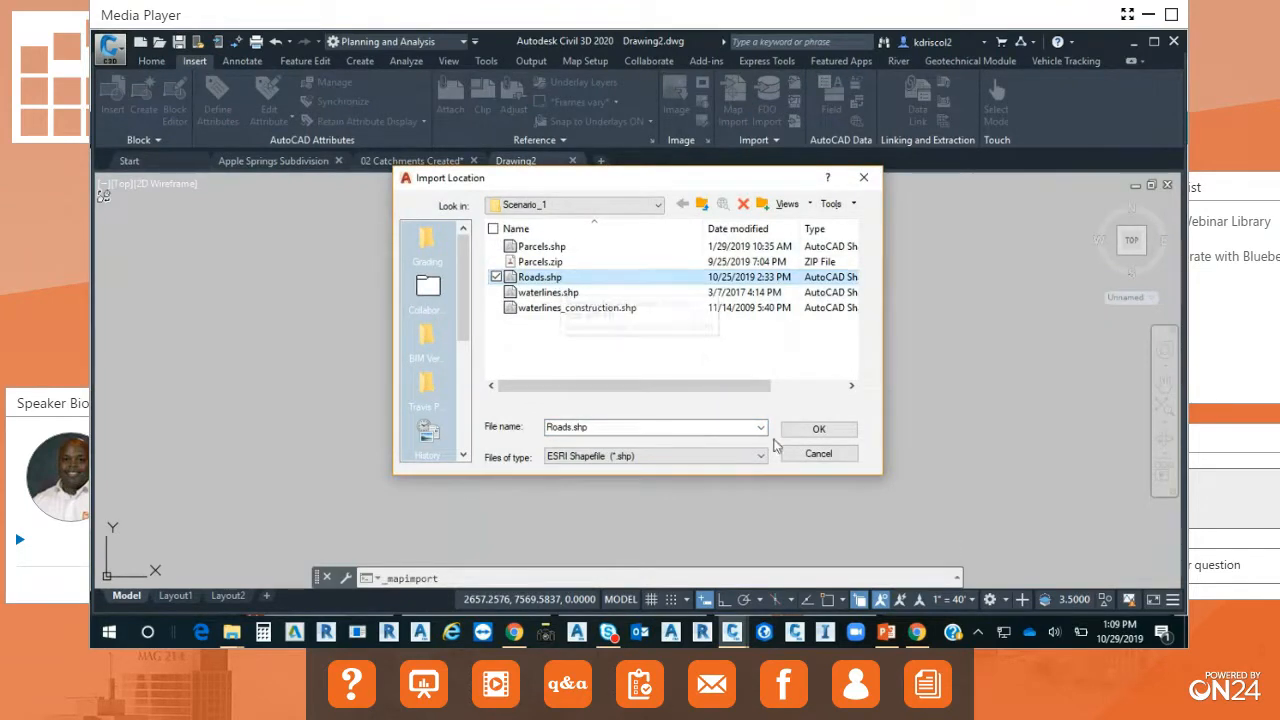
left_click(759, 456)
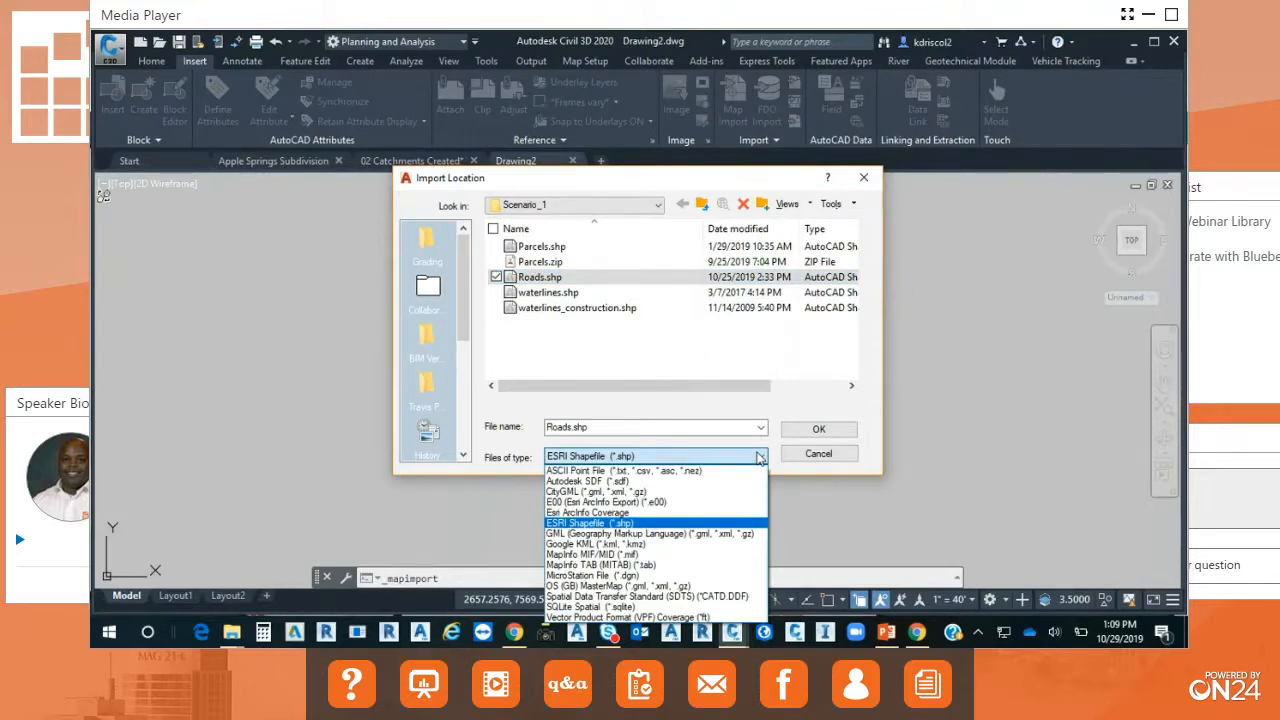
left_click(759, 456)
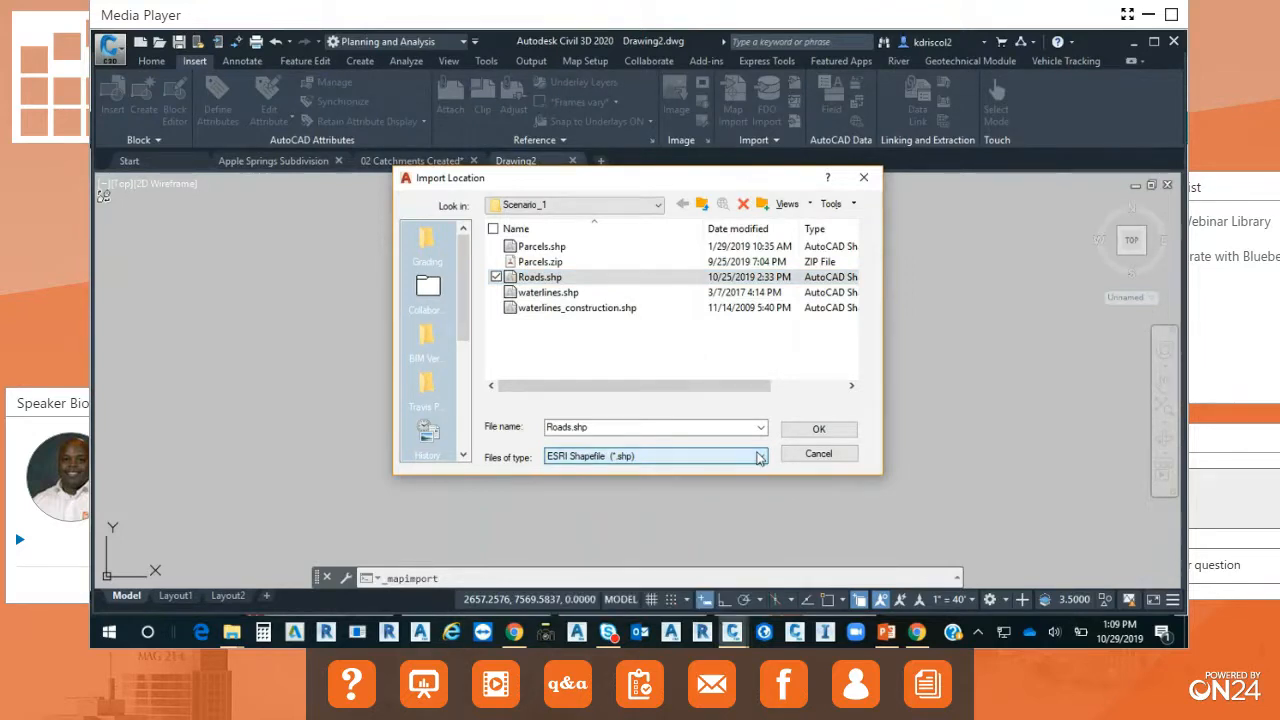
left_click(826, 430)
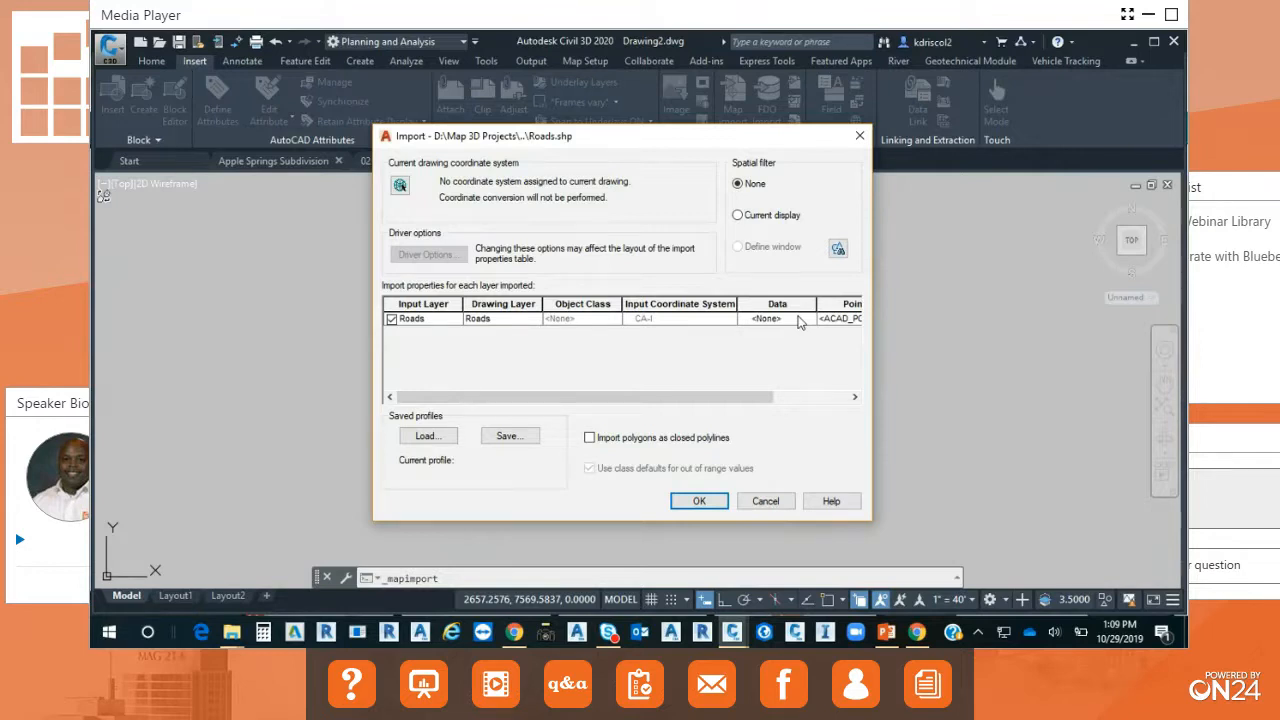
left_click(766, 502)
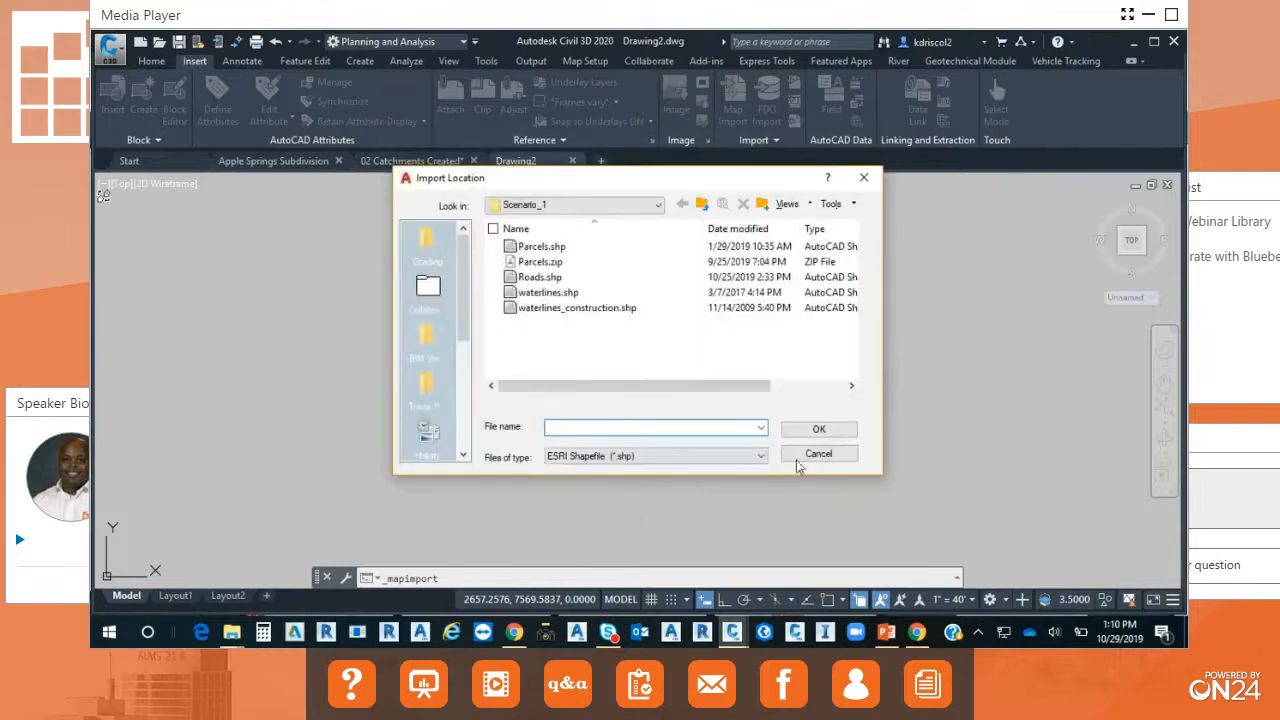
left_click(828, 457)
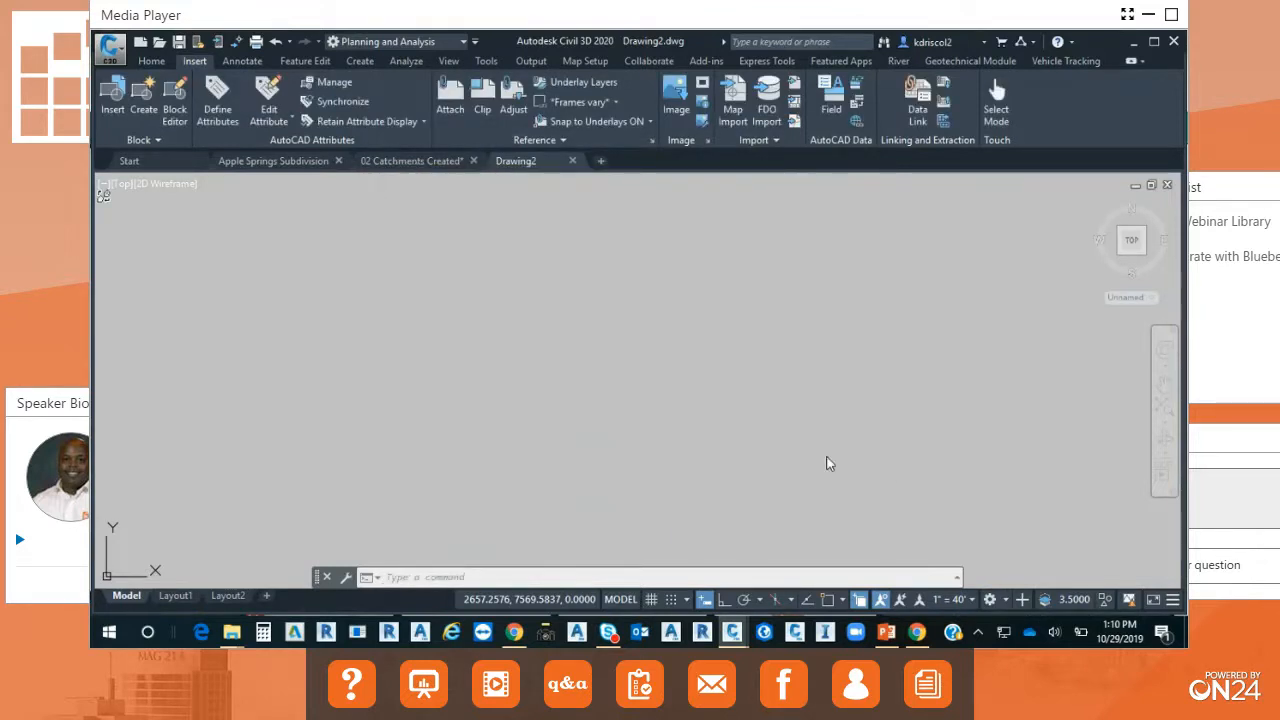
Bring Parcels.shp from the Scenario_1 folder in File Explorer into Drawing2 and inspect the parcels up close.
left_click(231, 632)
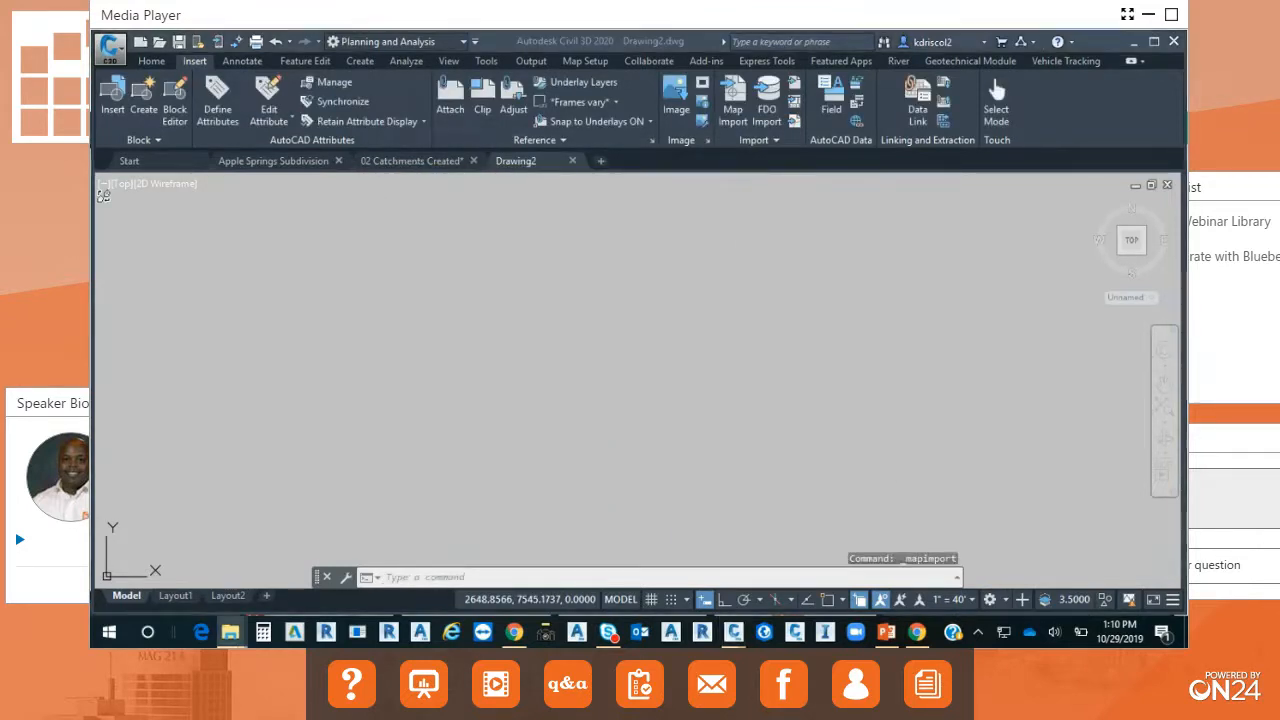
left_click_drag(90, 186, 427, 98)
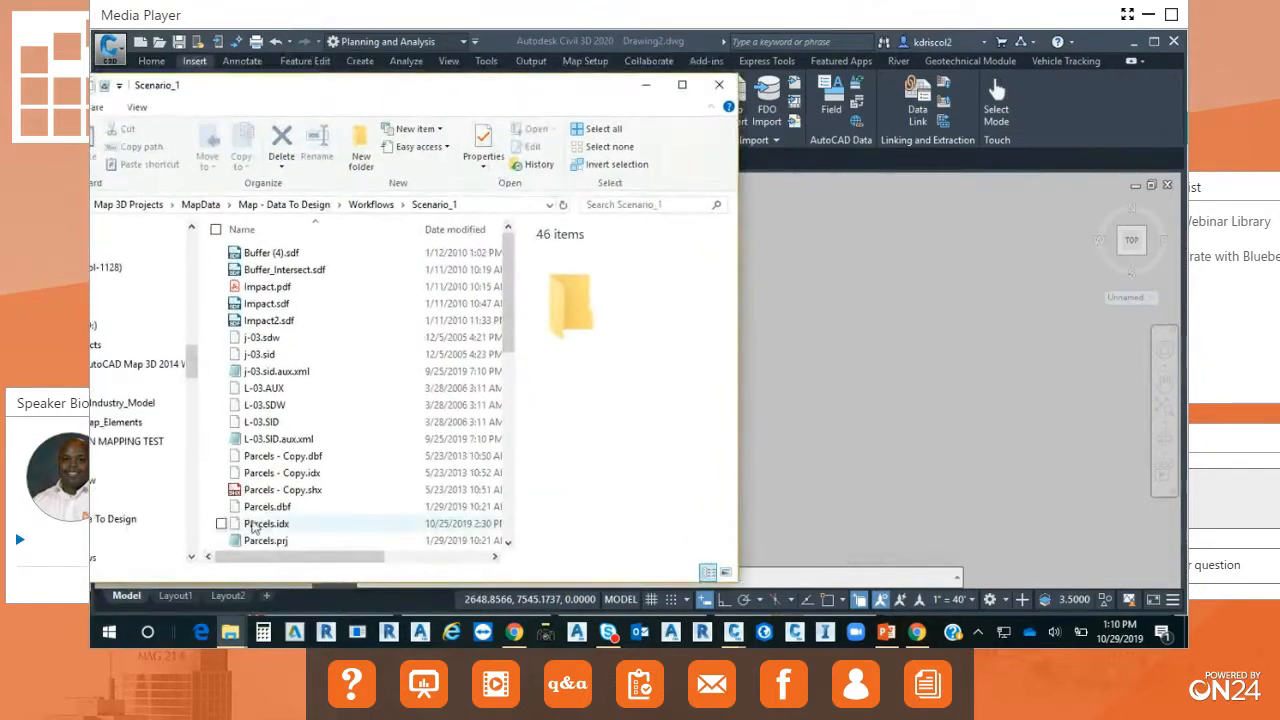
left_click_drag(508, 327, 500, 415)
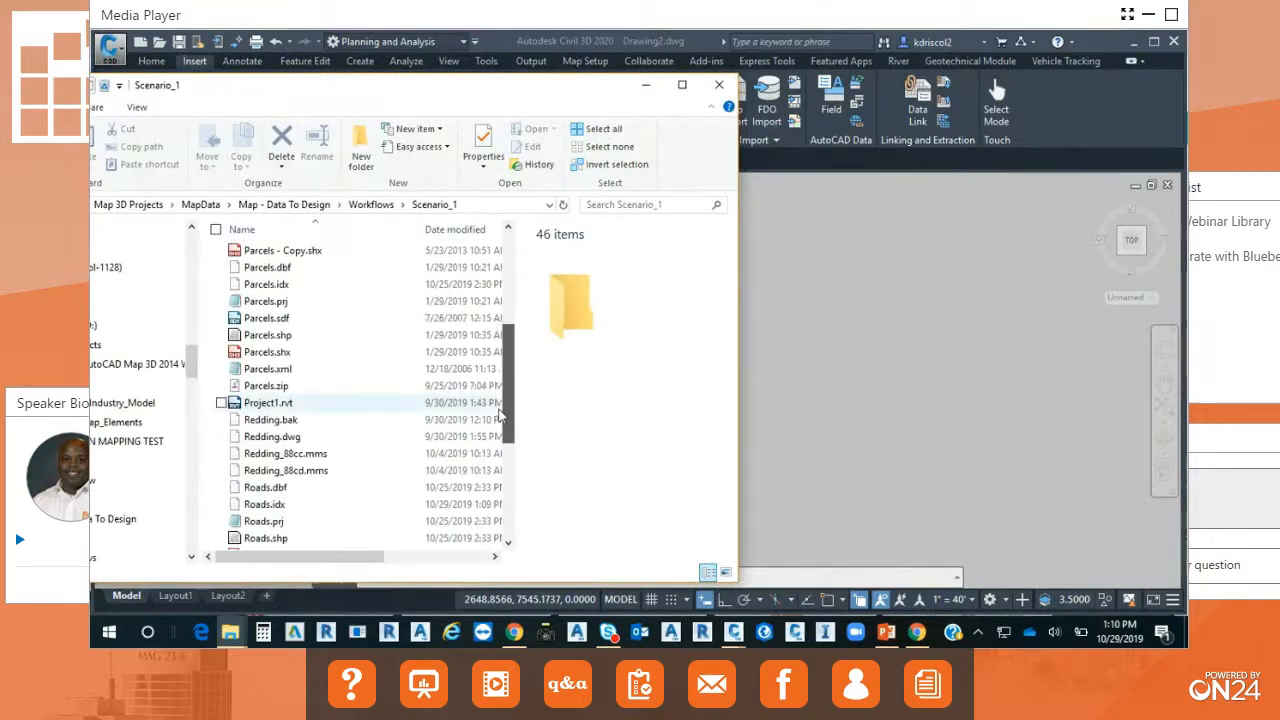
left_click(273, 337)
left_click_drag(273, 340, 871, 354)
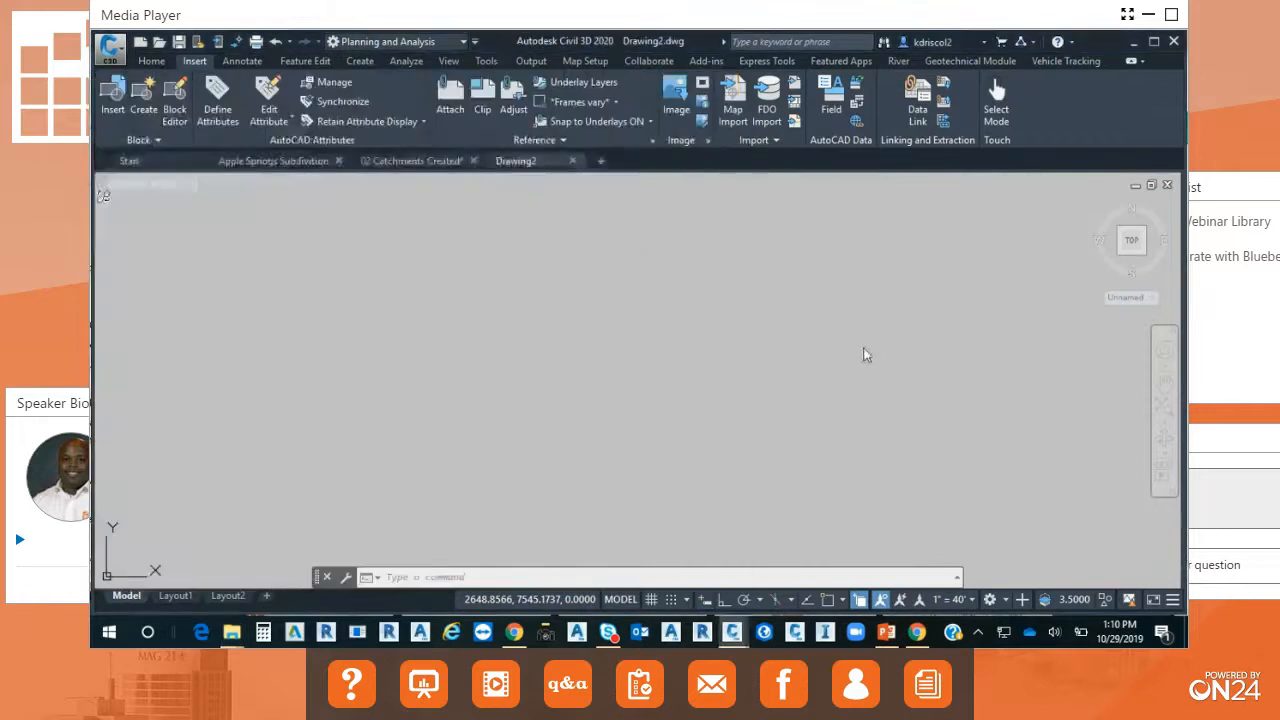
middle_click_drag(400, 373, 868, 338)
scroll(560, 362, "up", 4)
scroll(560, 357, "up", 10)
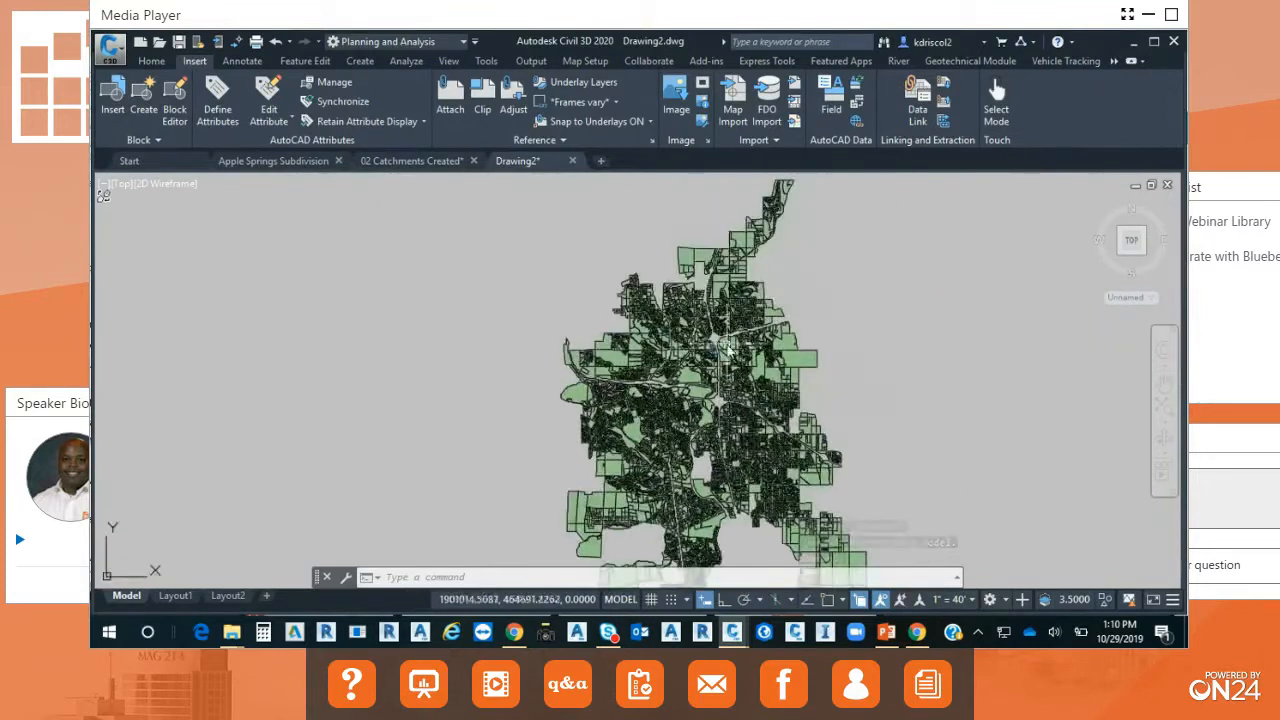
scroll(725, 353, "up", 5)
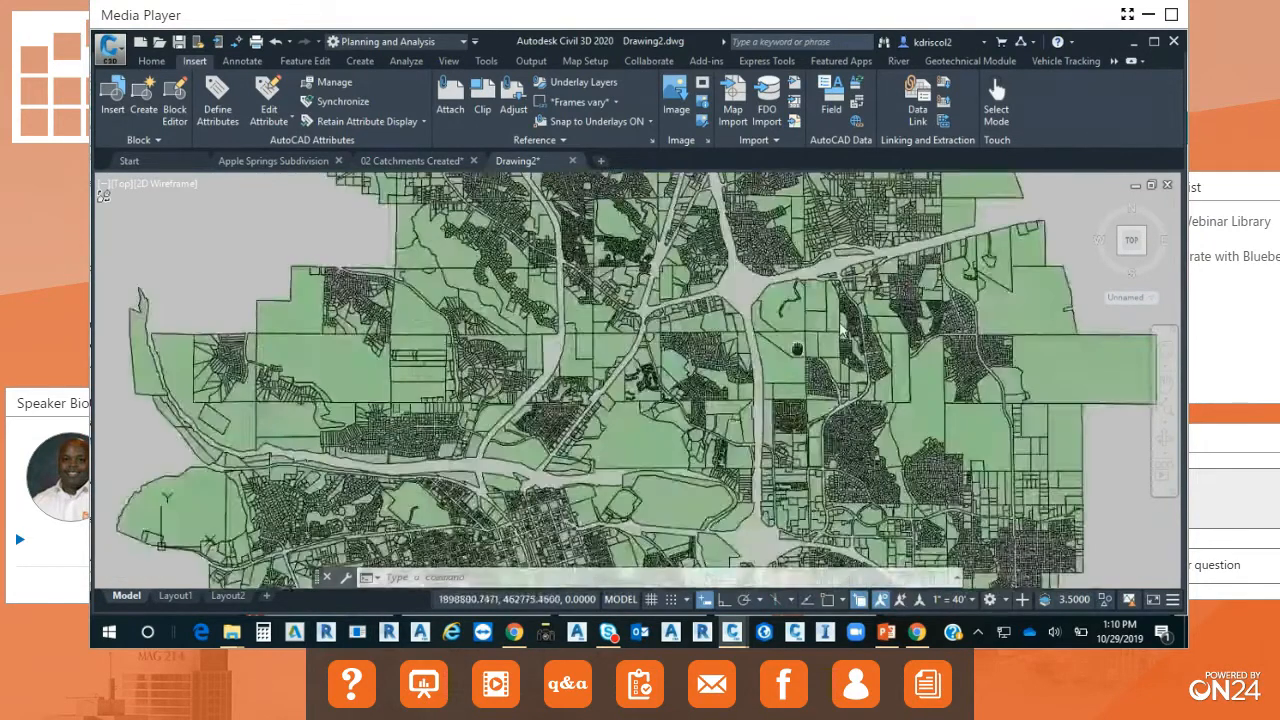
scroll(841, 329, "down", 5)
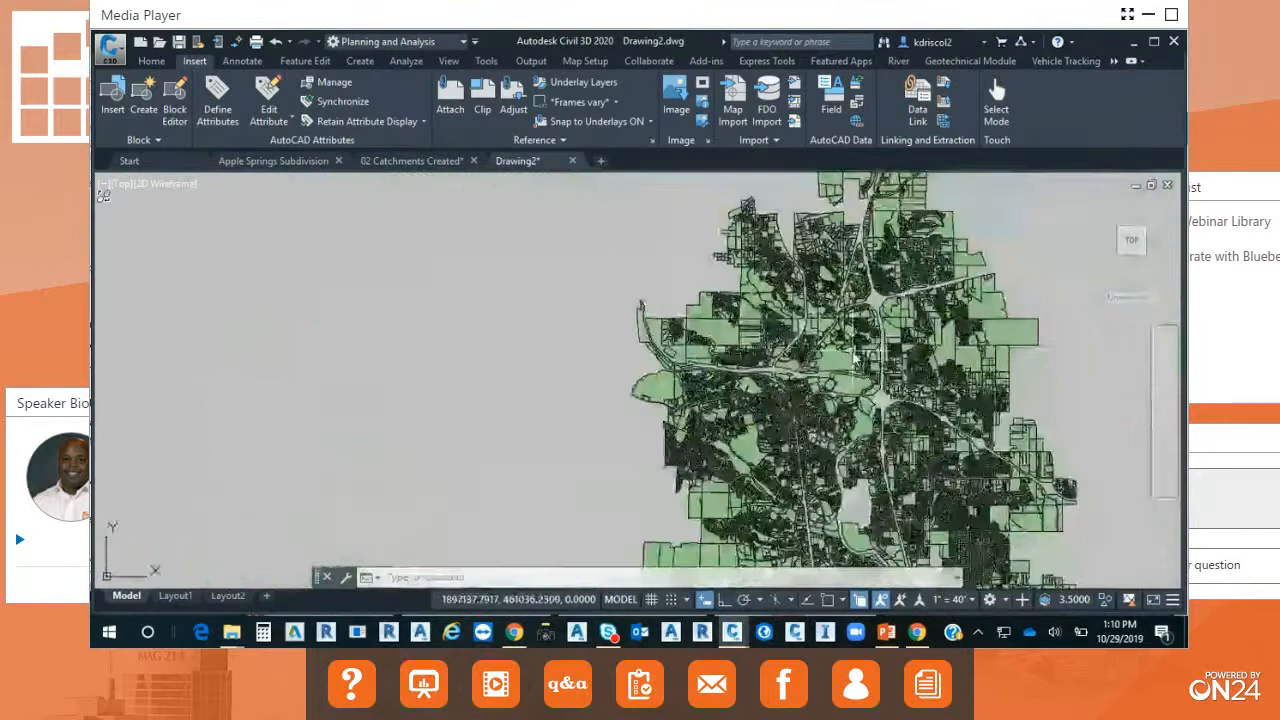
scroll(853, 358, "up", 6)
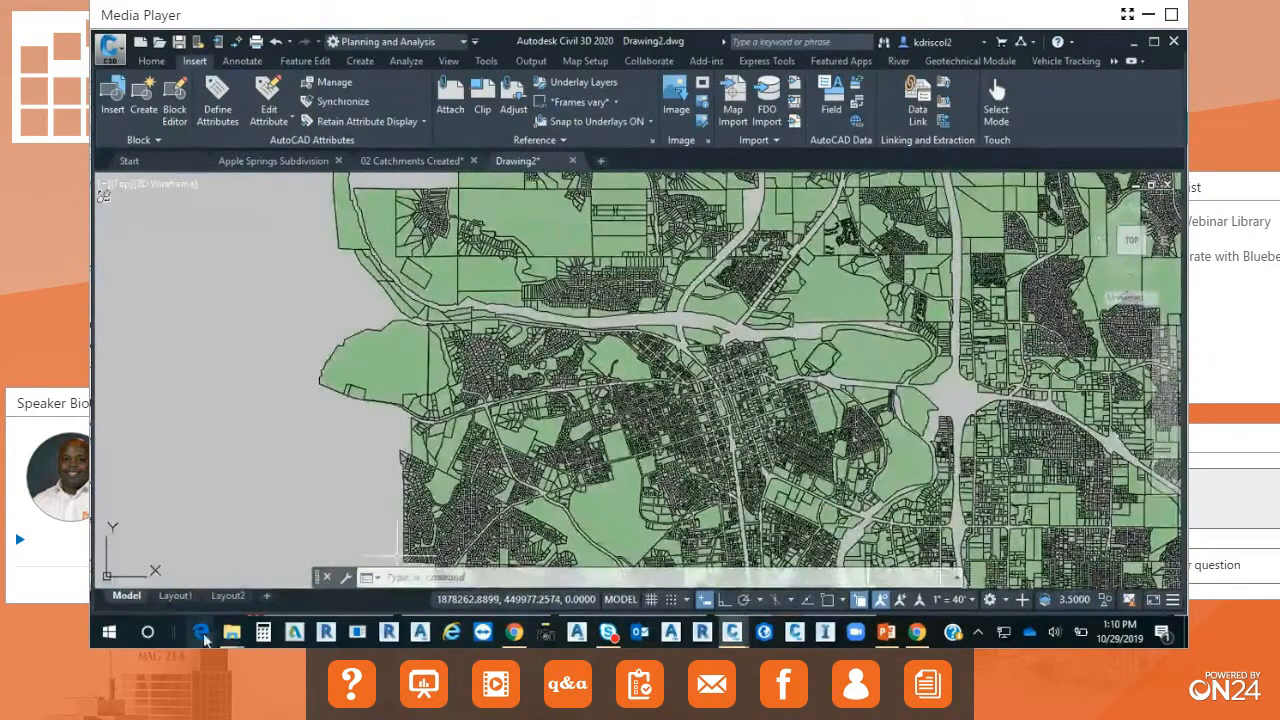
Add Roads.shp from the Scenario_1 folder in File Explorer to the drawing over the parcels.
mouse_move(236, 640)
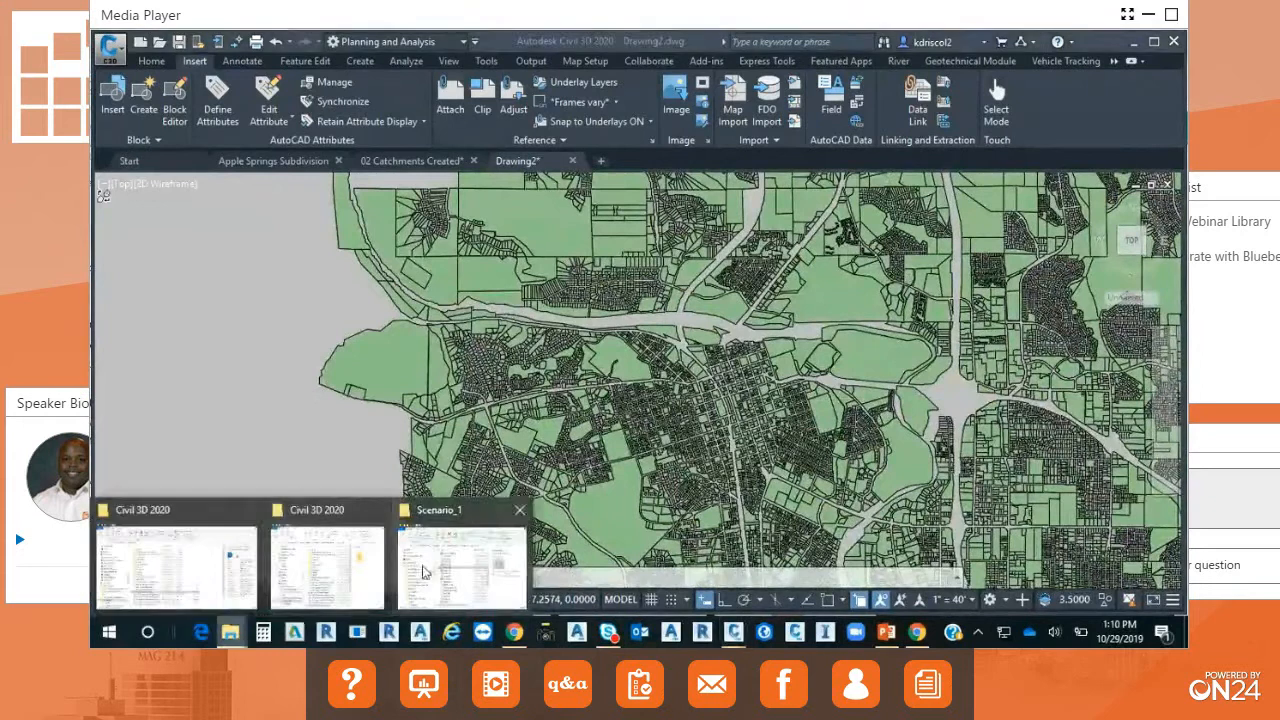
left_click(423, 572)
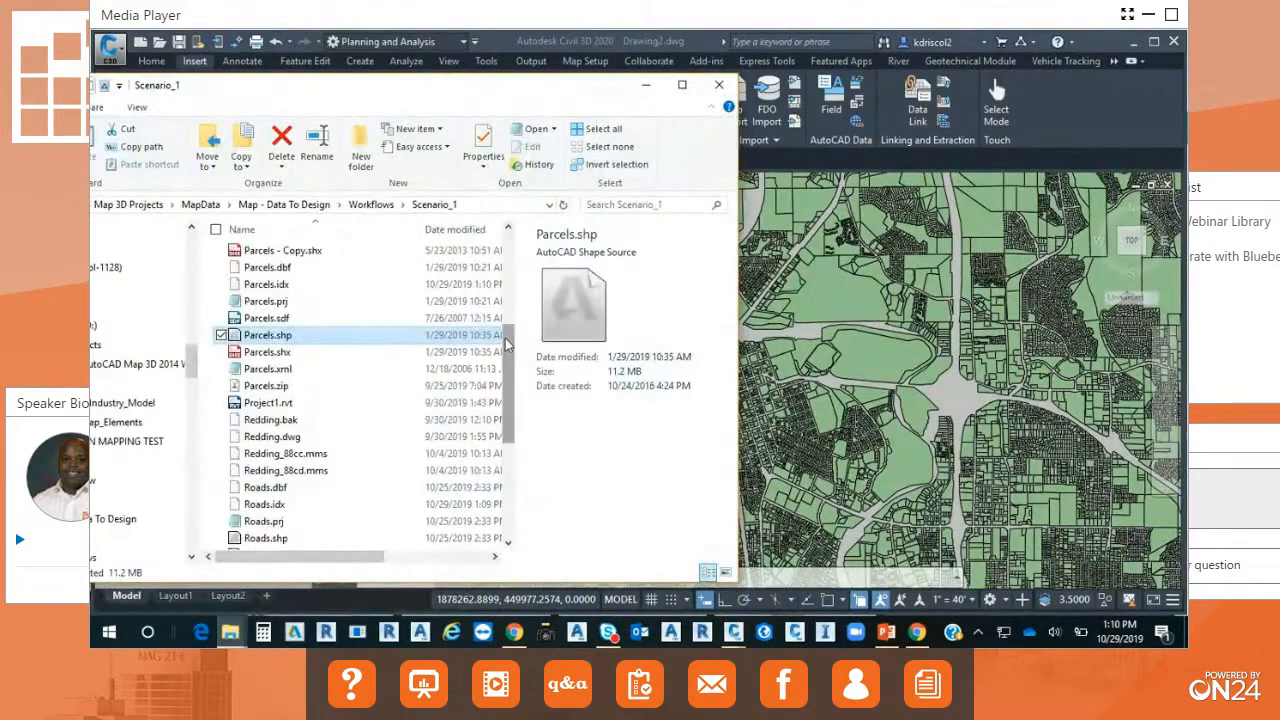
scroll(345, 350, "down", 3)
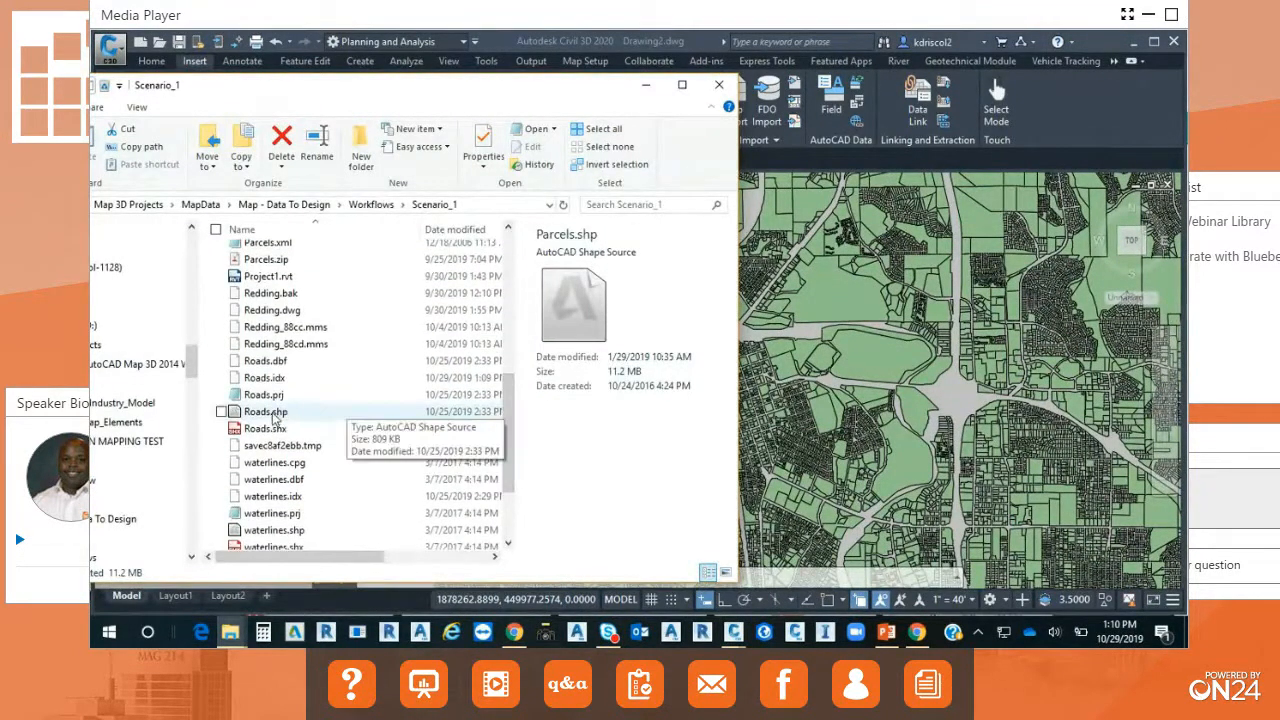
left_click_drag(275, 418, 957, 409)
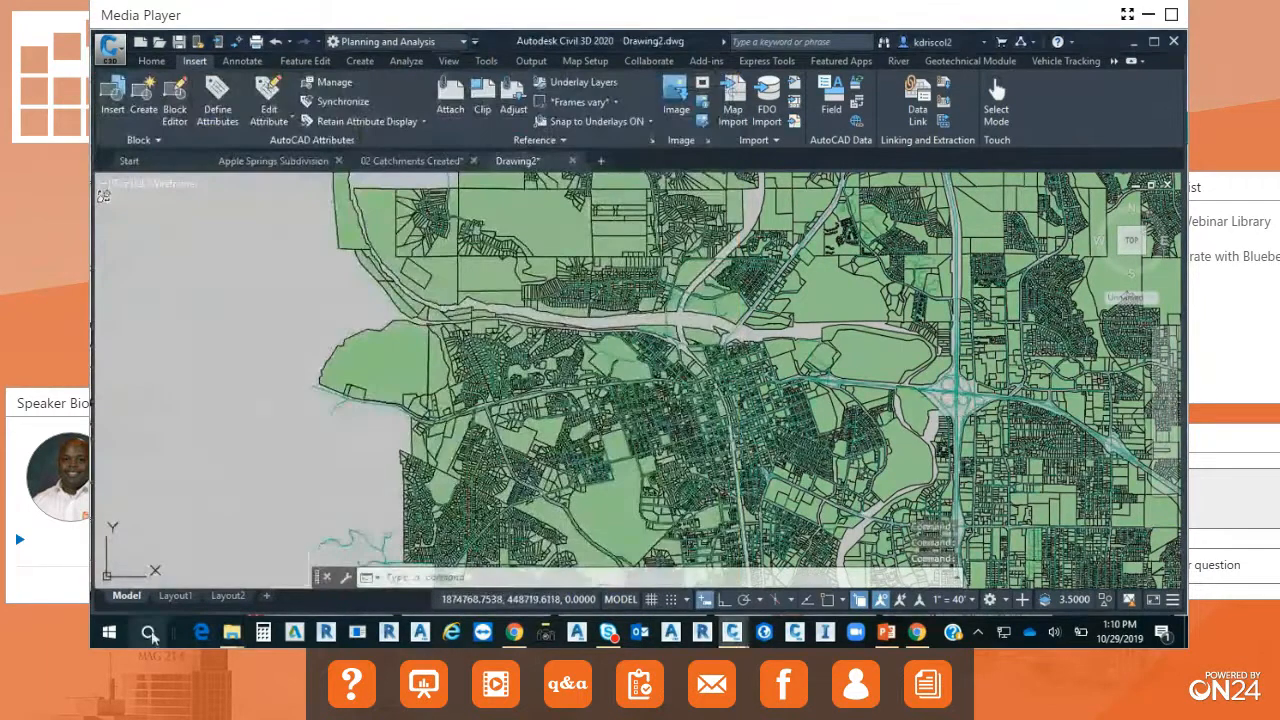
Add waterlines.shp from the Scenario_1 folder in File Explorer to the same map drawing.
left_click(231, 638)
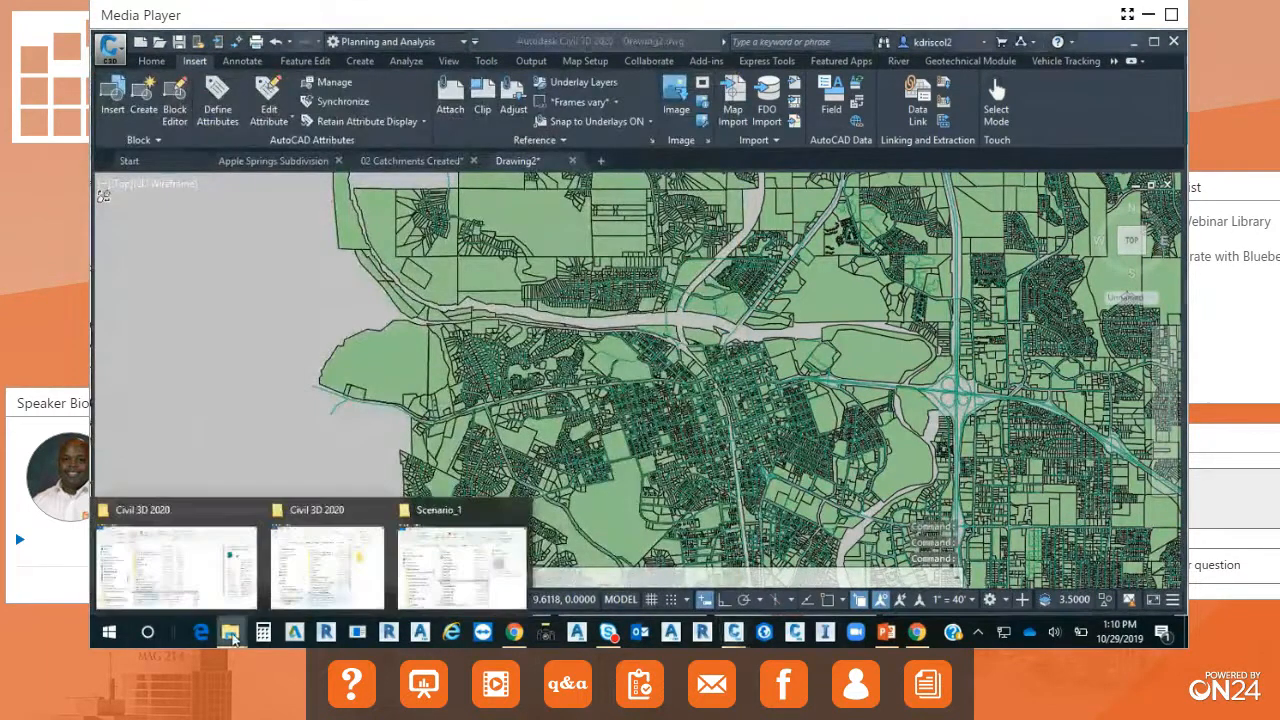
left_click(437, 572)
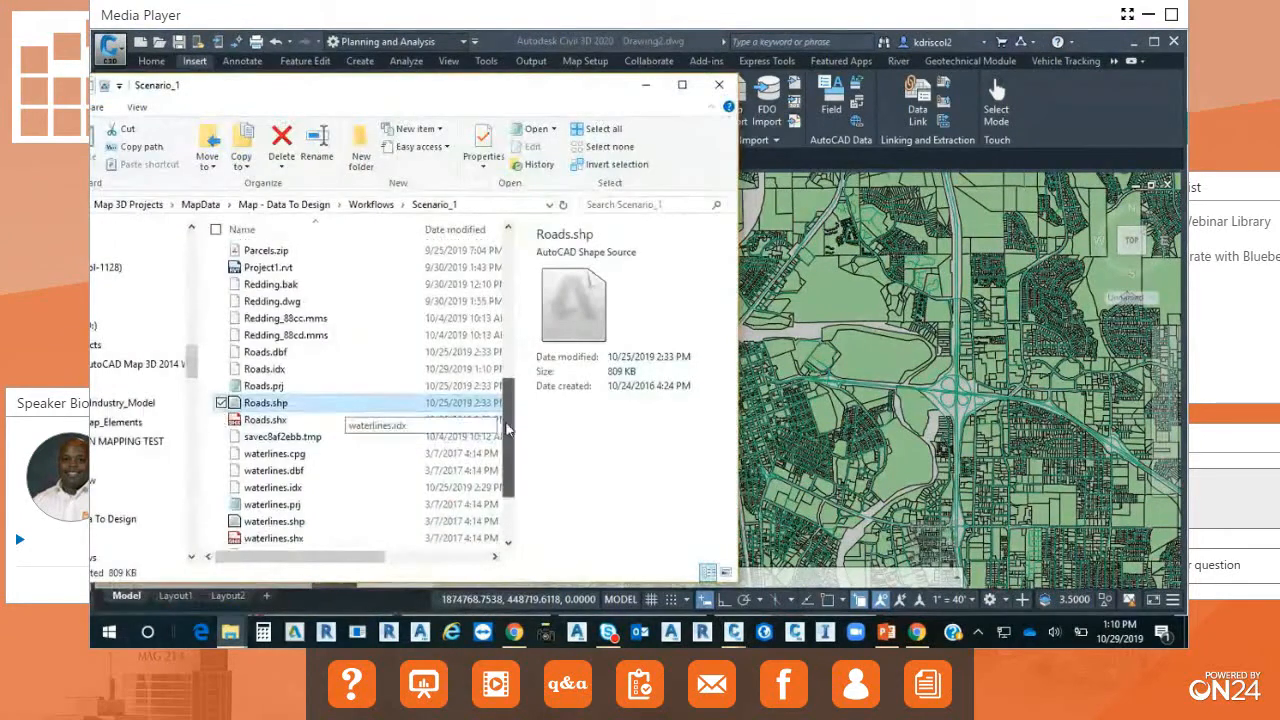
scroll(500, 437, "down", 2)
left_click_drag(305, 425, 933, 378)
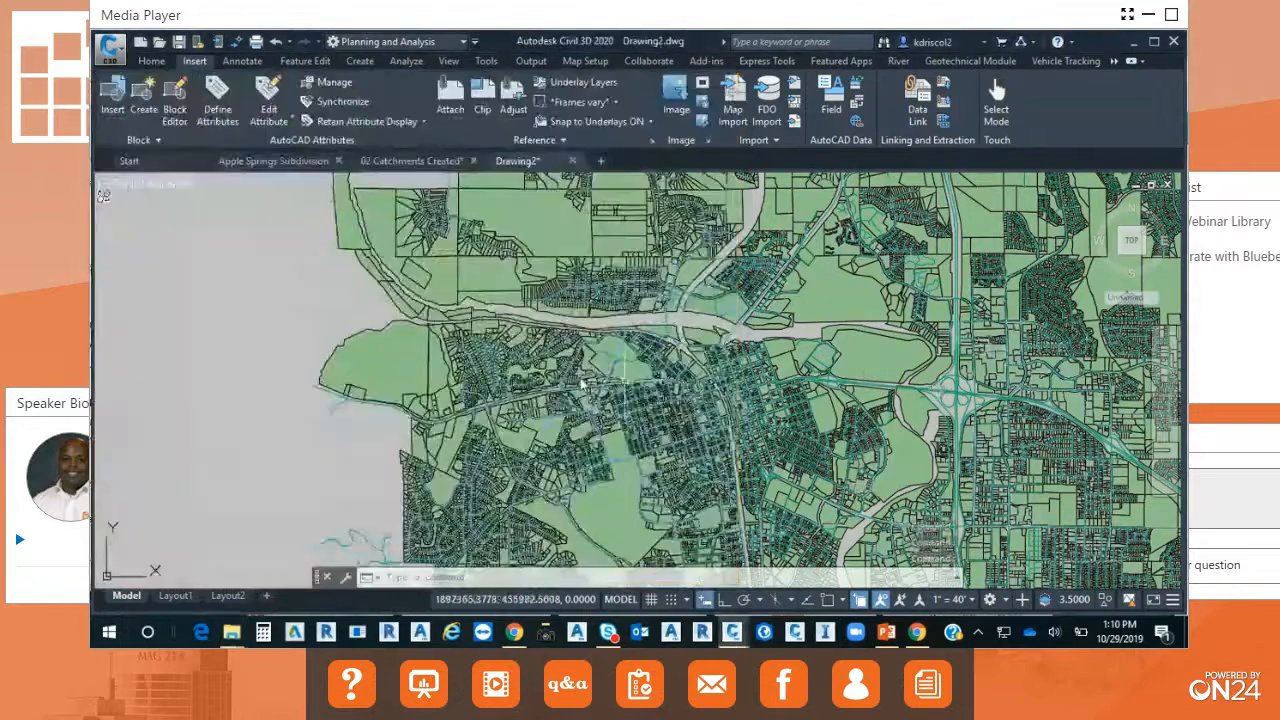
Add waterlines_construction.shp from the Scenario_1 folder to the drawing and inspect the combined map around the highway interchange.
mouse_move(238, 636)
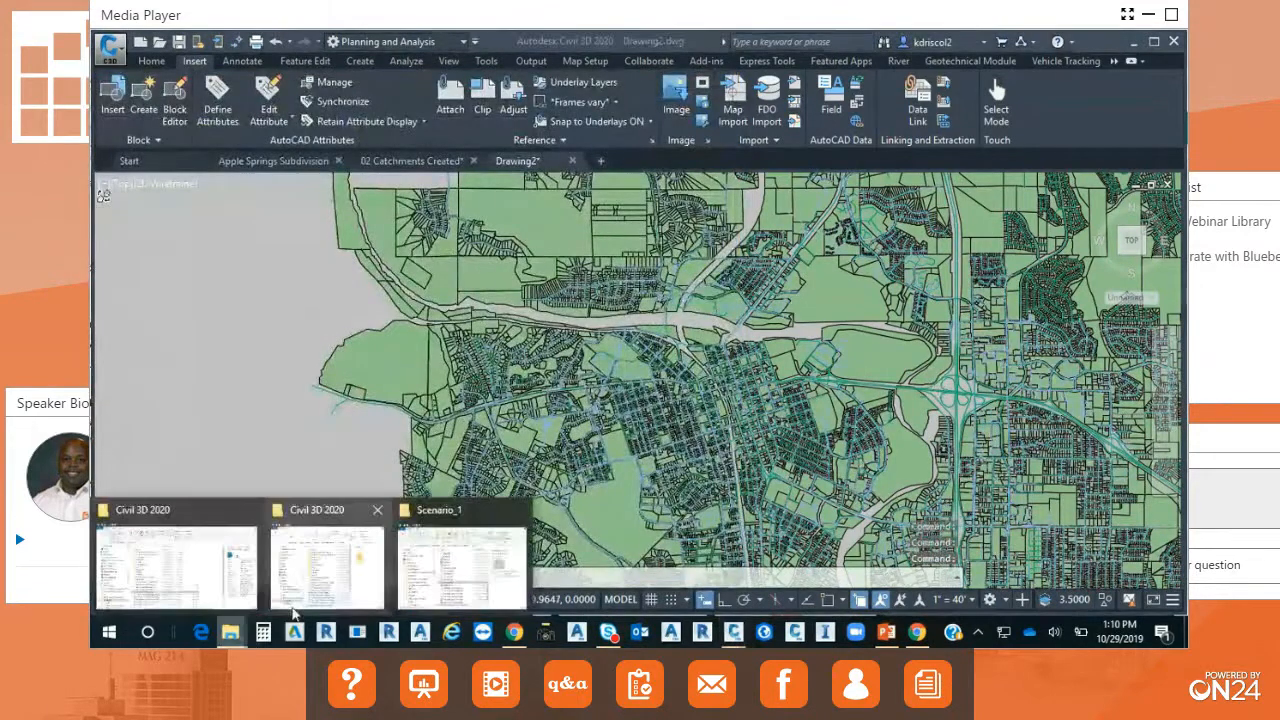
left_click(470, 592)
left_click(320, 525)
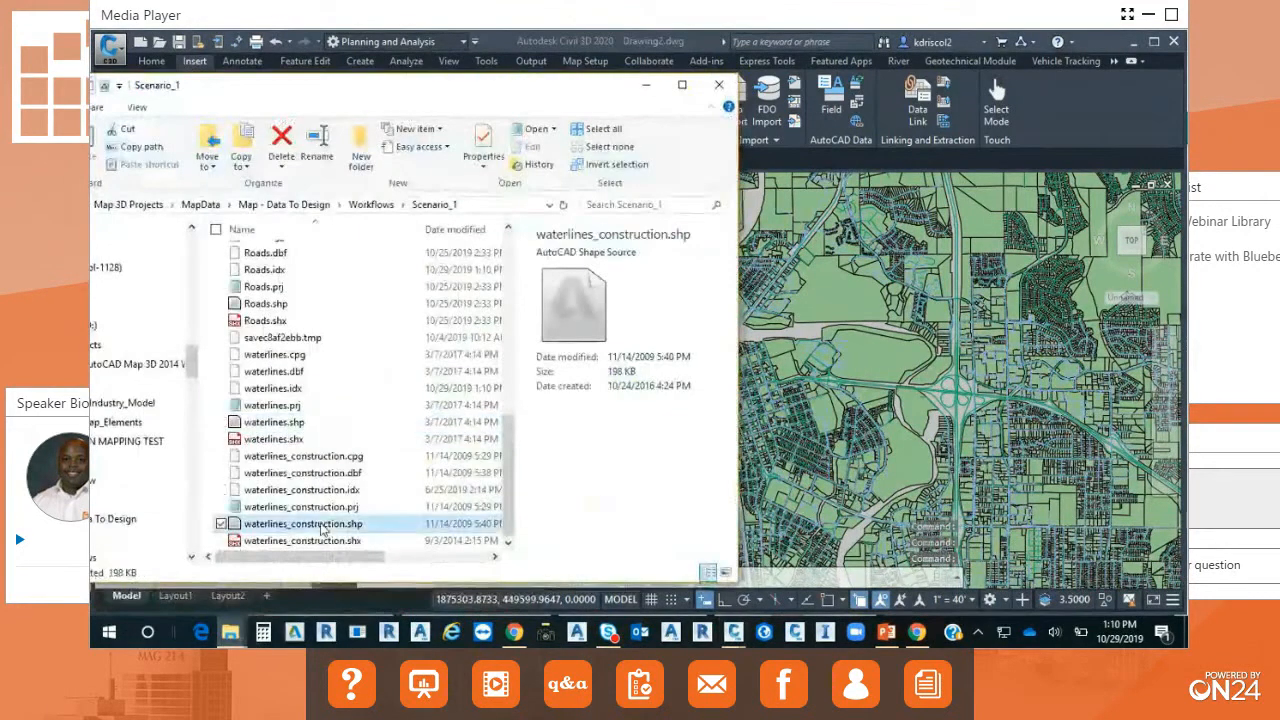
mouse_move(292, 430)
left_mouse_down()
mouse_move(369, 433)
mouse_move(294, 546)
mouse_move(343, 514)
mouse_move(905, 460)
mouse_move(946, 420)
left_mouse_up()
left_click(292, 546)
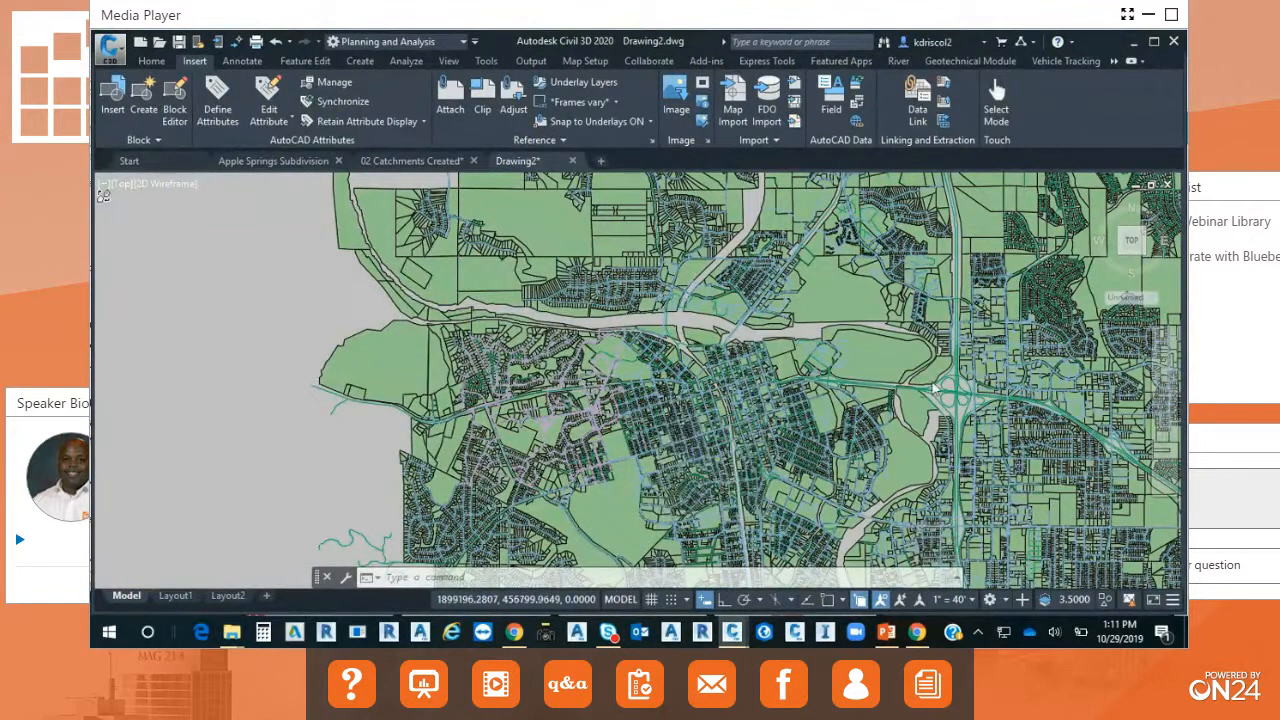
scroll(975, 398, "up", 6)
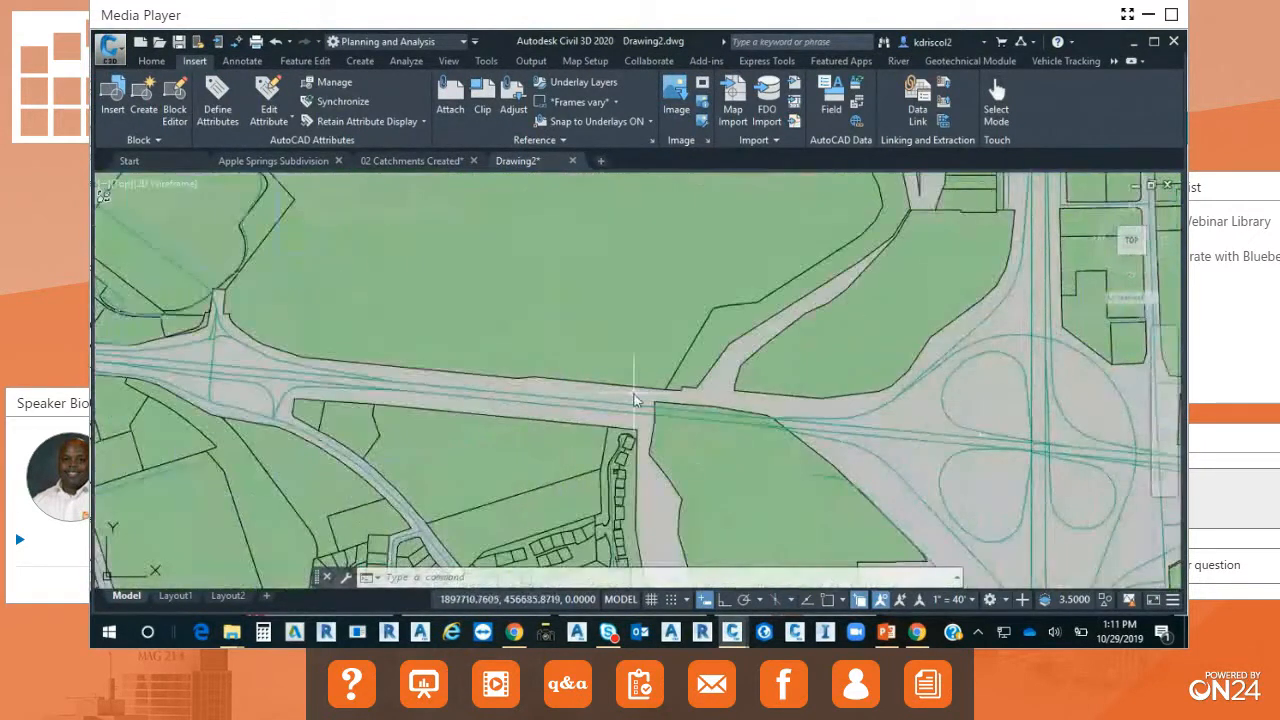
scroll(634, 400, "down", 6)
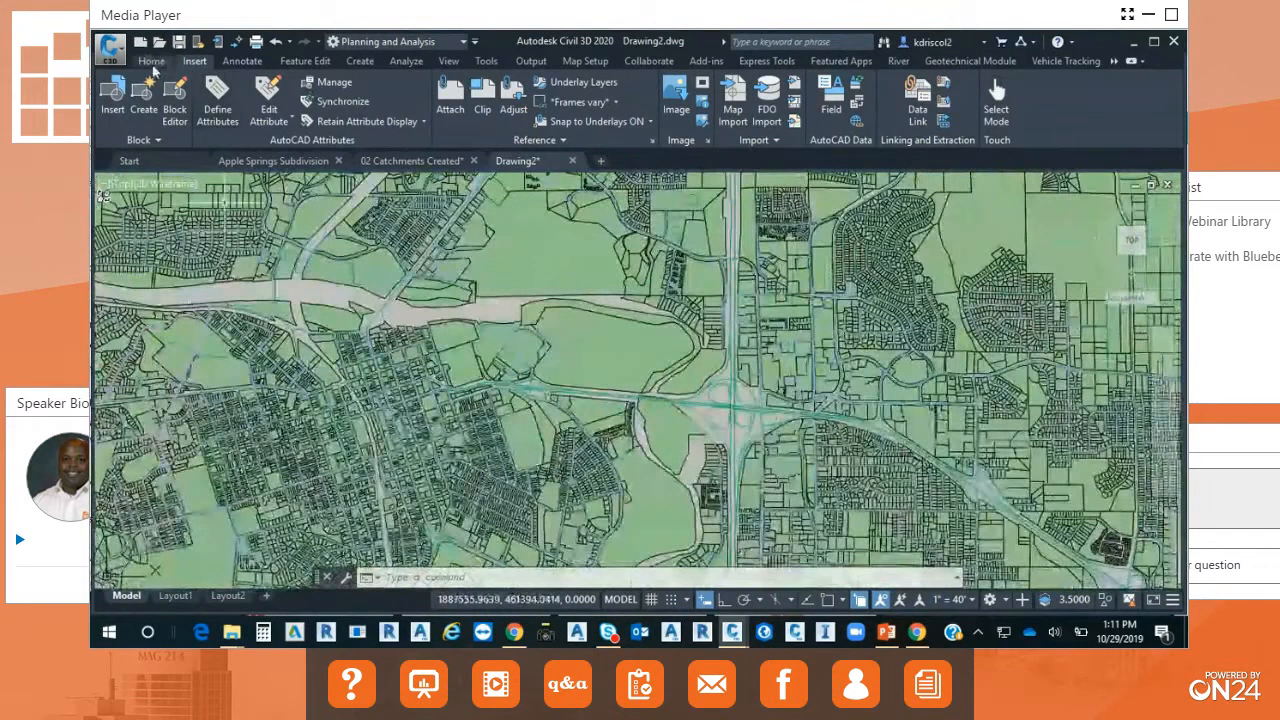
Switch to the Civil 3D workspace and turn on the Map Task Pane with the MAPWSPACE command.
left_click(463, 43)
left_click(365, 58)
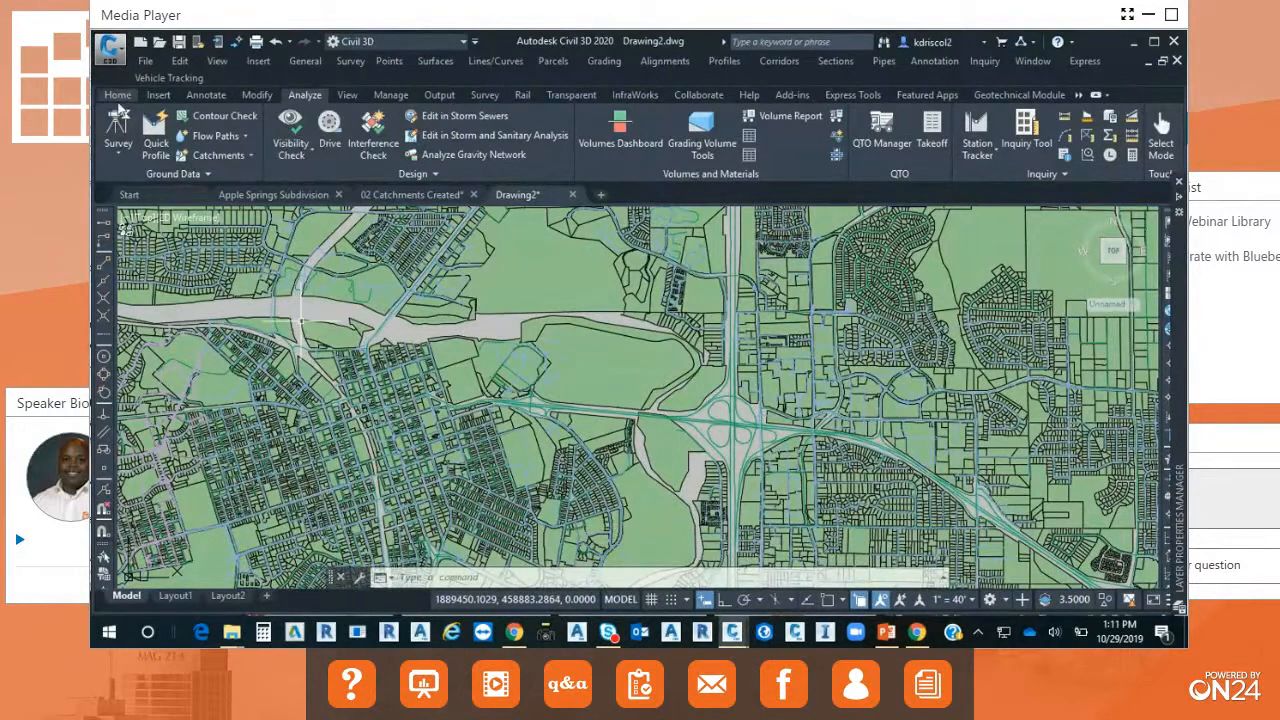
left_click(118, 95)
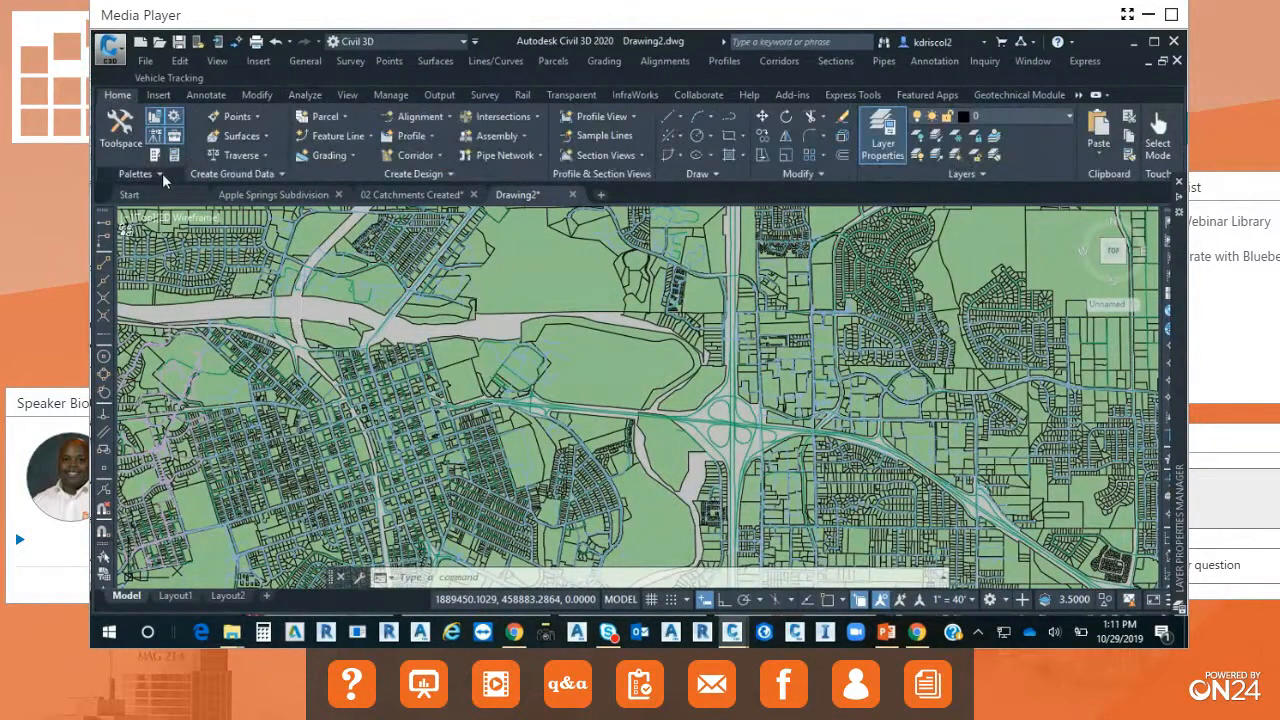
left_click(161, 175)
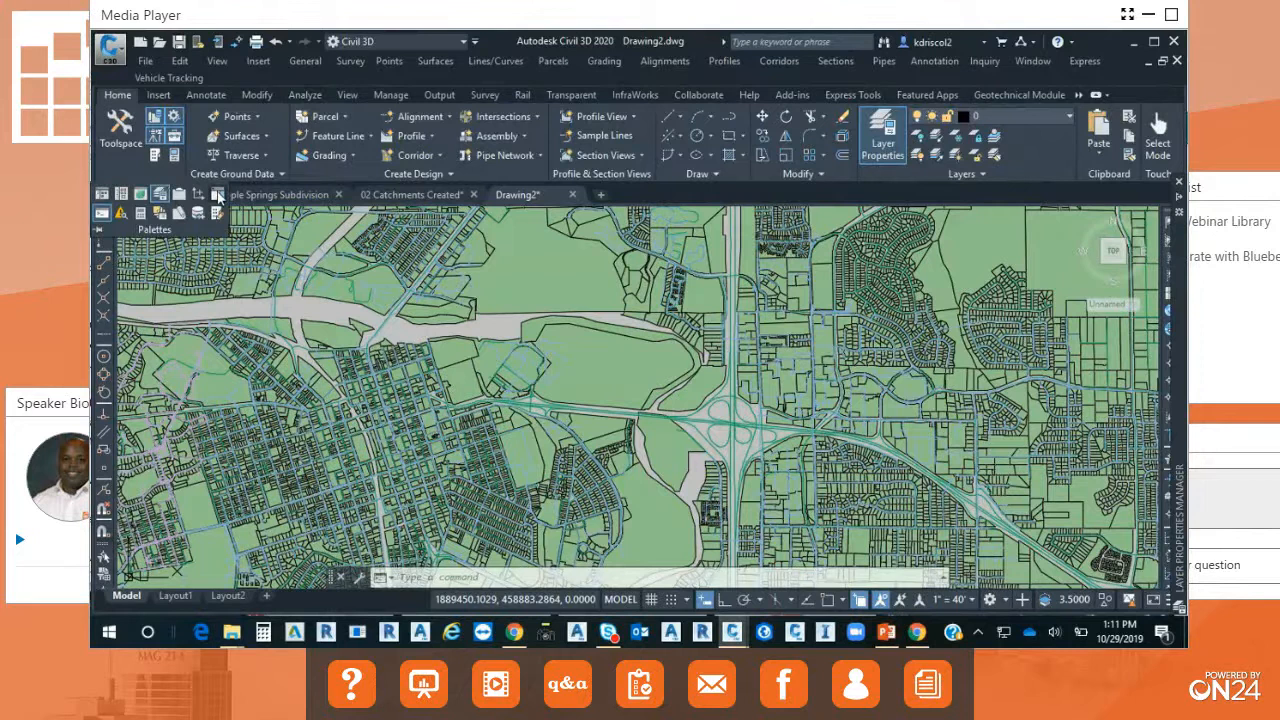
left_click(218, 194)
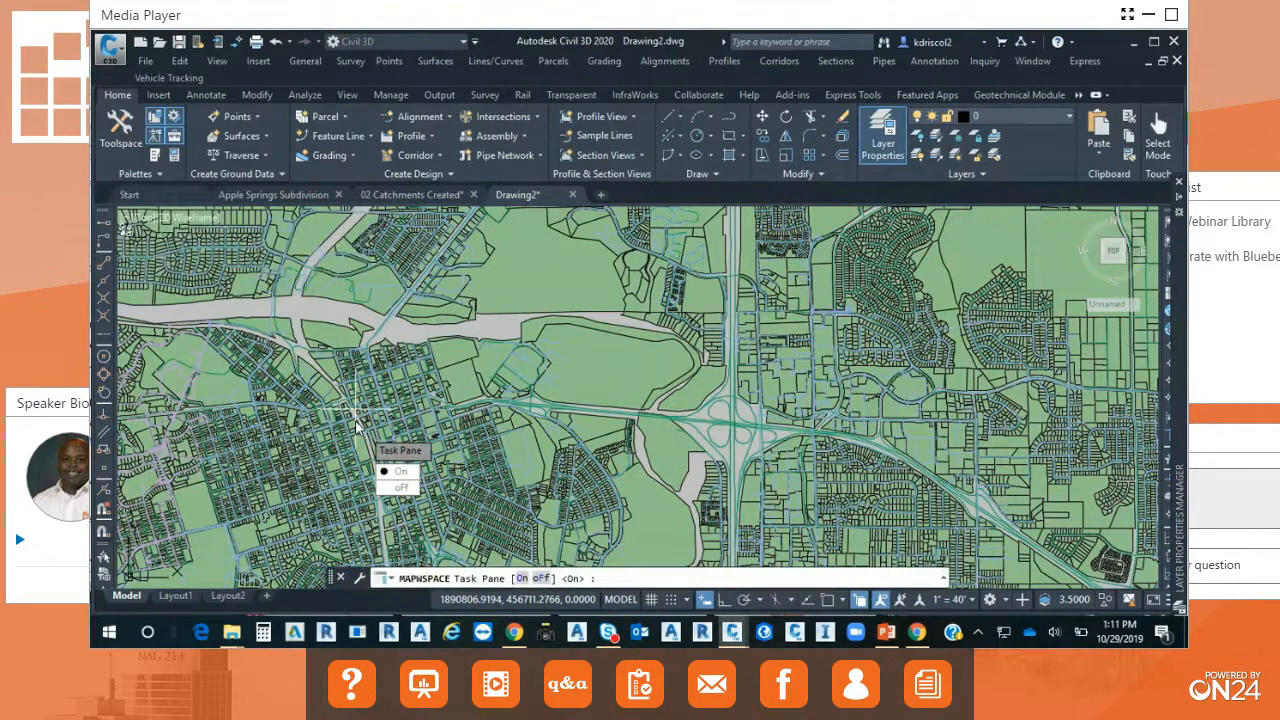
key("Return")
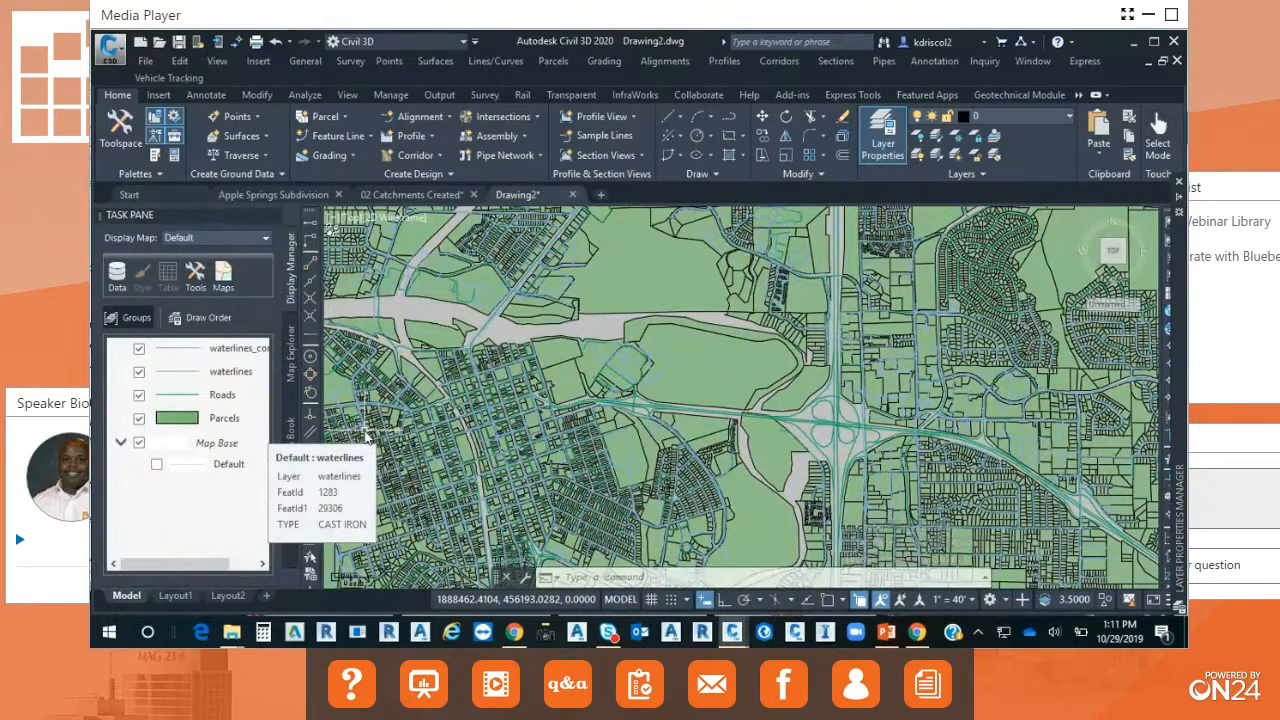
Theme the Parcels layer by the LAND_VALUE property using five equally distributed rules in the yellow-to-orange style range.
left_click(179, 417)
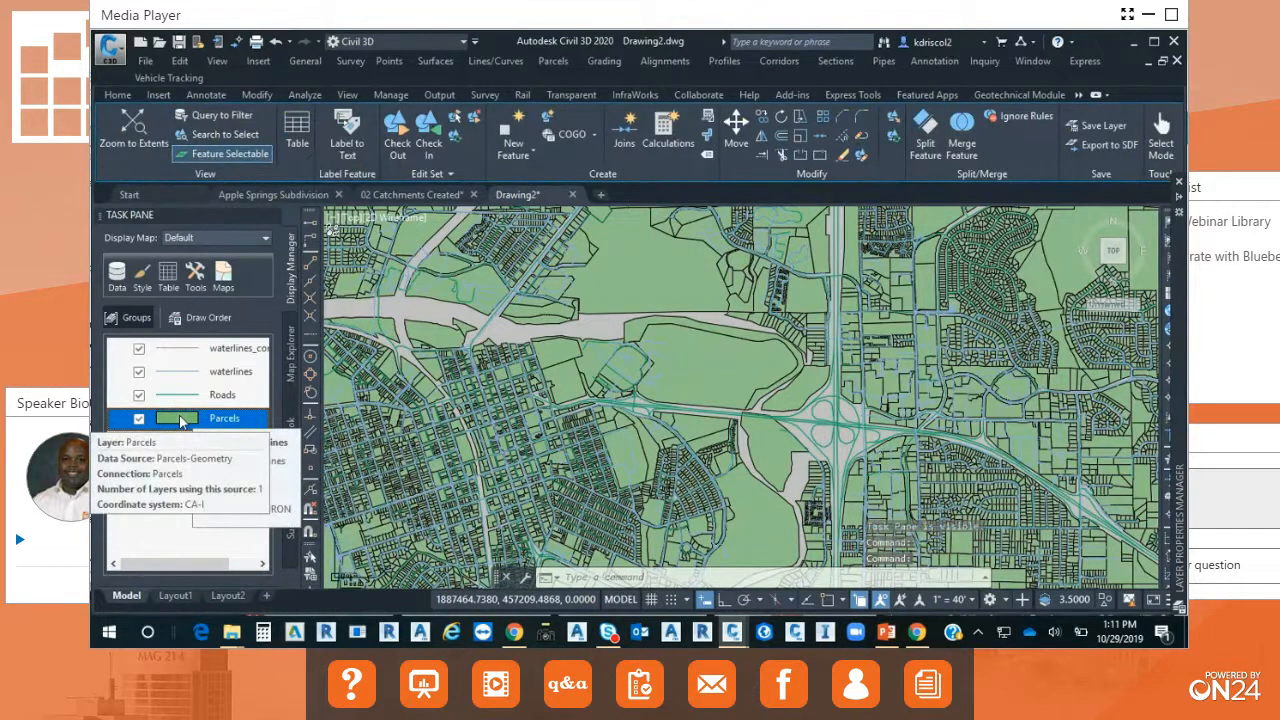
left_click(140, 282)
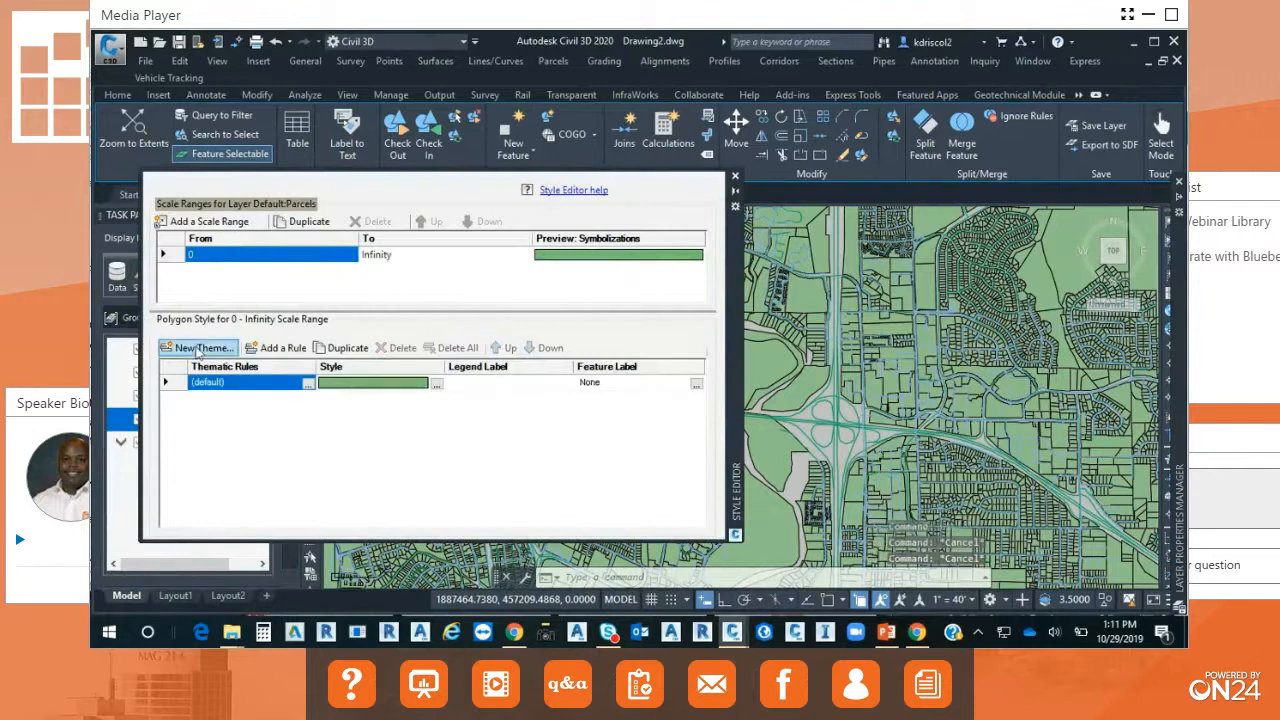
left_click(200, 348)
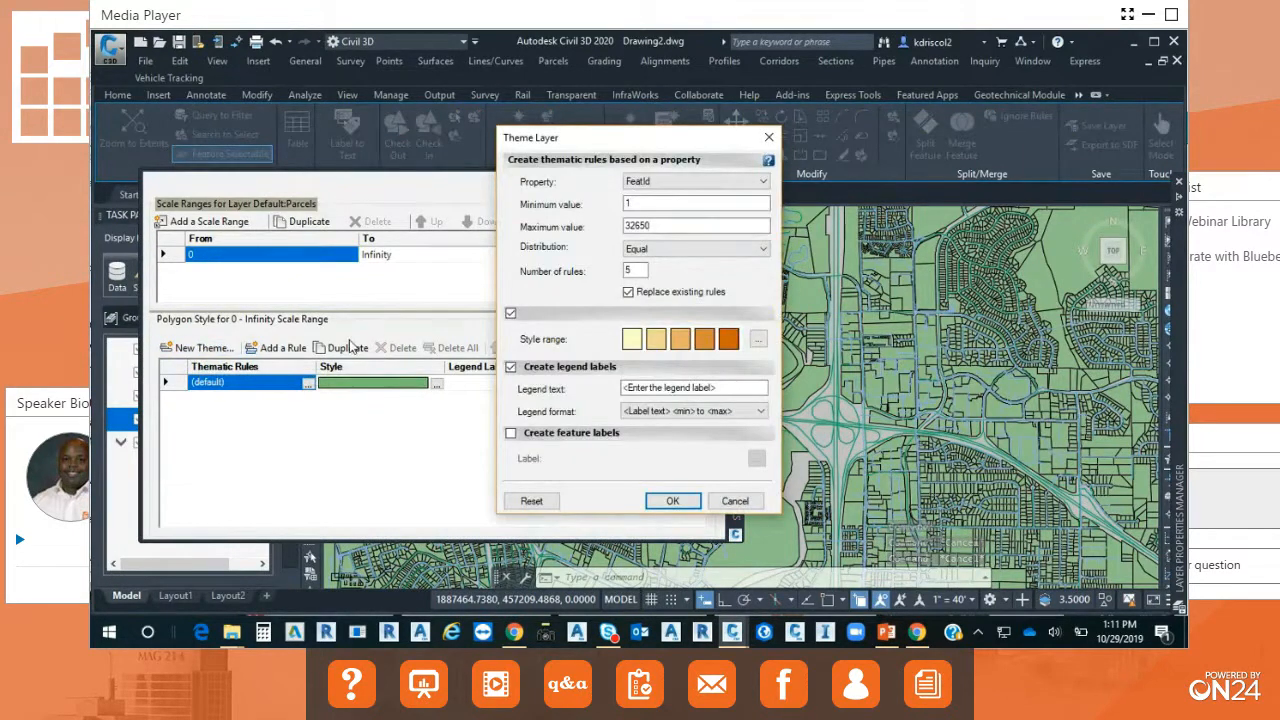
left_click(764, 182)
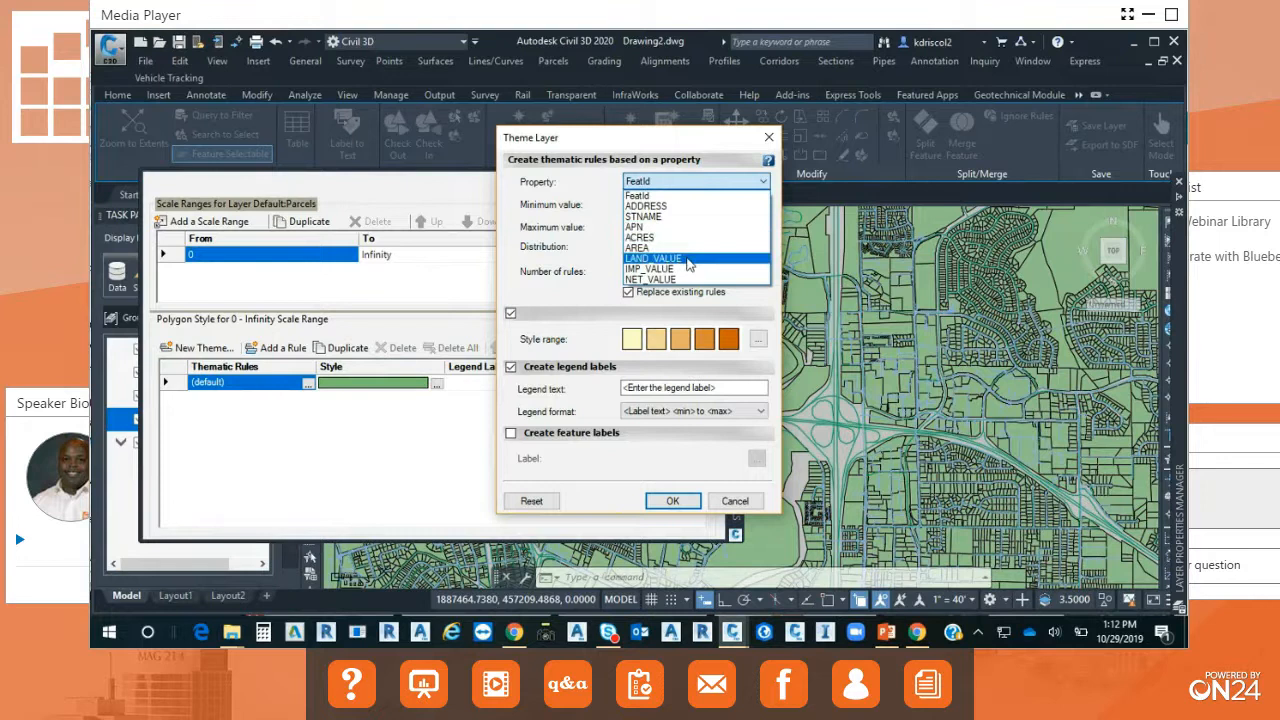
left_click(688, 260)
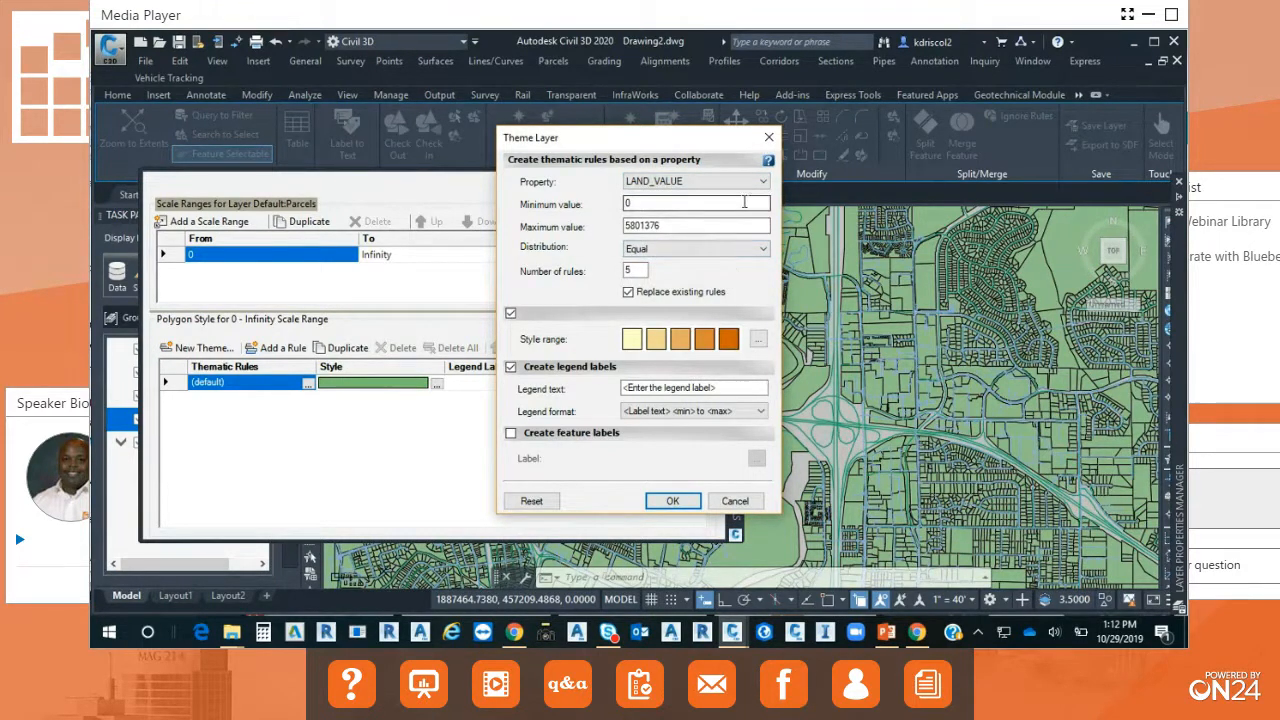
left_click(672, 501)
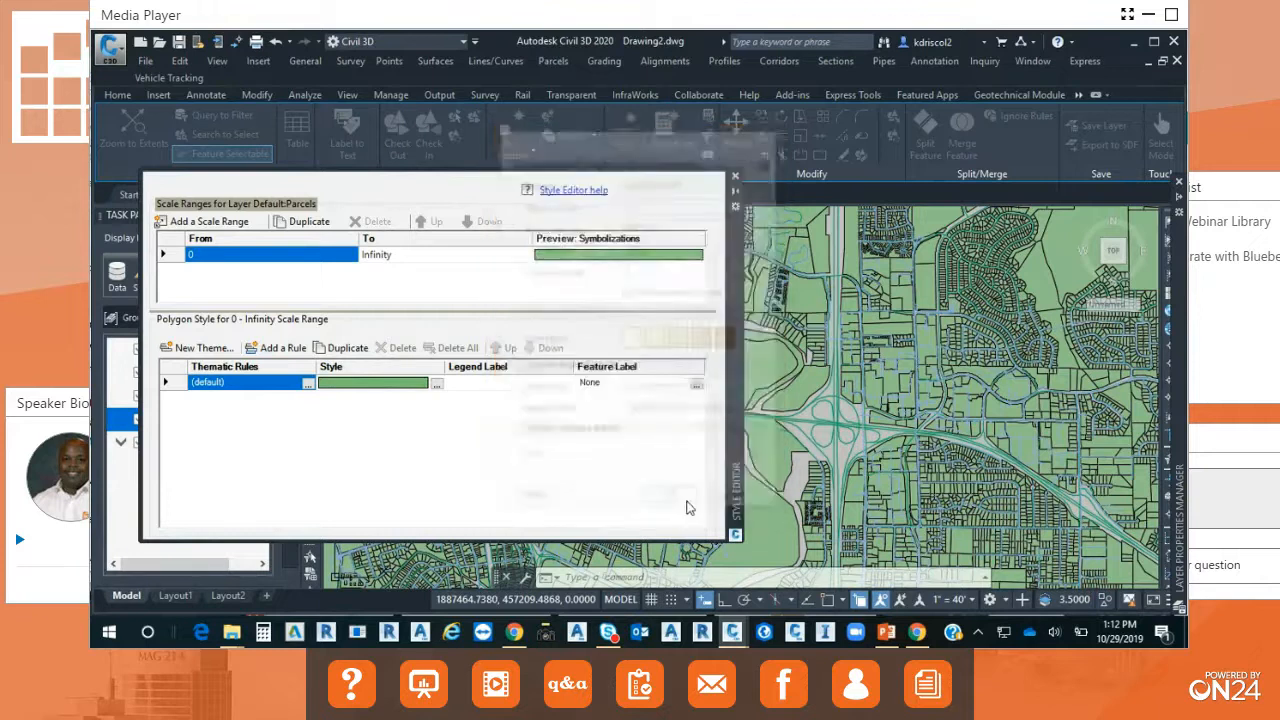
left_click(735, 179)
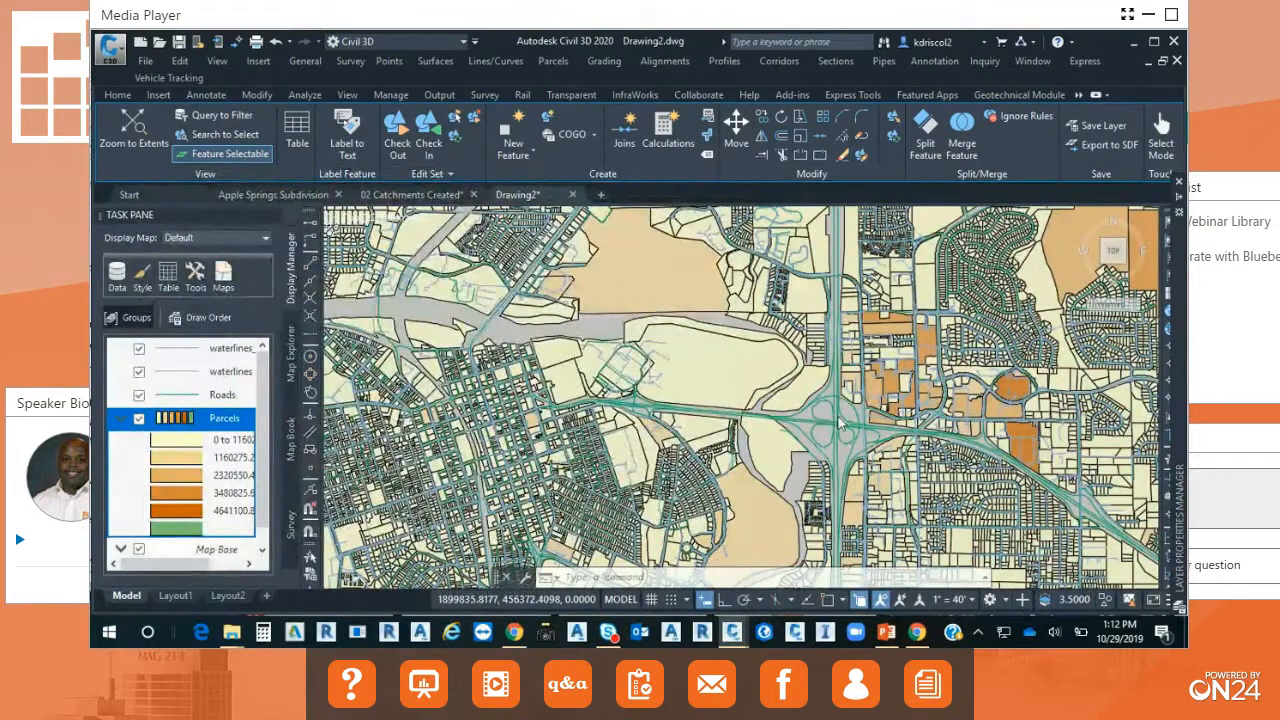
Examine the land-value colouring of the parcels across the whole city map and in the downtown area.
scroll(868, 462, "down", 2)
scroll(780, 418, "down", 1)
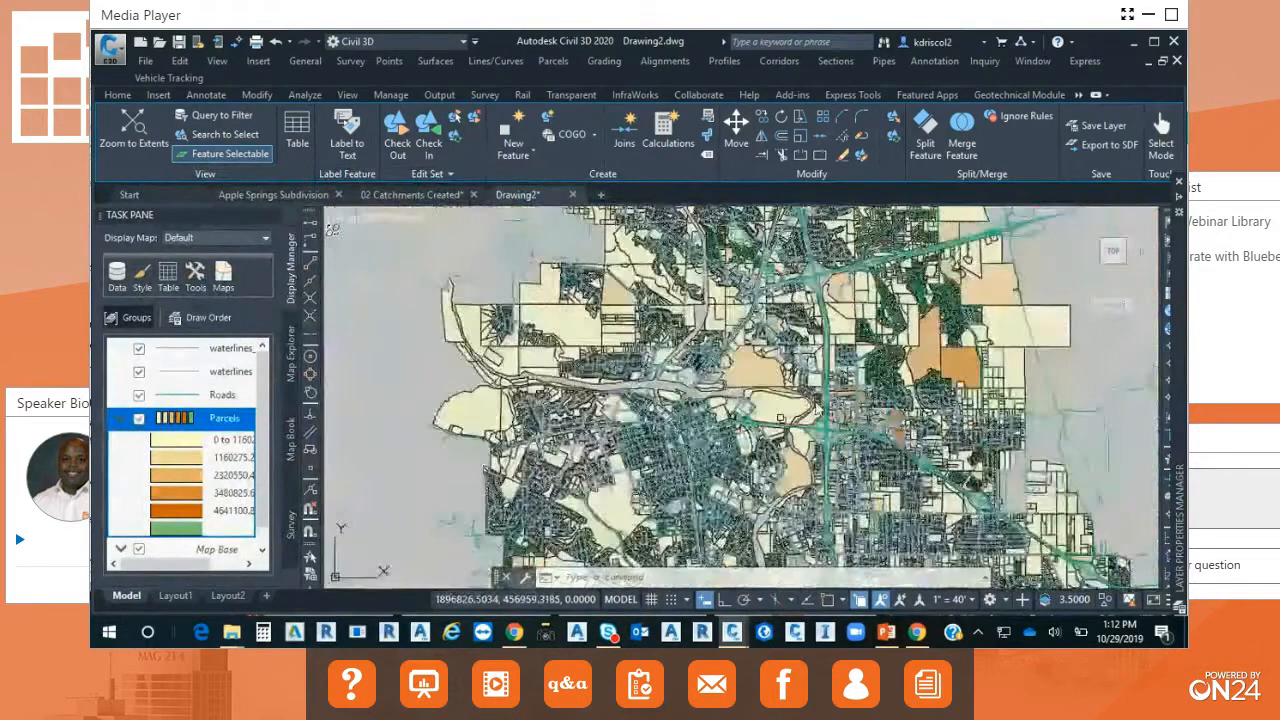
scroll(780, 418, "down", 2)
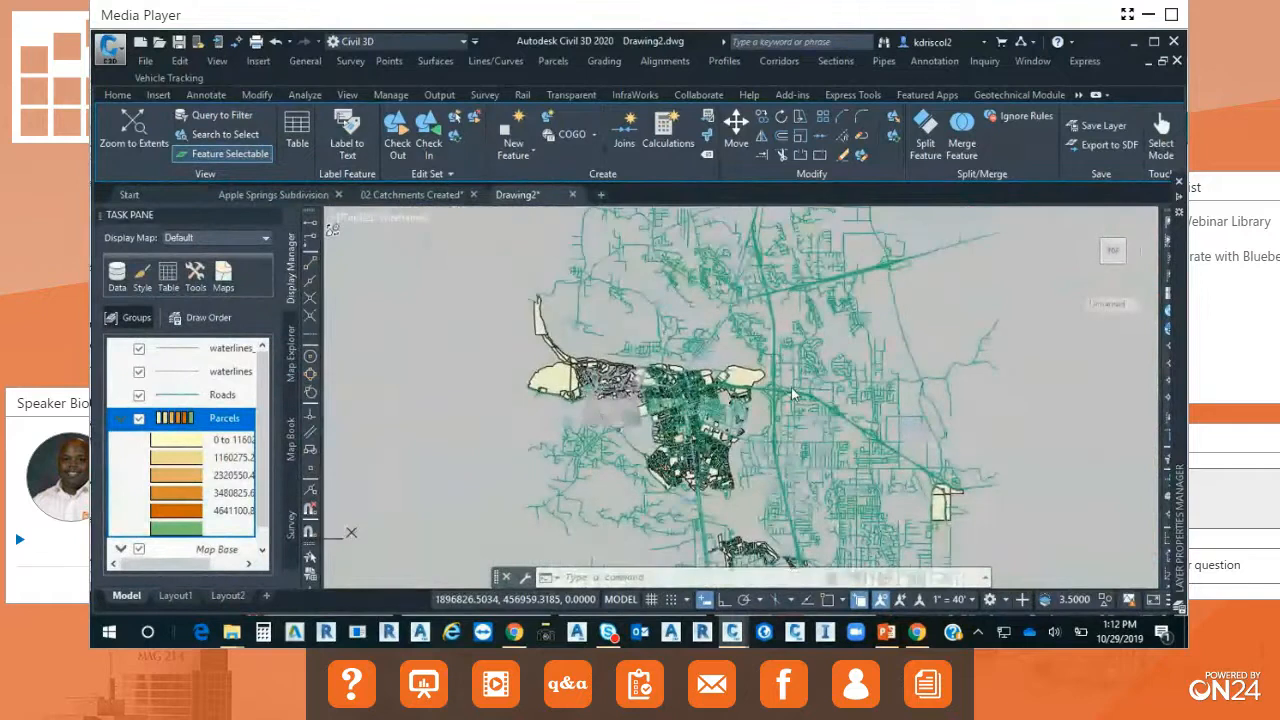
middle_click_drag(791, 388, 930, 376)
middle_click_drag(1061, 396, 704, 375)
scroll(720, 380, "up", 1)
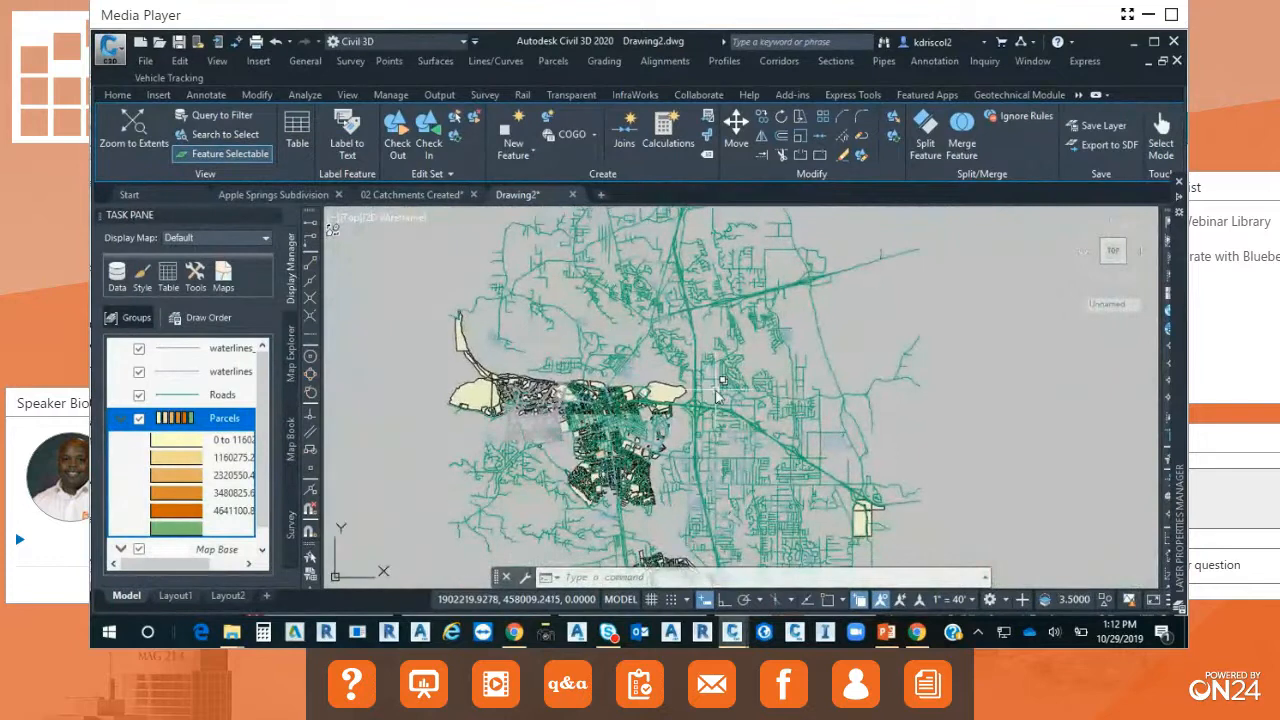
mouse_move(716, 396)
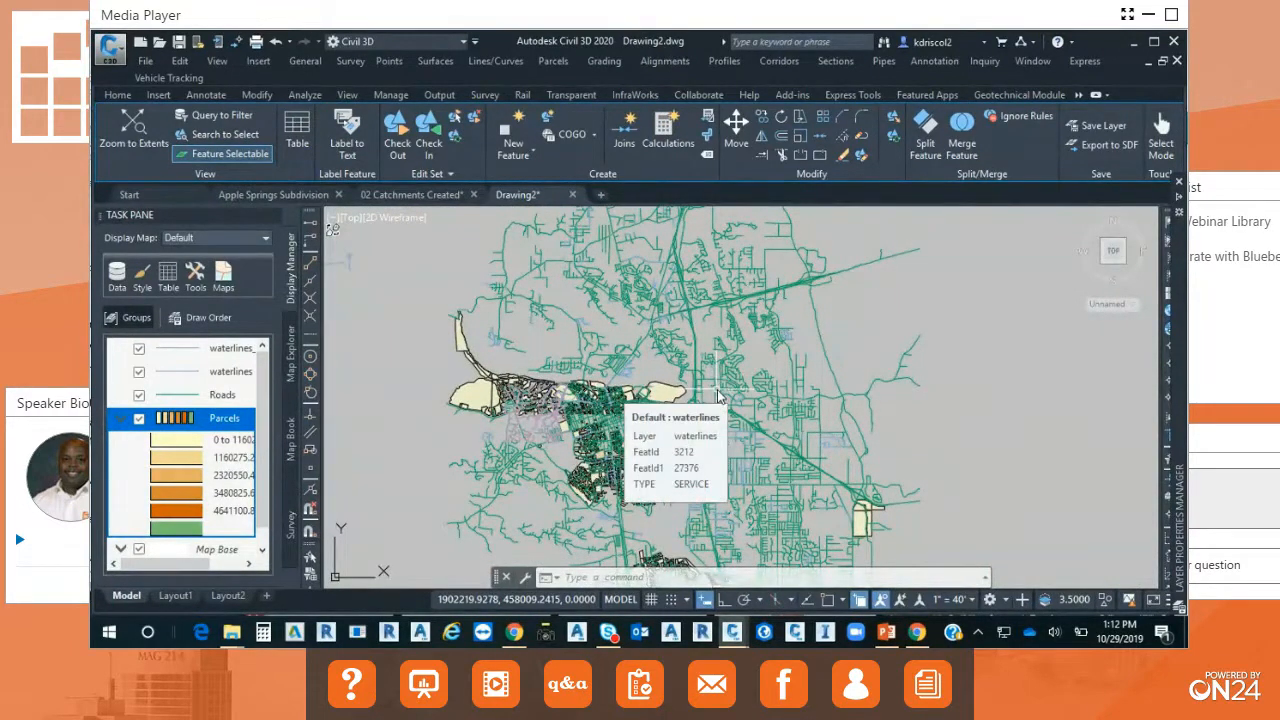
scroll(716, 396, "up", 5)
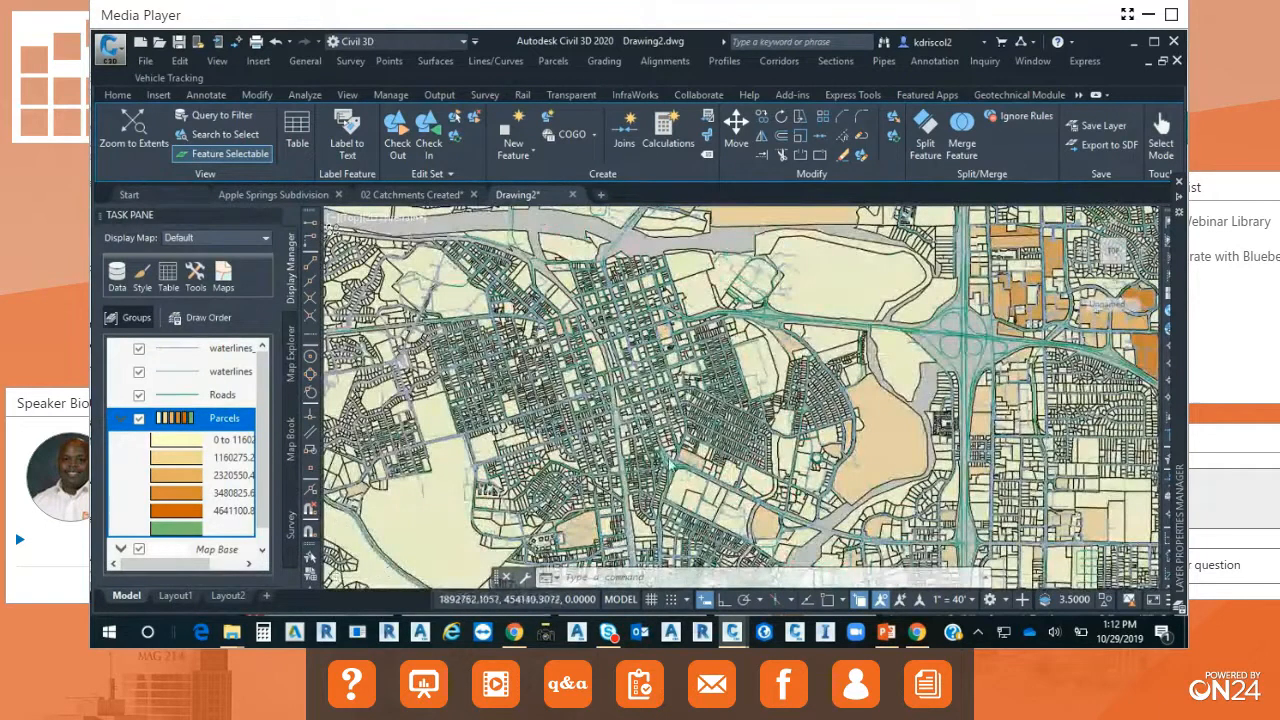
Open the Parcels data table, locate the parcel with FeatId 8 on the map, and close the table with the selection cleared.
scroll(650, 483, "down", 3)
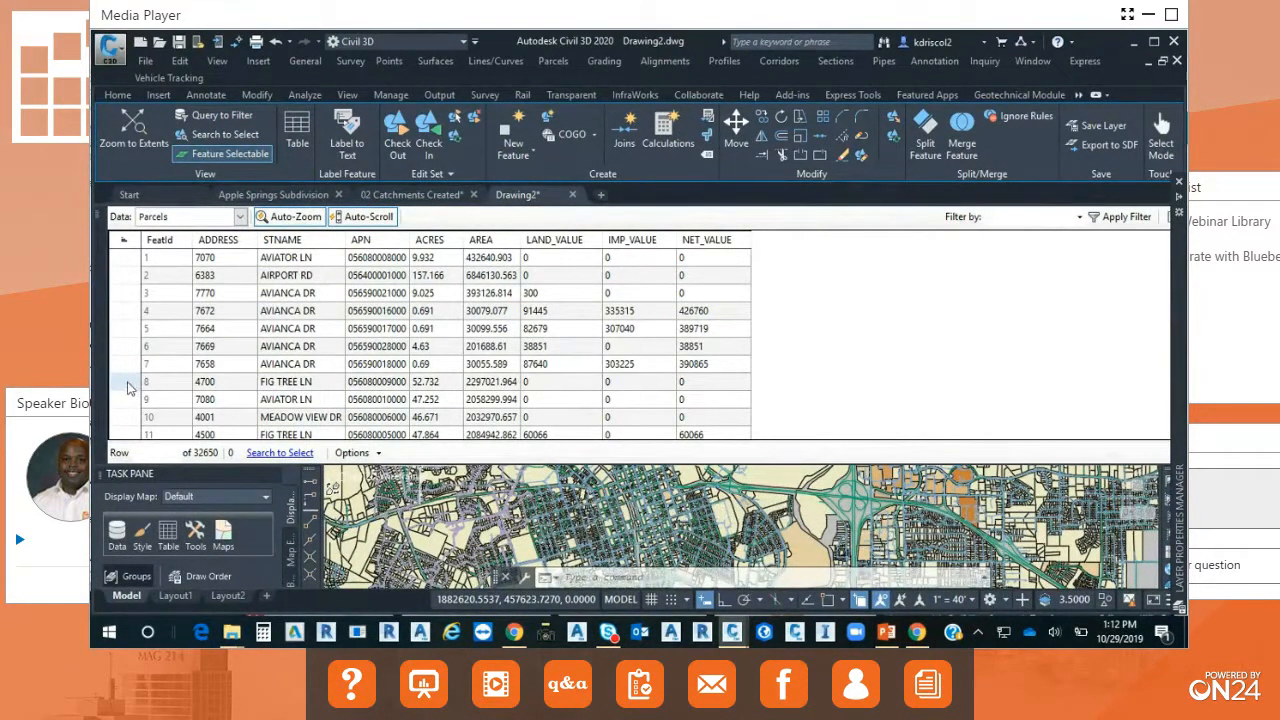
left_click(127, 384)
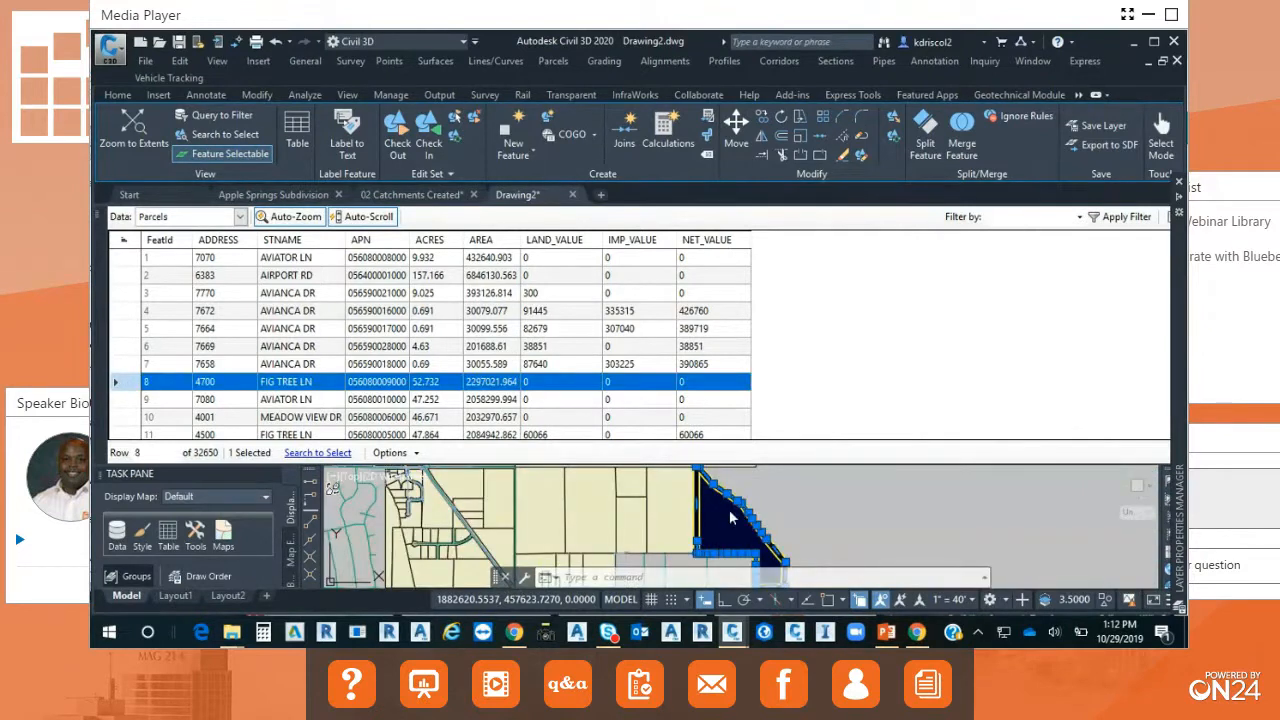
scroll(841, 521, "down", 1)
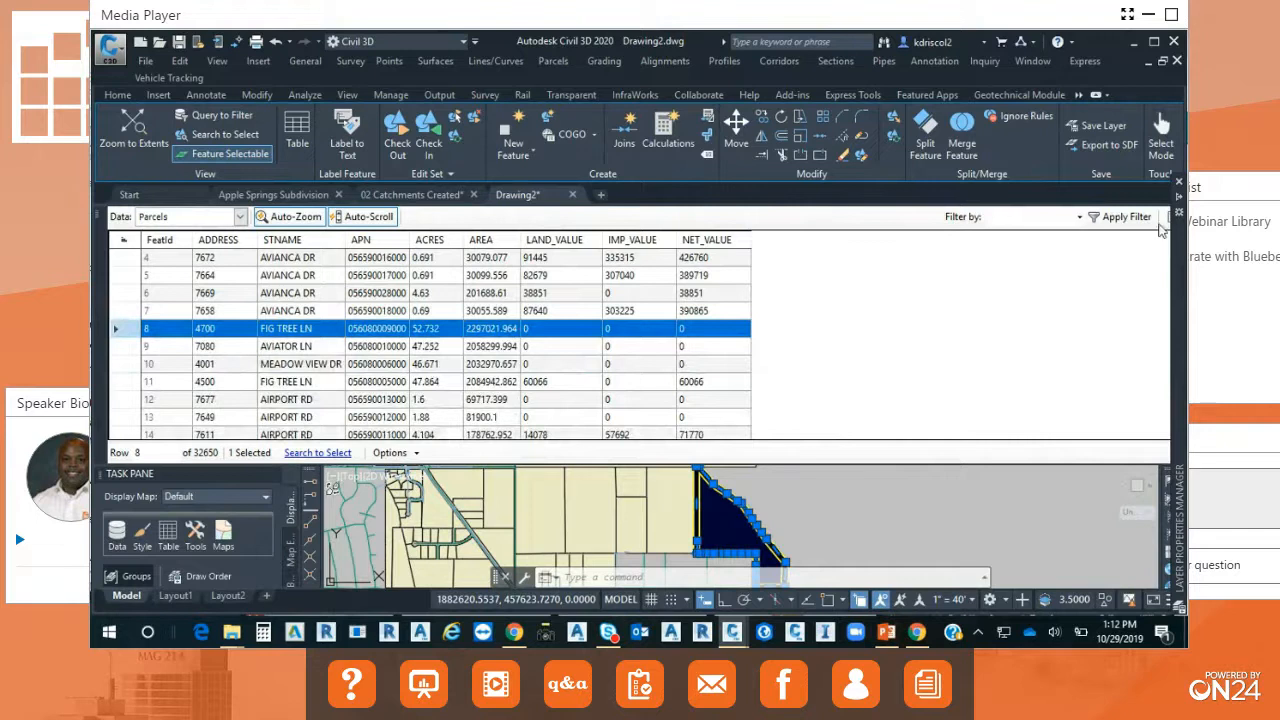
left_click(100, 212)
key("Escape")
key("Escape")
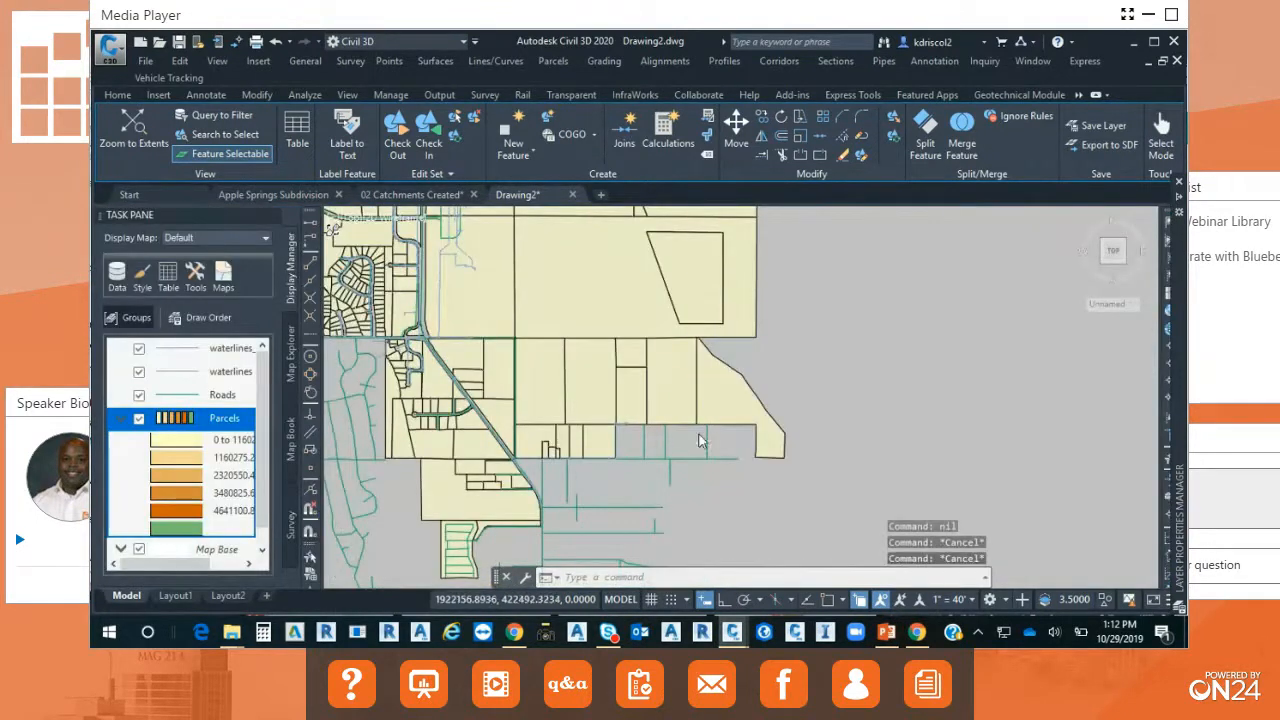
Filter the Parcels layer to features inside a rectangle drawn around the neighbourhoods along the main road west of the downtown grid.
scroll(839, 472, "down", 4)
scroll(760, 437, "down", 5)
middle_click_drag(659, 407, 680, 556)
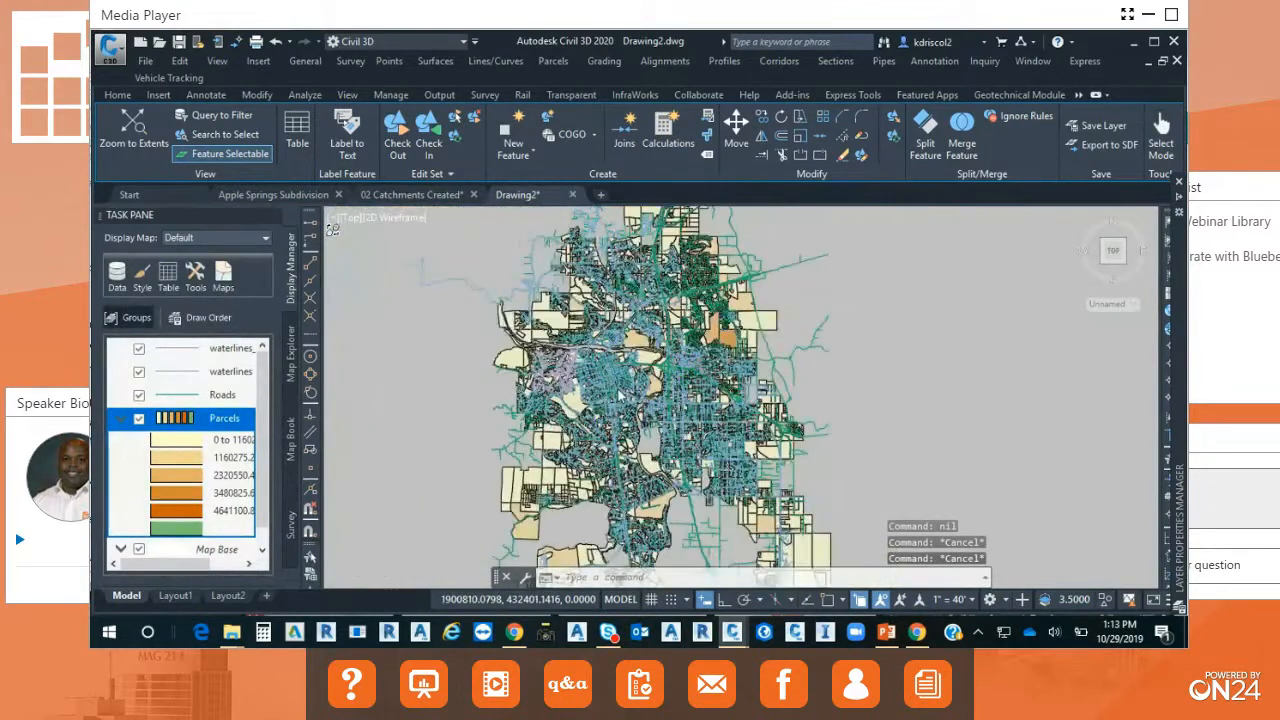
scroll(621, 395, "up", 6)
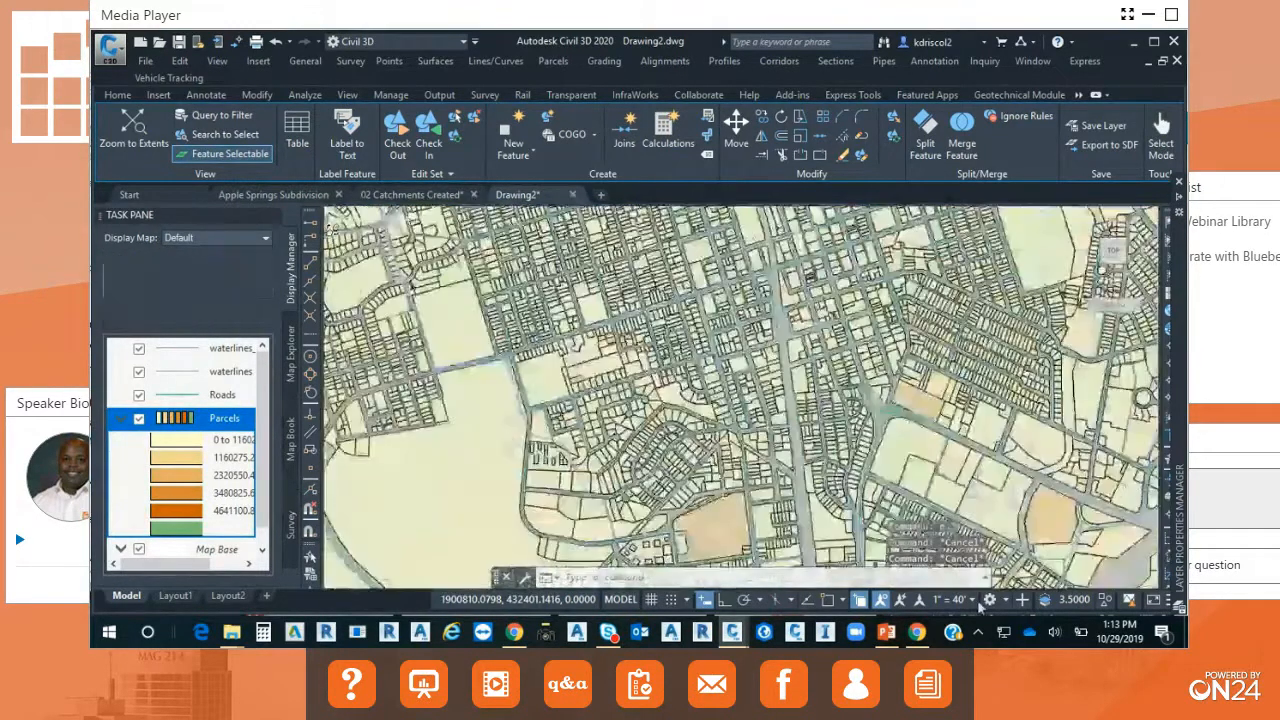
middle_click_drag(621, 395, 980, 607)
scroll(663, 391, "up", 3)
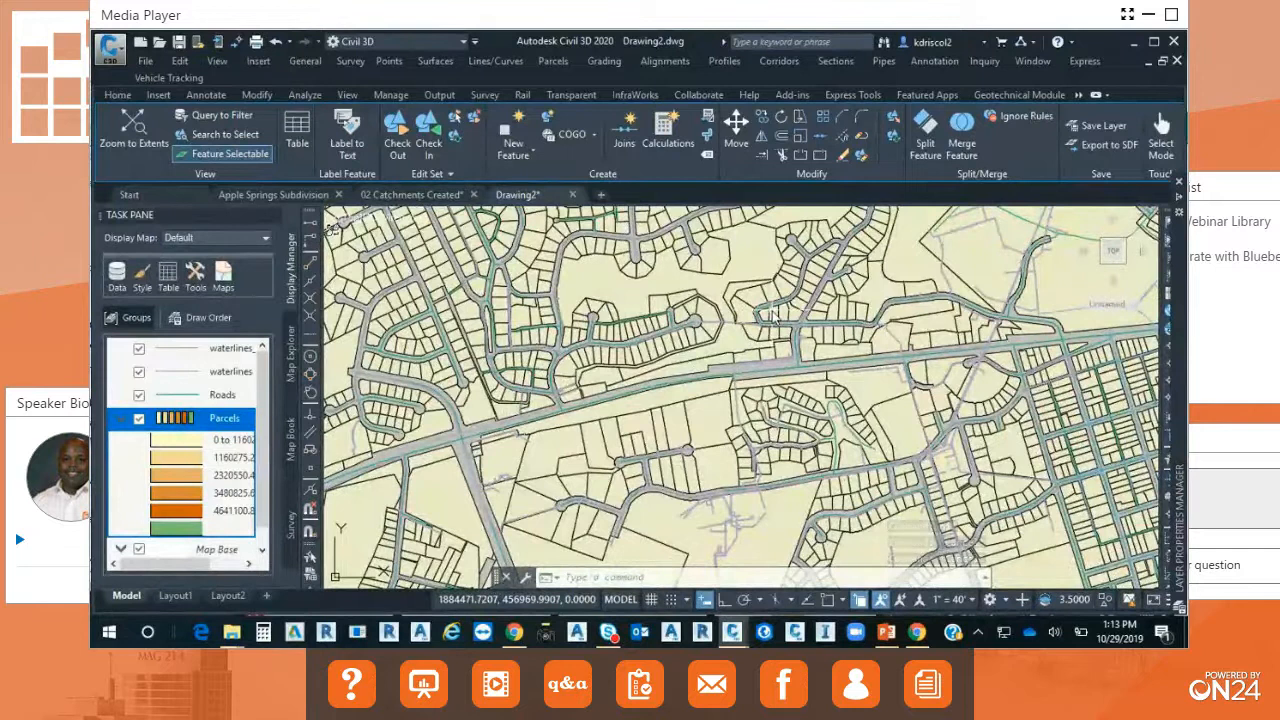
mouse_move(660, 328)
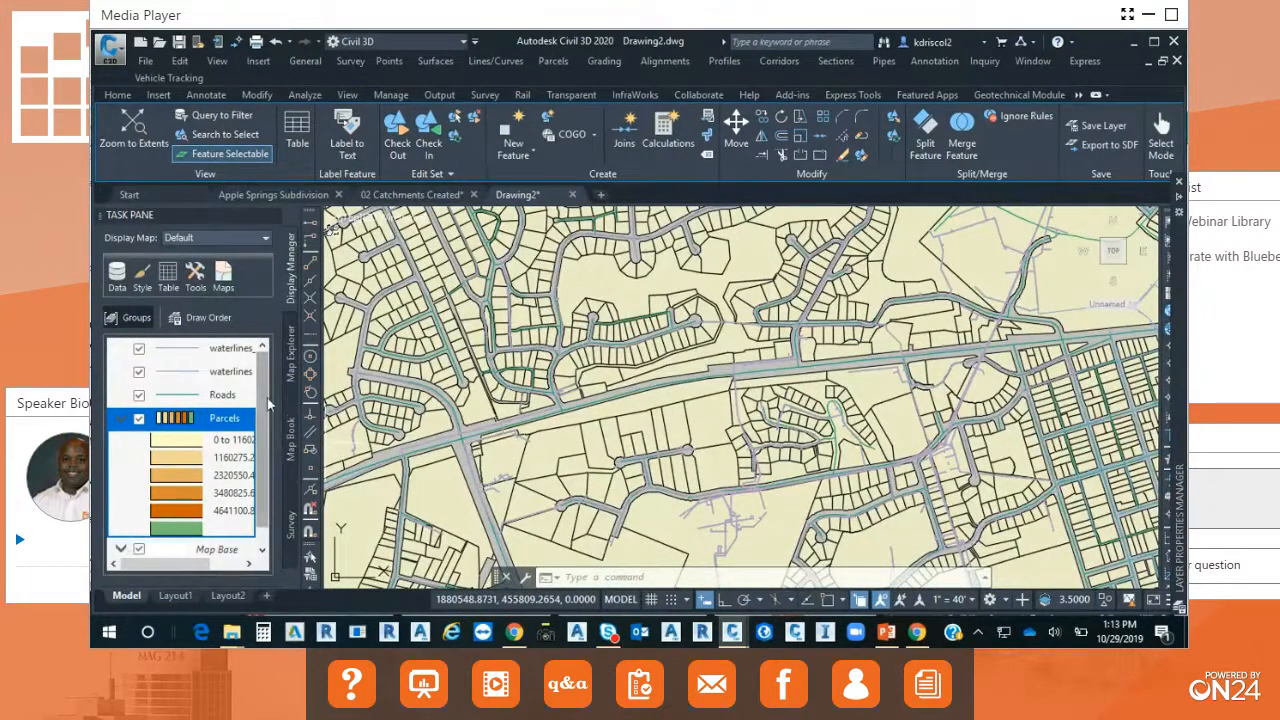
left_click(178, 422)
right_click(178, 422)
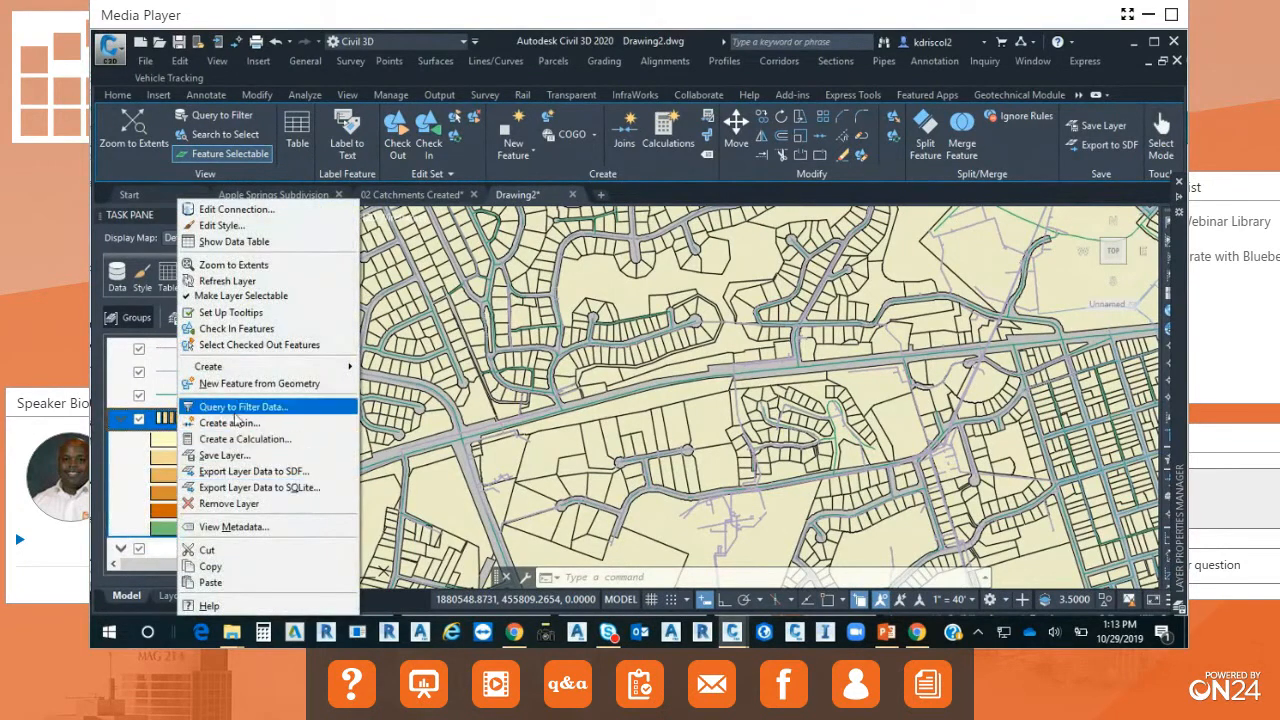
key("Escape")
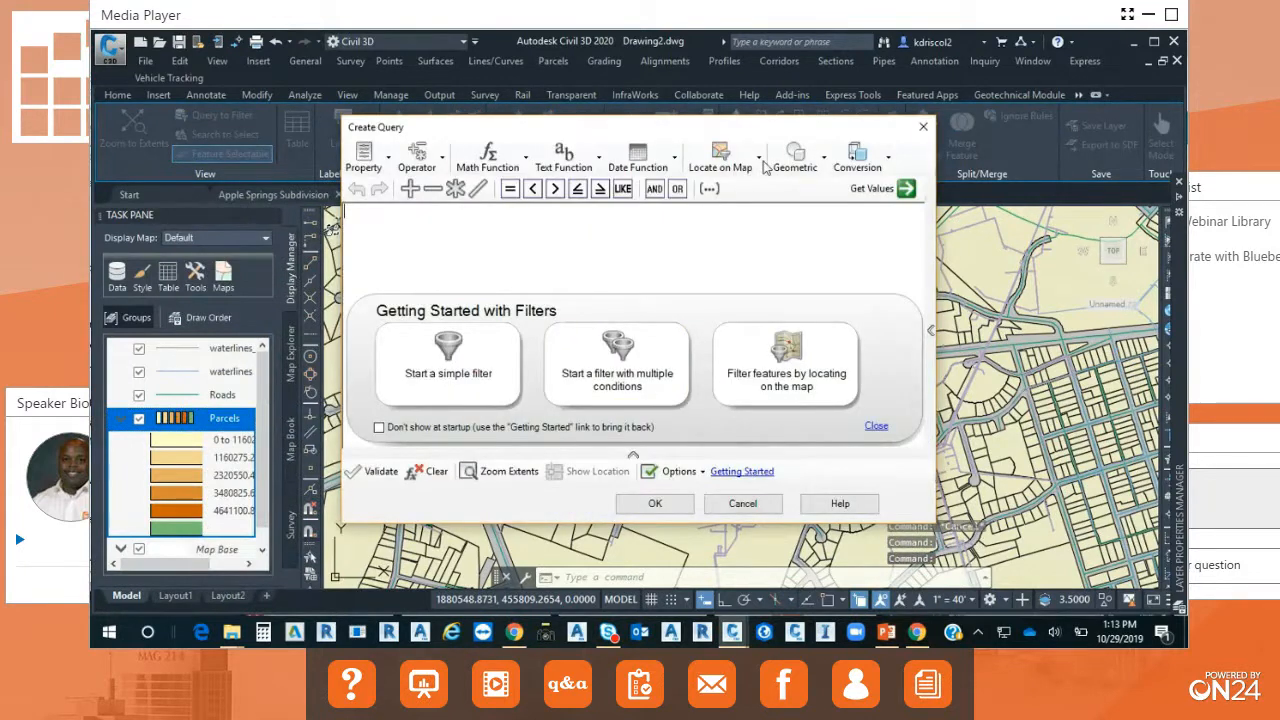
left_click(728, 160)
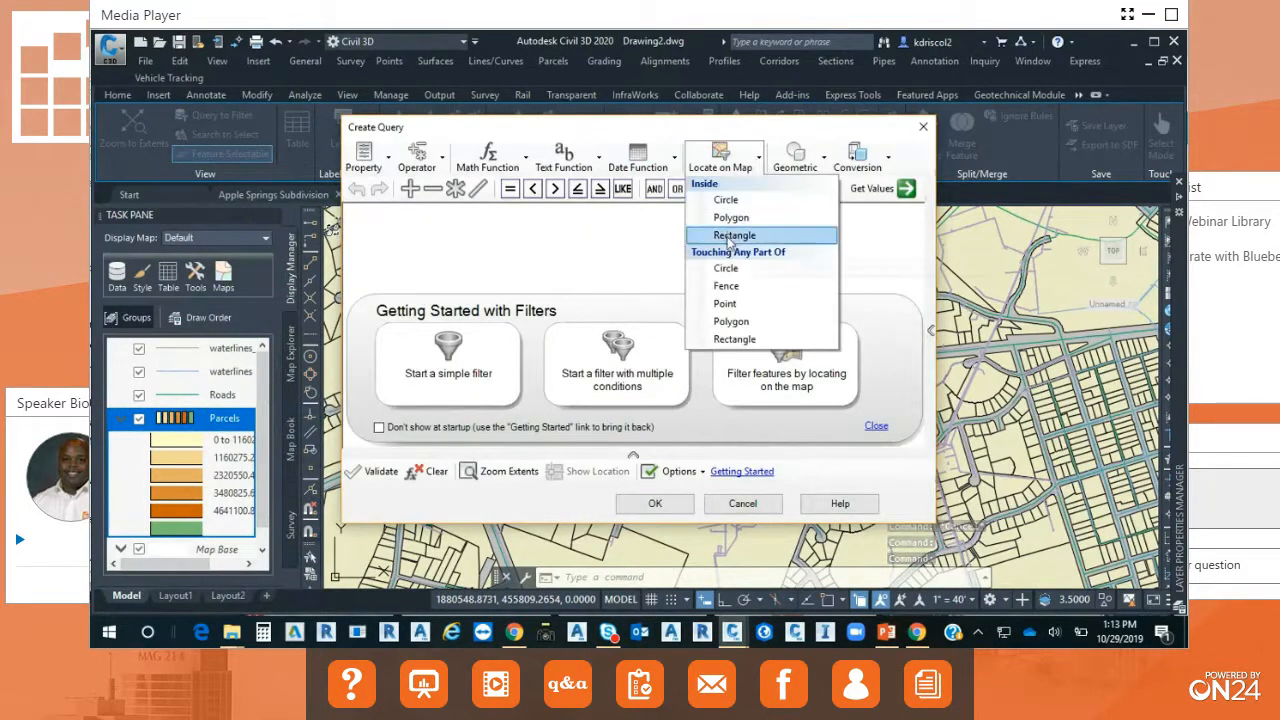
left_click(731, 236)
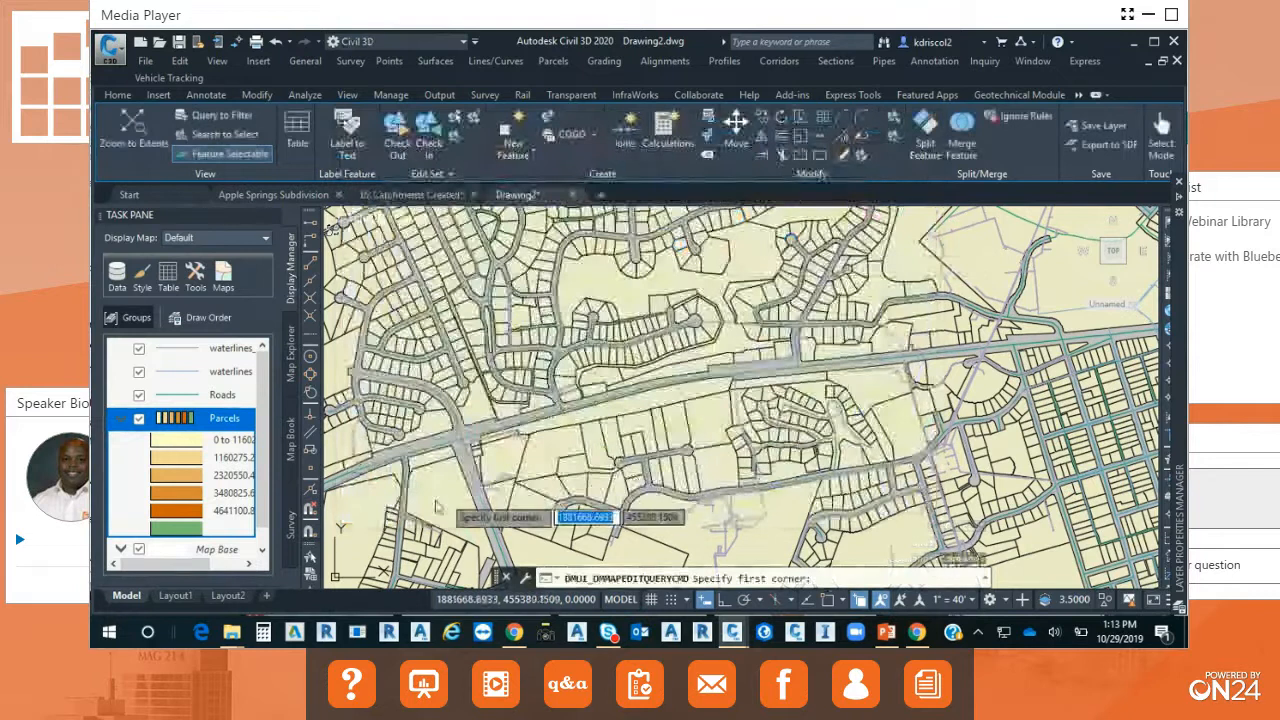
left_click(355, 578)
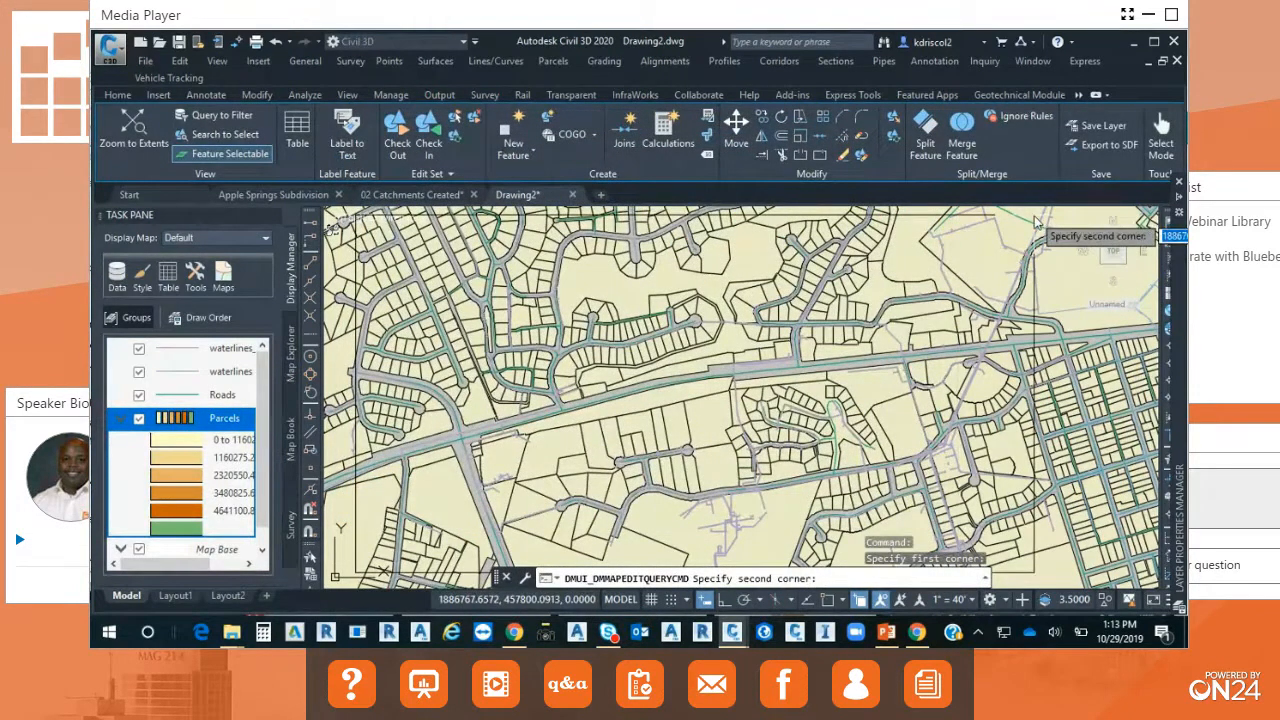
left_click(1036, 222)
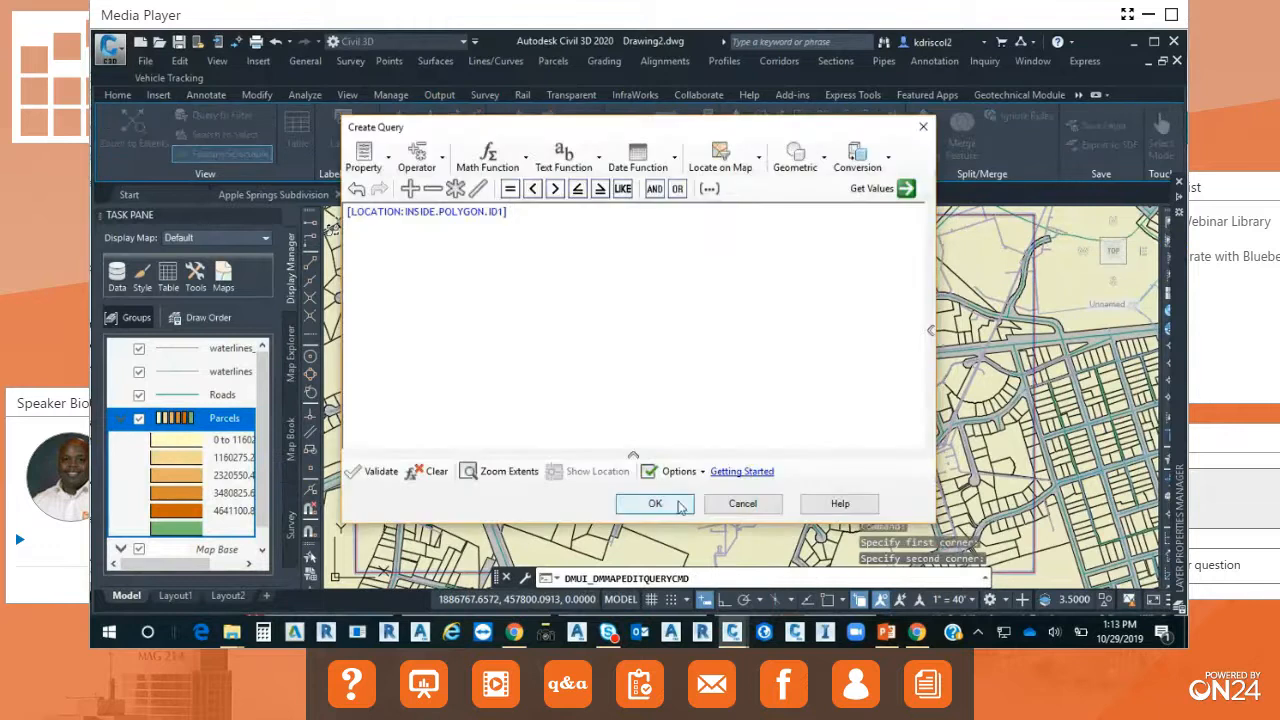
left_click(655, 504)
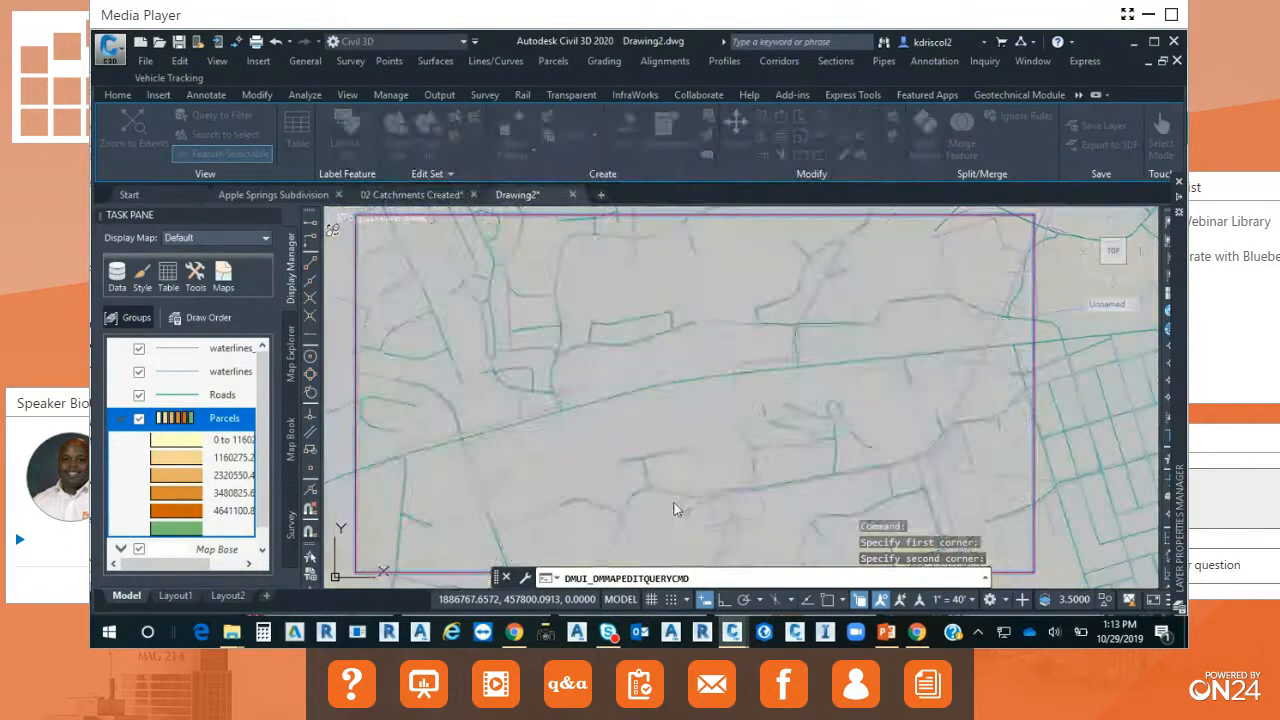
scroll(811, 484, "down", 3)
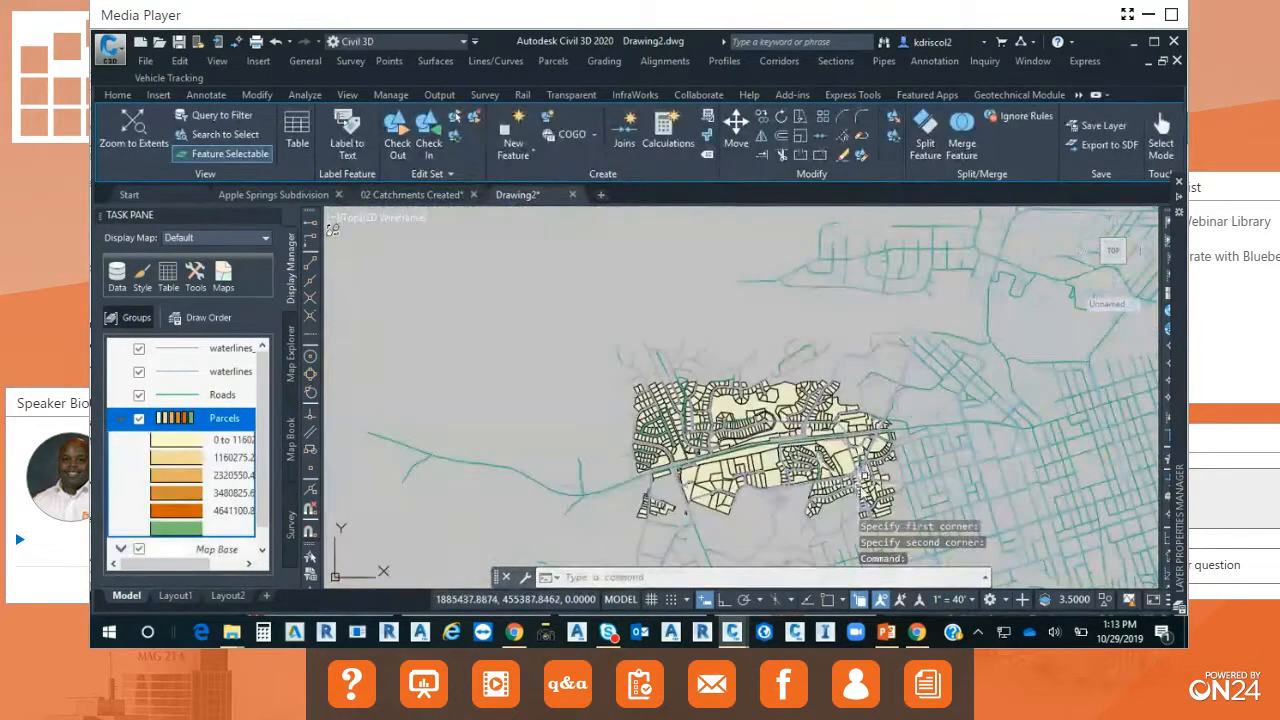
scroll(885, 455, "up", 4)
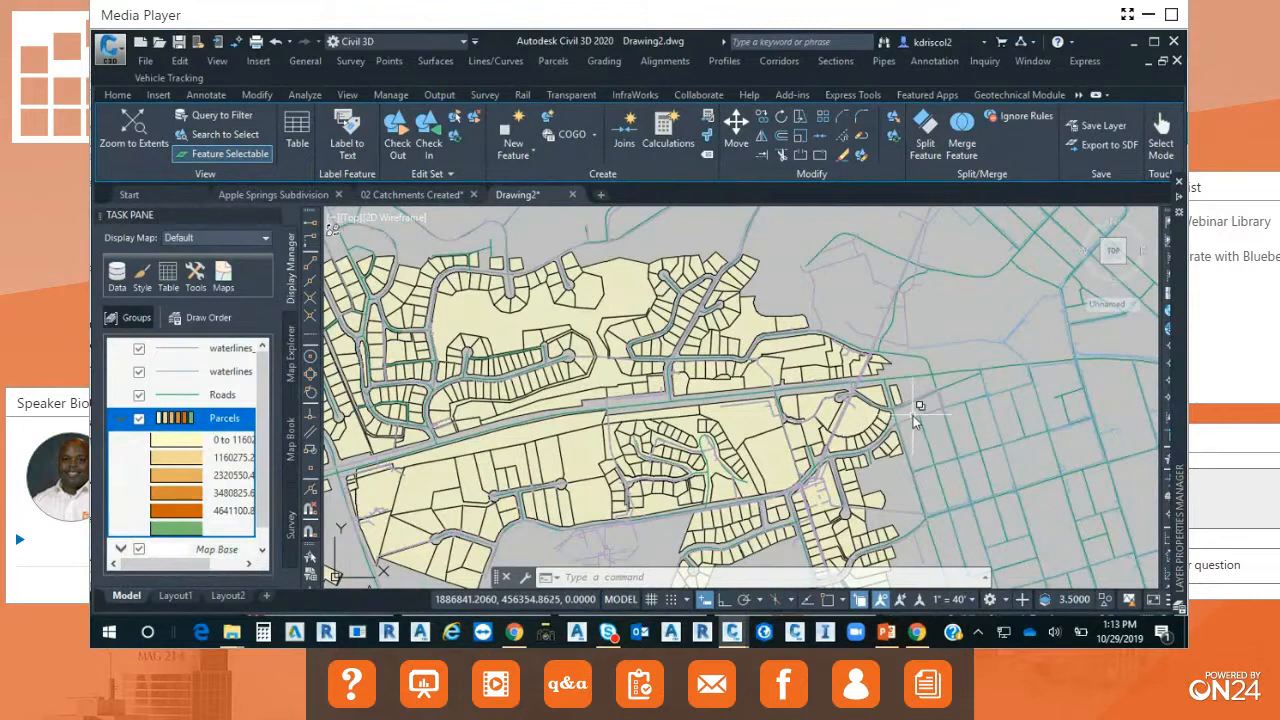
Turn on the Aerial online map beneath the drawing, agreeing to use Online Map Data, and list the available map types.
left_click(1078, 96)
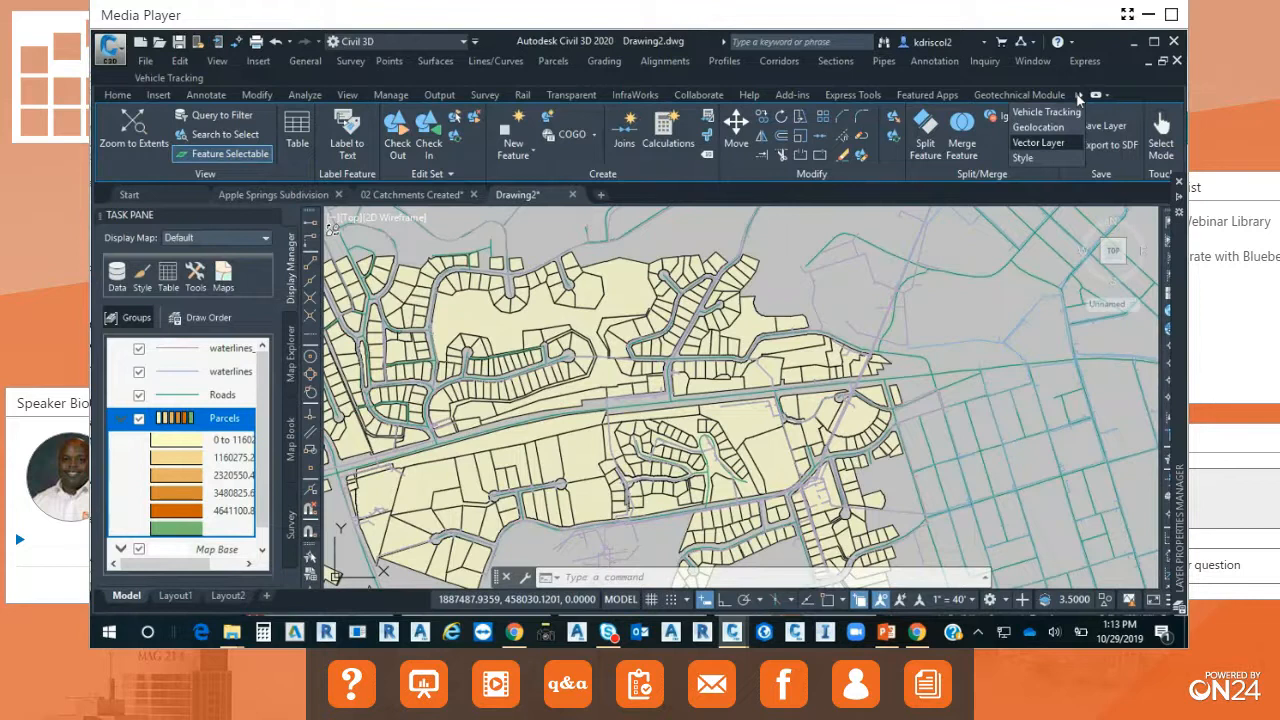
left_click(1040, 127)
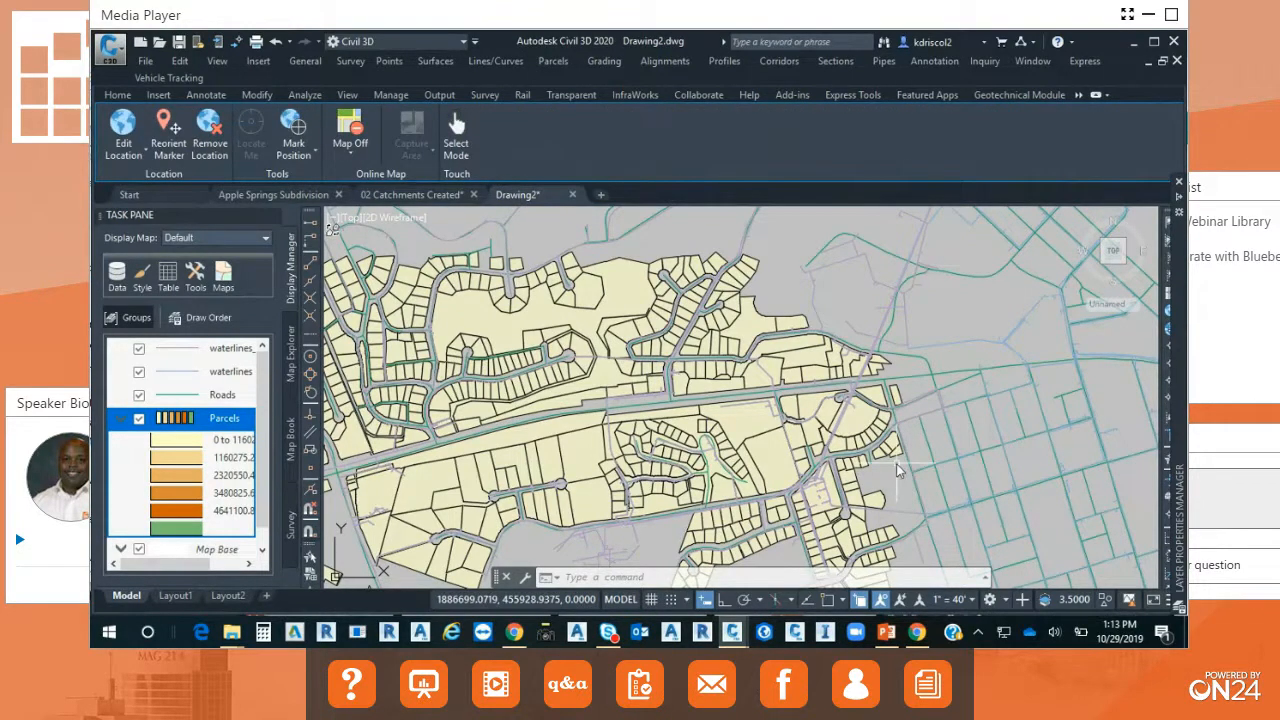
left_click(348, 150)
left_click(340, 182)
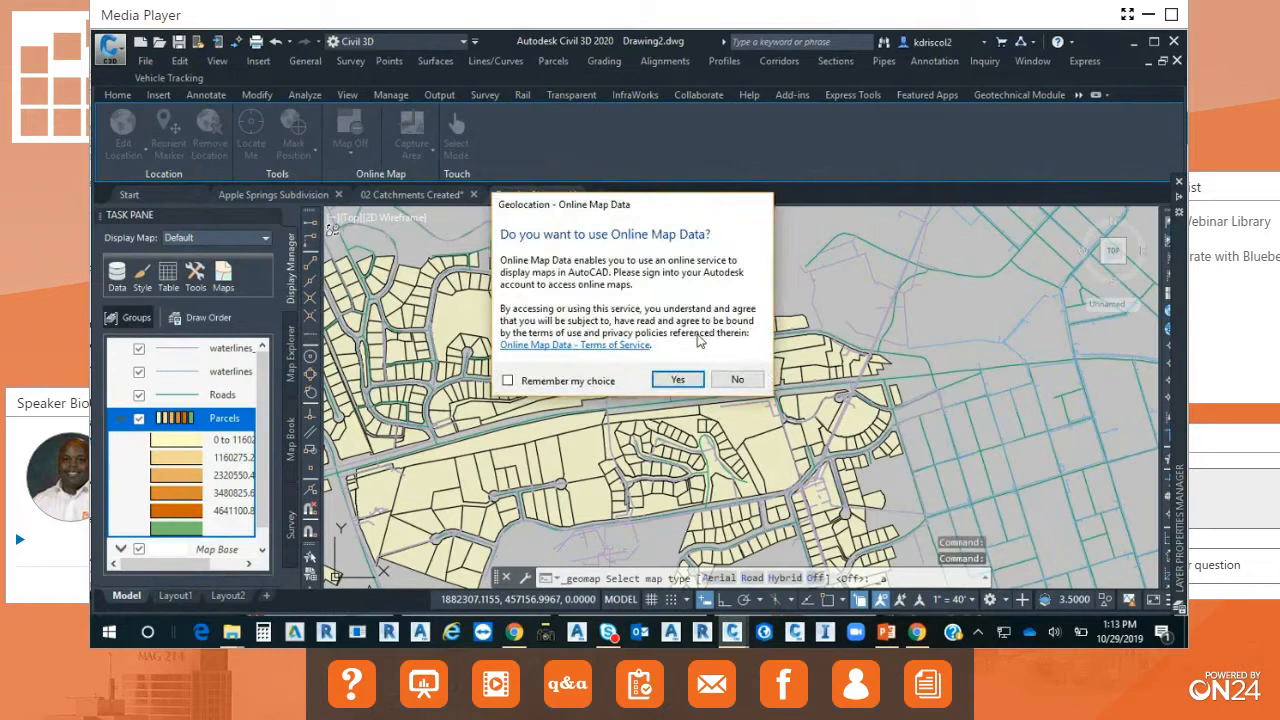
left_click(678, 380)
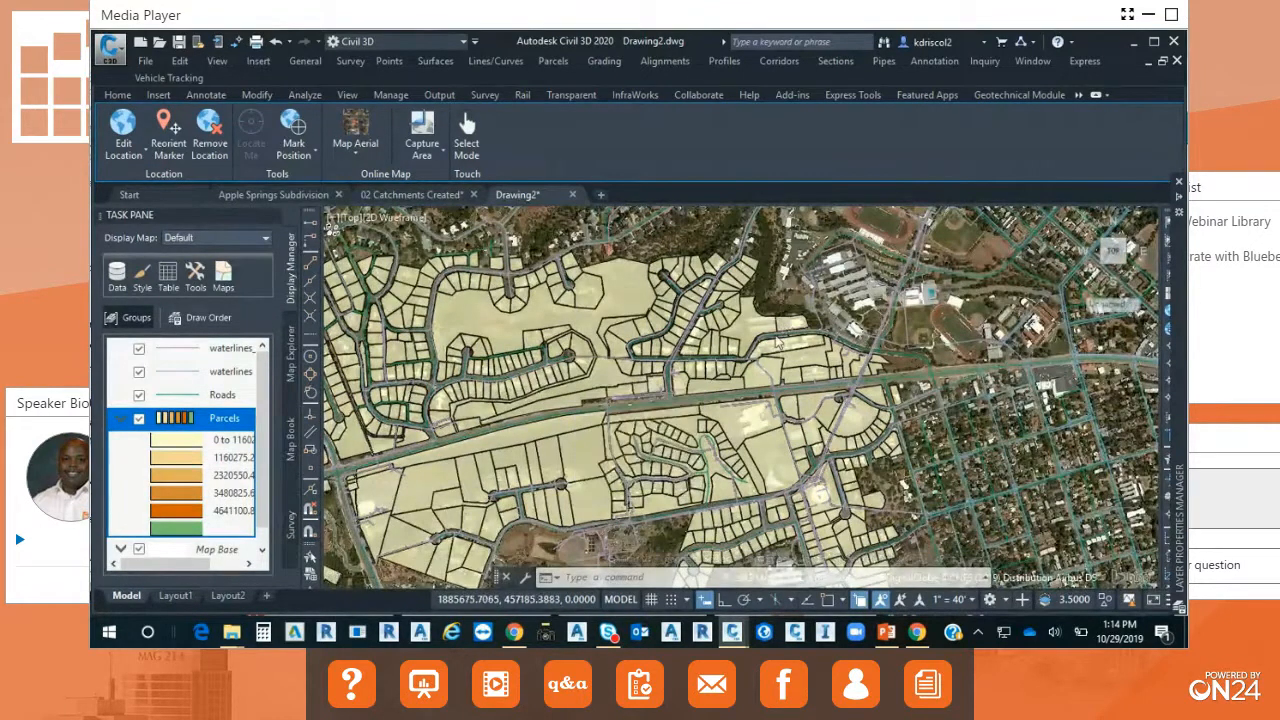
scroll(778, 343, "down", 2)
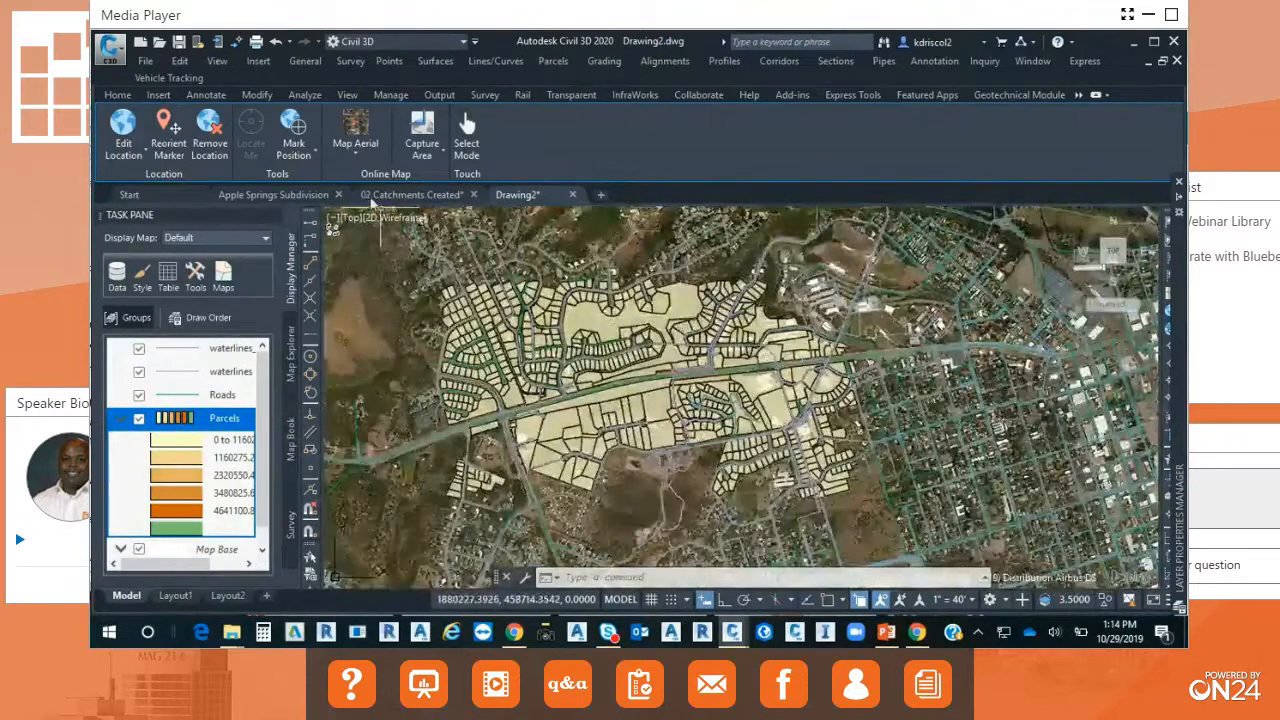
left_click(358, 152)
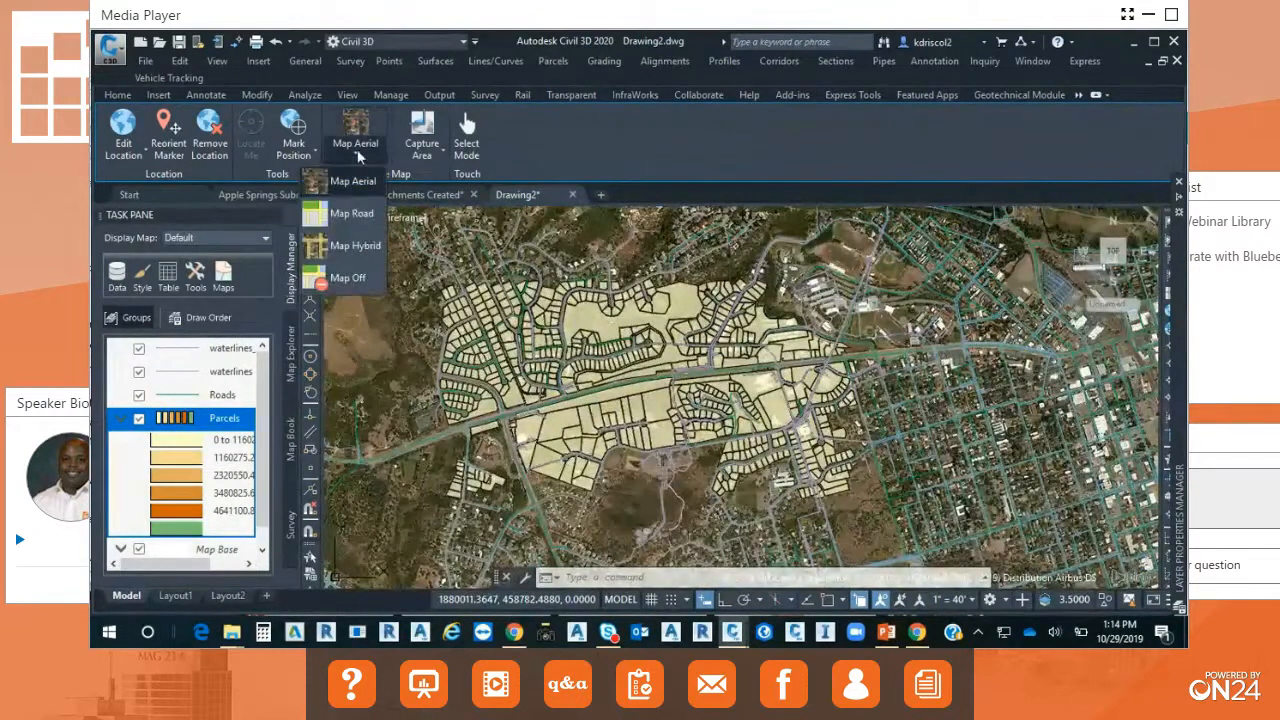
Capture the aerial online map as an image over a rectangle enclosing the filtered parcels and their surroundings.
left_click(418, 155)
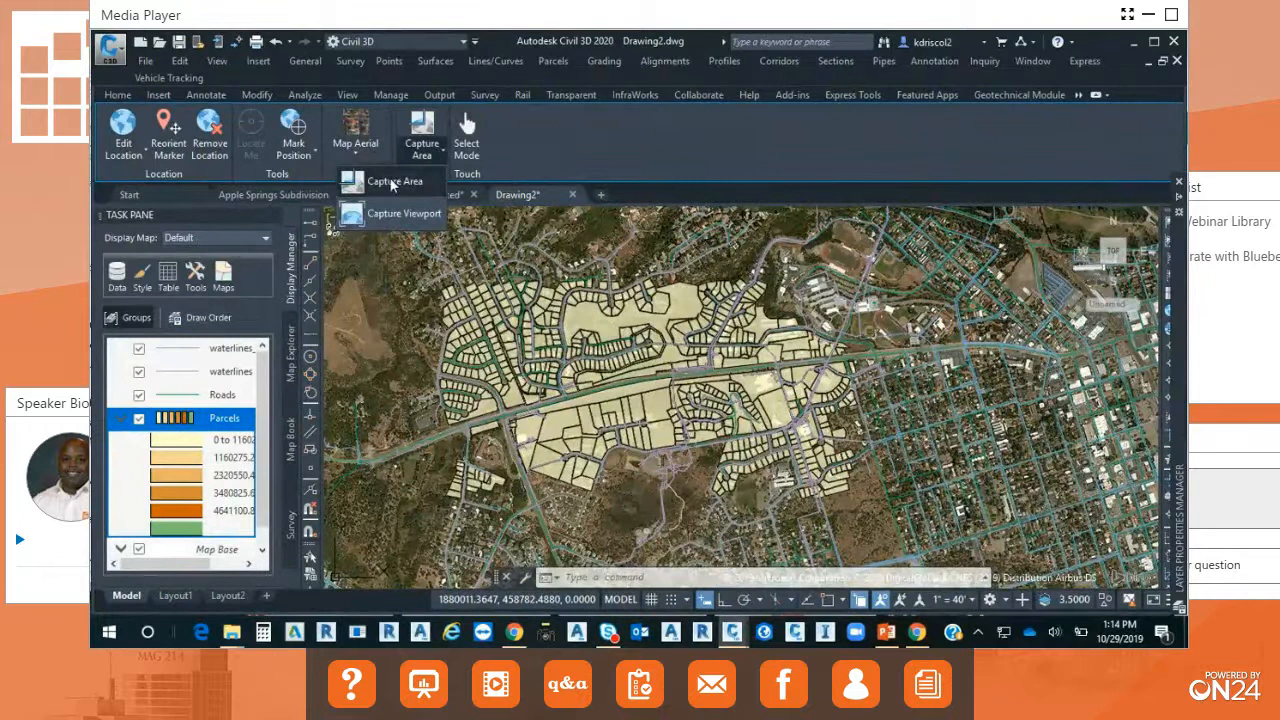
left_click(378, 207)
left_click(382, 524)
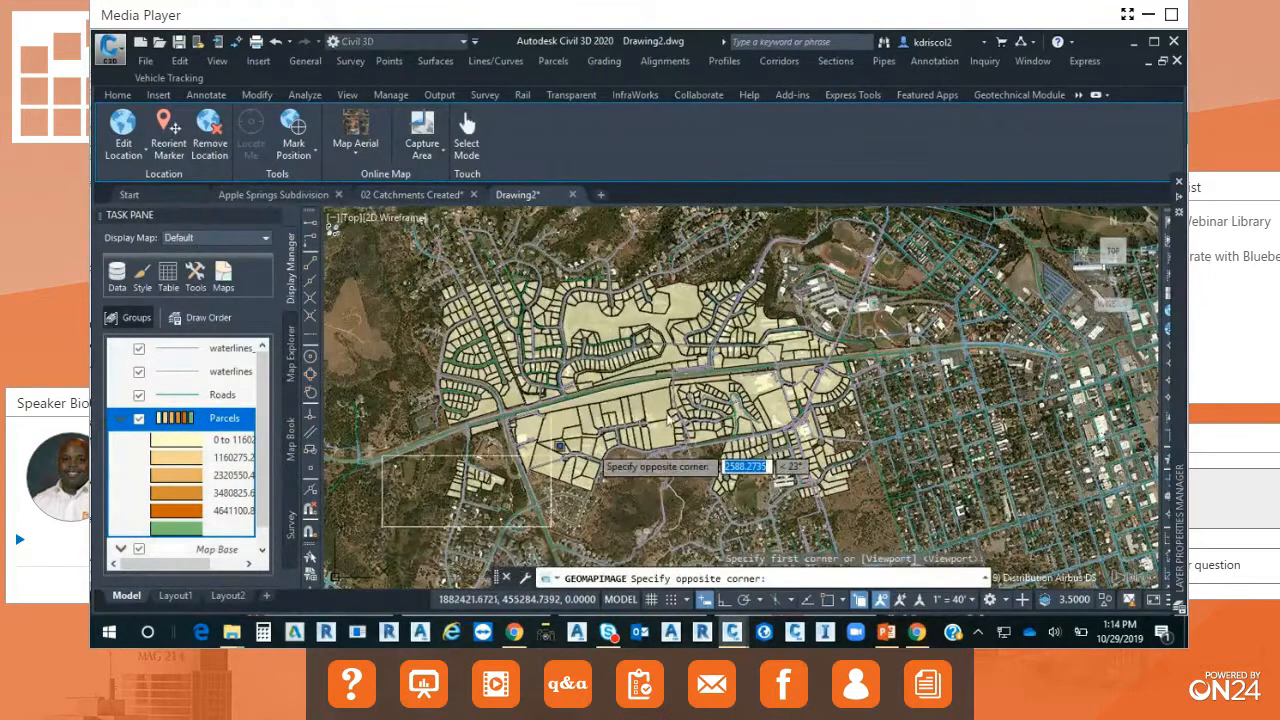
left_click(906, 240)
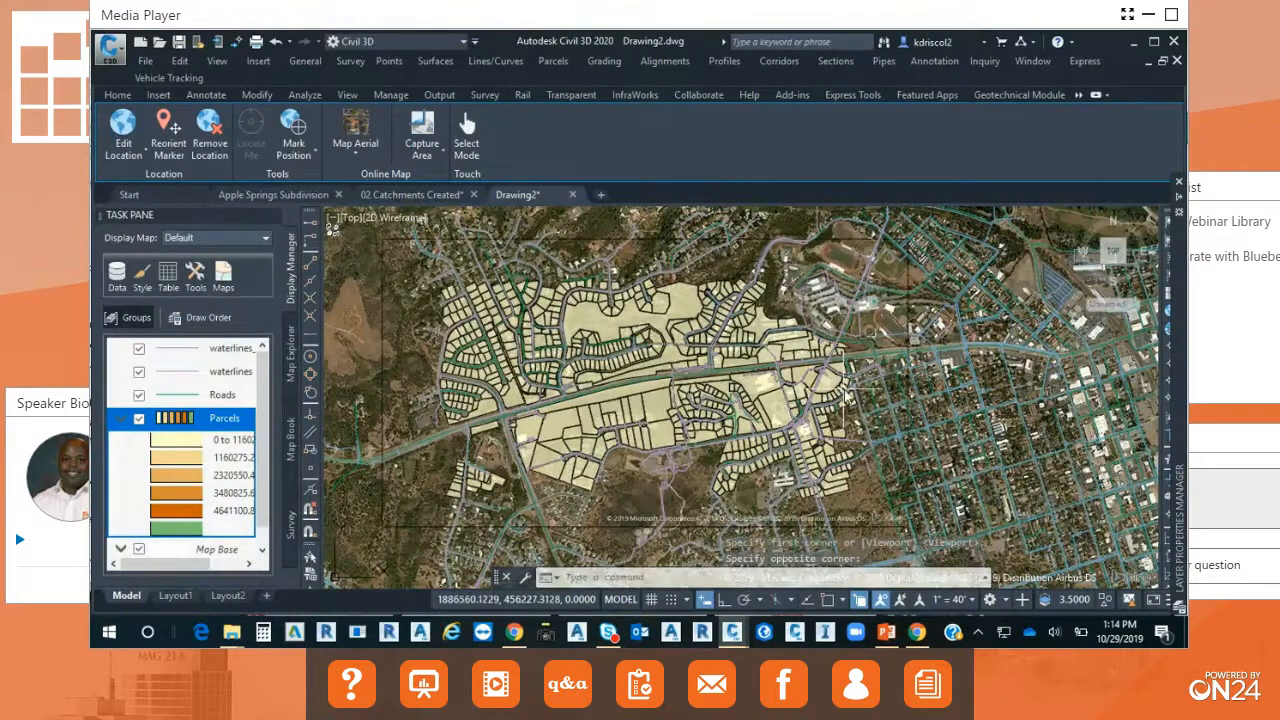
Turn off the online map and check the captured aerial image beneath the parcels, close up and in full.
left_click(356, 152)
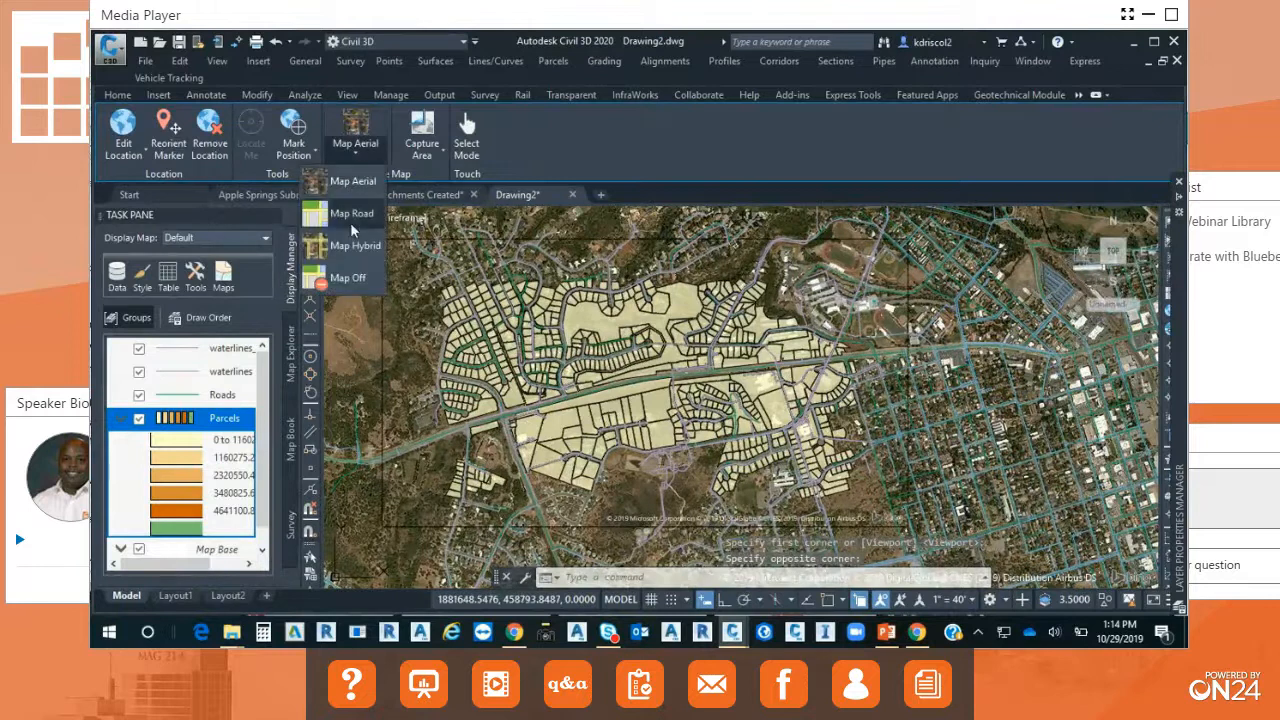
left_click(344, 278)
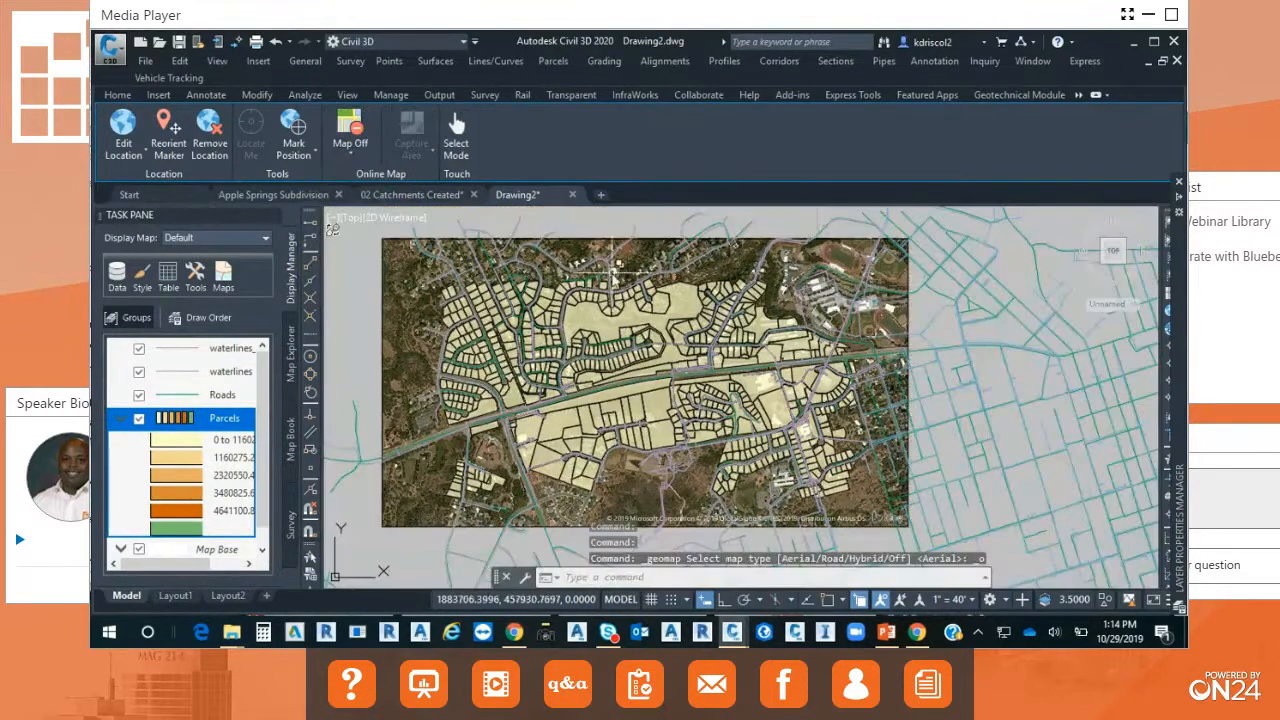
scroll(620, 390, "up", 5)
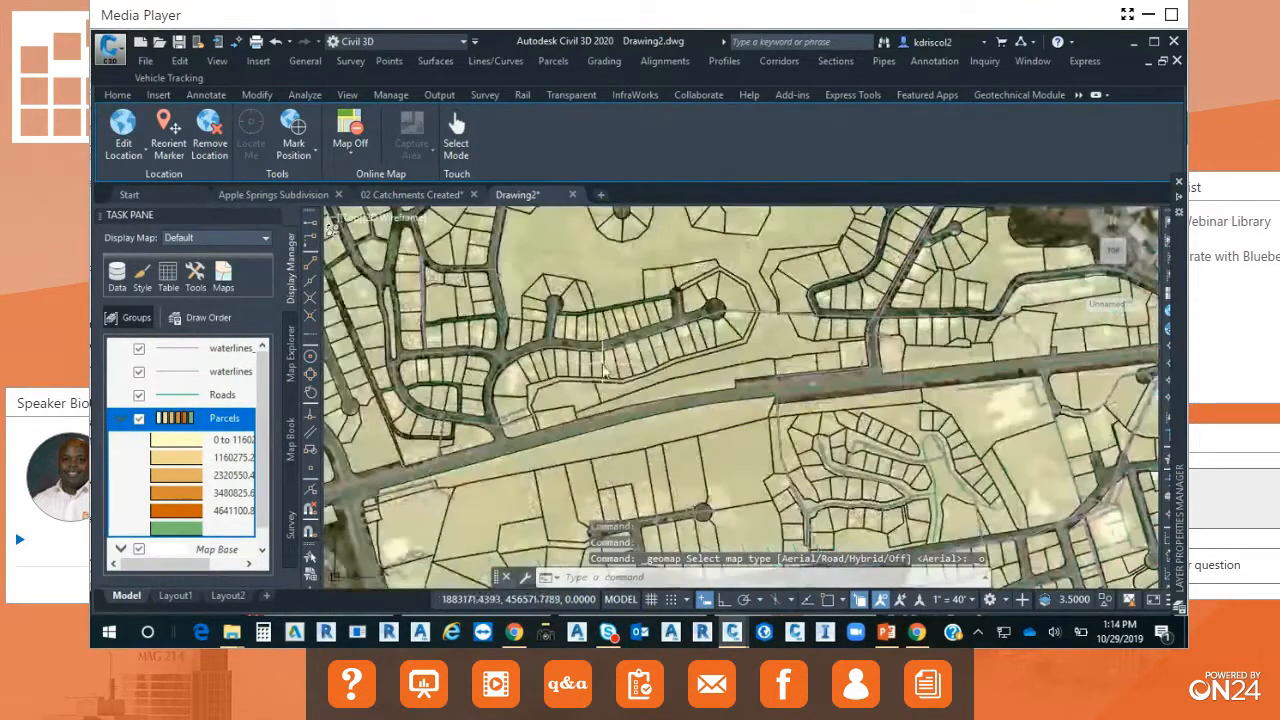
scroll(620, 390, "down", 5)
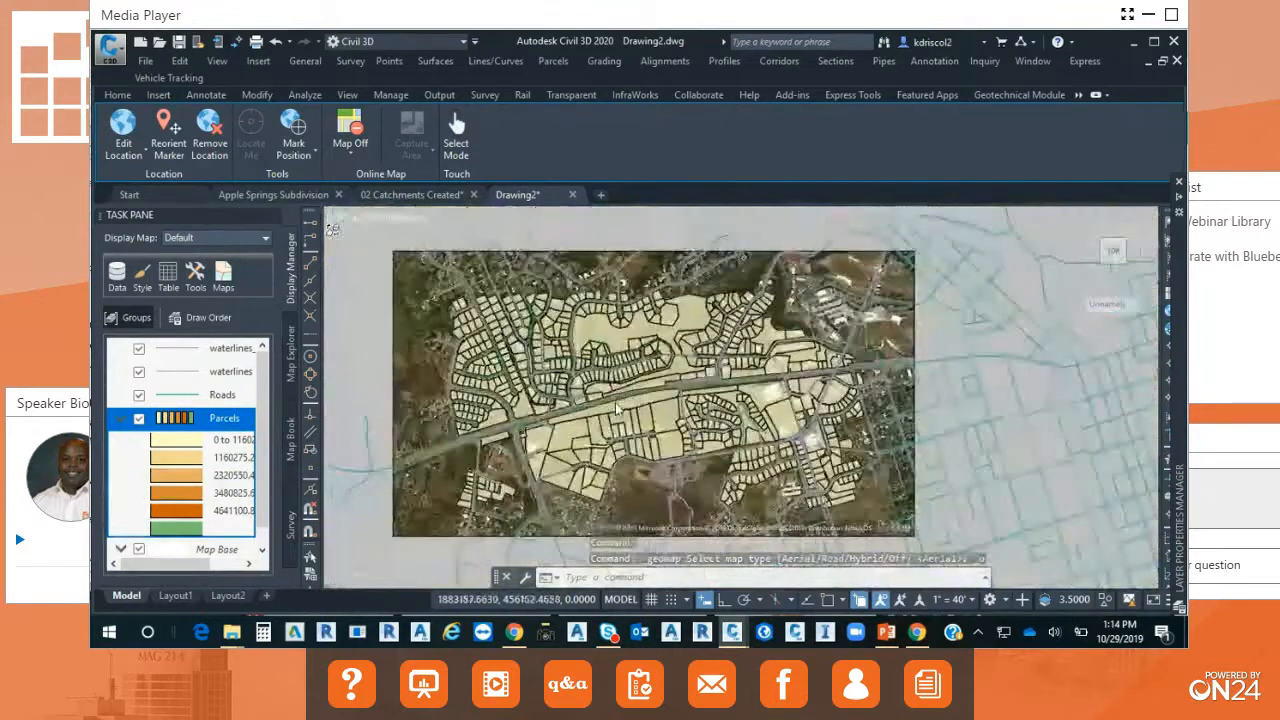
scroll(622, 415, "up", 3)
List the surface creation commands and review the description of Create Surface from GIS Data.
mouse_move(621, 413)
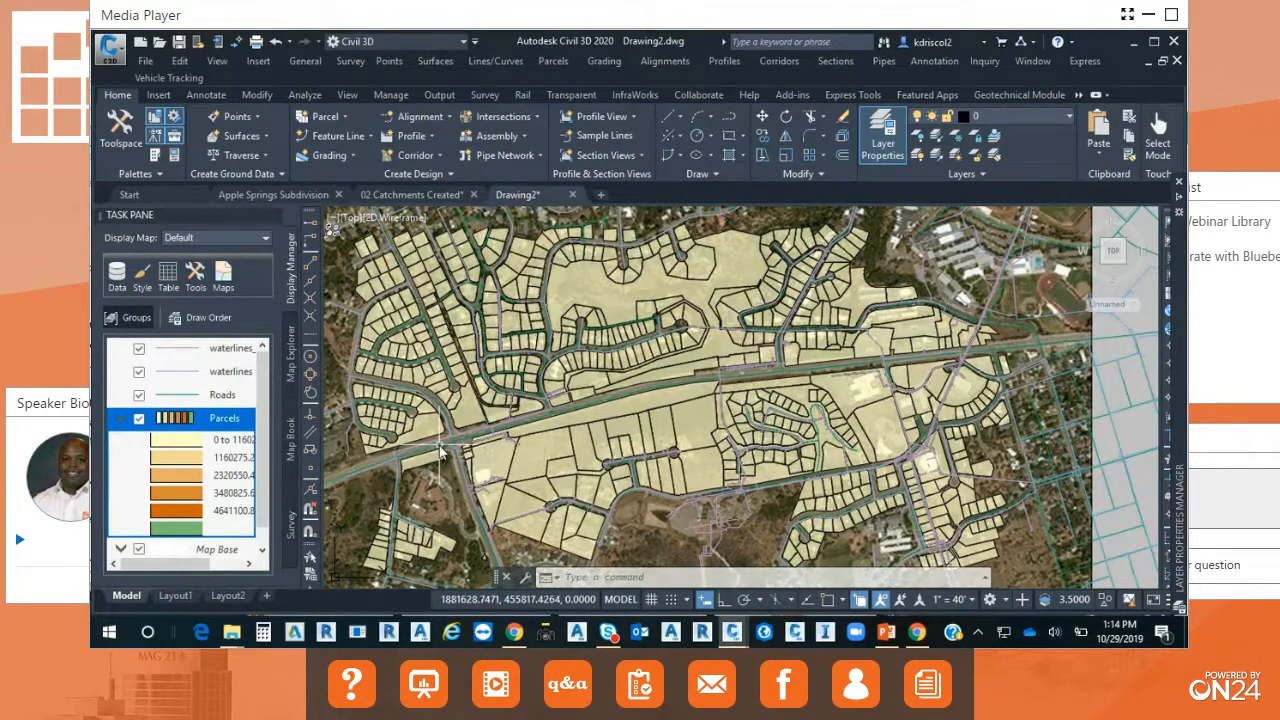
left_click(265, 138)
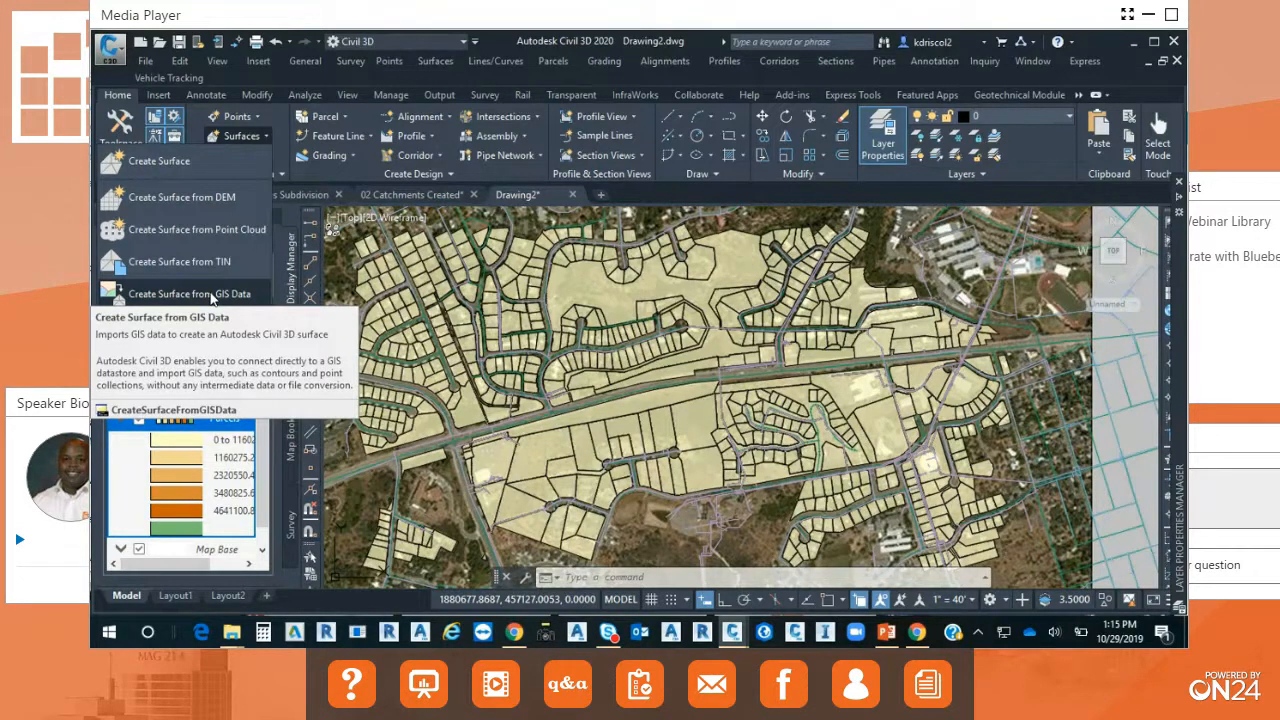
left_click(391, 73)
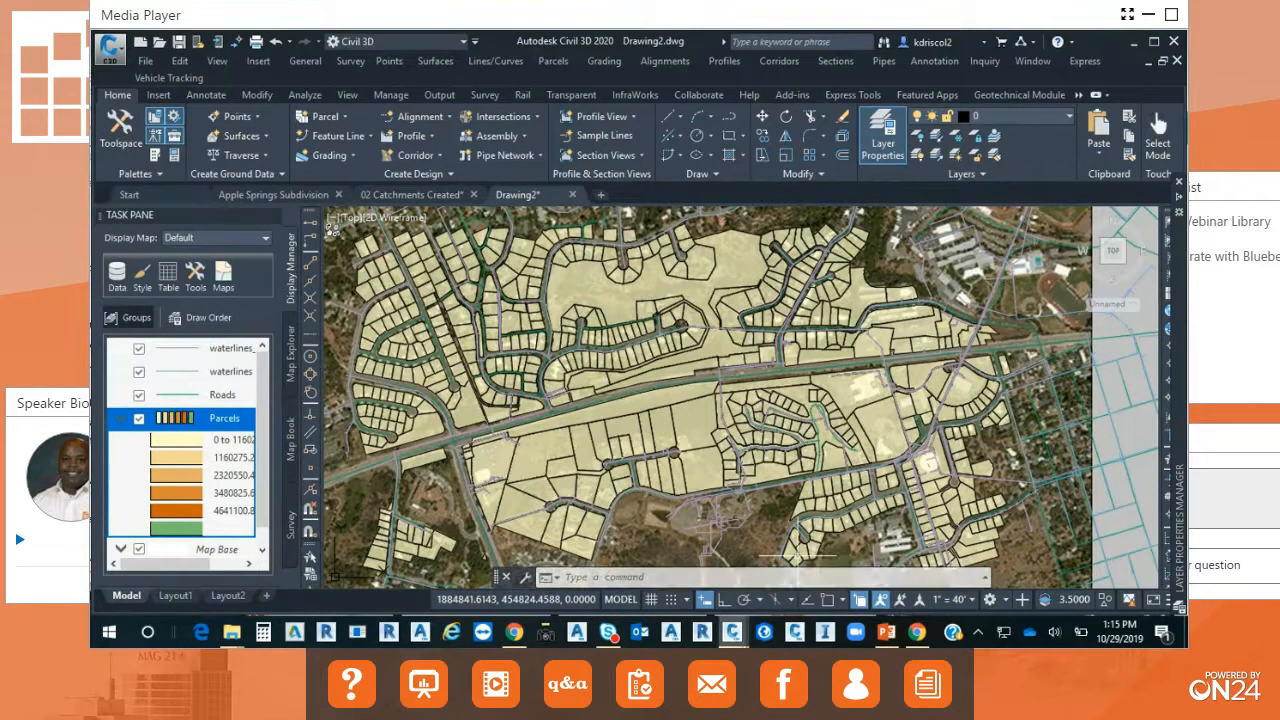
Switch to Internet Explorer, search Google for "arcgis online login", and open the Sign in to ArcGIS Online page.
left_click(448, 638)
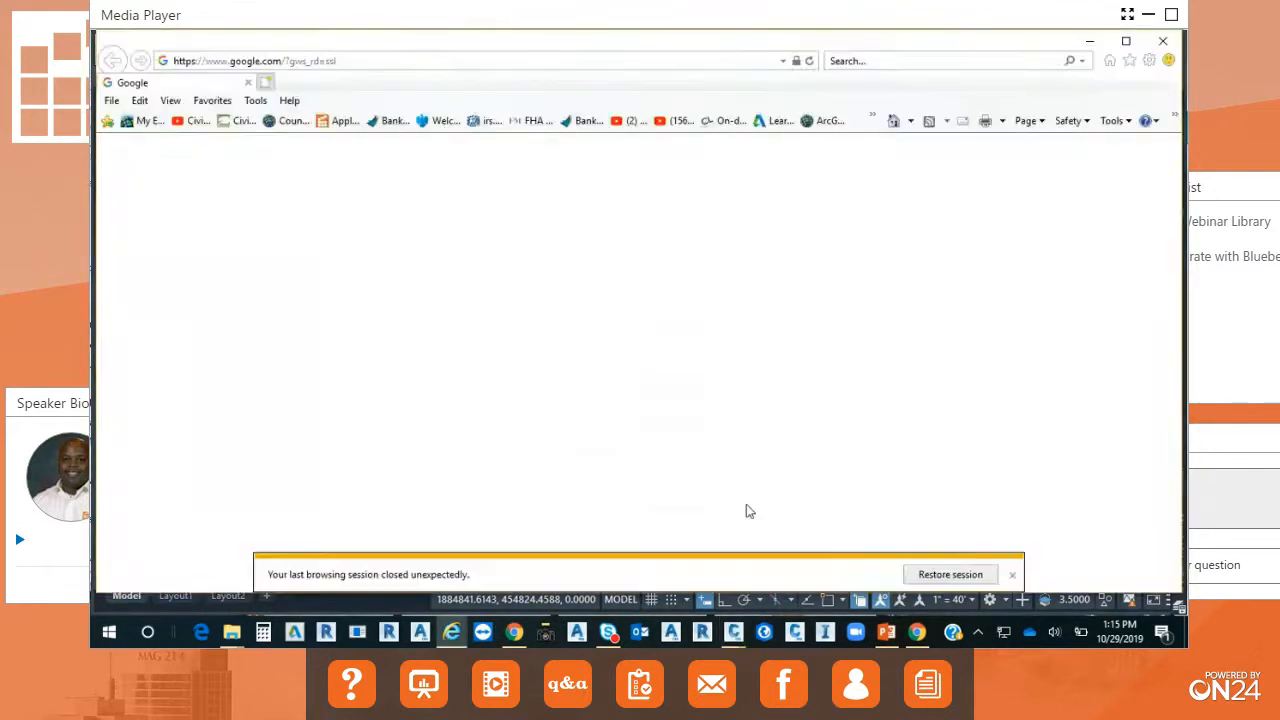
type("ar")
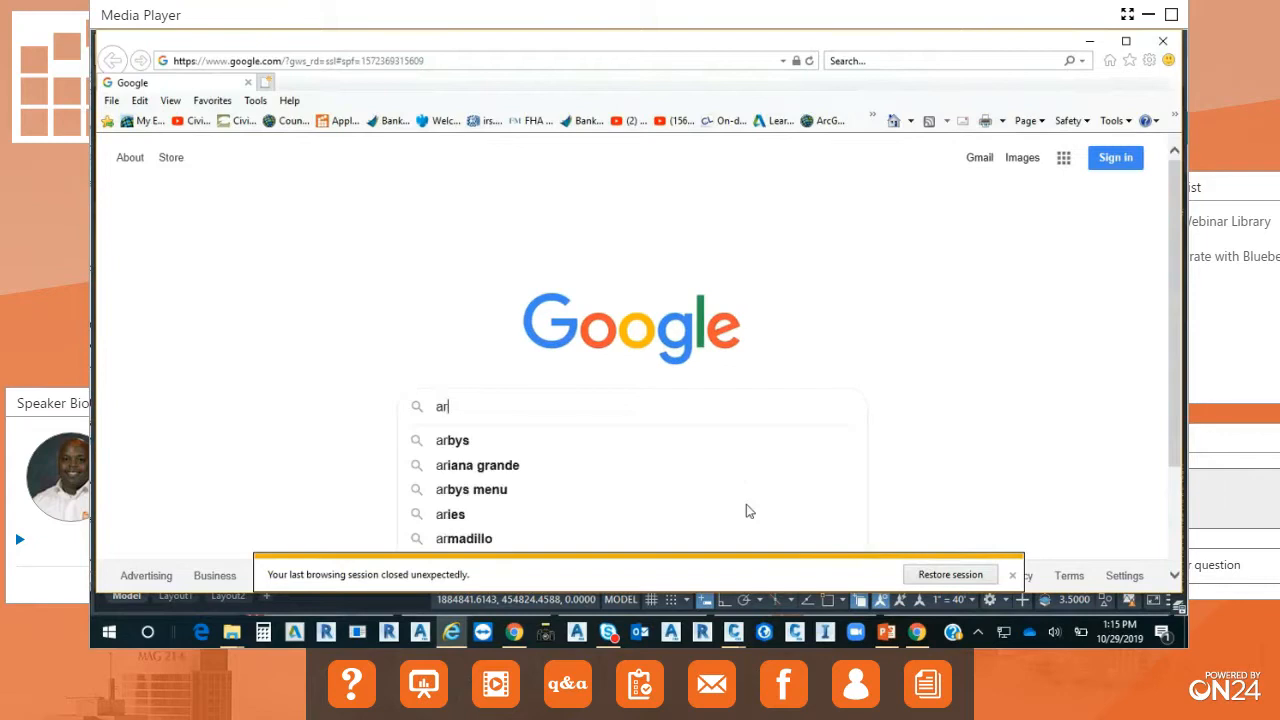
type("cgis om")
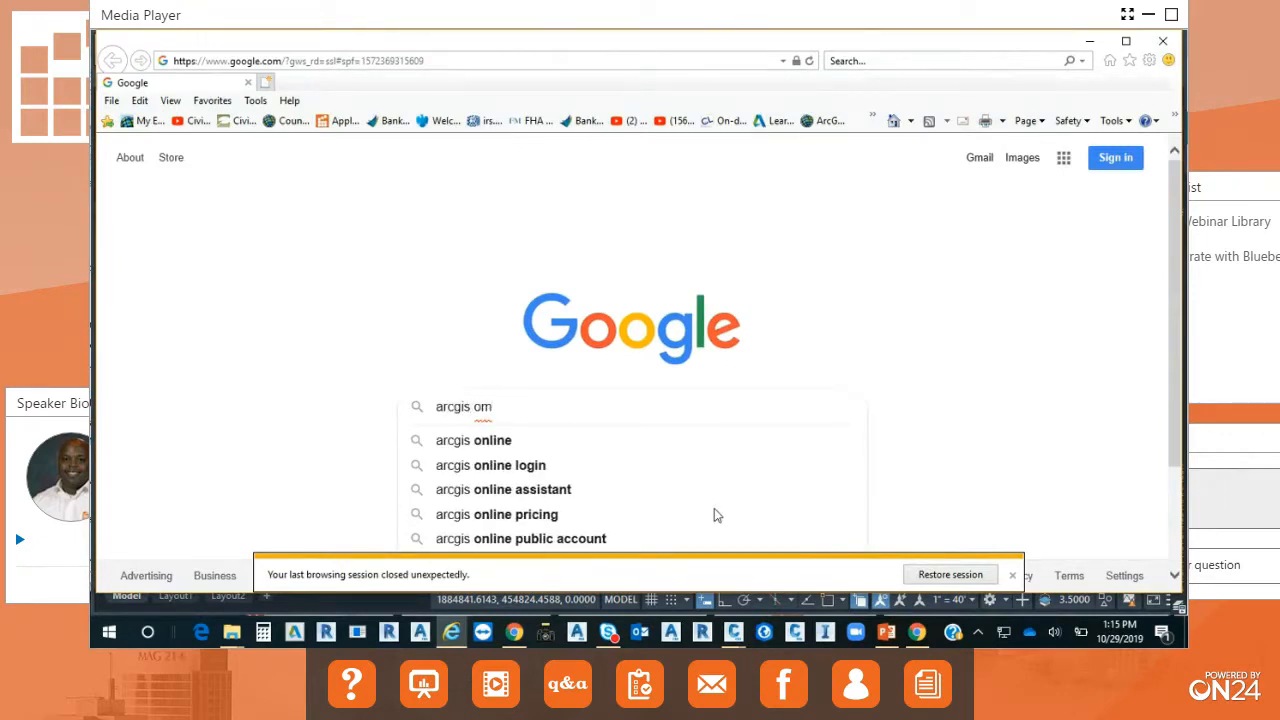
left_click(508, 465)
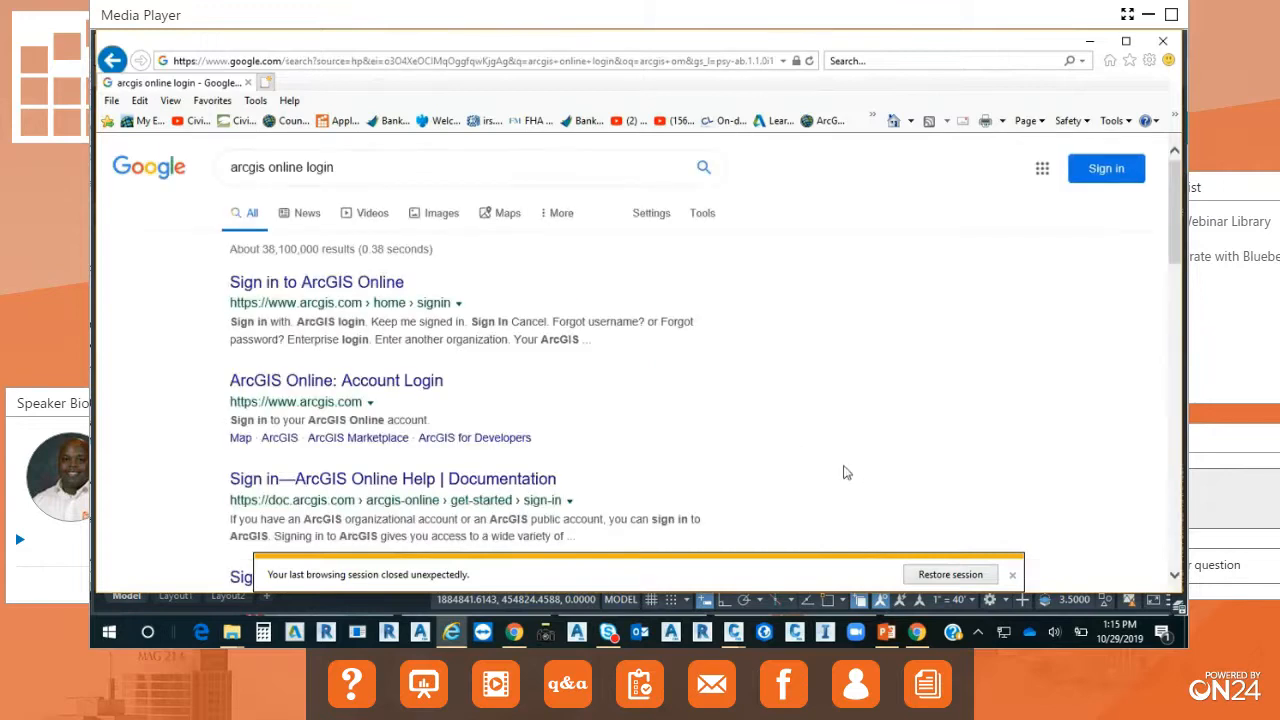
left_click(318, 282)
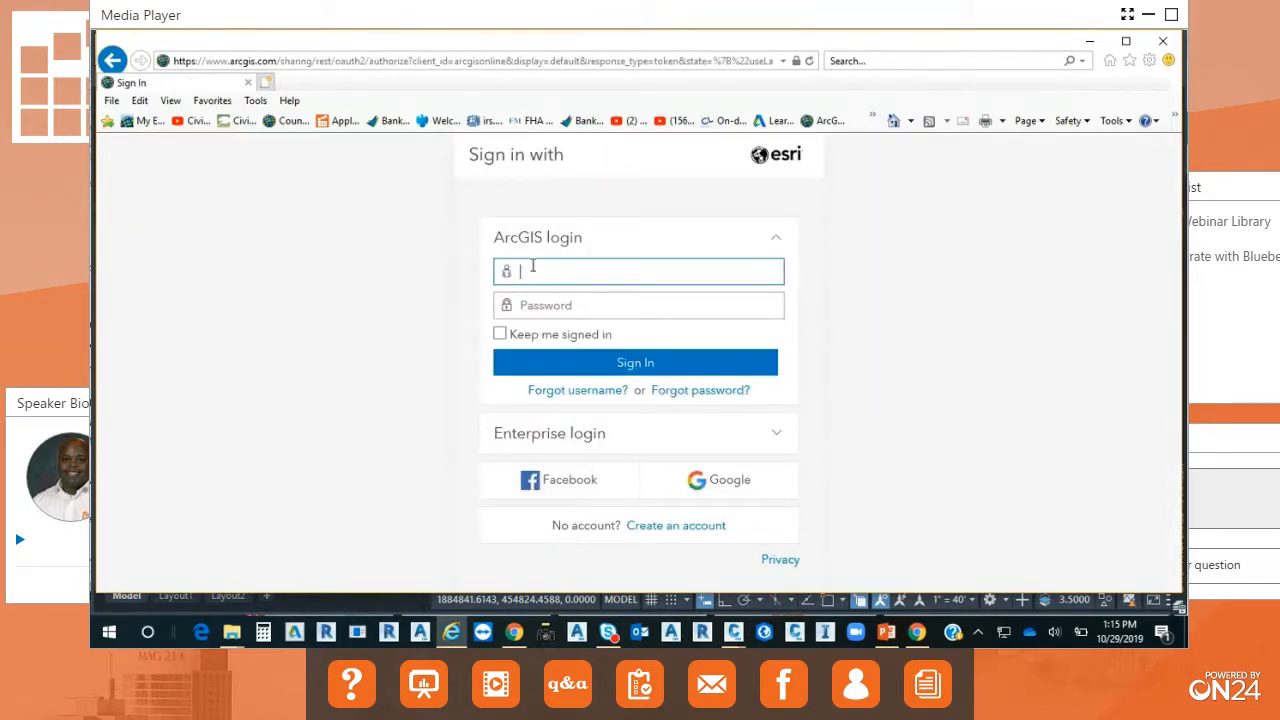
Sign in to ArcGIS Online with the account username and password.
type("kdriscol2")
left_click(563, 304)
type("*****")
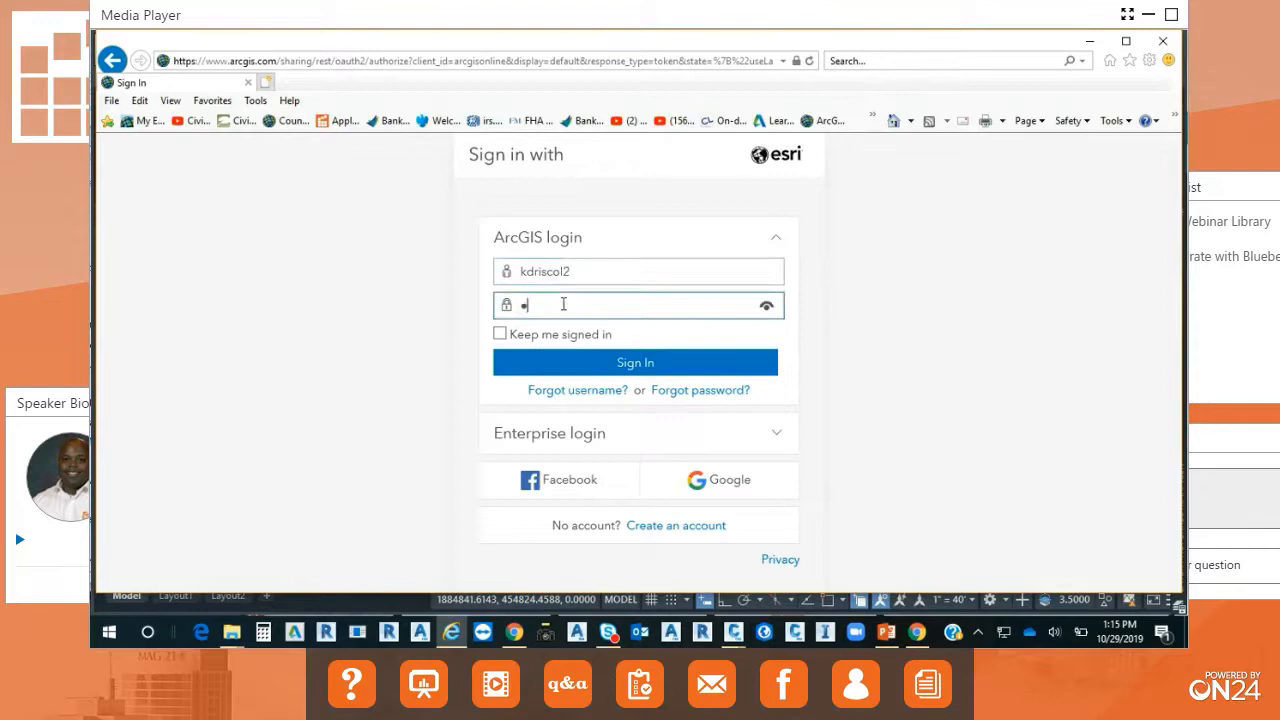
type("******")
left_click(655, 366)
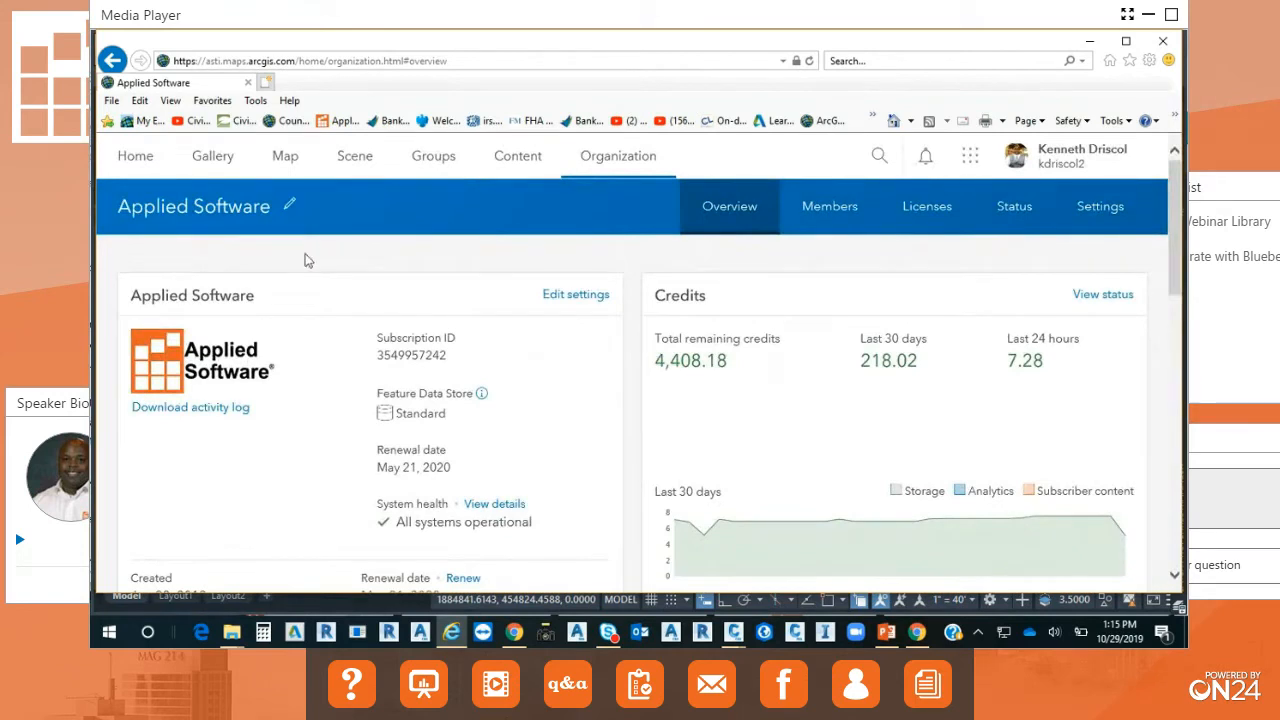
Find the web map named Map in the Ohio folder of My Content and open it in Map Viewer.
left_click(520, 156)
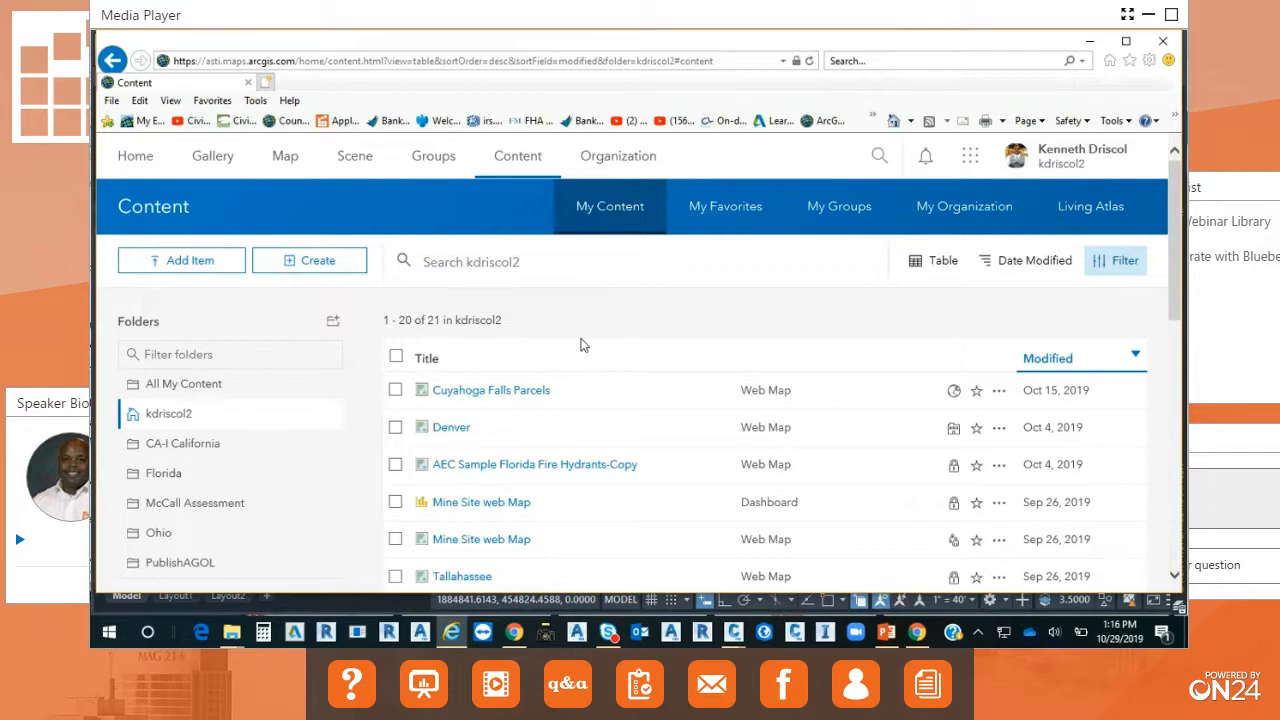
scroll(610, 400, "down", 1)
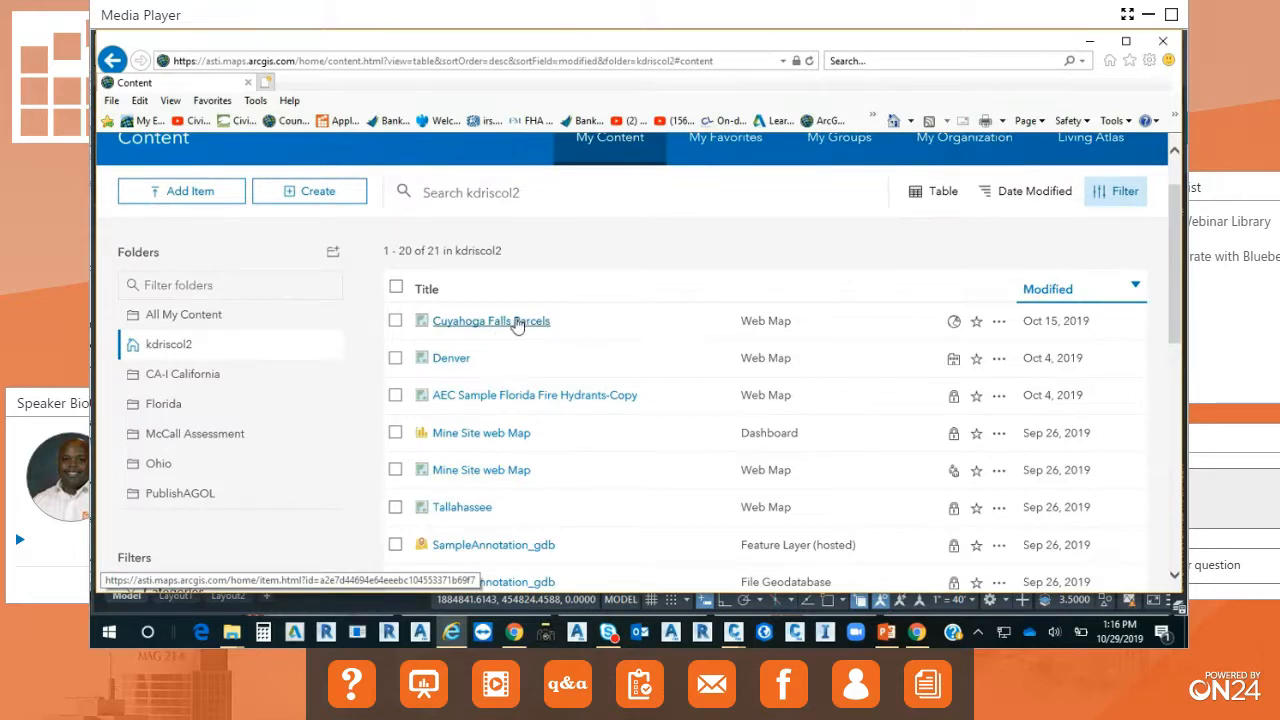
left_click(158, 464)
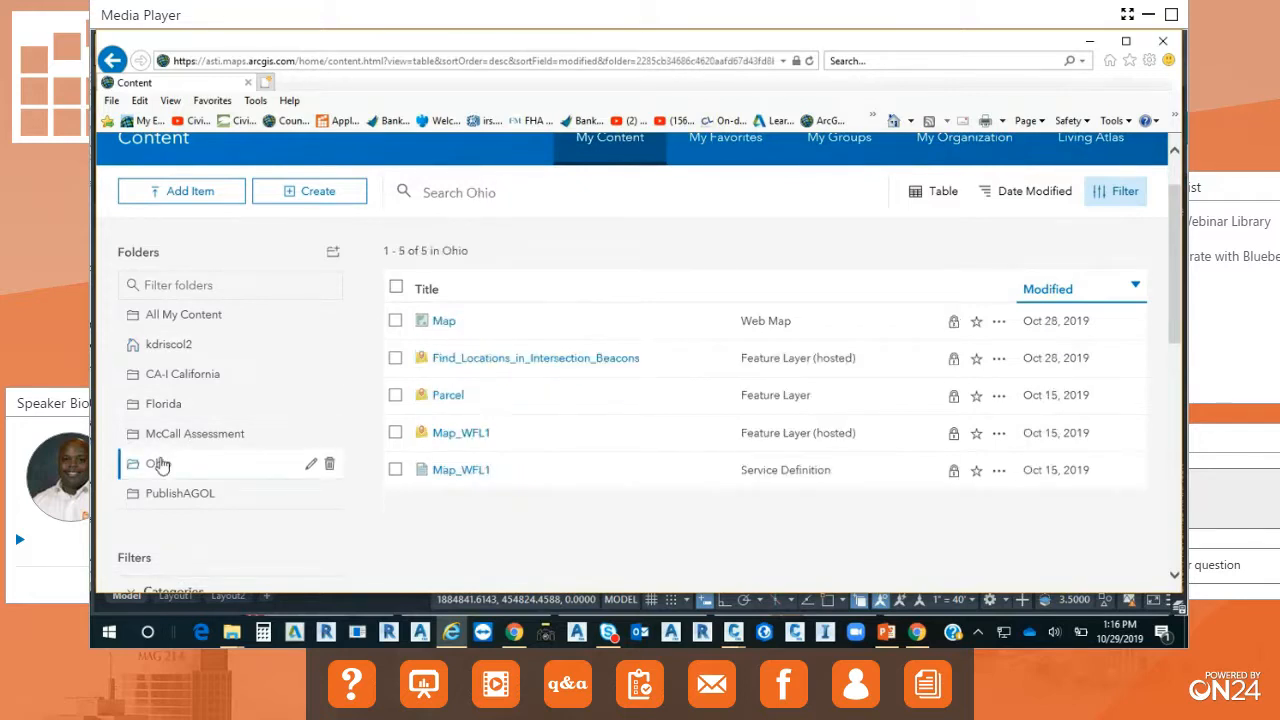
left_click(444, 323)
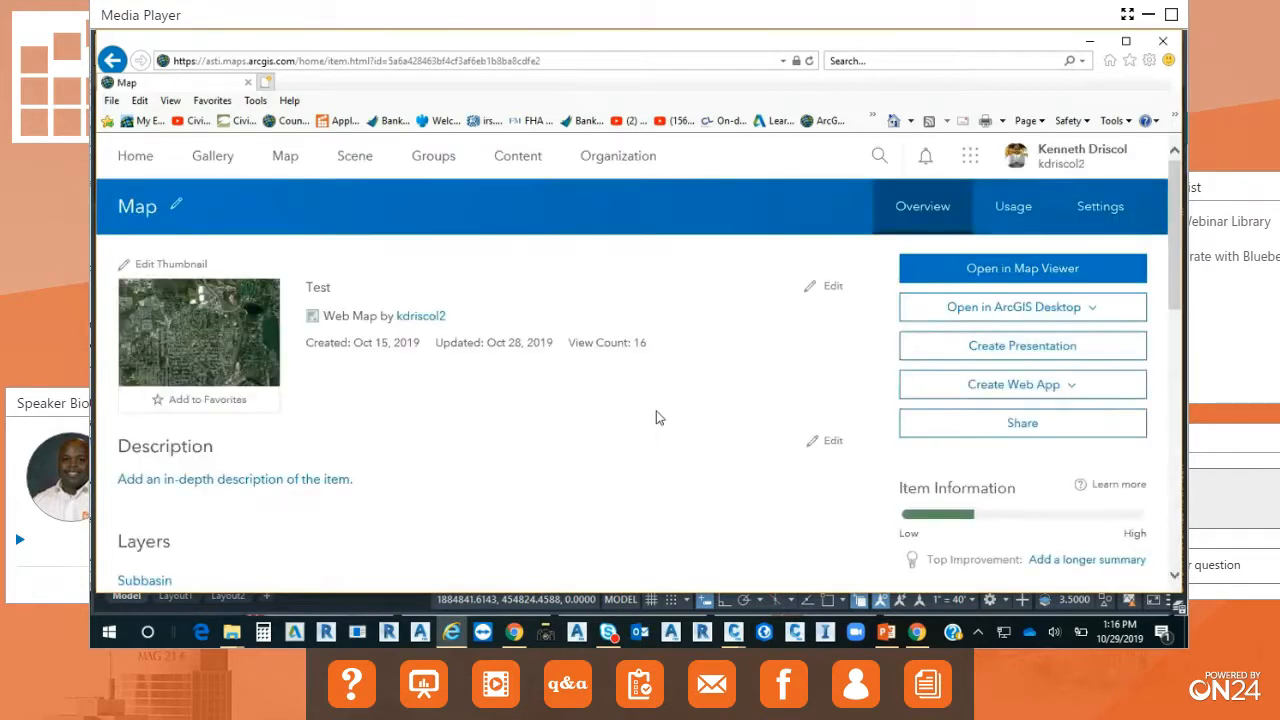
left_click(1028, 274)
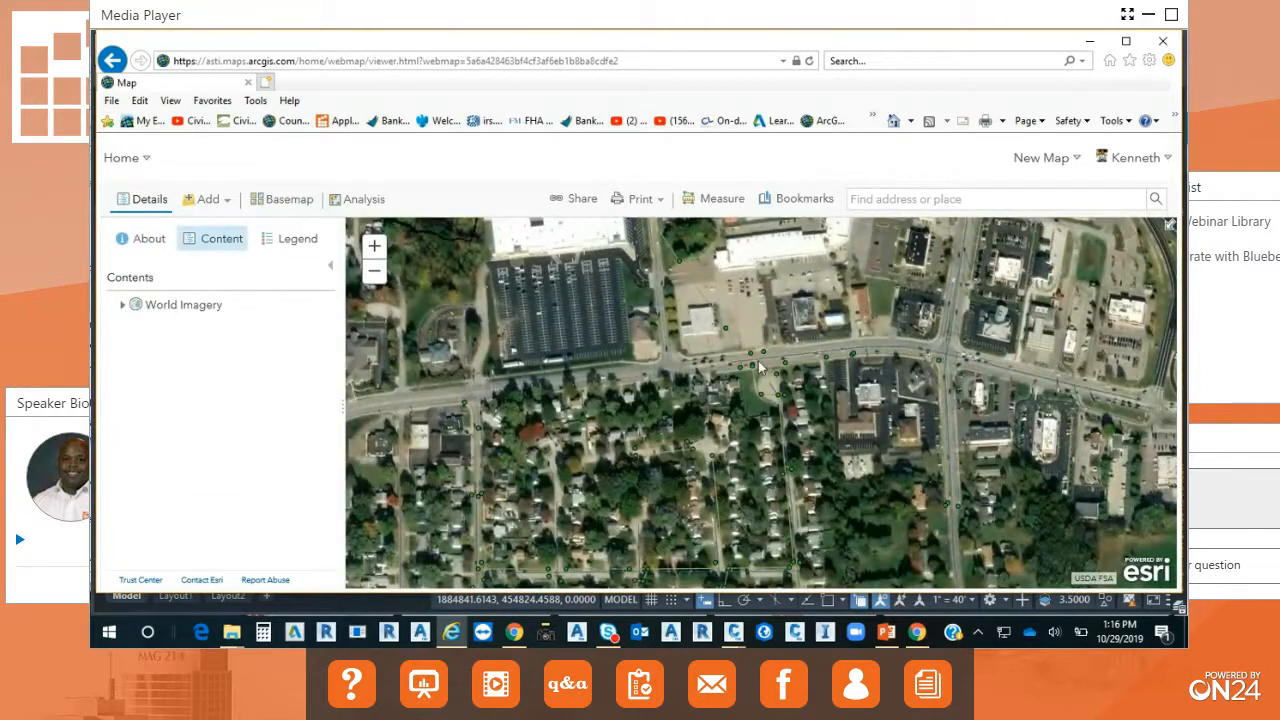
Examine the map layers at the main road intersection, then list the Summarize Data analysis tools.
scroll(768, 372, "down", 2)
scroll(862, 359, "up", 3)
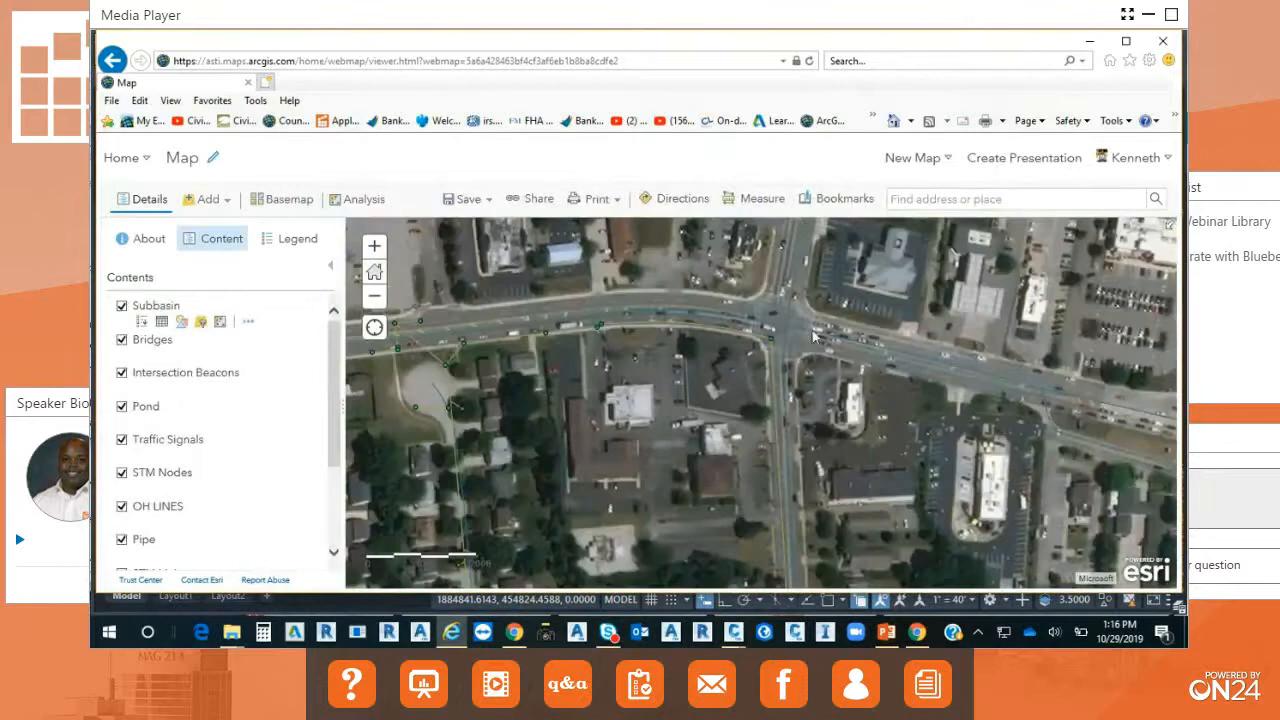
scroll(806, 393, "up", 2)
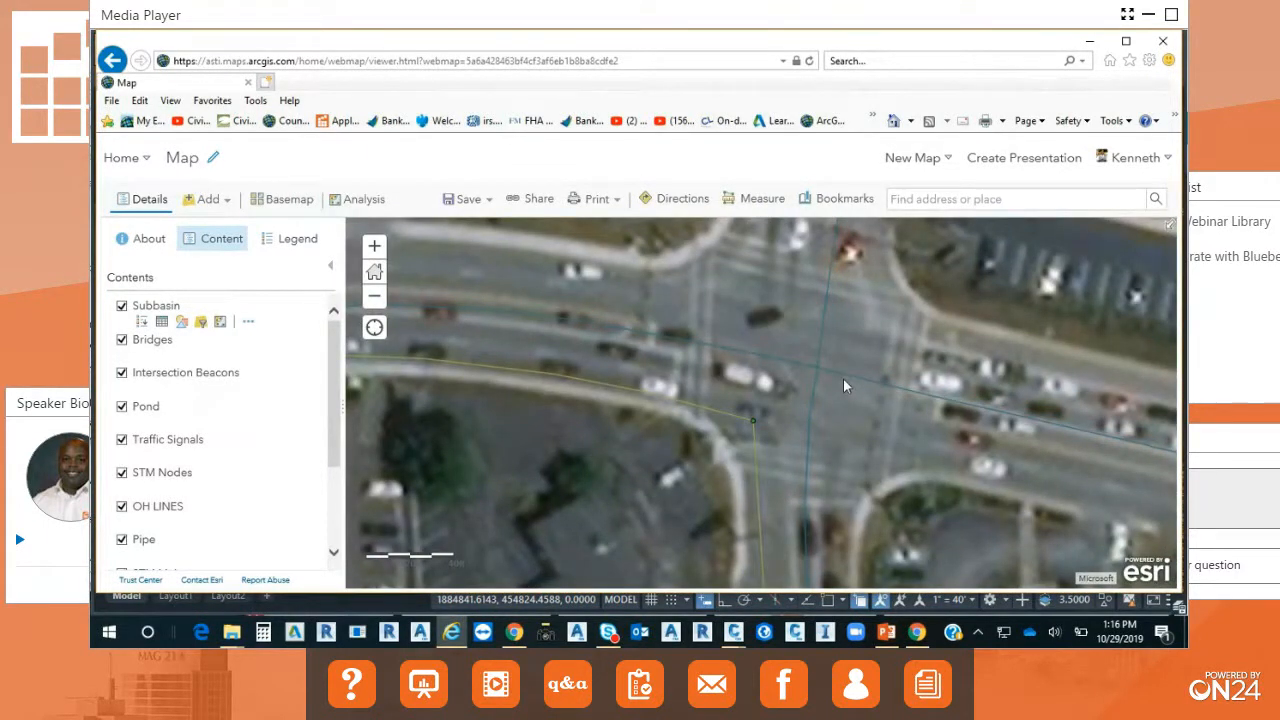
left_click(377, 202)
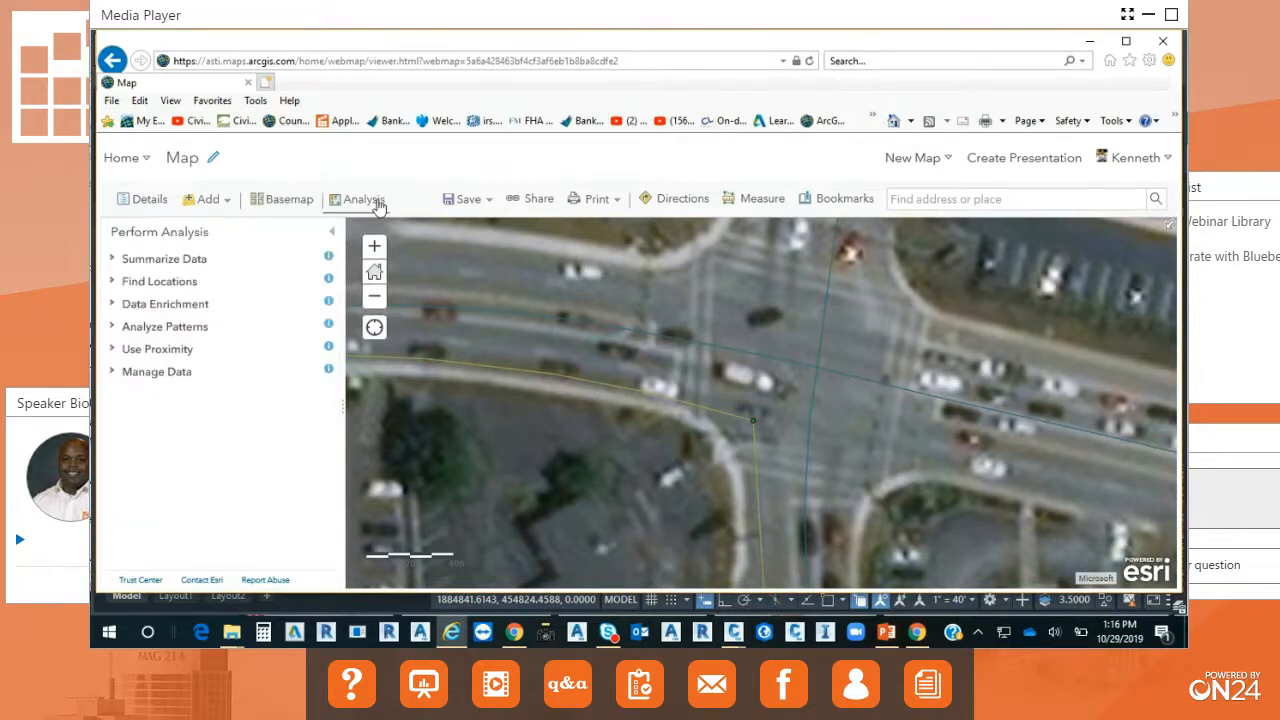
left_click(112, 259)
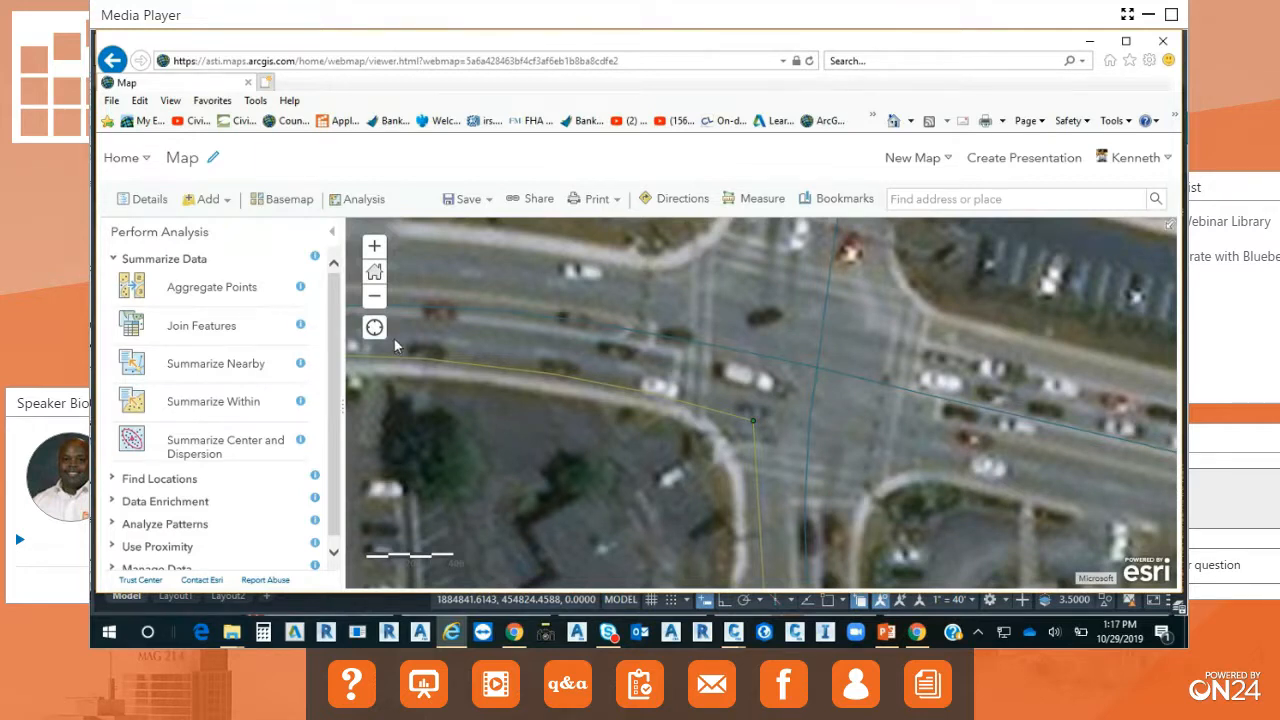
Change the web map's basemap to Streets and look over the basemap gallery again.
left_click(300, 202)
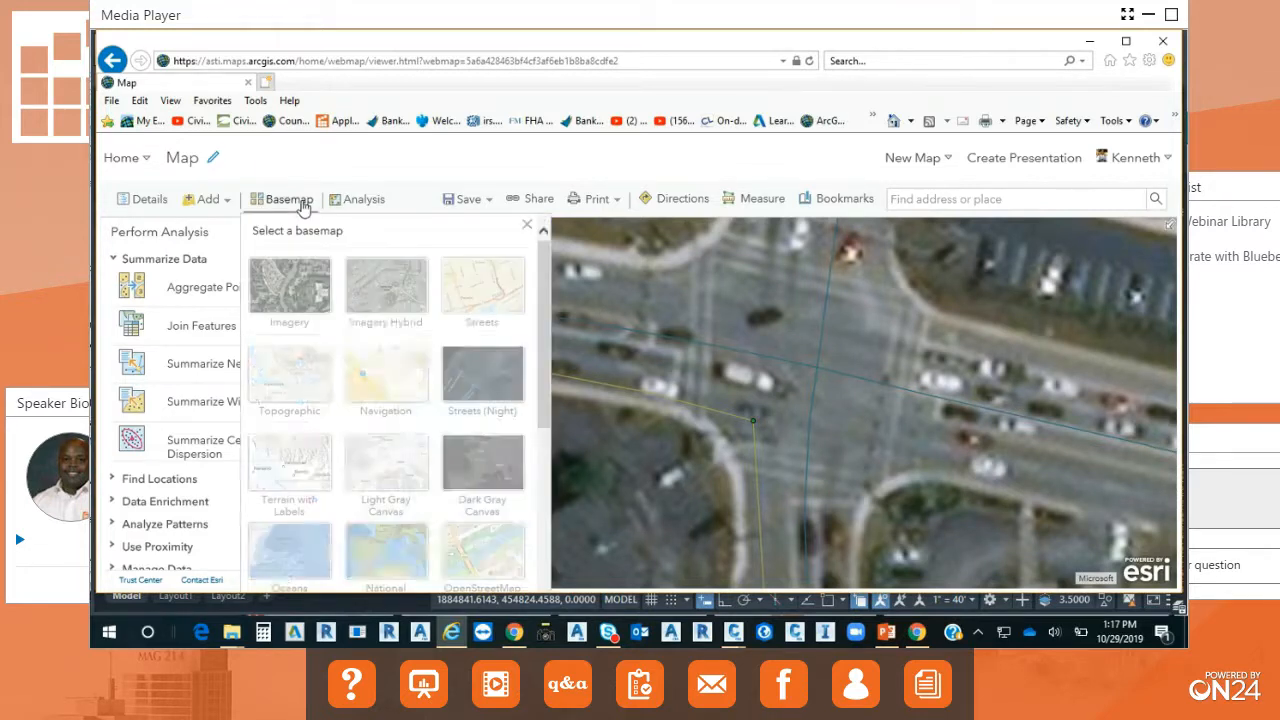
left_click(486, 298)
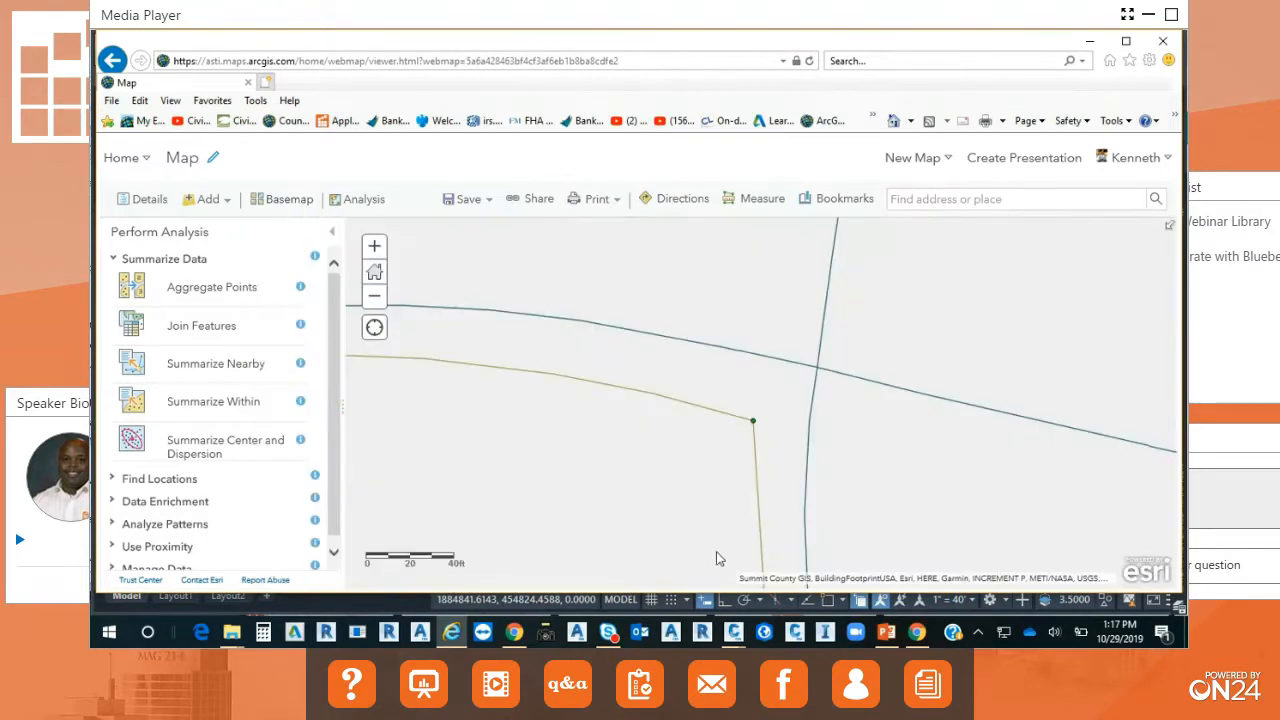
left_click(287, 199)
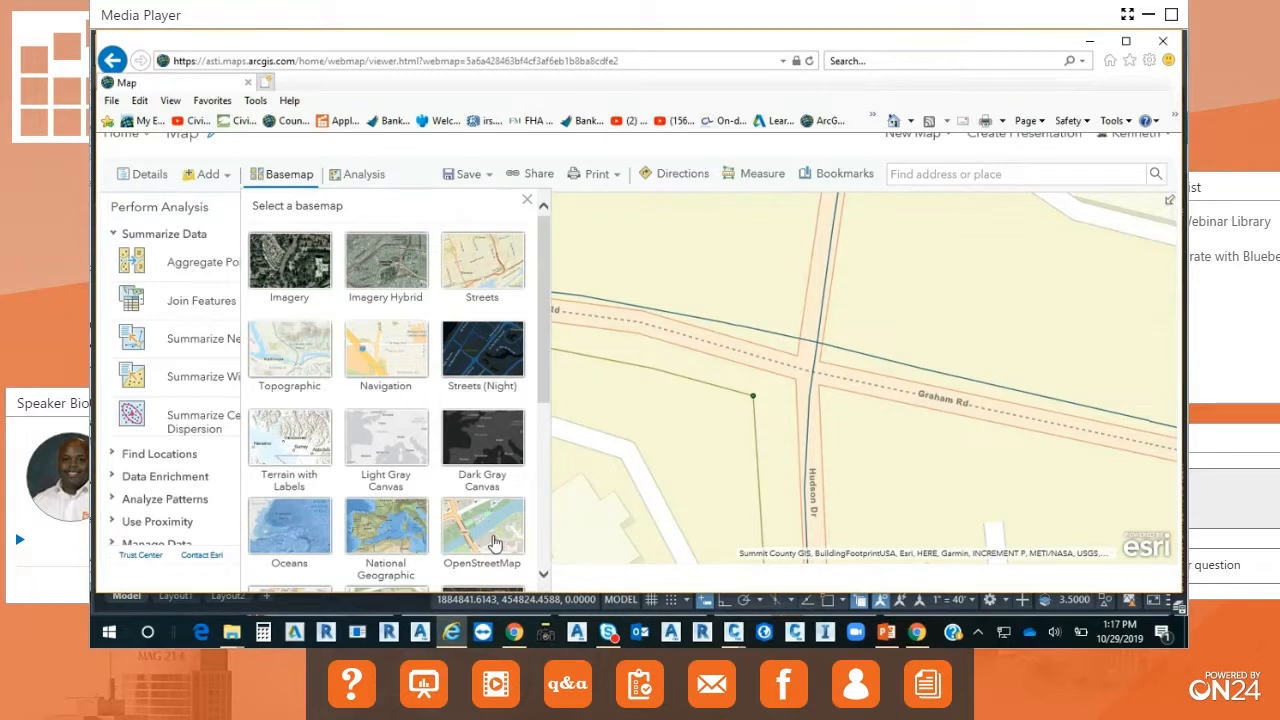
left_click(387, 141)
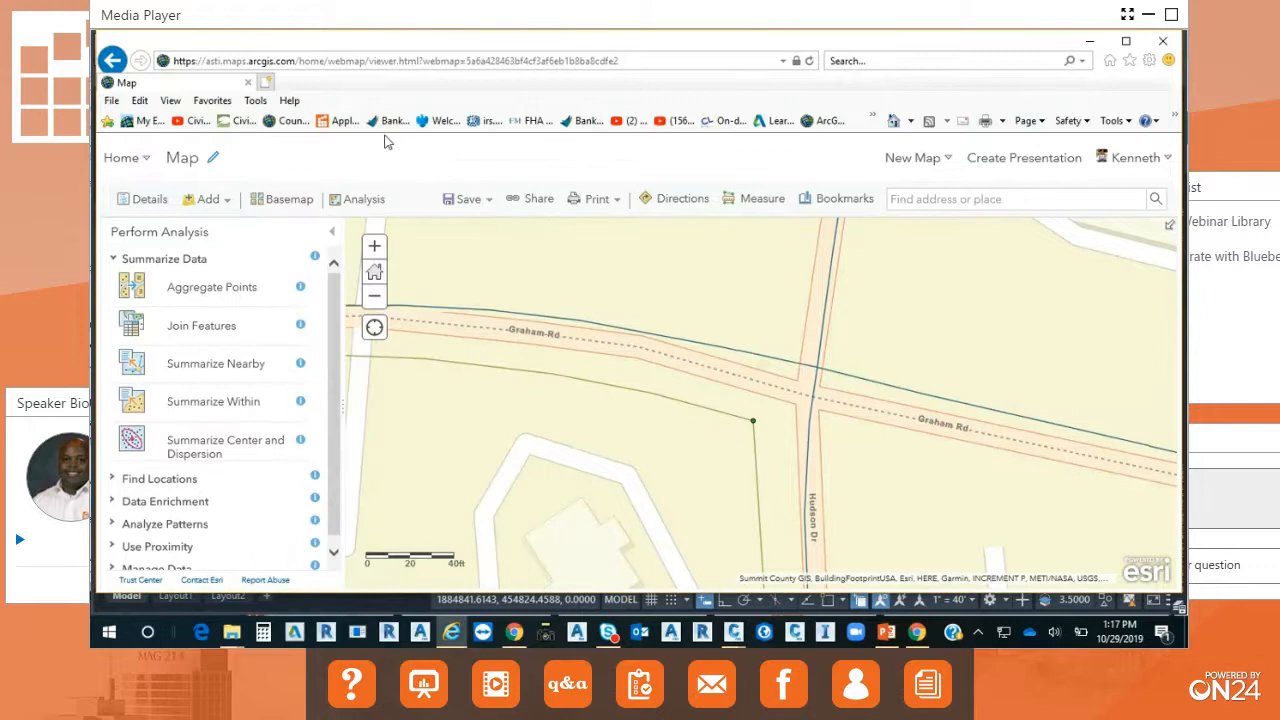
List the Analyze Patterns analysis tools, close the browser and return to Civil 3D.
scroll(262, 360, "down", 1)
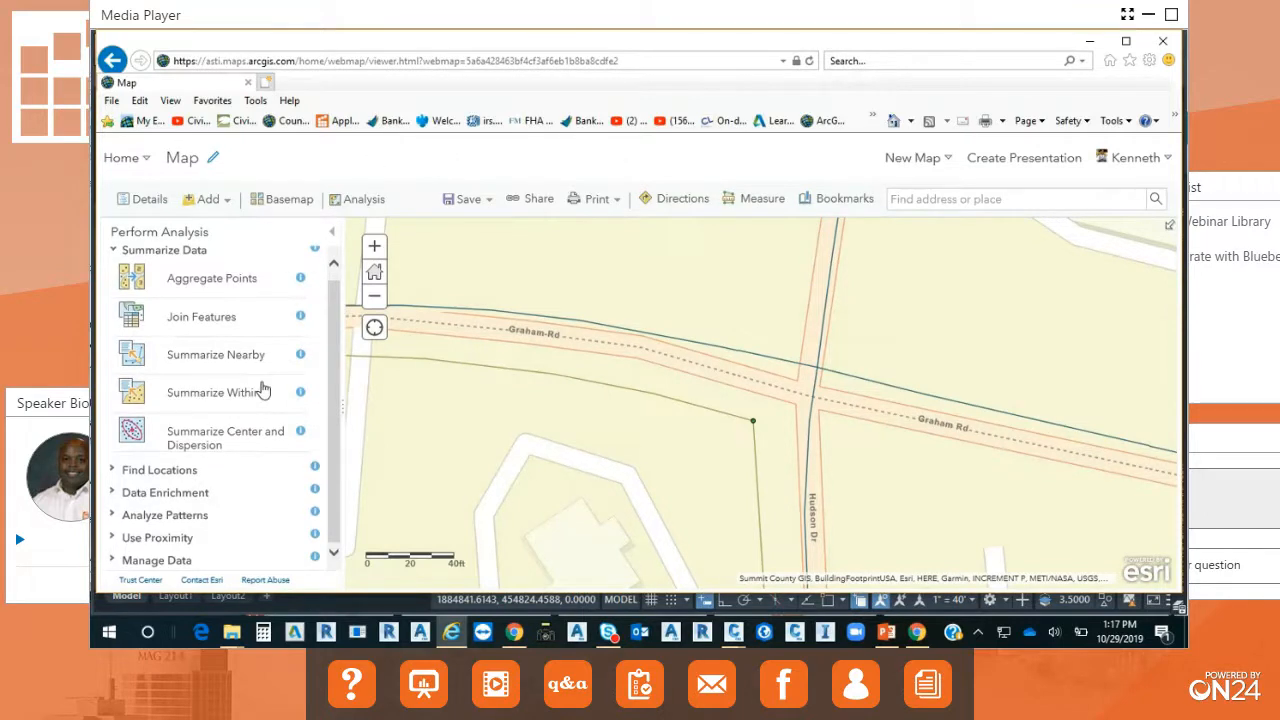
left_click(116, 515)
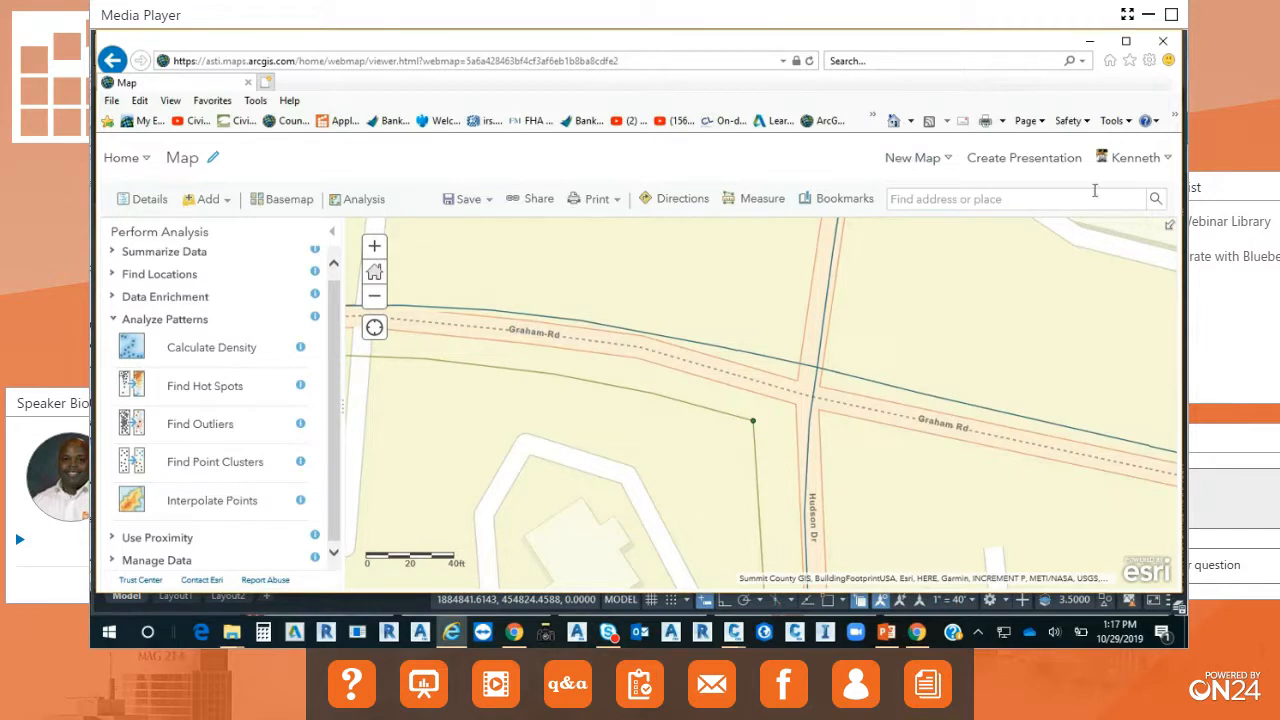
left_click(1166, 39)
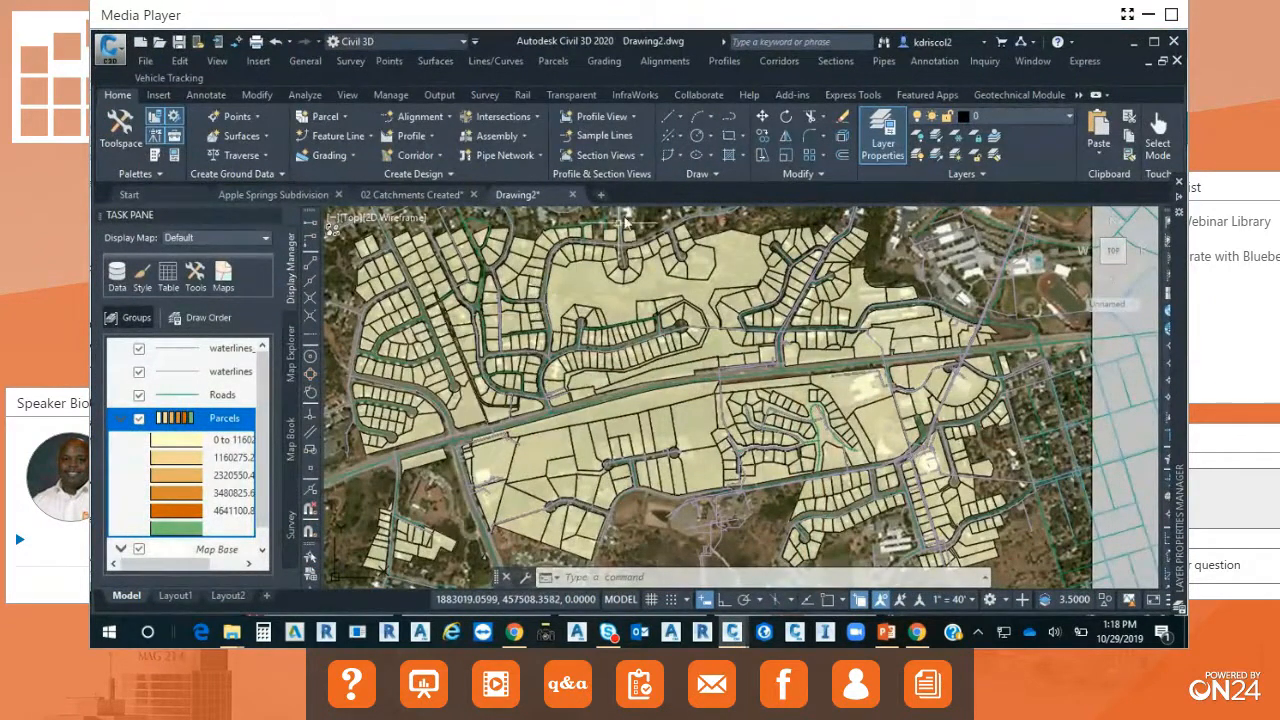
Create a new drawing, close the Task Pane and show Toolspace with the drawing's settings.
left_click(601, 195)
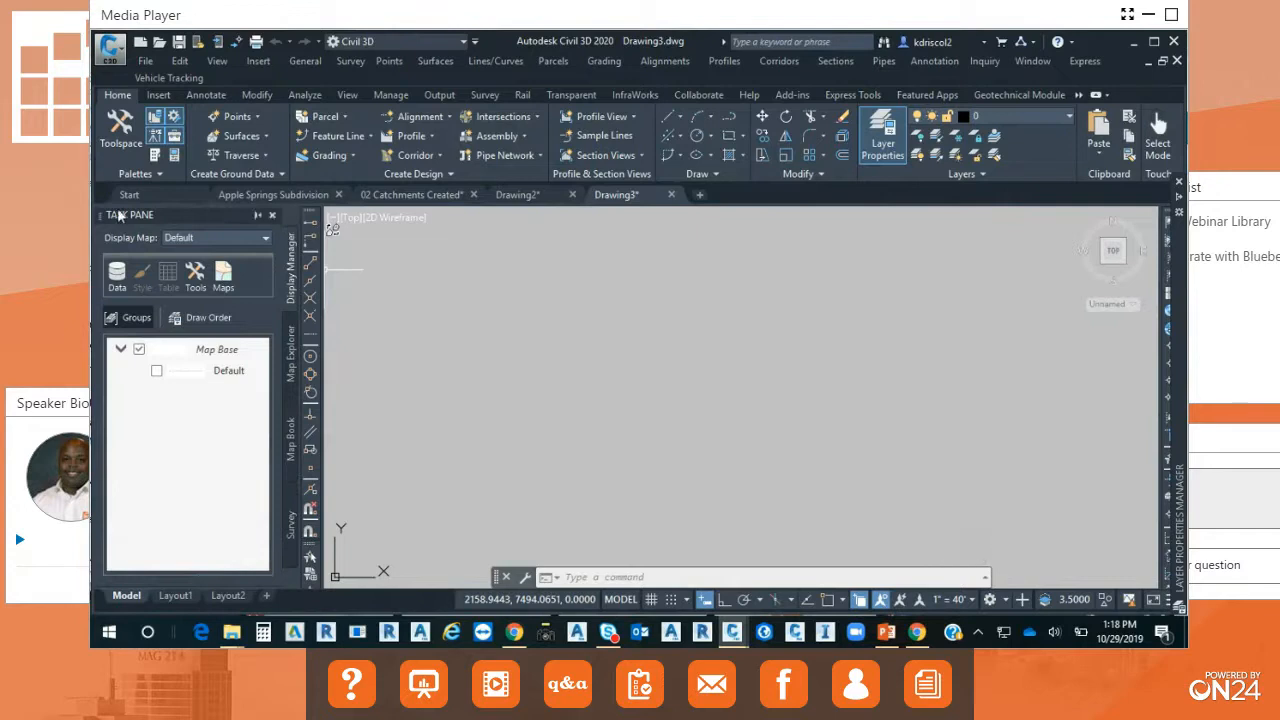
left_click(275, 215)
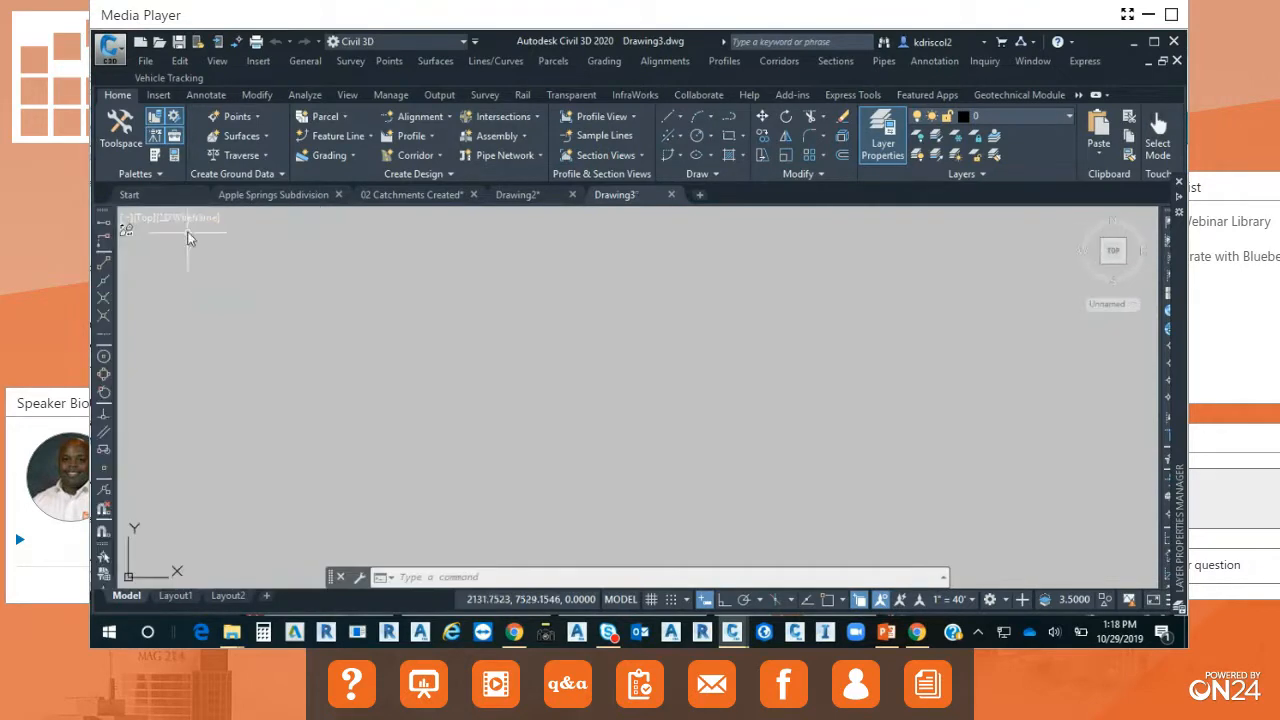
left_click(137, 160)
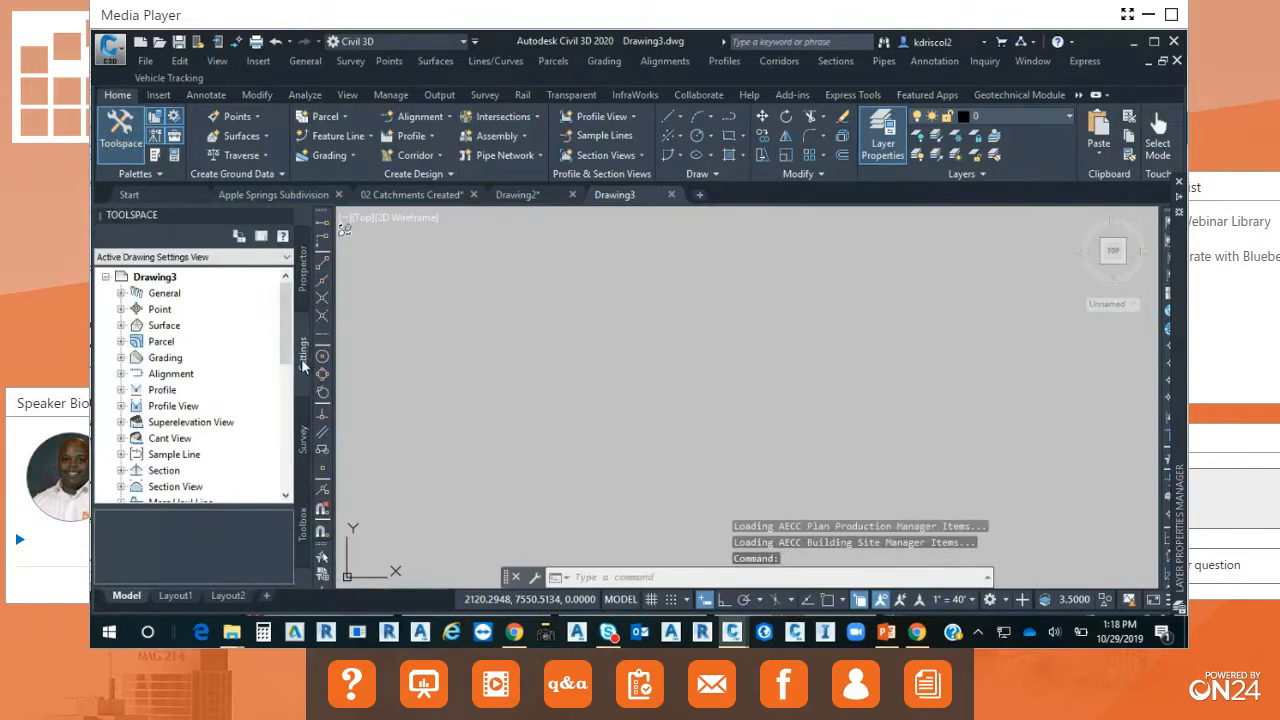
Set the drawing's zone to USA, Ohio with the NAD83 Ohio State Planes, North Zone, US Foot coordinate system.
right_click(170, 277)
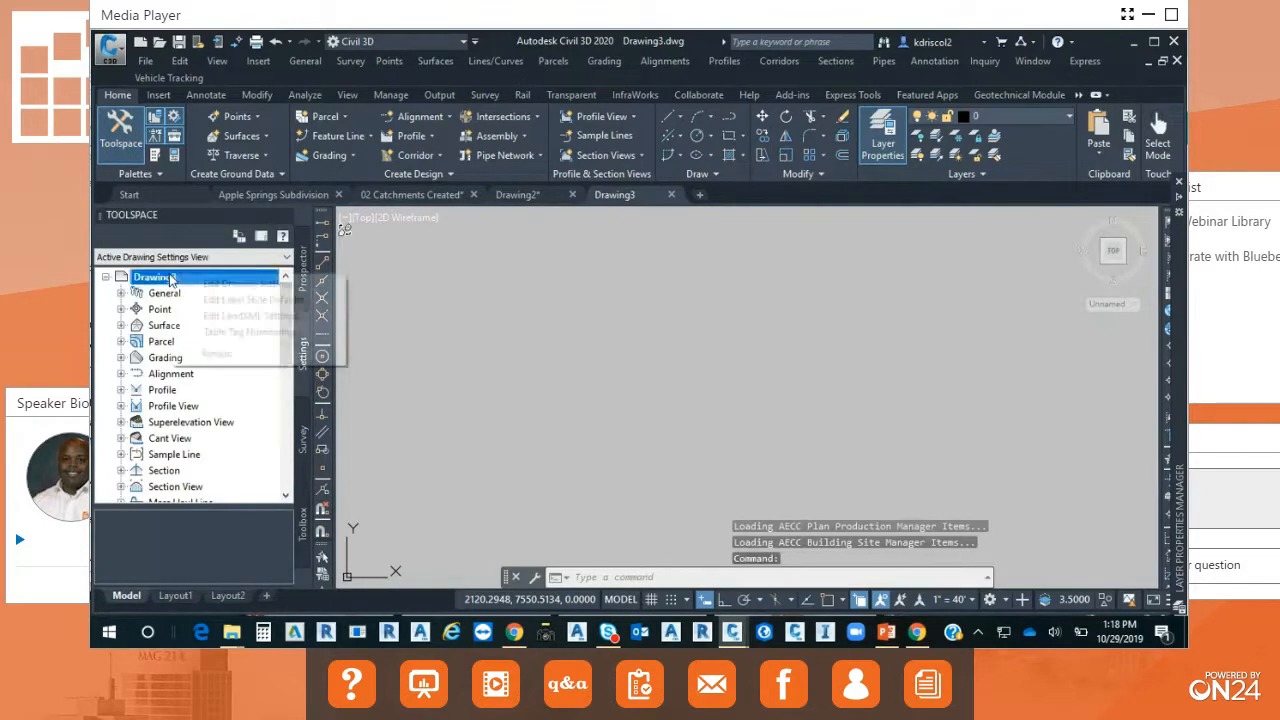
left_click(236, 286)
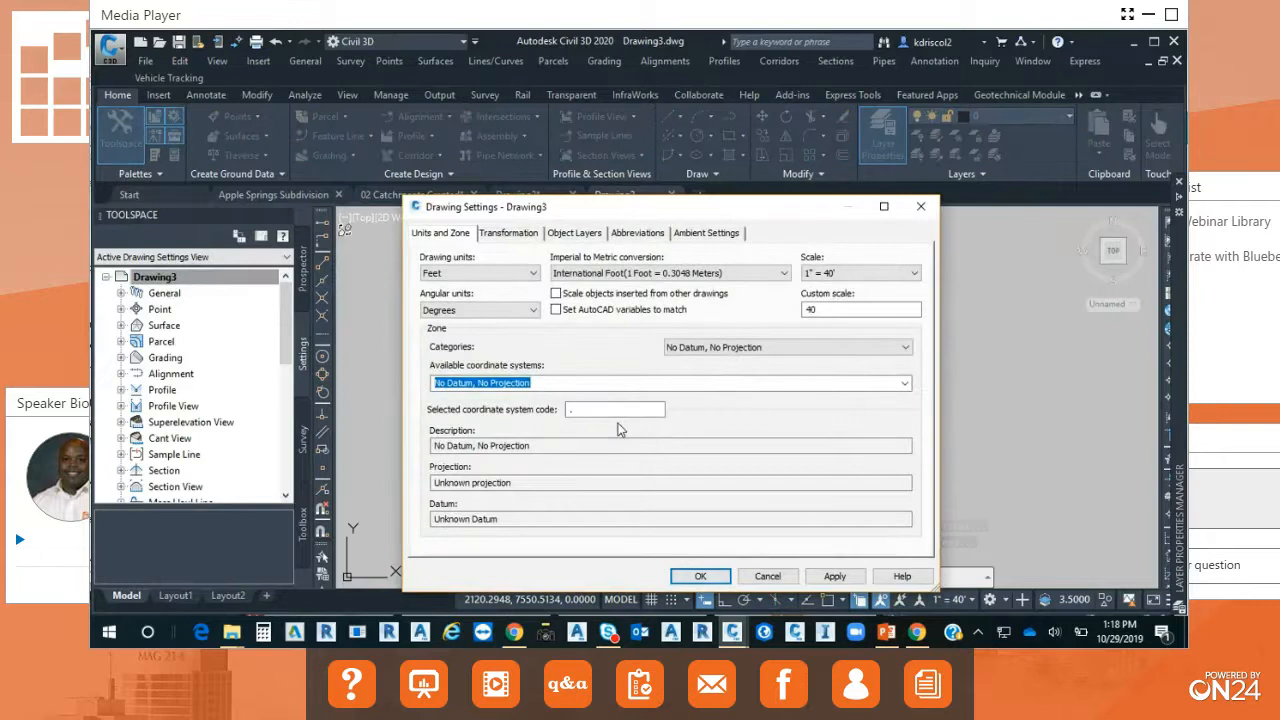
left_click(907, 348)
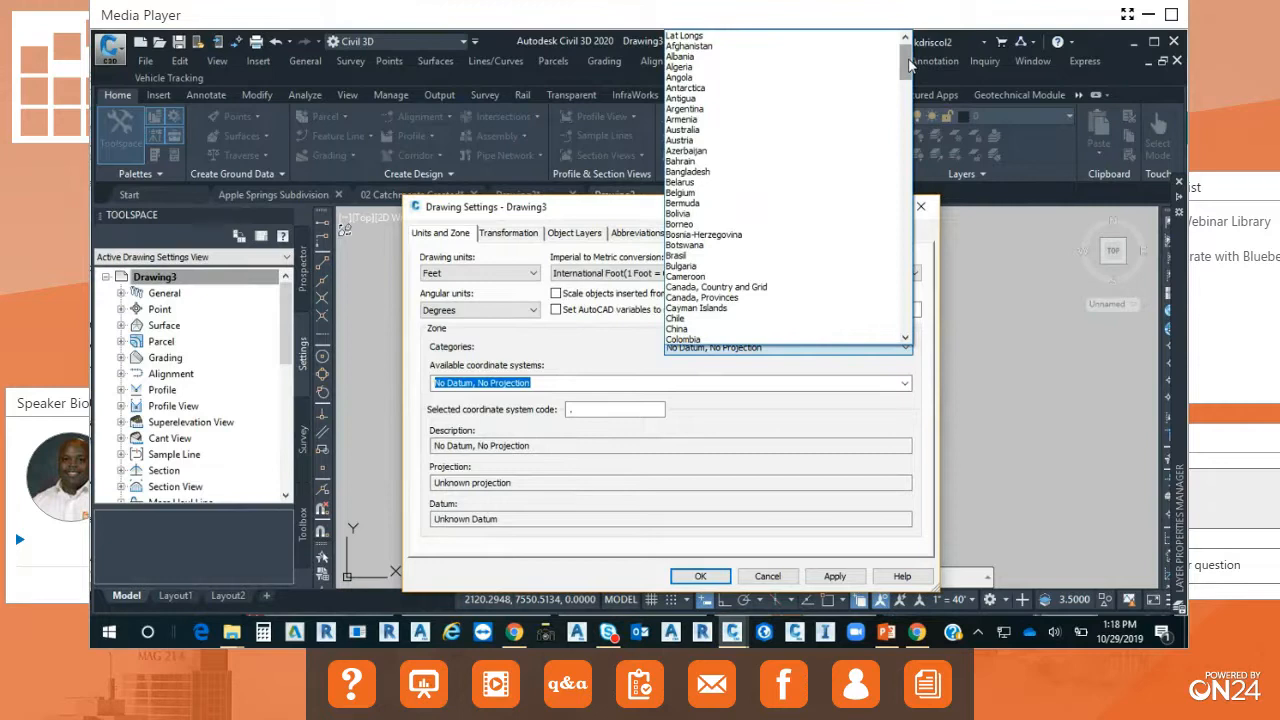
left_click_drag(910, 65, 900, 274)
left_click(729, 290)
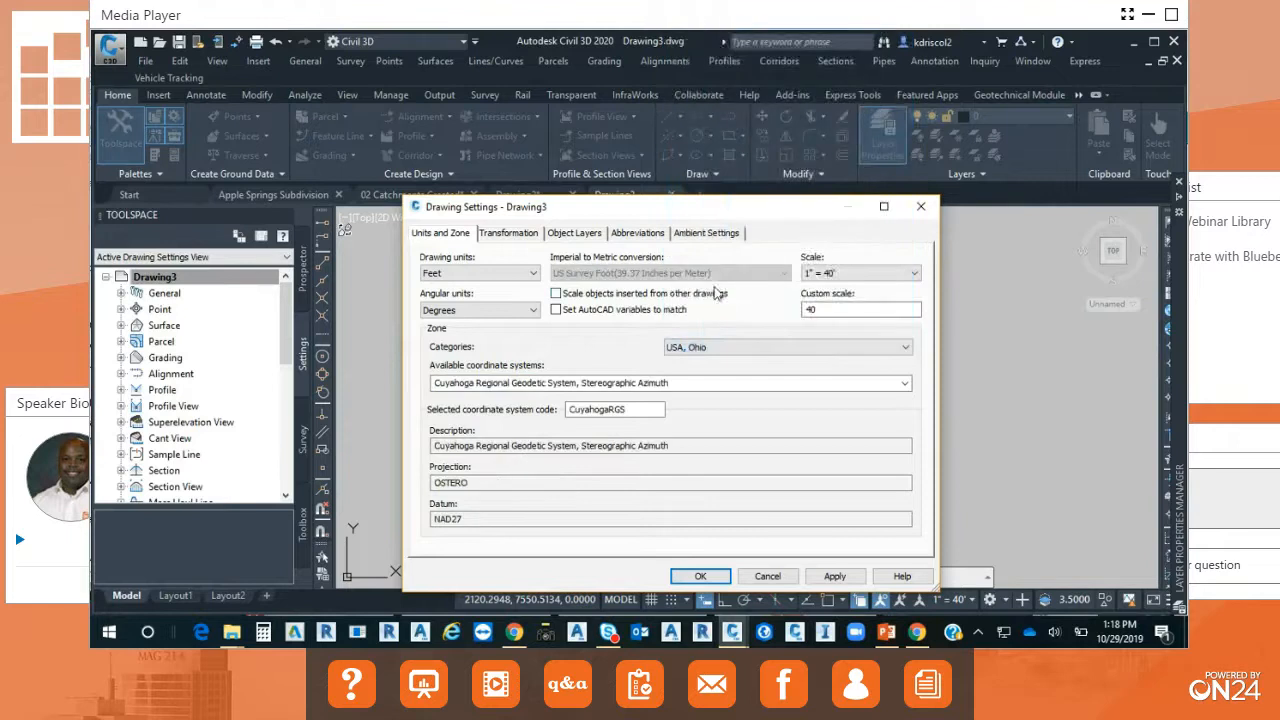
left_click(904, 383)
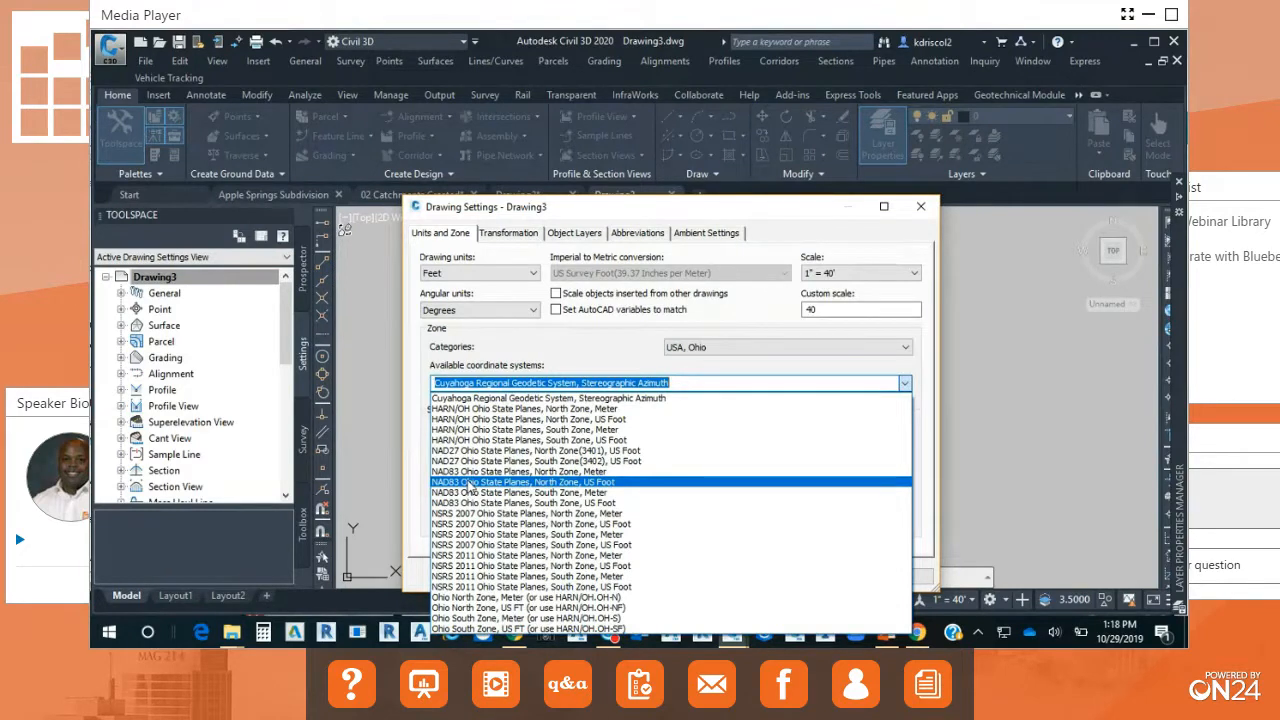
left_click(468, 483)
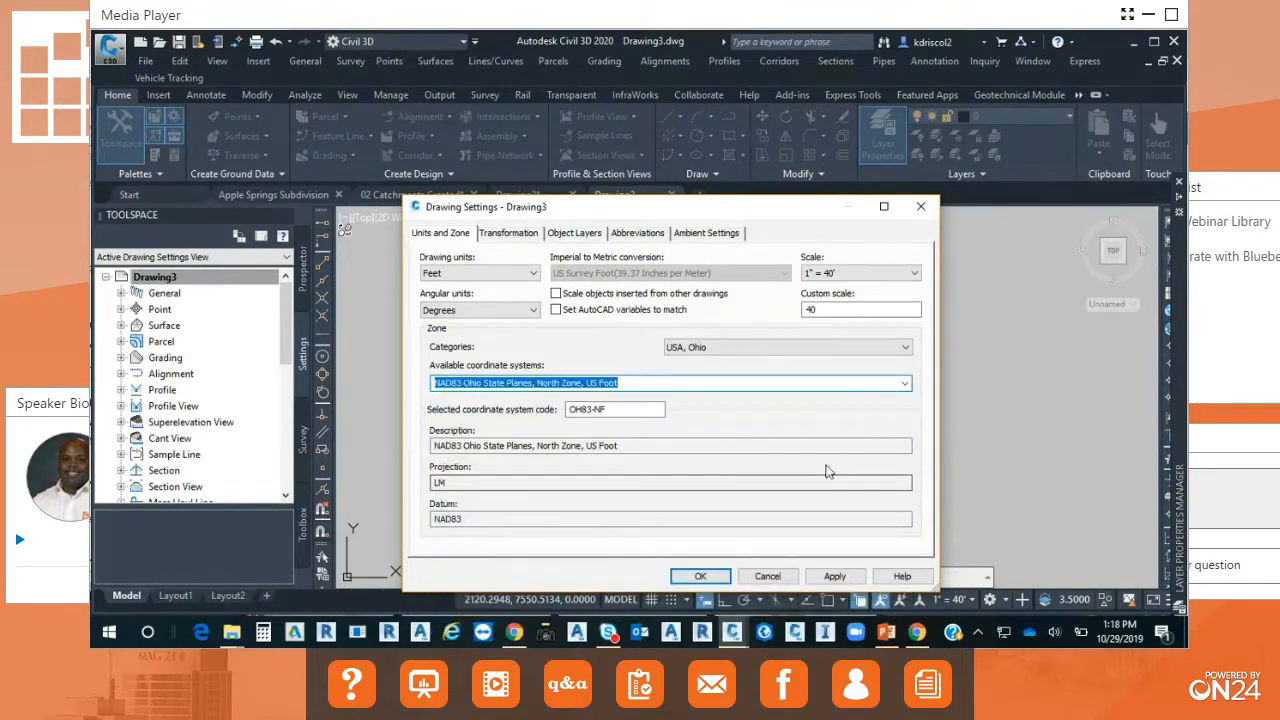
left_click(701, 576)
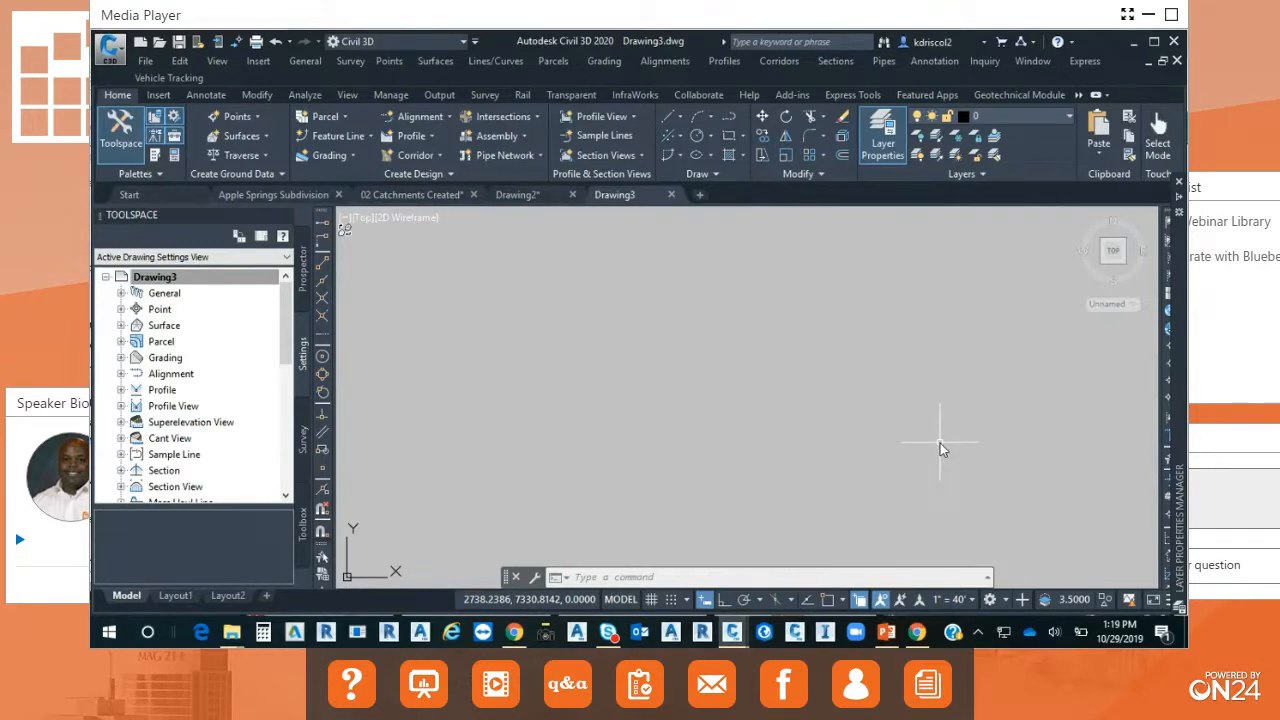
Open Autodesk Connector for ArcGIS and locate Cuyahoga Falls, OH, USA on its map.
left_click(158, 94)
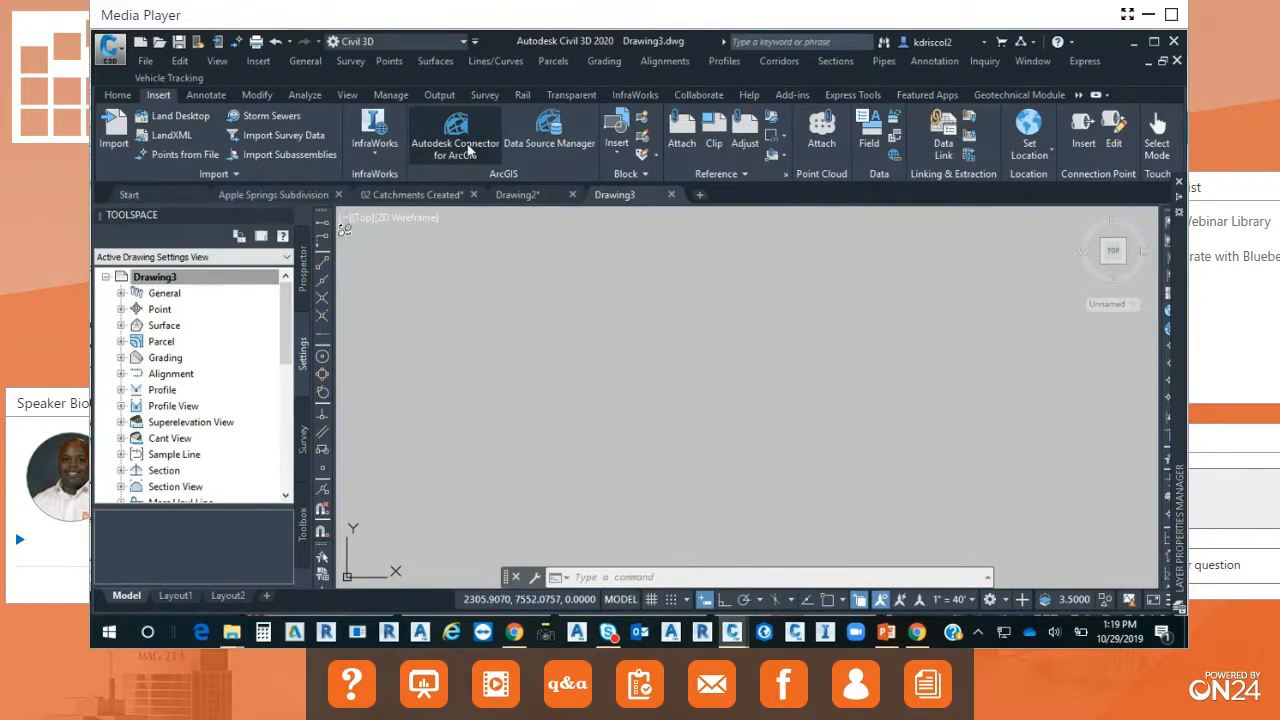
left_click(468, 150)
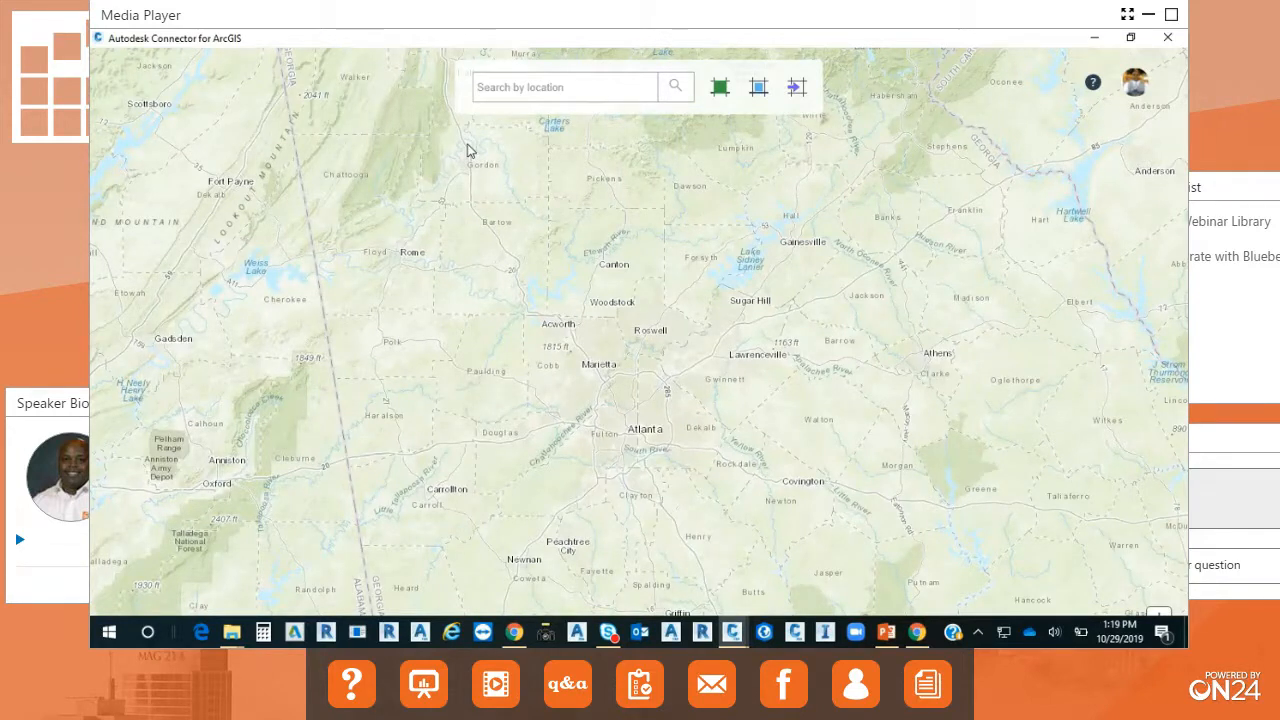
left_click(498, 88)
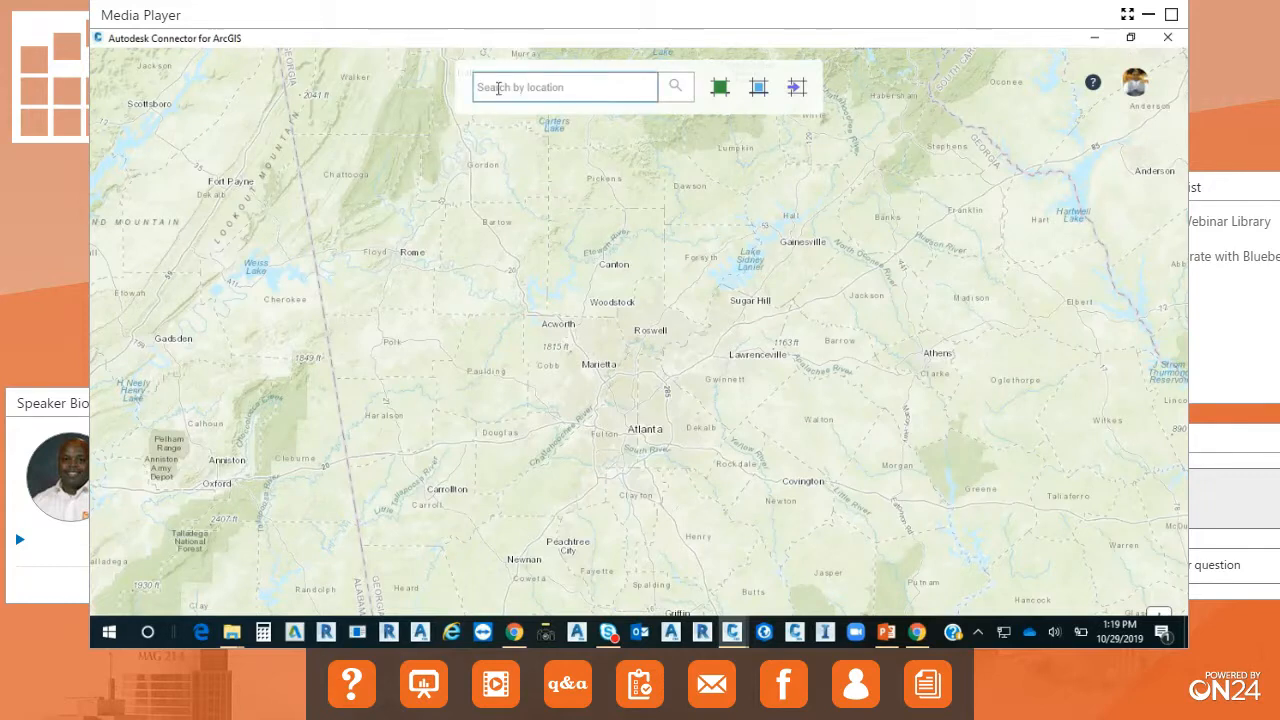
type("cuy")
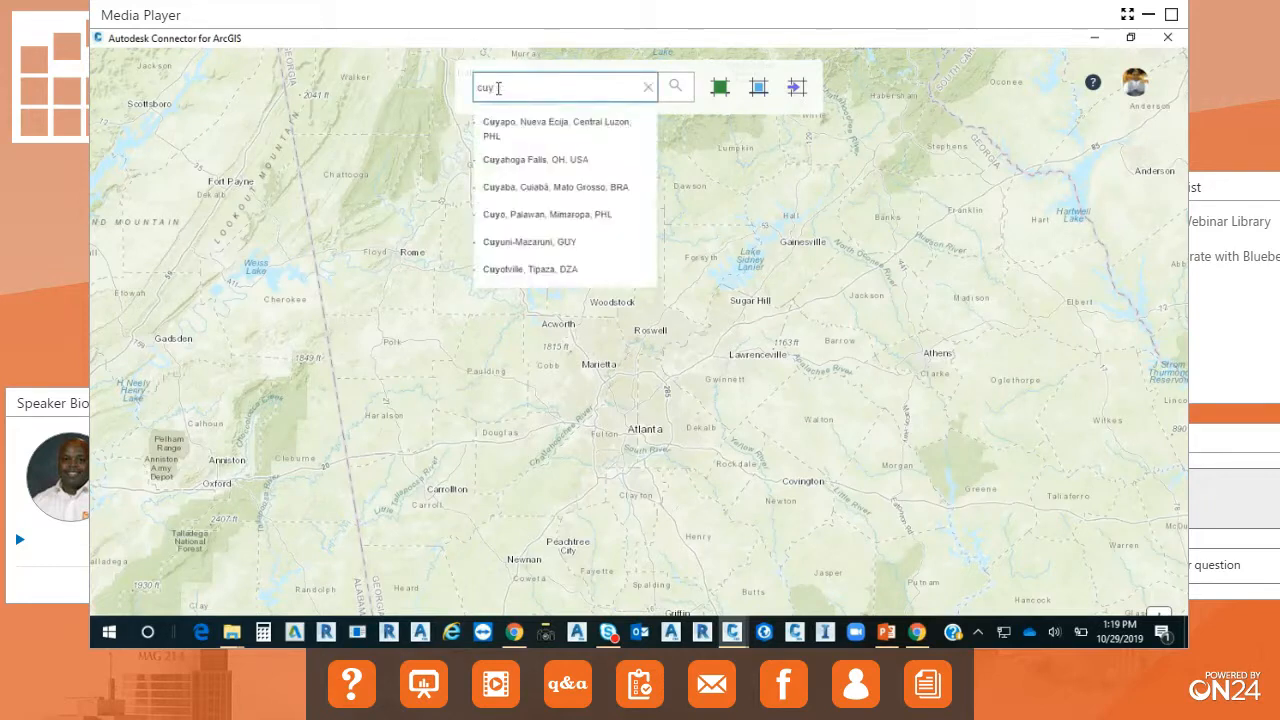
left_click(520, 161)
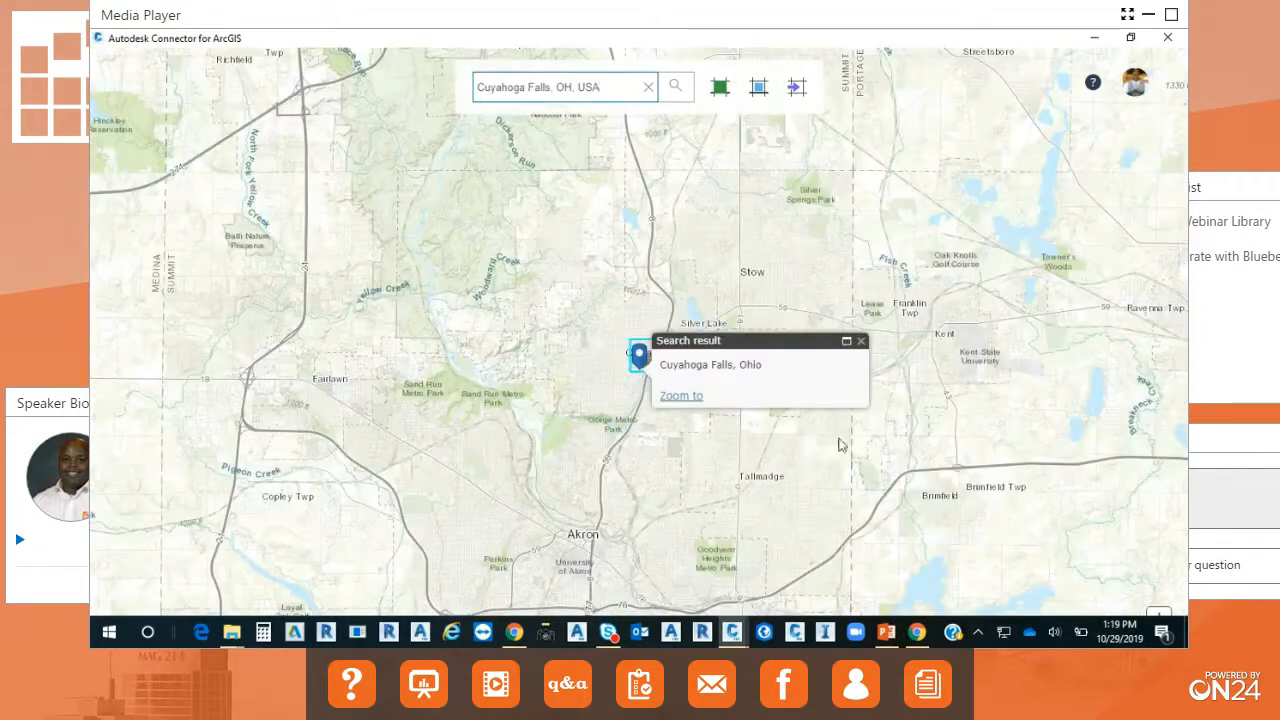
Define a rectangular area of interest from Lincoln Ave up to Crystal Lake, enclosing Lions Park, Linden Park and Ross Park.
scroll(605, 314, "up", 2)
scroll(604, 316, "up", 2)
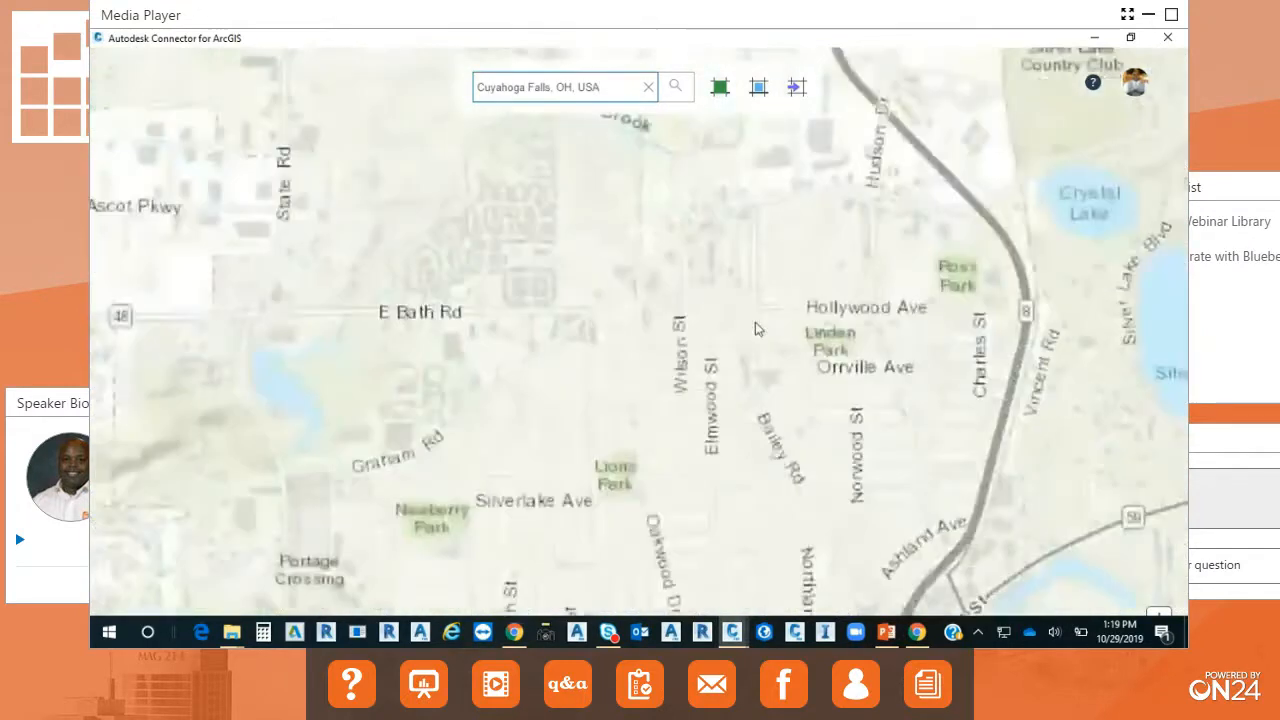
left_click_drag(644, 364, 616, 366)
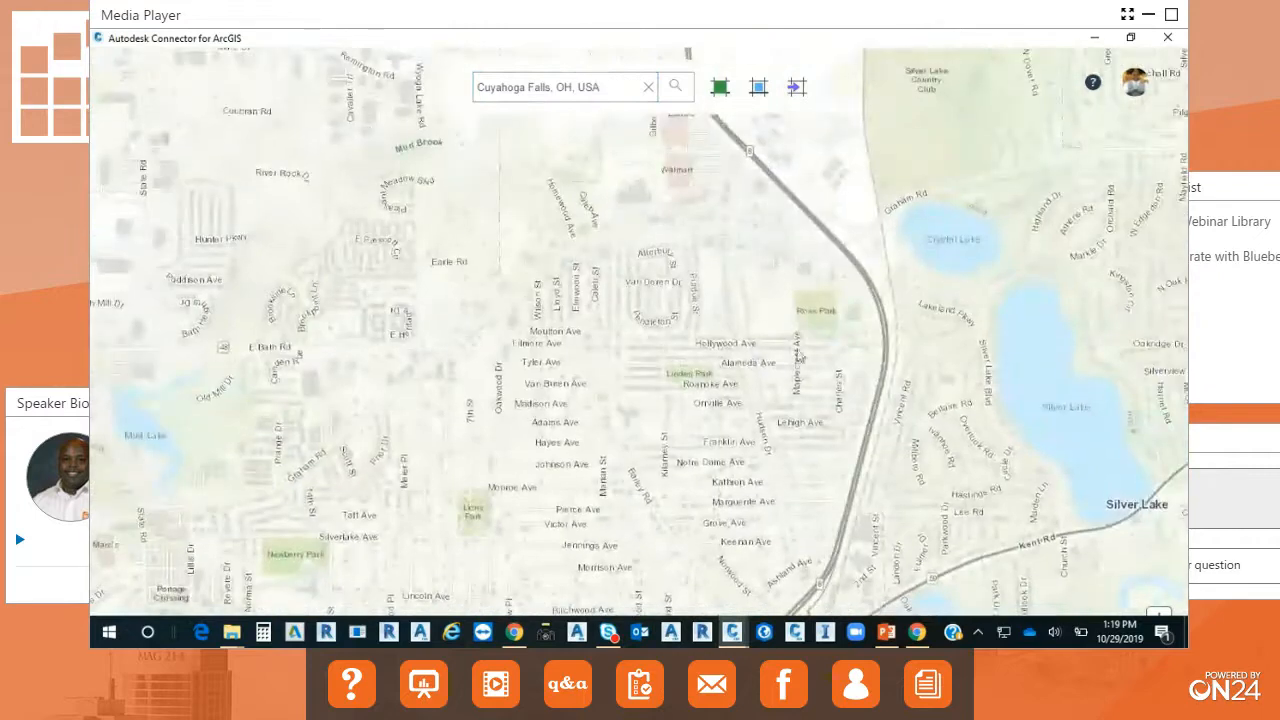
scroll(787, 358, "down", 1)
scroll(785, 359, "up", 1)
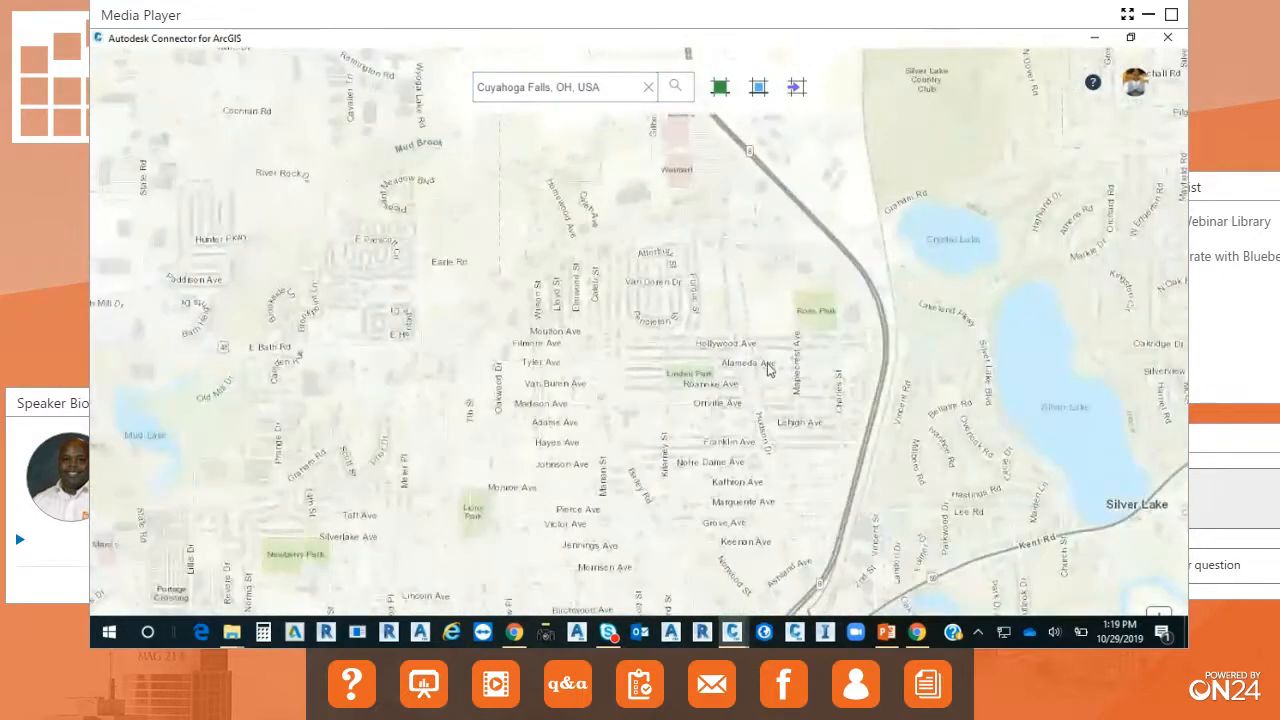
scroll(767, 369, "down", 1)
scroll(767, 369, "up", 1)
left_click_drag(777, 386, 797, 364)
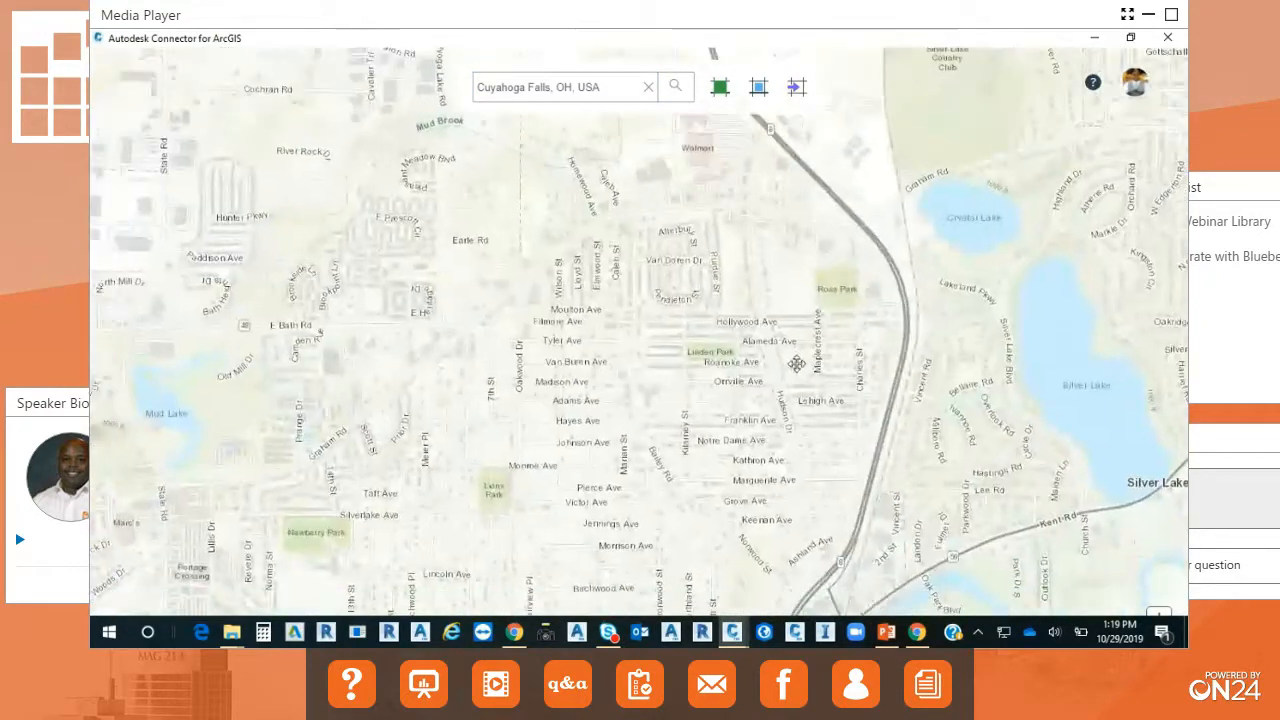
scroll(793, 363, "up", 1)
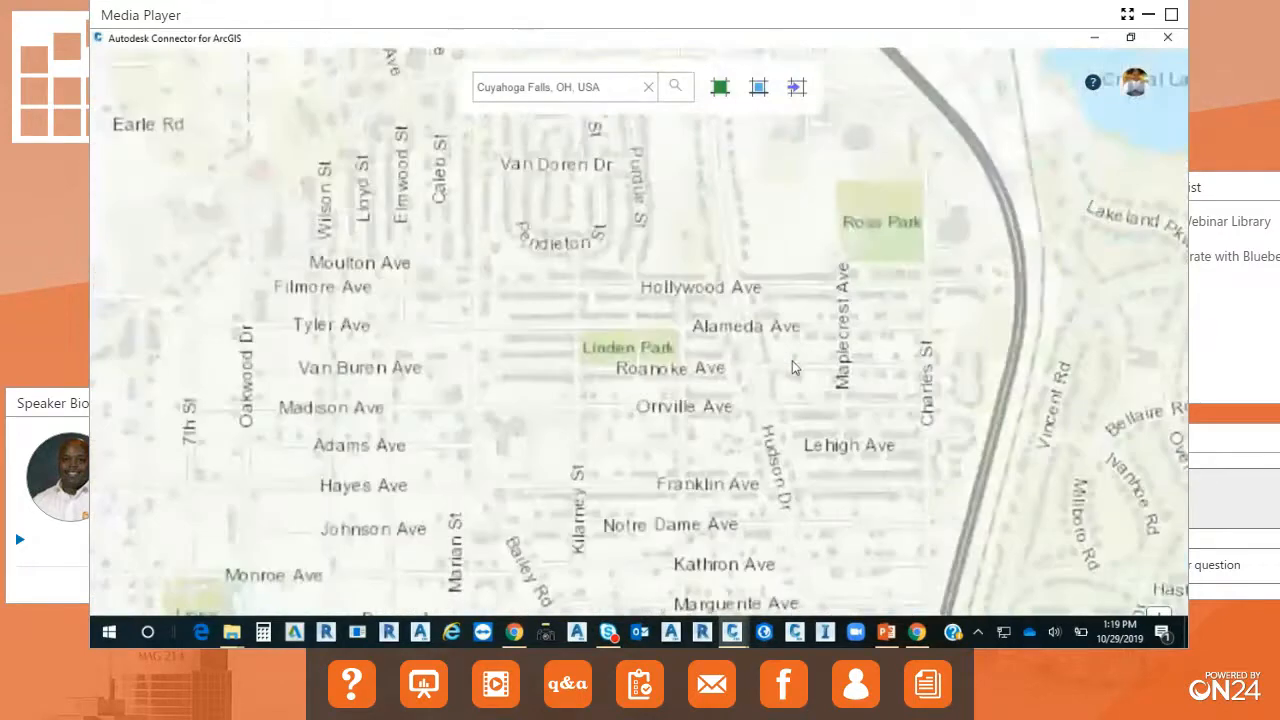
scroll(791, 360, "down", 1)
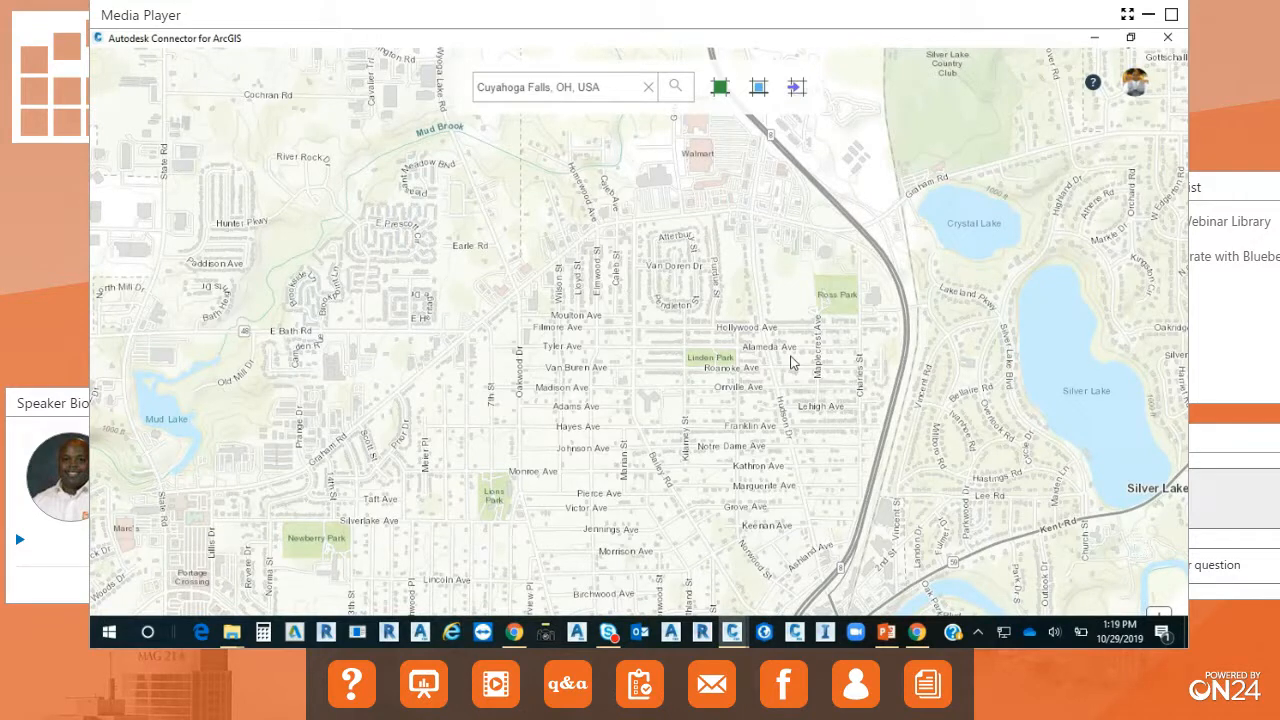
left_click(757, 92)
left_click_drag(438, 577, 950, 198)
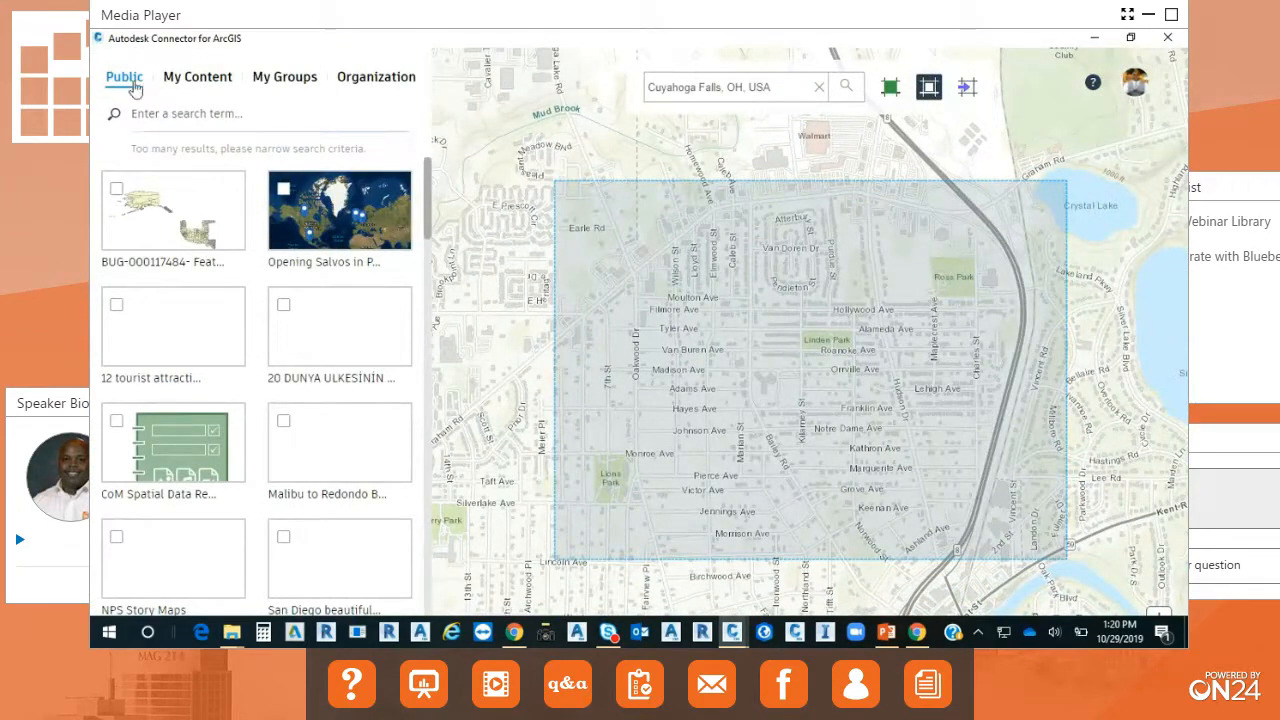
Browse the Public, My Content and Organization map collections in the connector.
left_click_drag(421, 191, 410, 132)
left_click(214, 84)
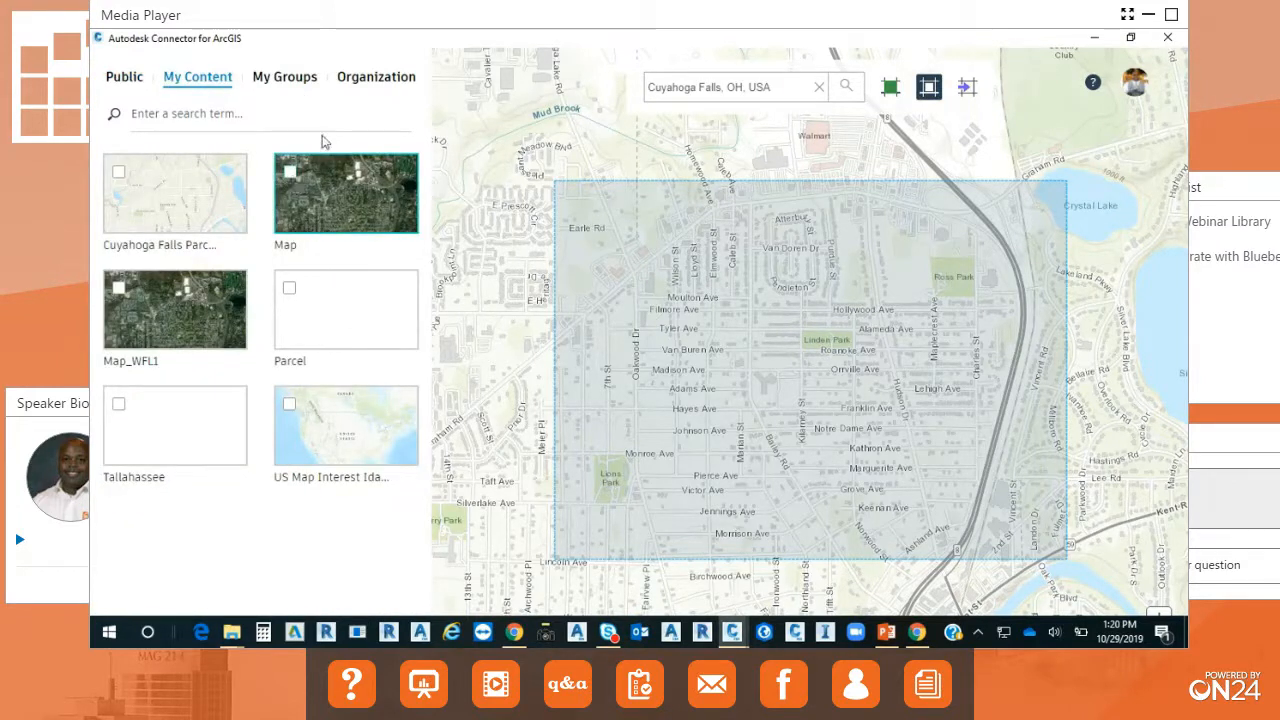
left_click(365, 86)
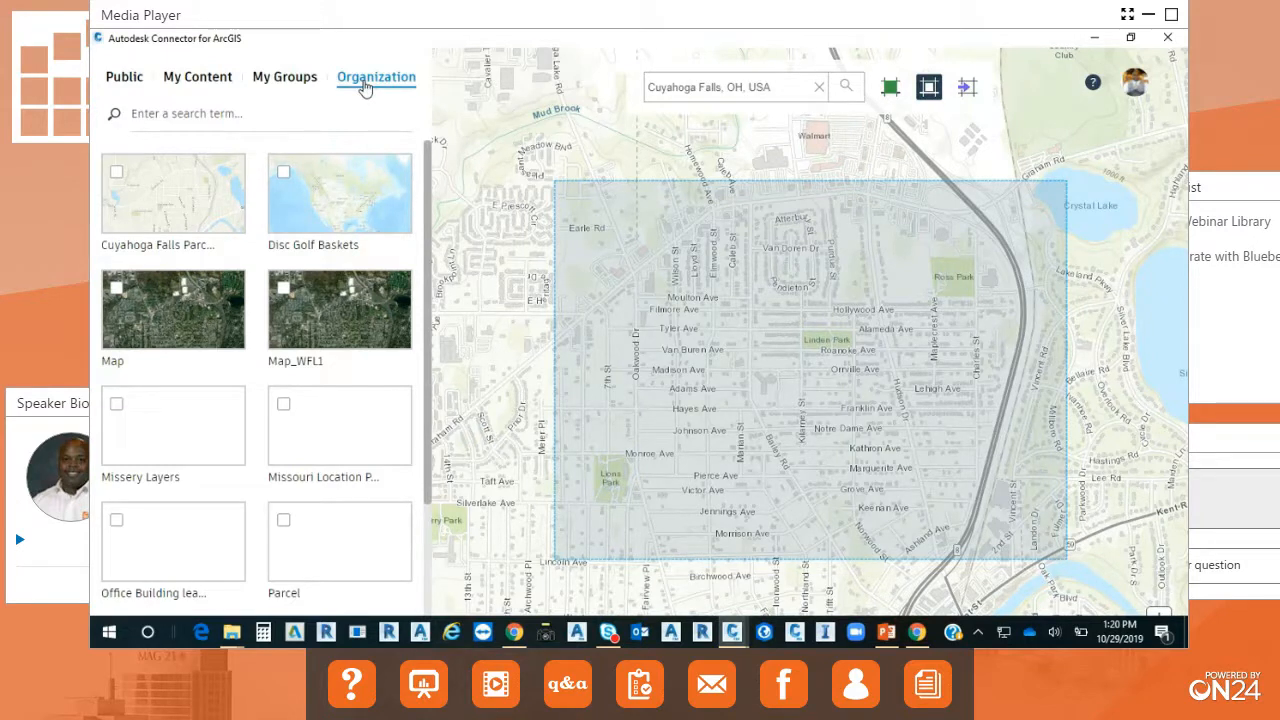
Select the map named Map from My Content, check the OH_LINES feature types, and exclude the OH_LINES layer.
left_click(222, 78)
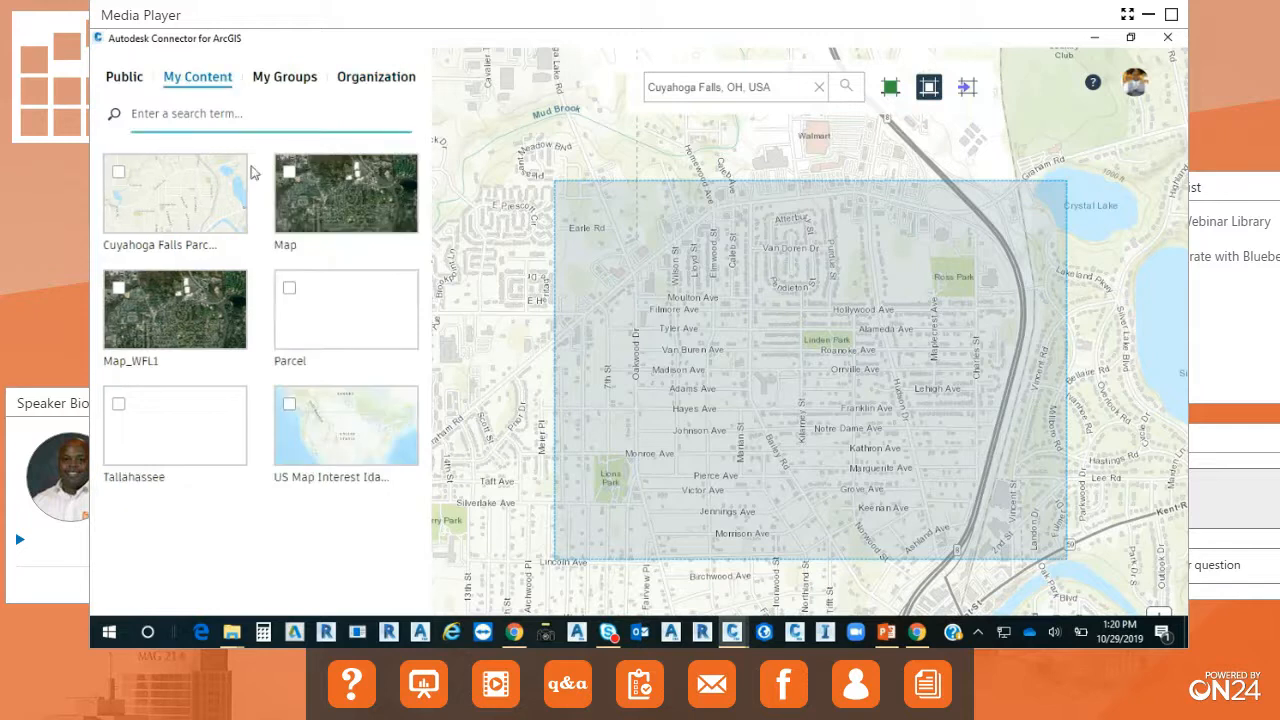
left_click(290, 176)
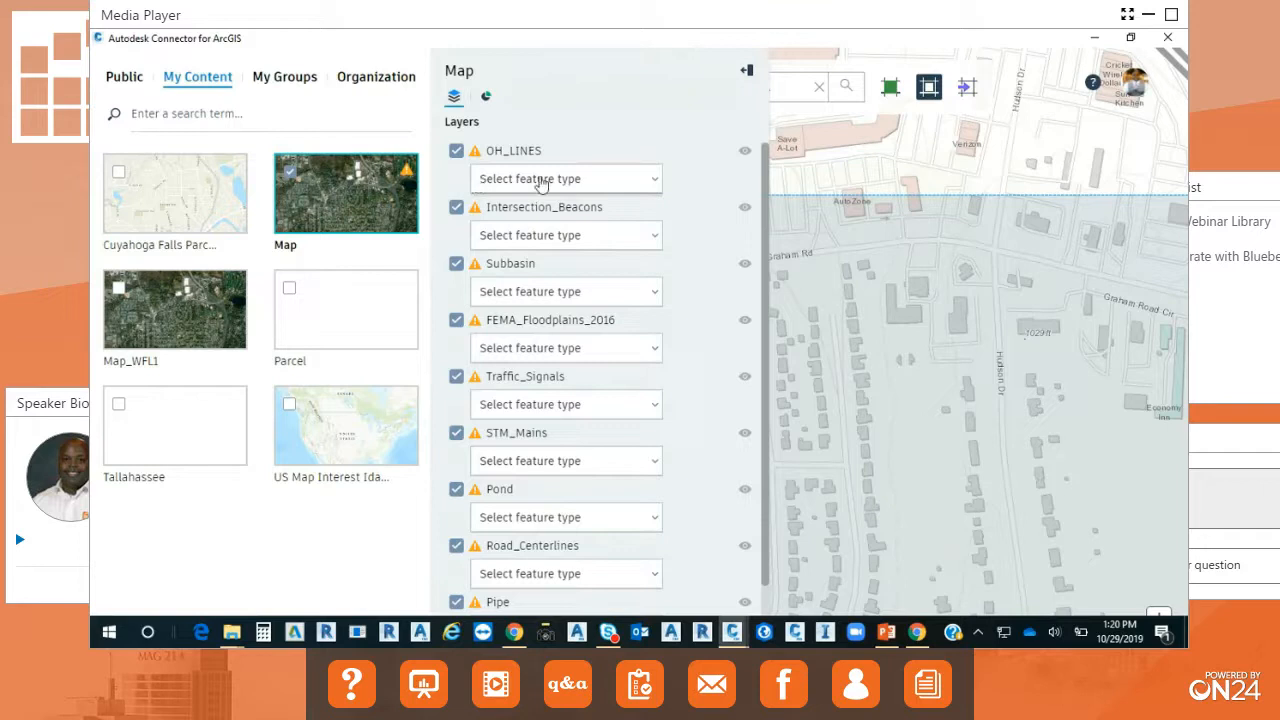
left_click(655, 189)
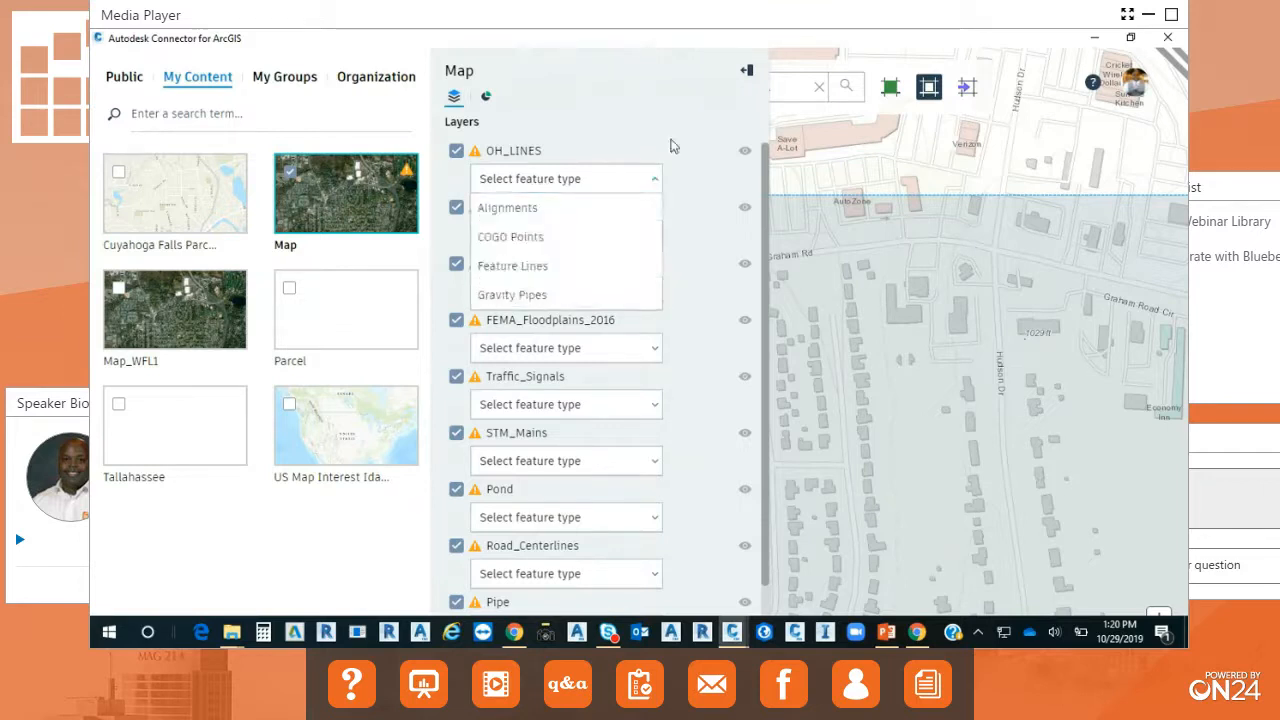
left_click(672, 146)
left_click(456, 151)
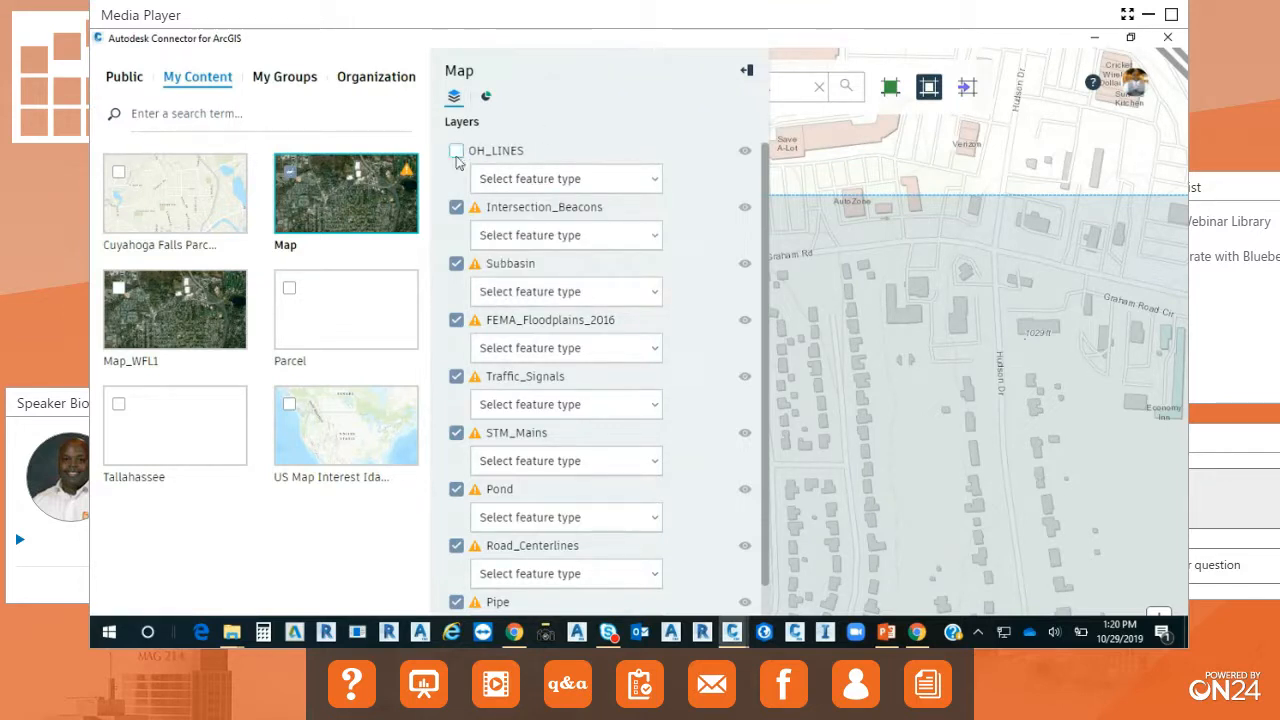
Exclude the Intersection_Beacons, Subbasin, FEMA_Floodplains_2016, Traffic_Signals, STM_Mains, Pond, Road_Centerlines and Pipe layers from the import.
left_click(456, 207)
left_click(456, 263)
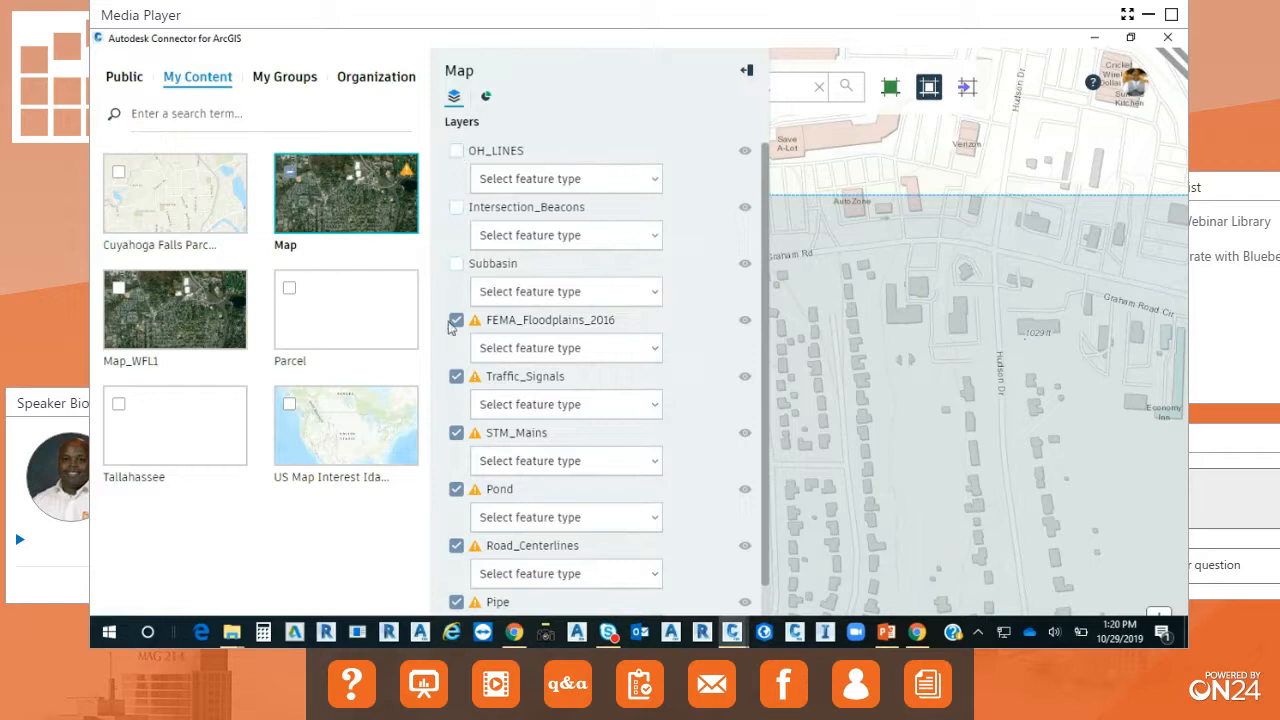
left_click(456, 320)
left_click(456, 376)
left_click(456, 433)
left_click(456, 489)
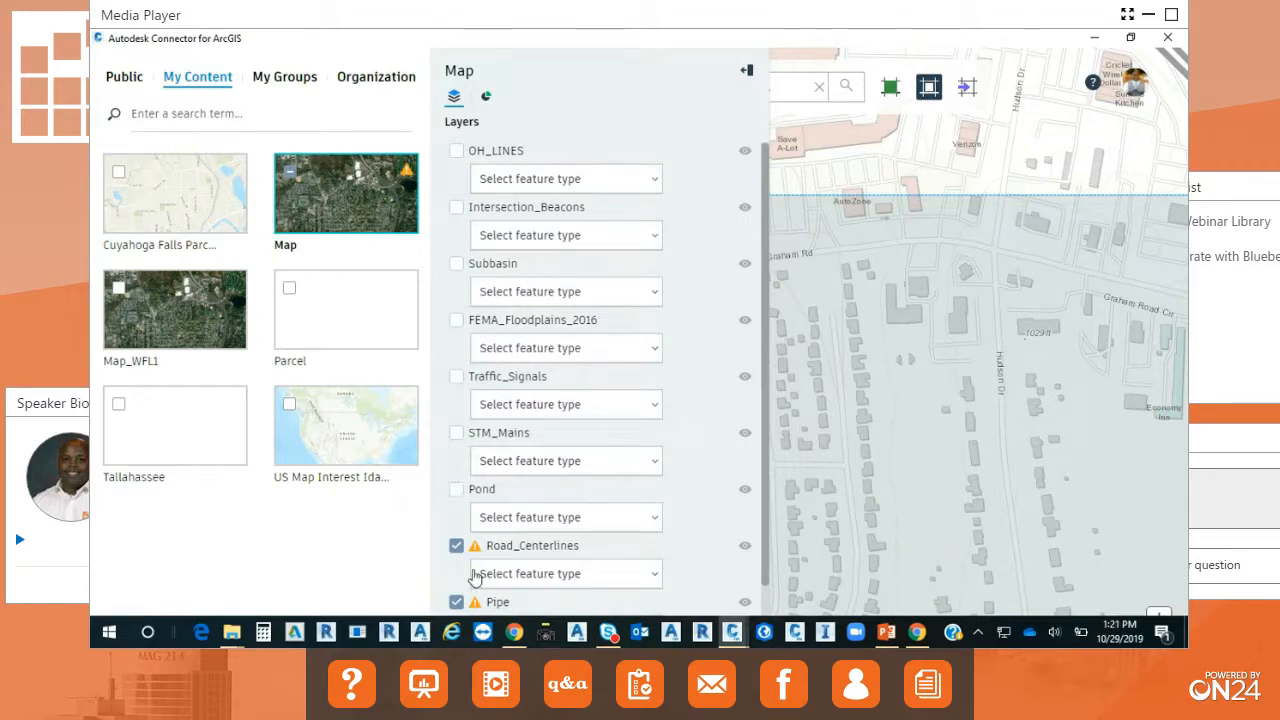
left_click(456, 545)
left_click(456, 602)
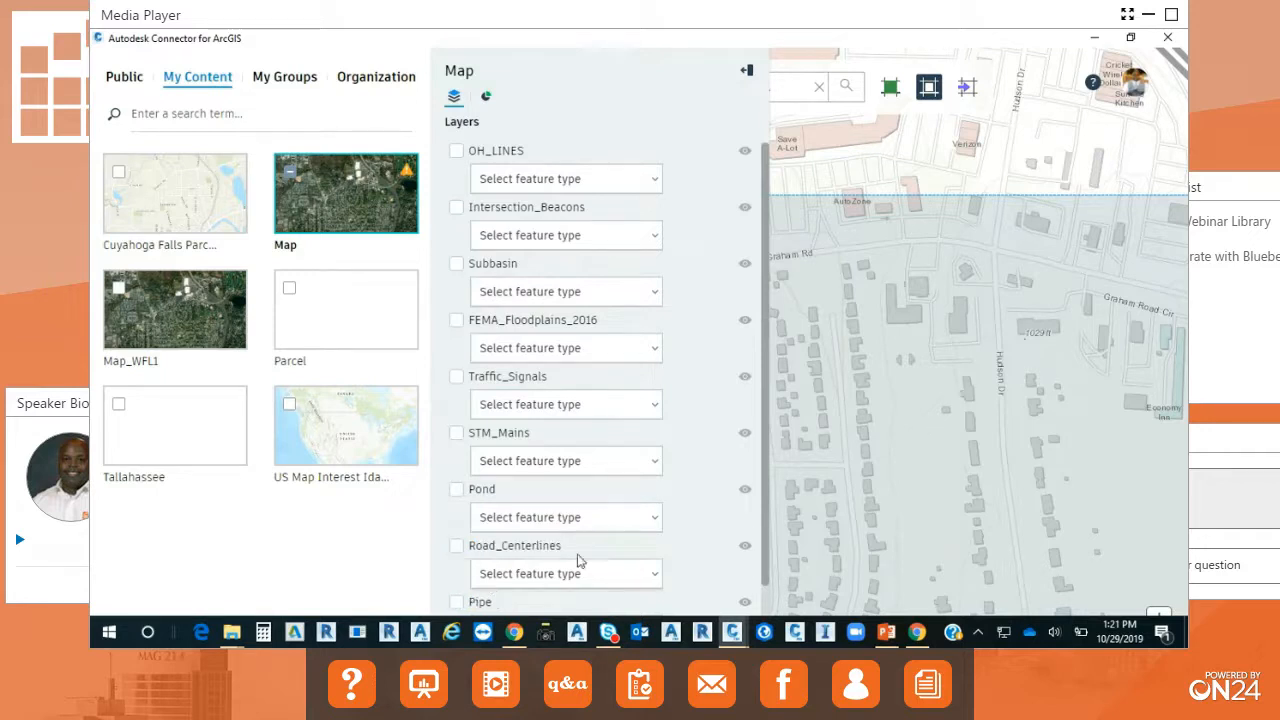
Include the Road_Centerlines layer and set its feature type to Alignments.
left_click(456, 545)
left_click(652, 576)
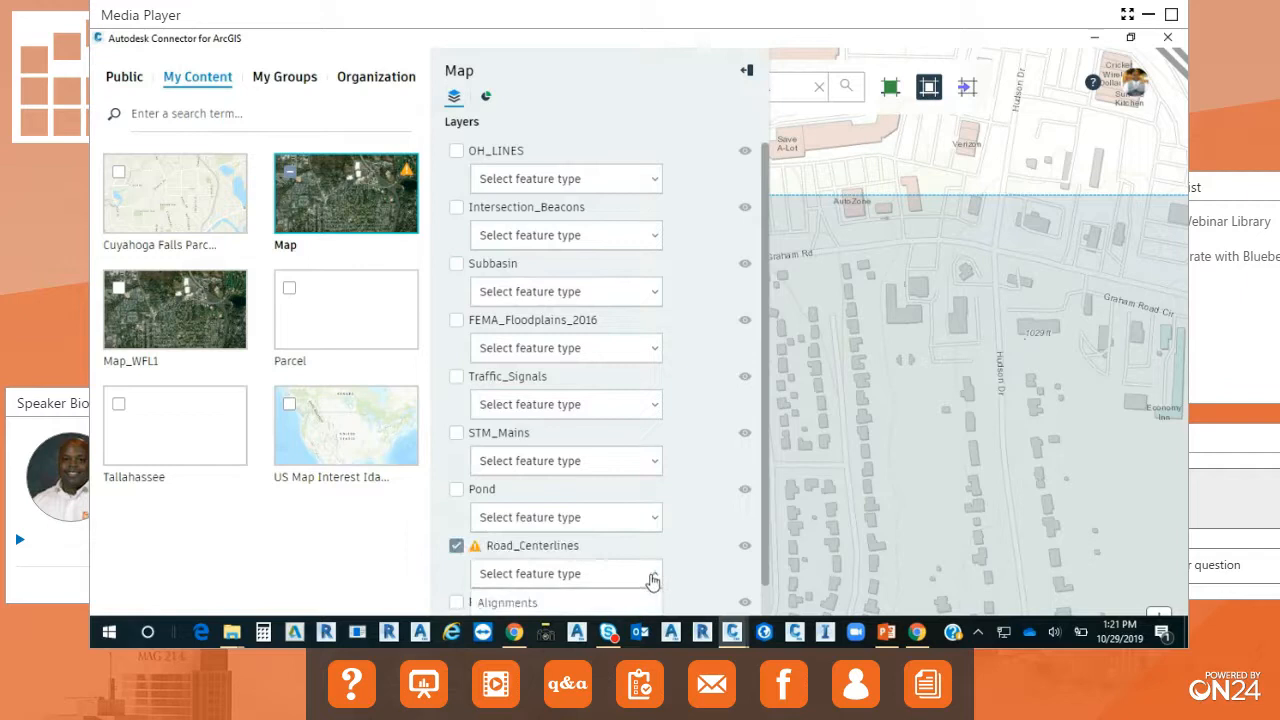
left_click(583, 602)
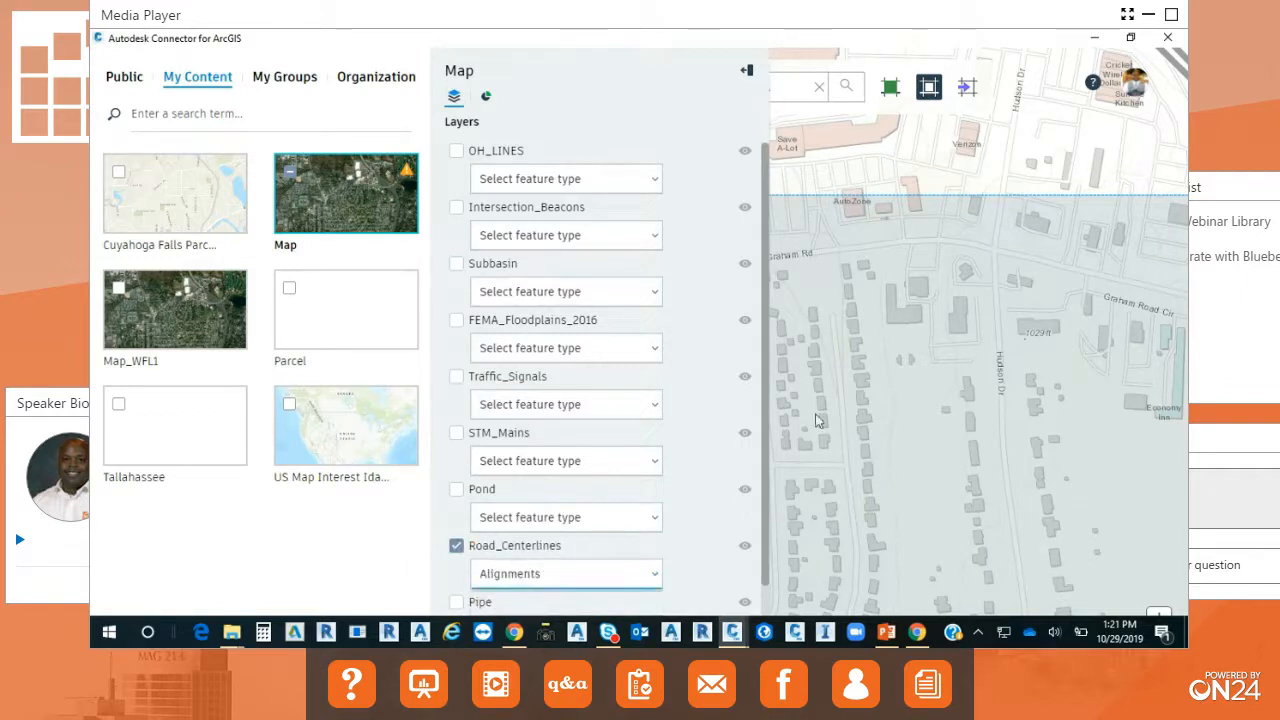
scroll(765, 410, "down", 2)
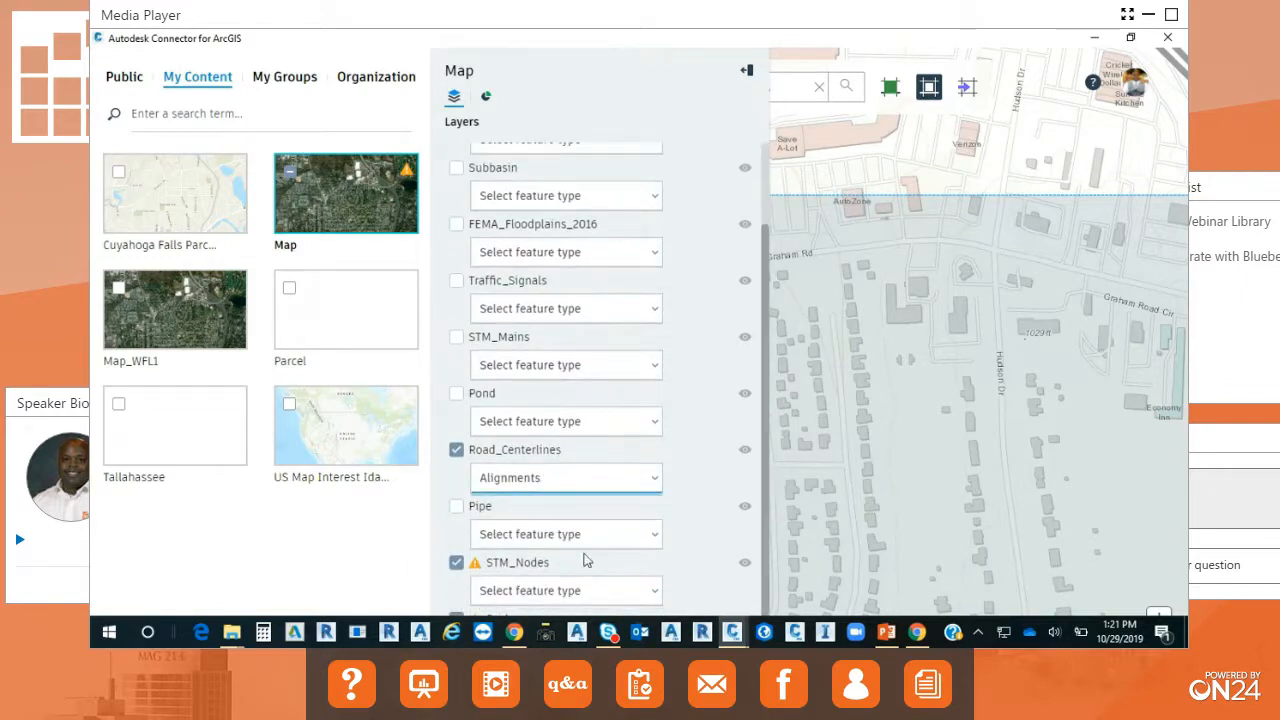
Set the Pipe layer's feature type to COGO Points.
left_click(559, 535)
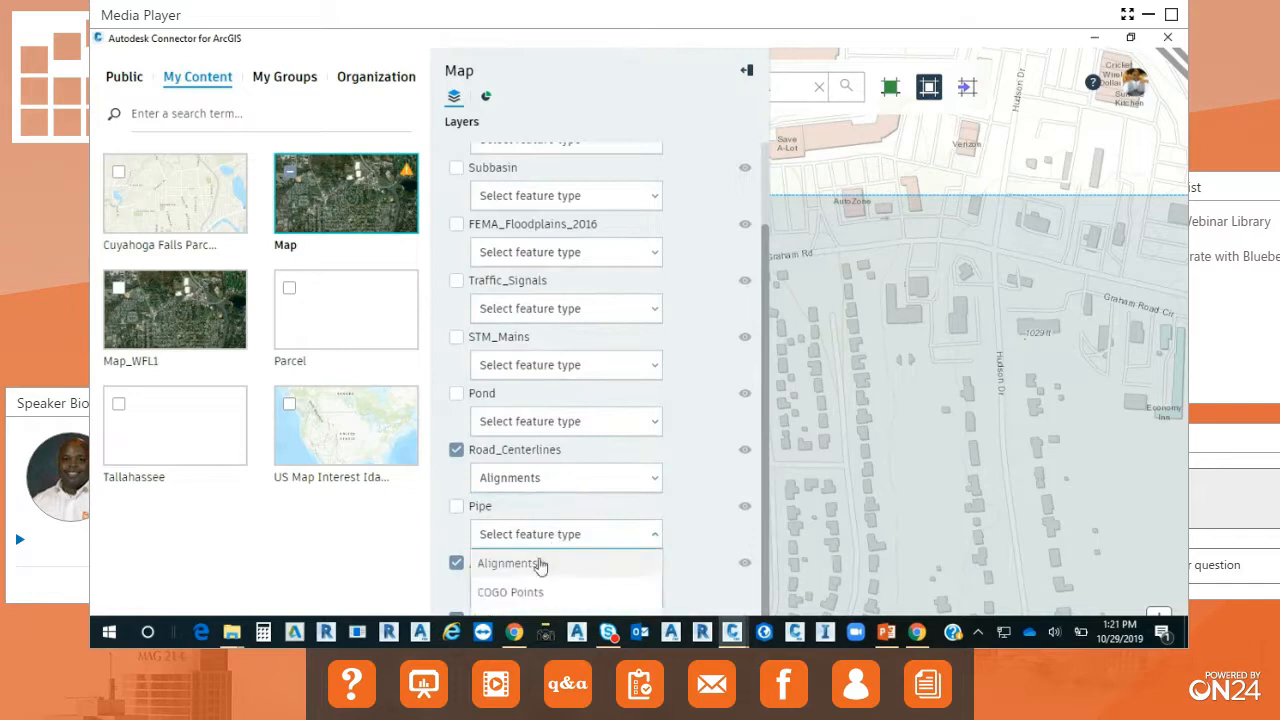
left_click(624, 593)
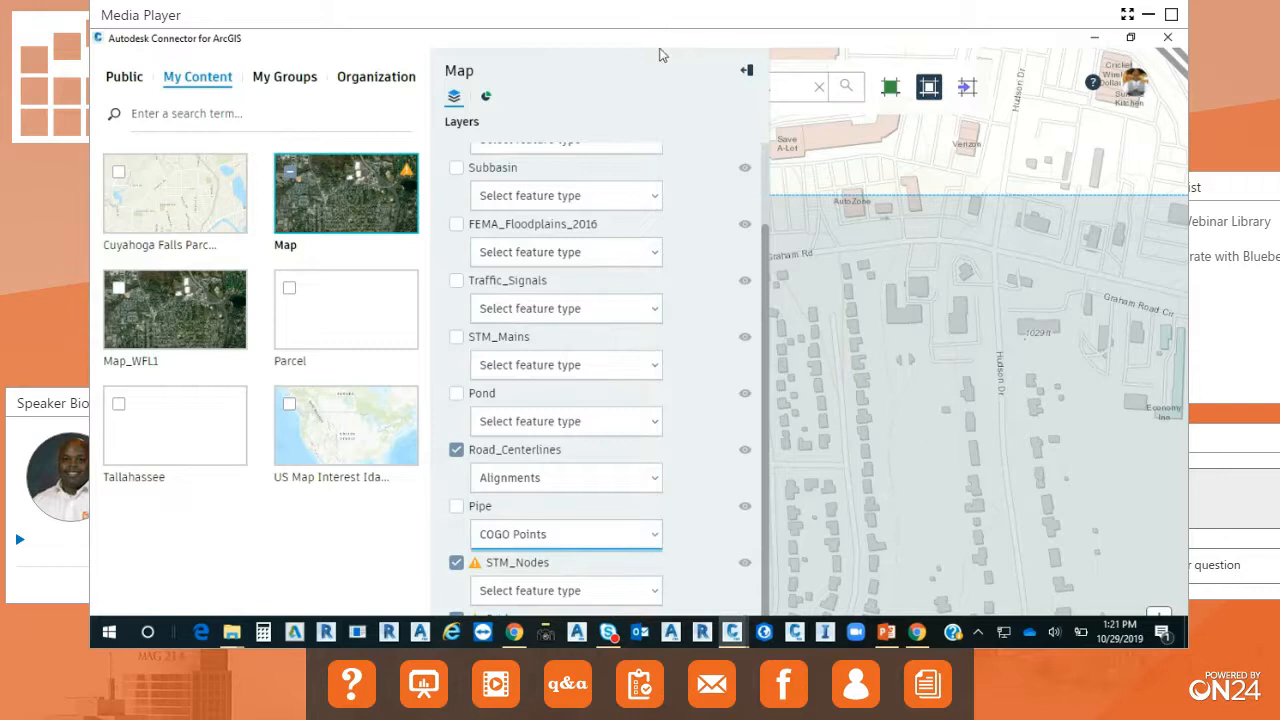
left_click_drag(652, 46, 645, 84)
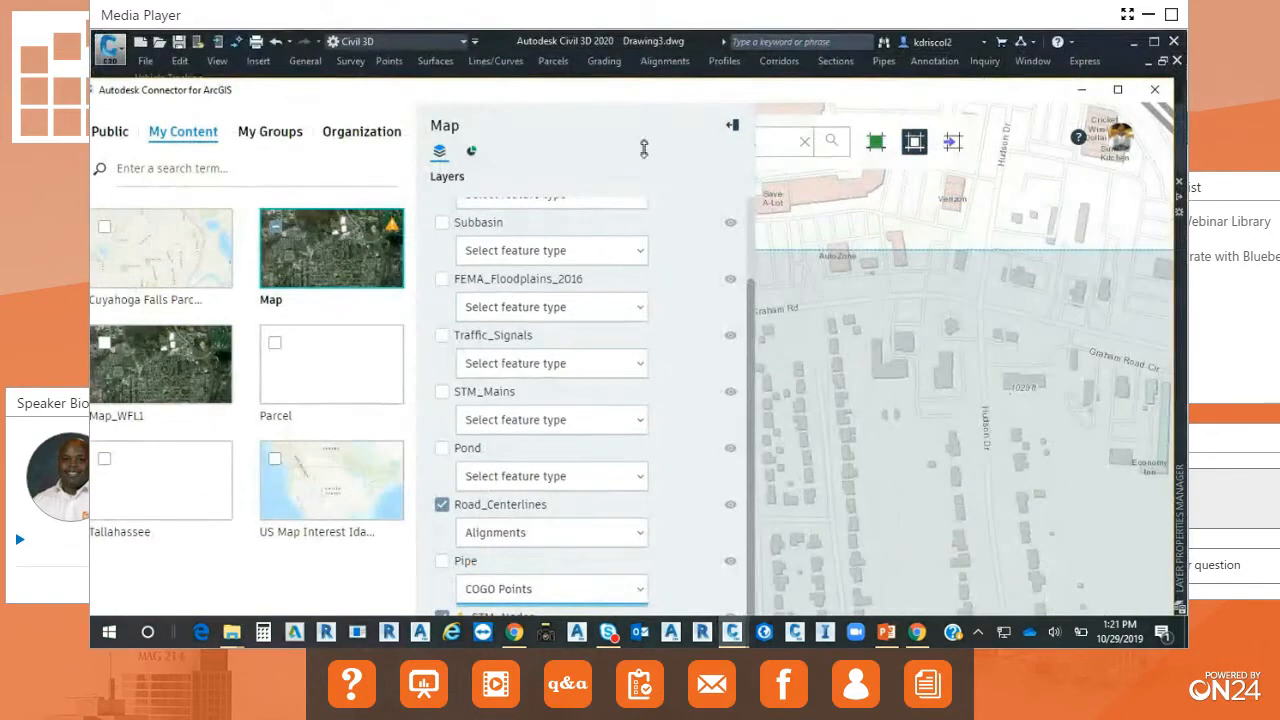
left_click_drag(708, 100, 718, 48)
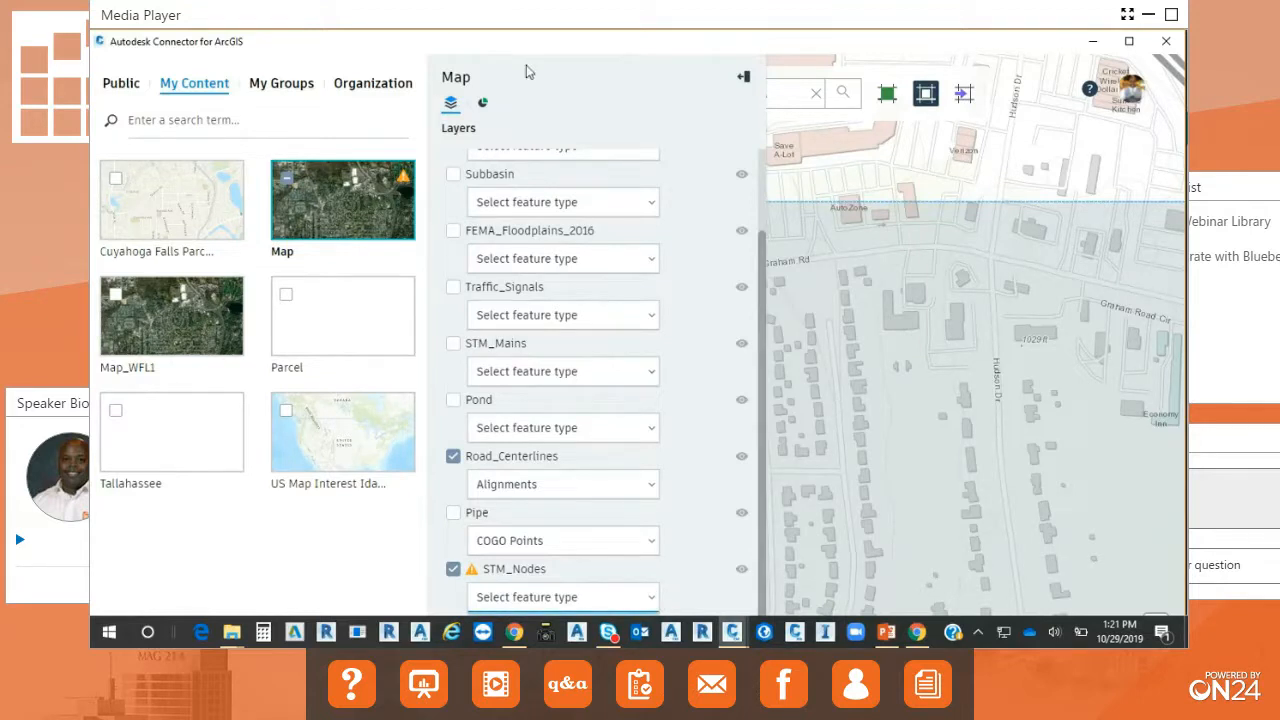
Include the STM_Mains layer and assign it the Gravity Pipes feature type.
left_click_drag(763, 289, 768, 198)
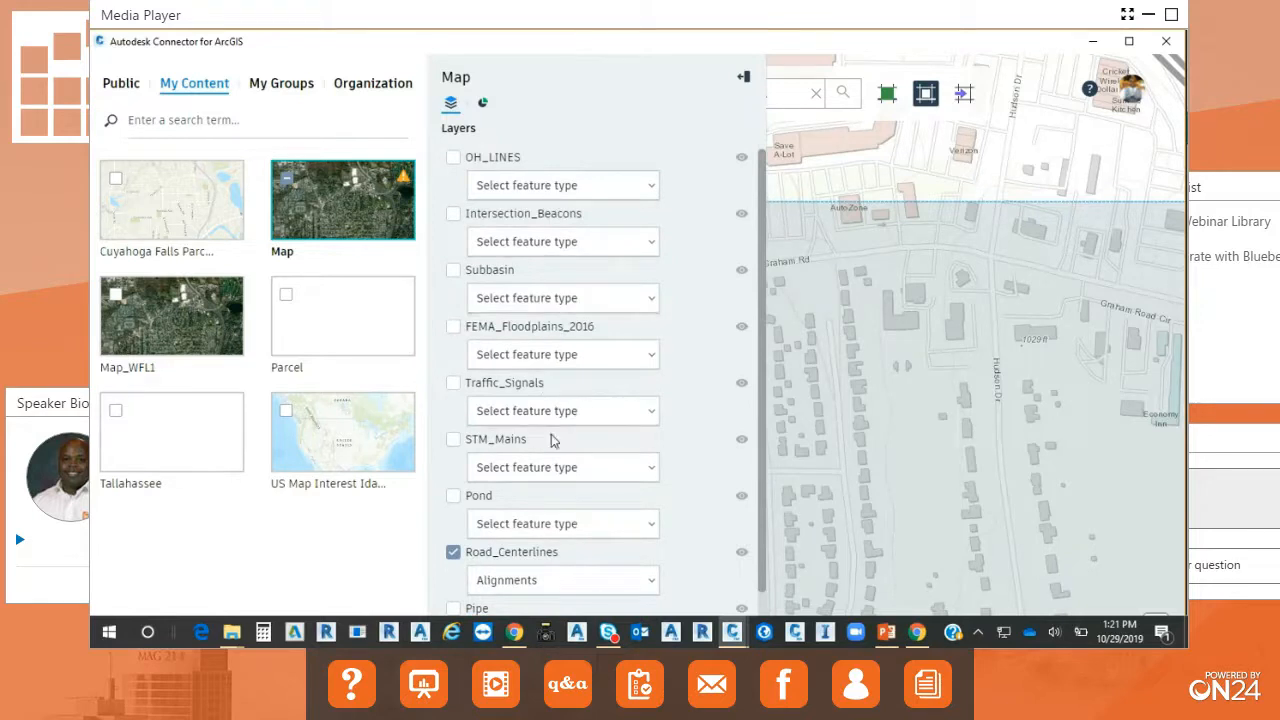
left_click(538, 470)
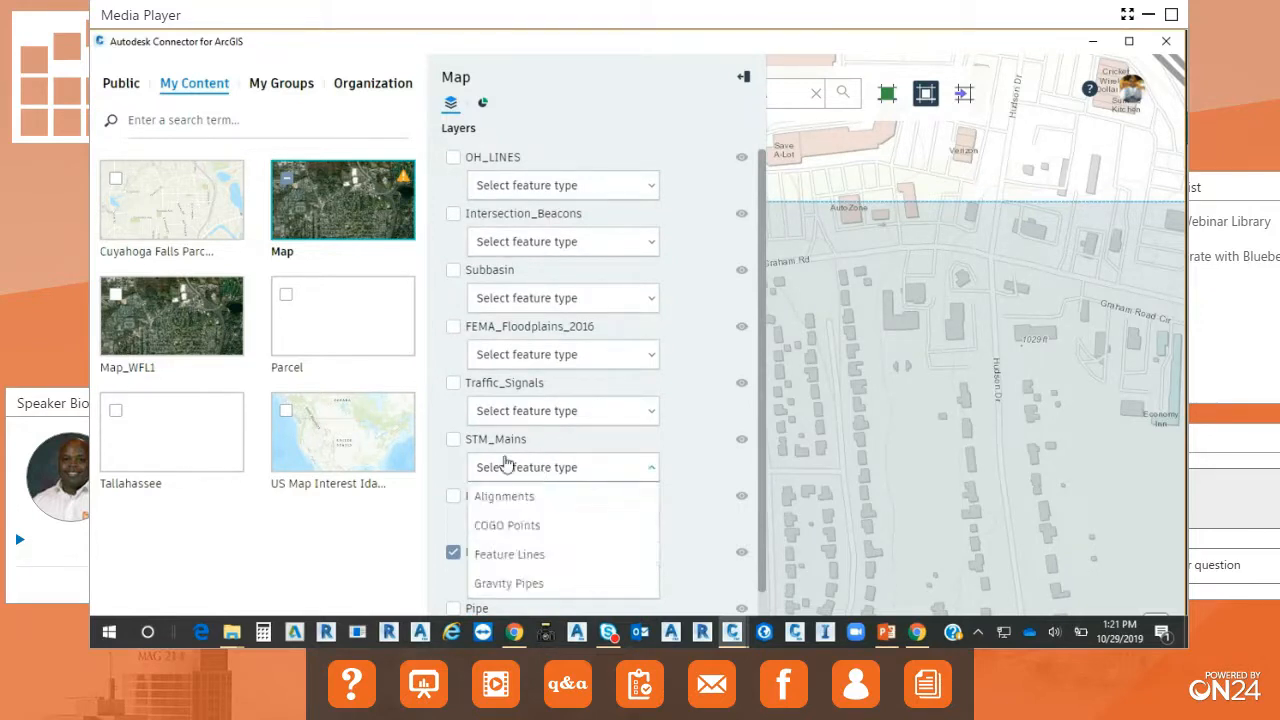
left_click(453, 439)
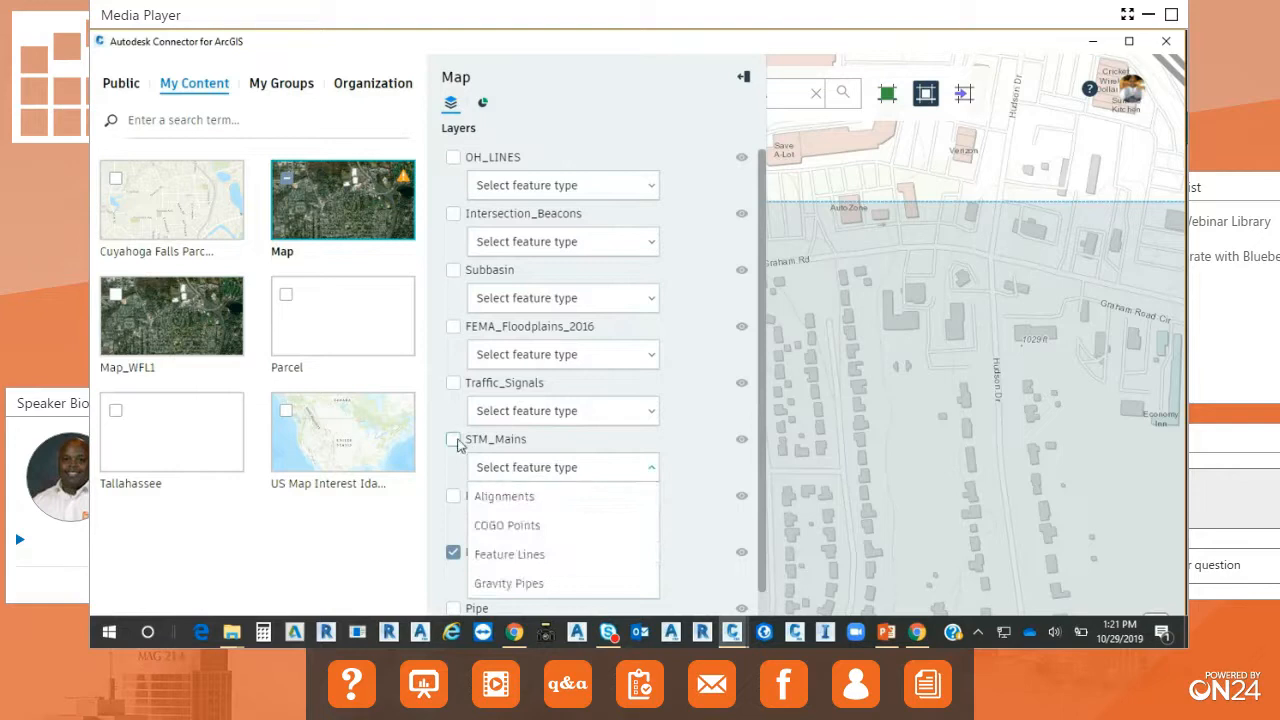
left_click(598, 472)
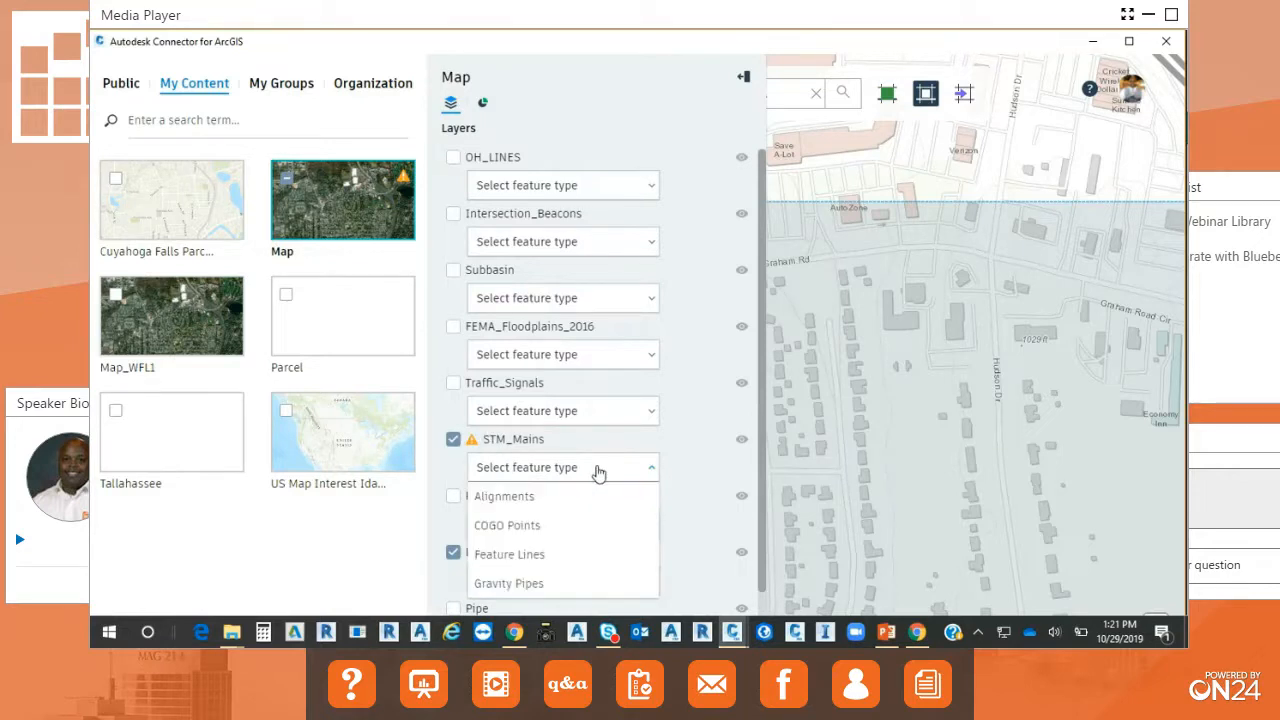
left_click(522, 588)
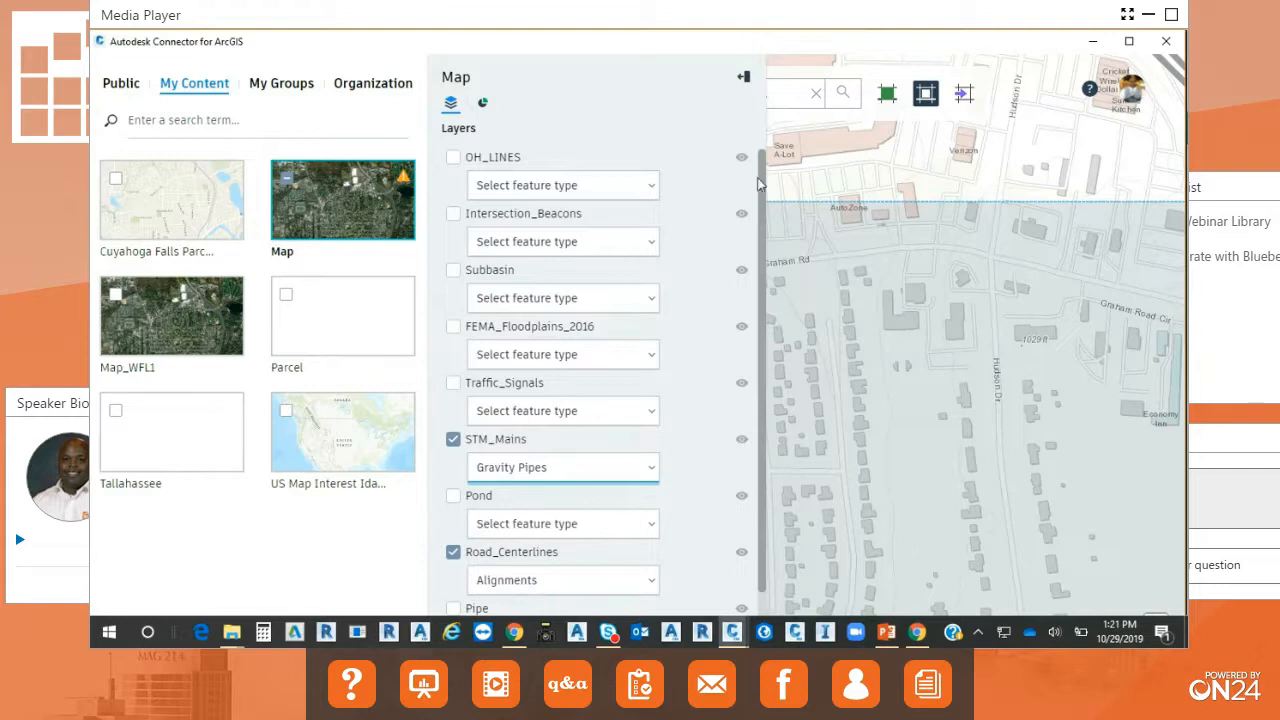
Narrow the connector window and reposition it over the Civil 3D drawing.
left_click_drag(698, 50, 610, 193)
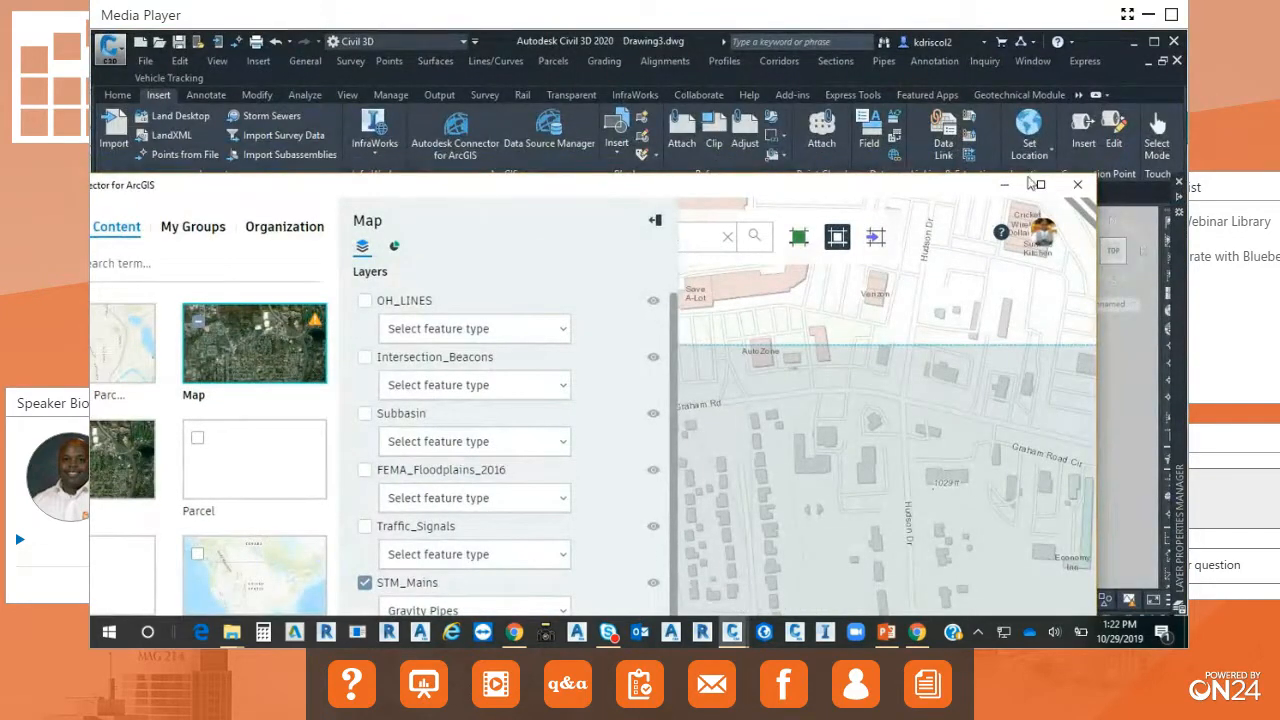
left_click_drag(1095, 176, 886, 178)
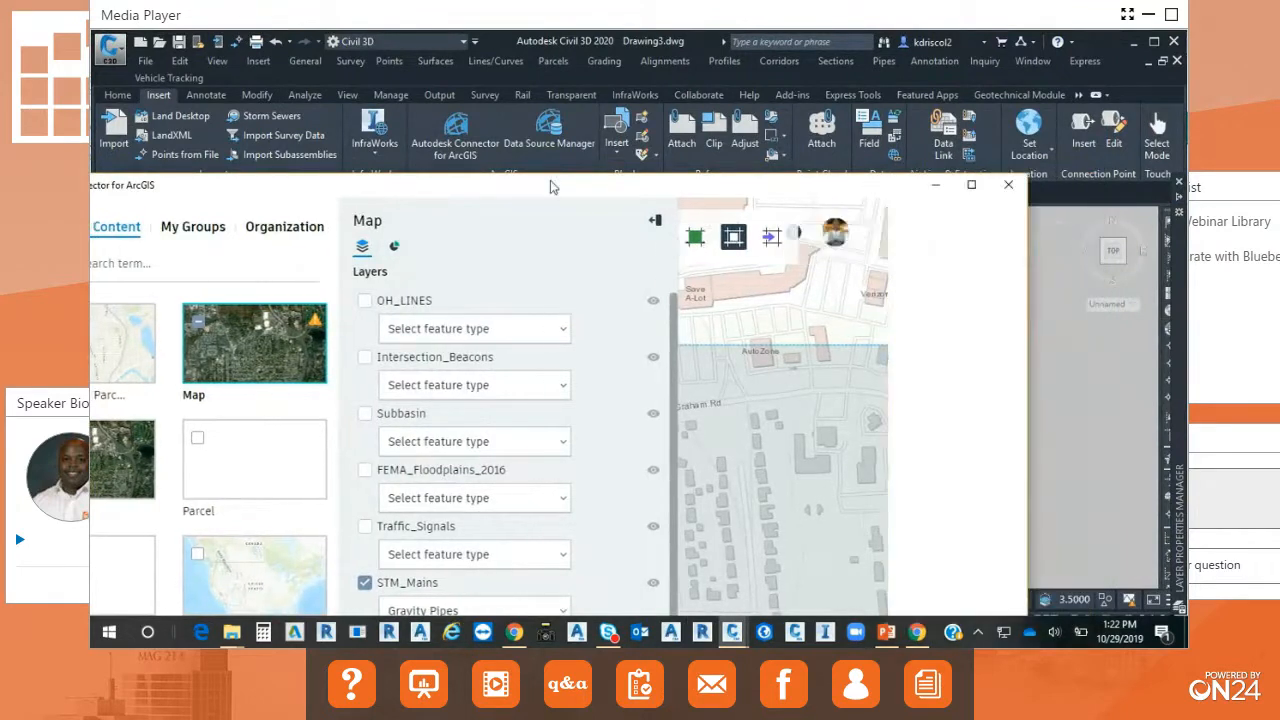
mouse_move(549, 187)
left_mouse_down()
mouse_move(91, 83)
mouse_move(91, 40)
left_mouse_up()
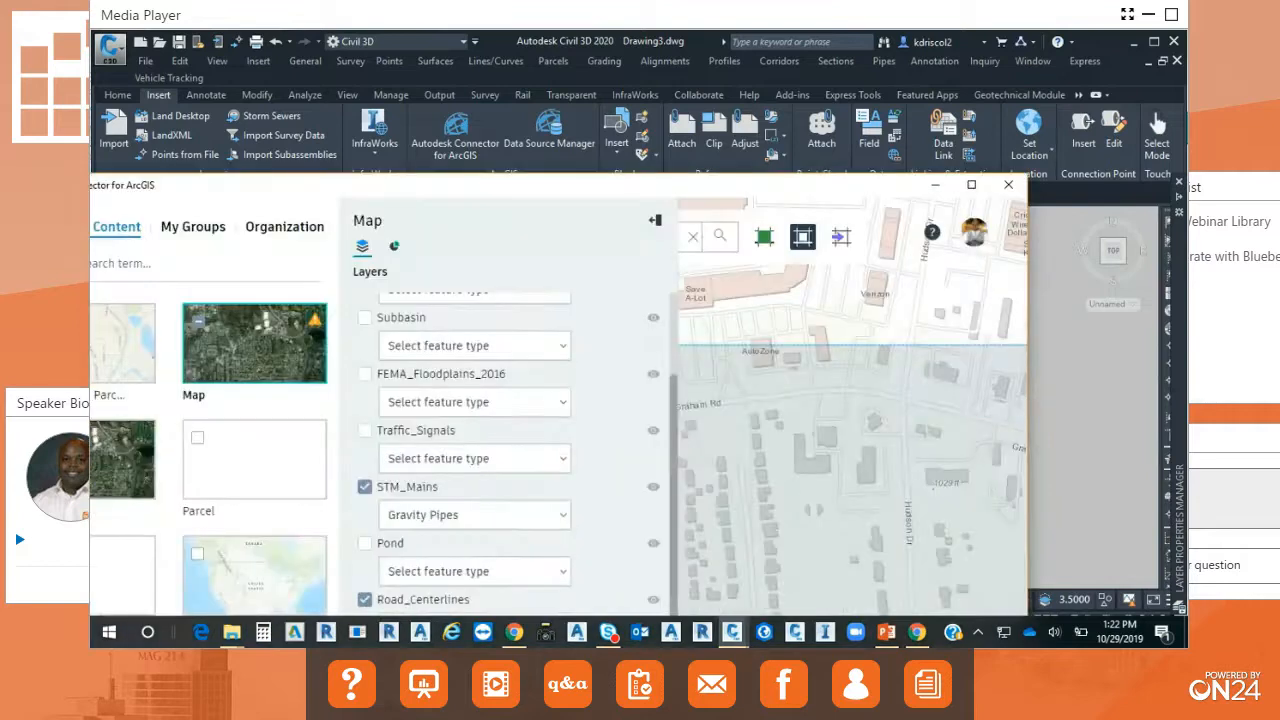
left_click_drag(267, 195, 313, 51)
Include the Pipe layer as Feature Lines and set the STM_Nodes layer's feature type to COGO Points.
left_click(413, 513)
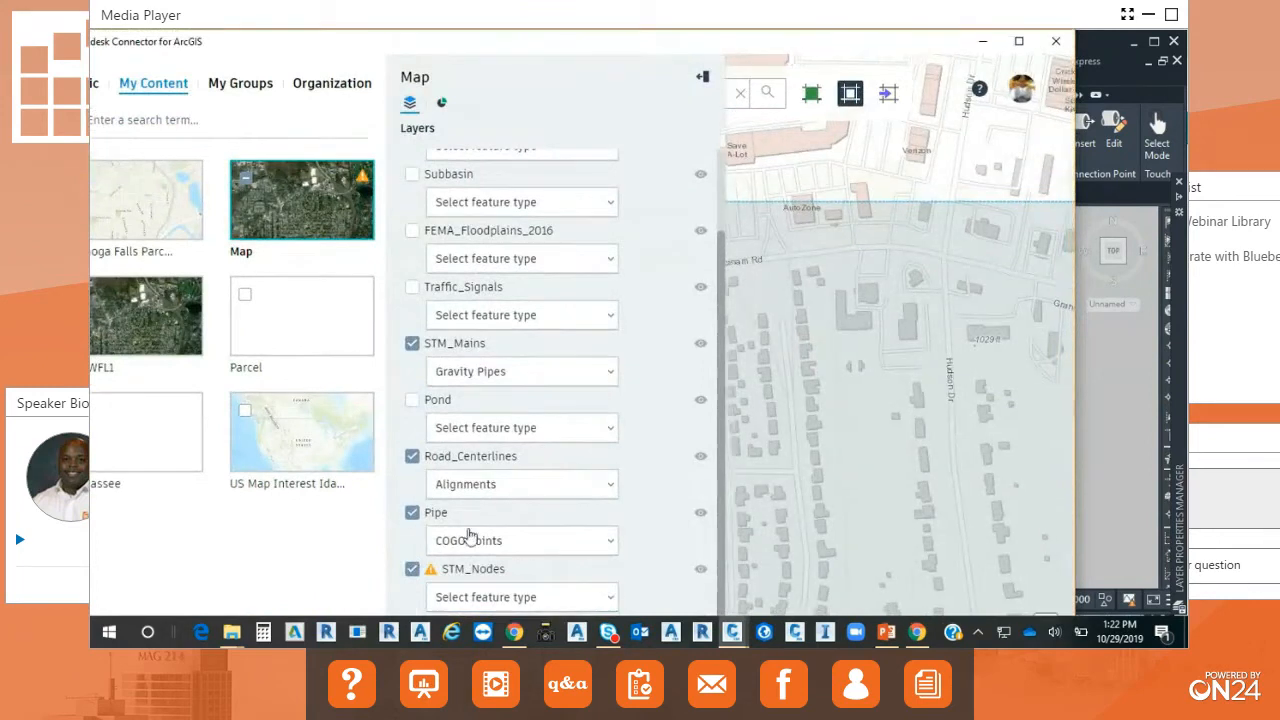
left_click(606, 543)
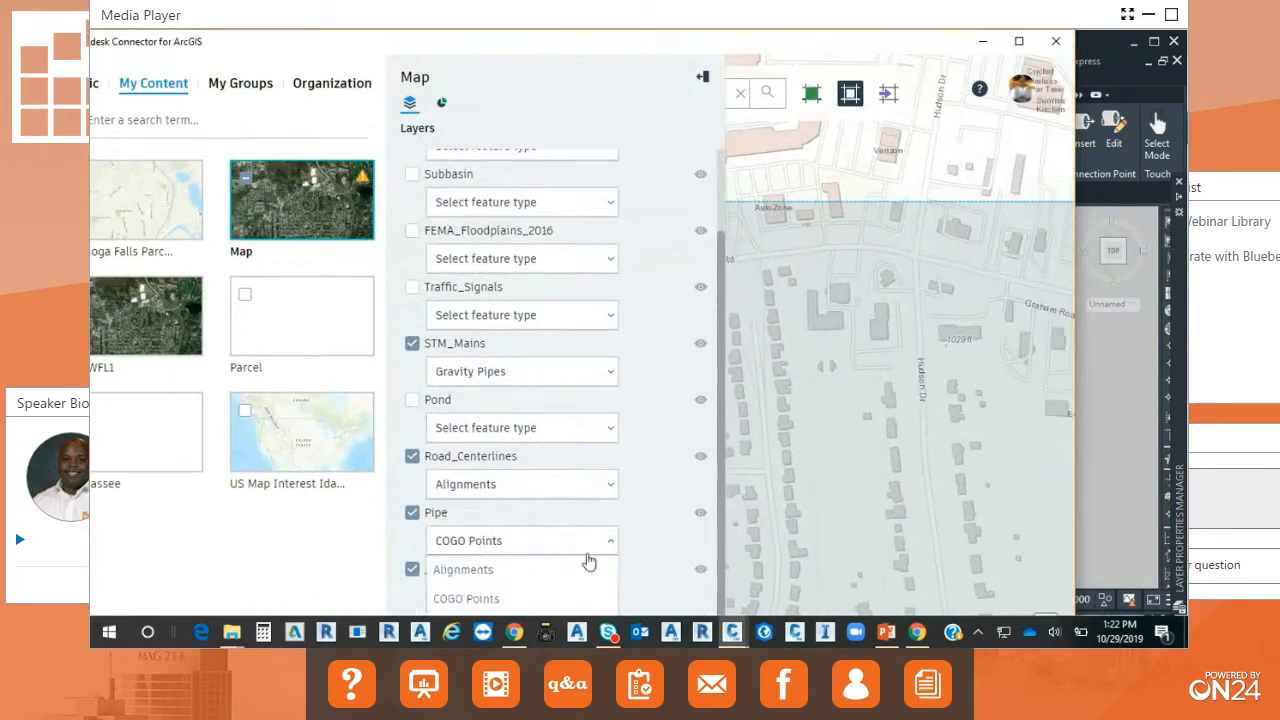
left_click(532, 603)
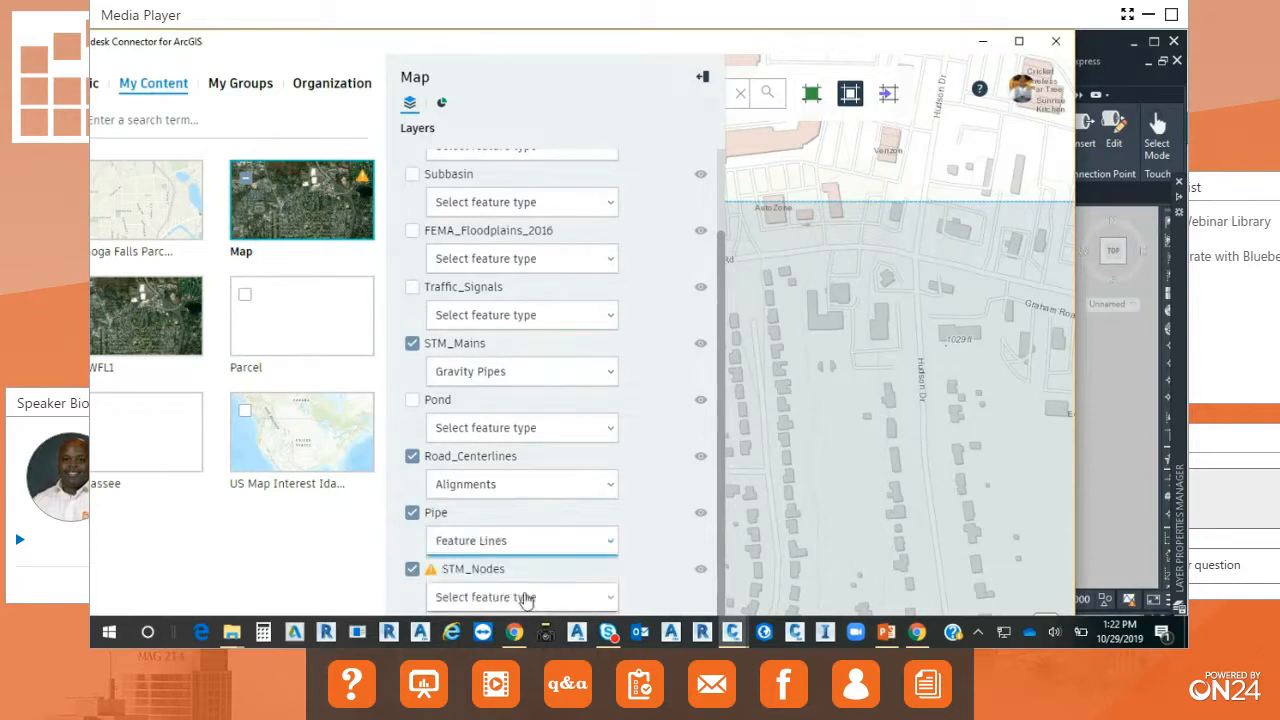
left_click(411, 569)
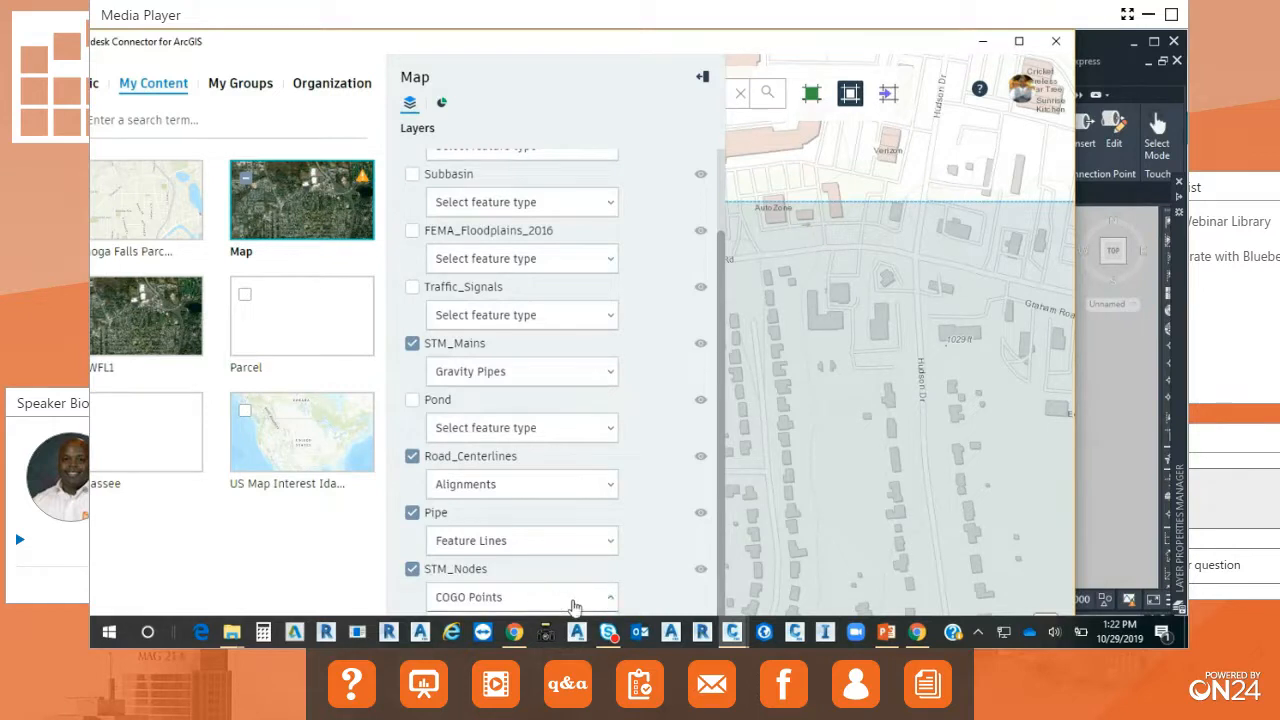
scroll(612, 601, "up", 2)
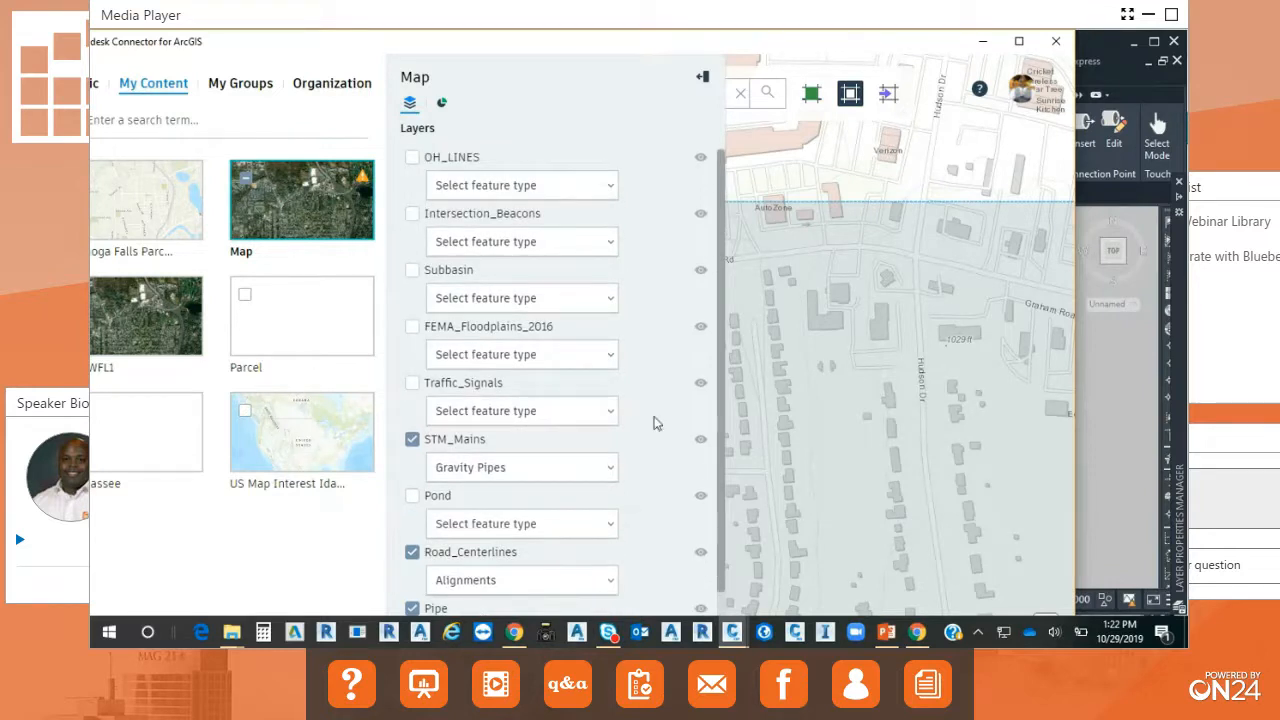
Move the connector window aside, restore Civil 3D to a smaller window, and minimize the other open windows to expose the desktop.
left_click_drag(350, 33, 494, 76)
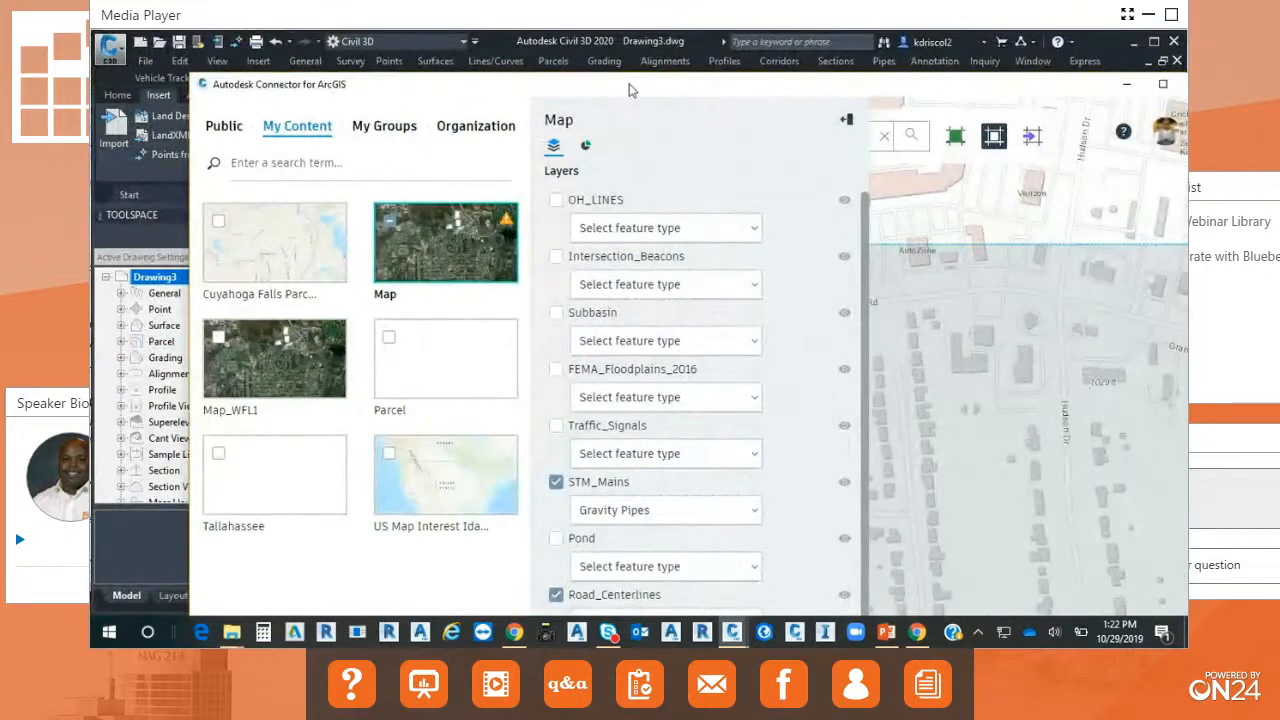
left_click_drag(629, 91, 89, 57)
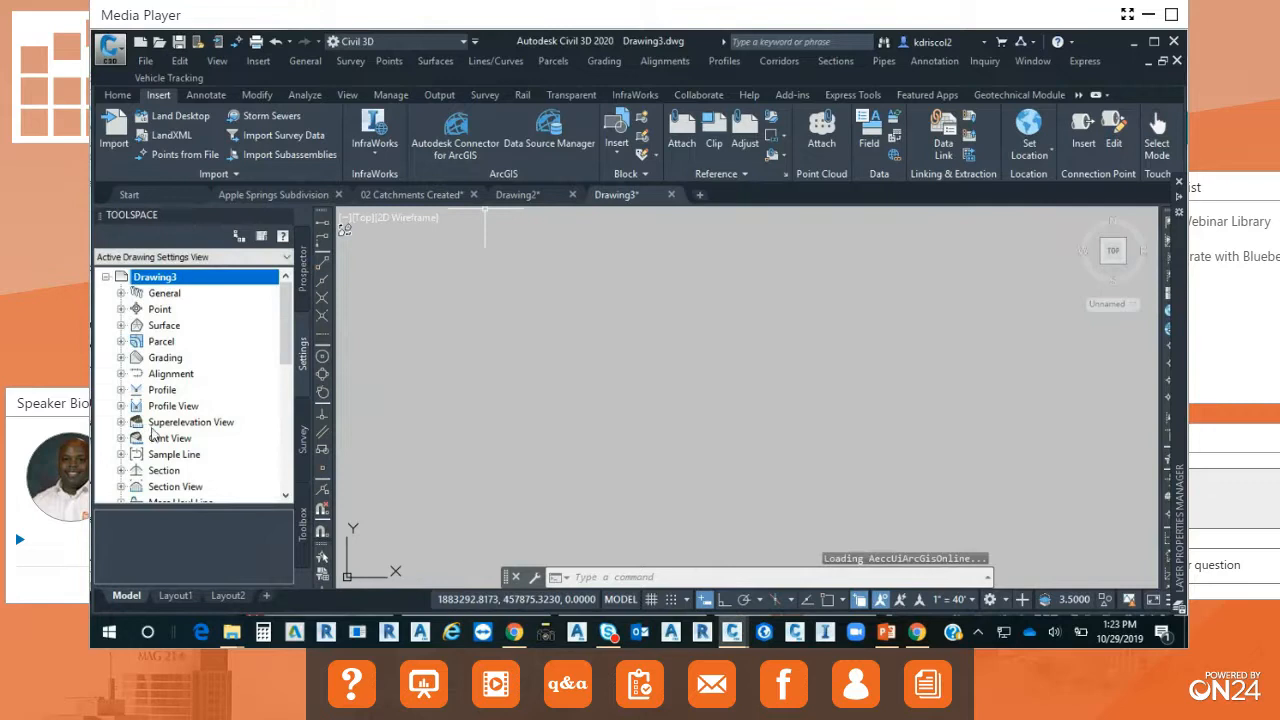
double_click(586, 52)
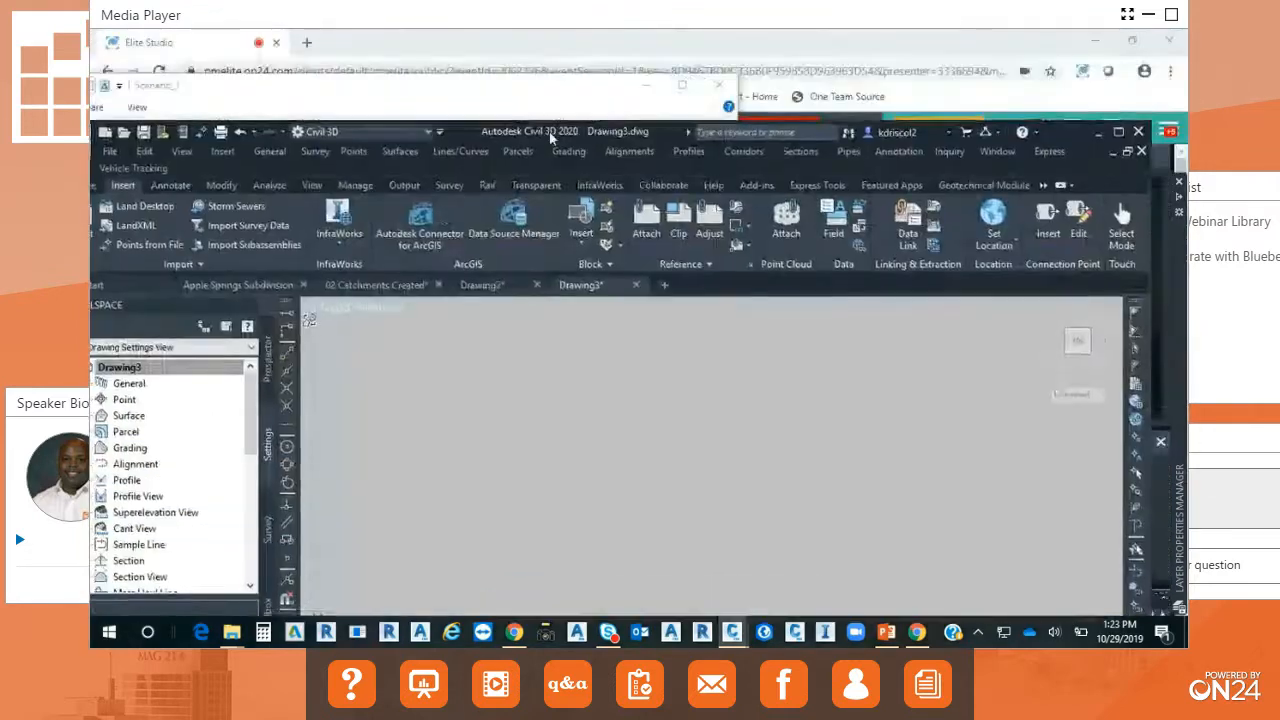
left_click(657, 85)
left_click(1099, 43)
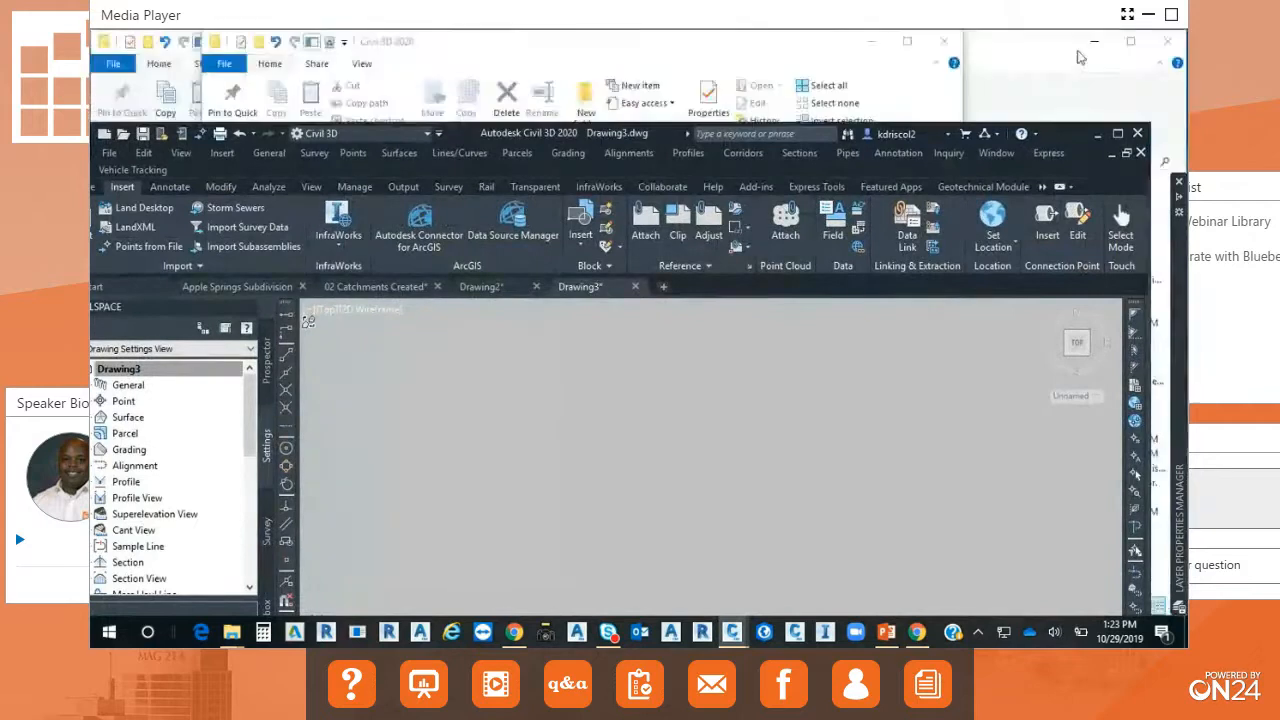
left_click(1131, 41)
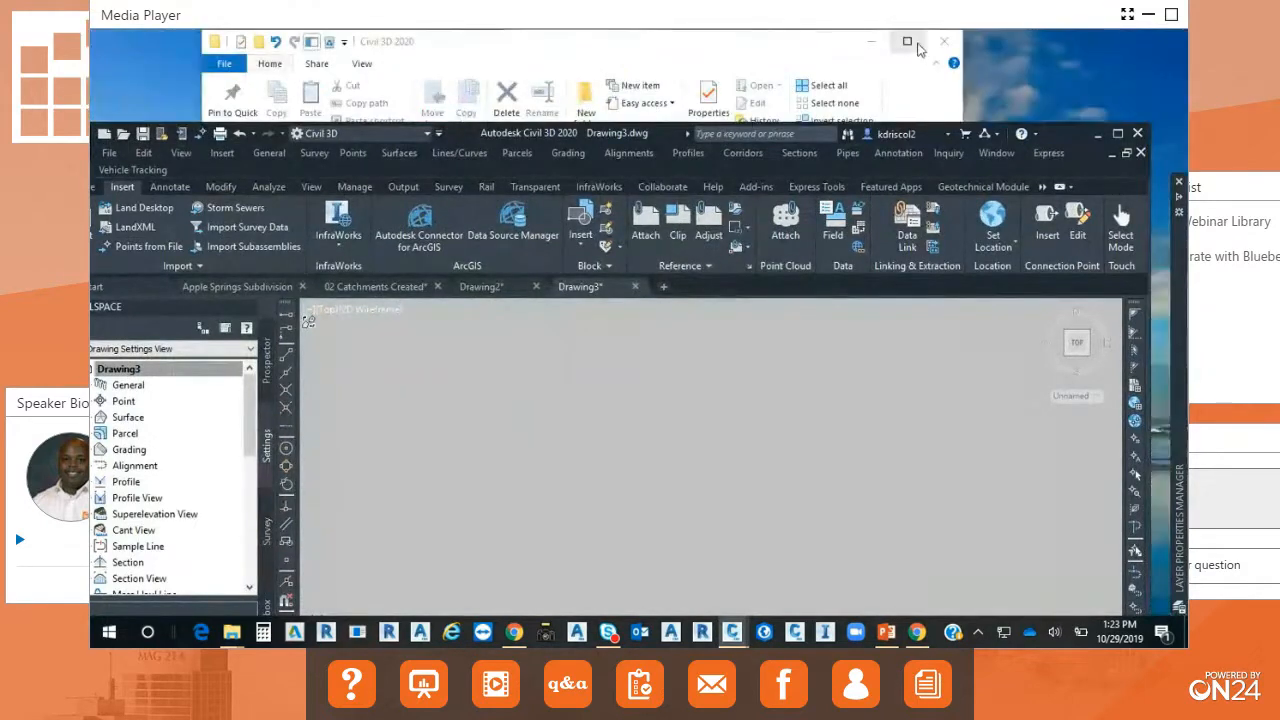
left_click(870, 42)
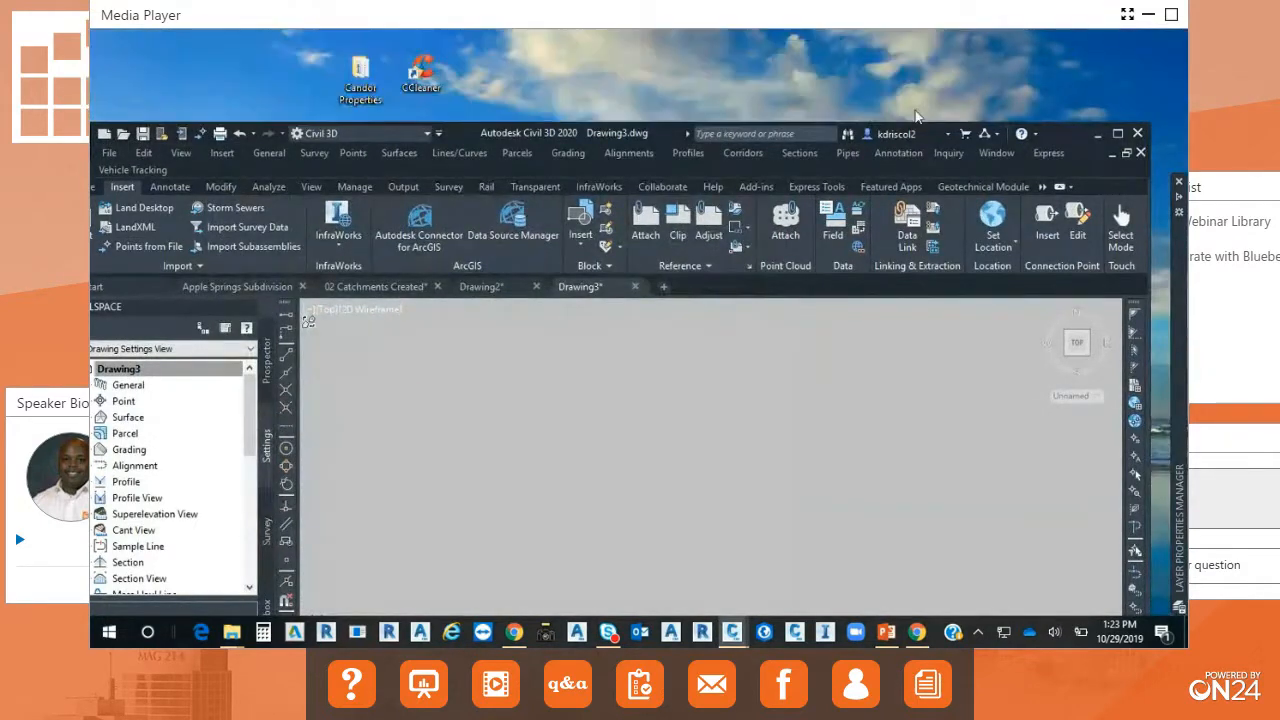
In the Windows display settings, set the resolution of display 1 to 3840 × 2160 and keep the change.
right_click(797, 68)
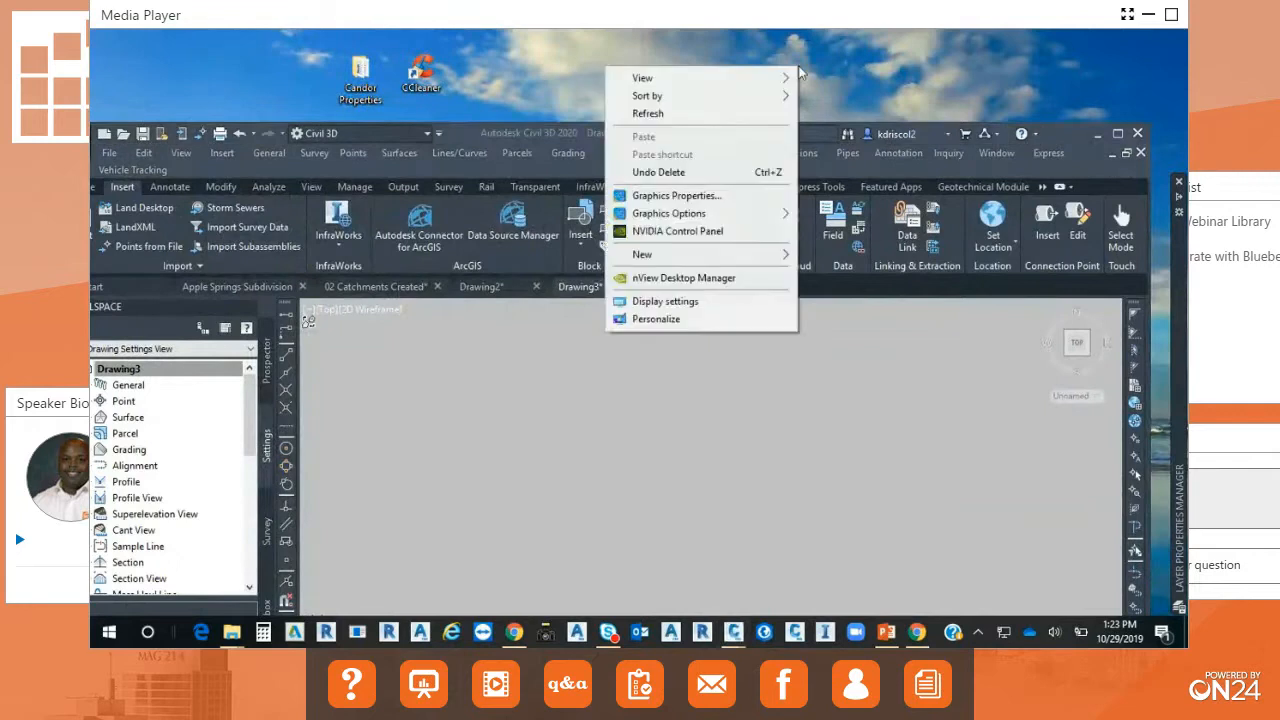
left_click(716, 300)
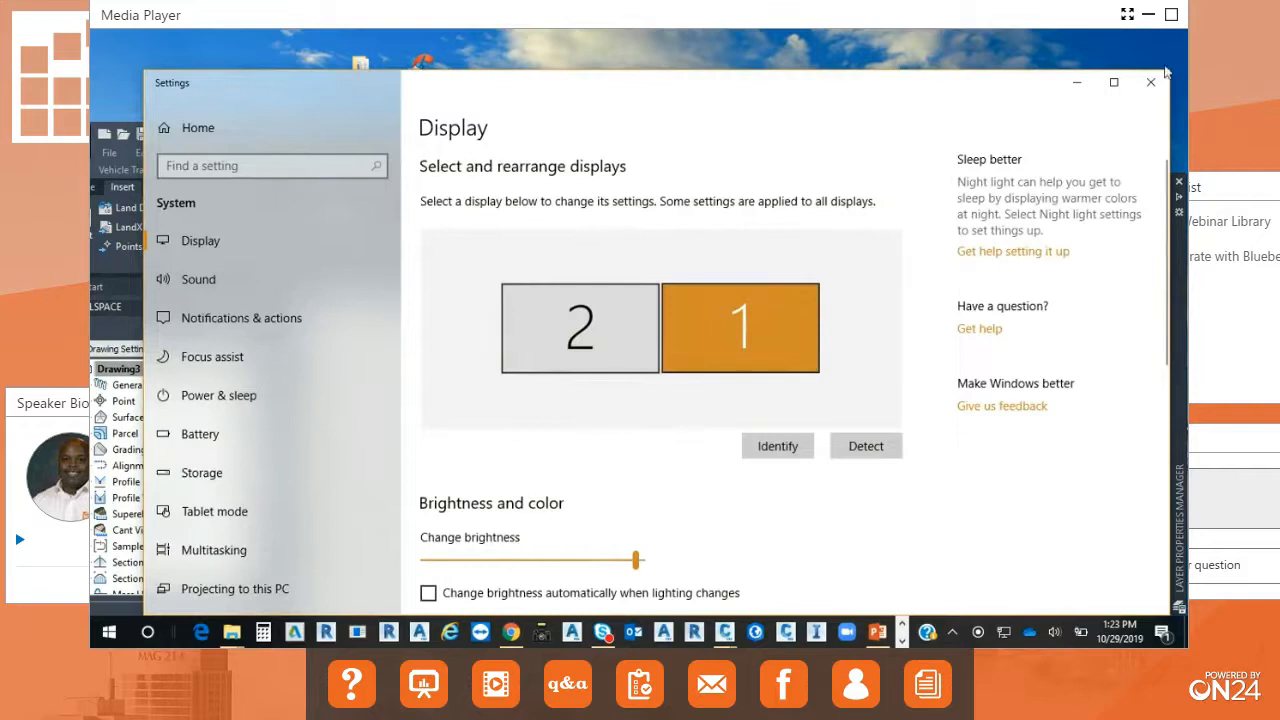
left_click_drag(1166, 72, 914, 177)
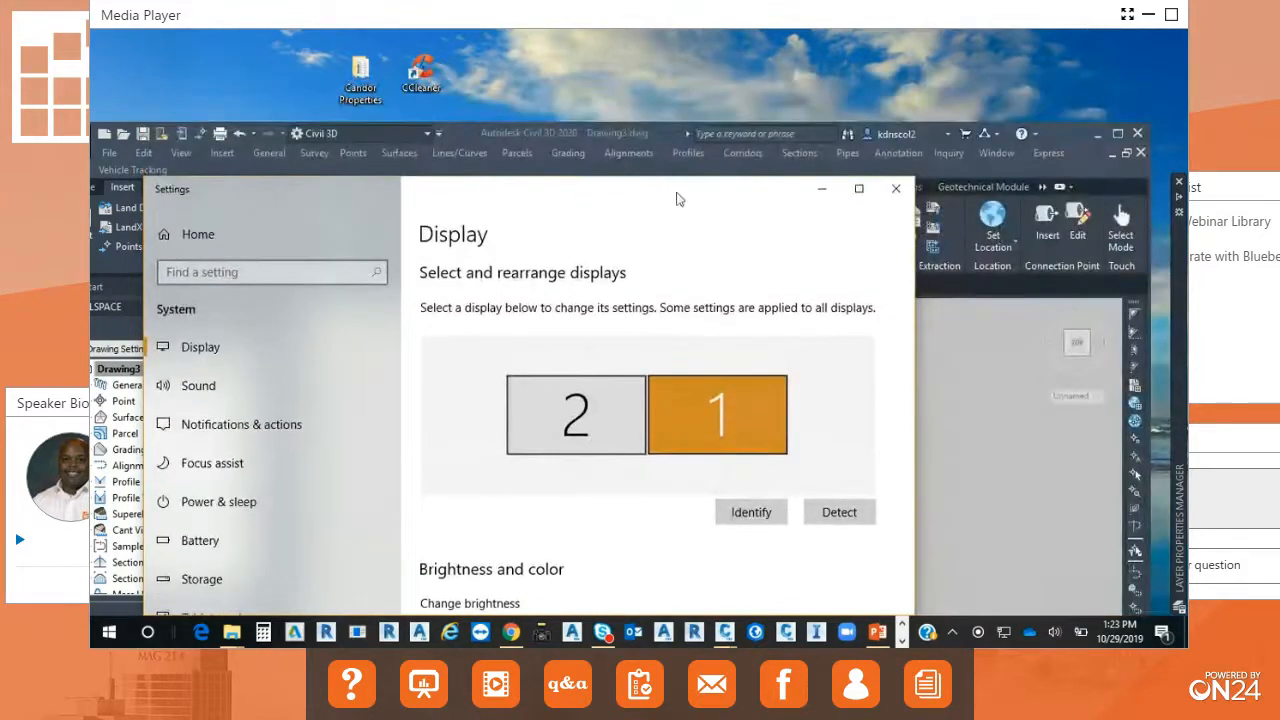
left_click_drag(677, 195, 717, 88)
left_click_drag(952, 250, 956, 381)
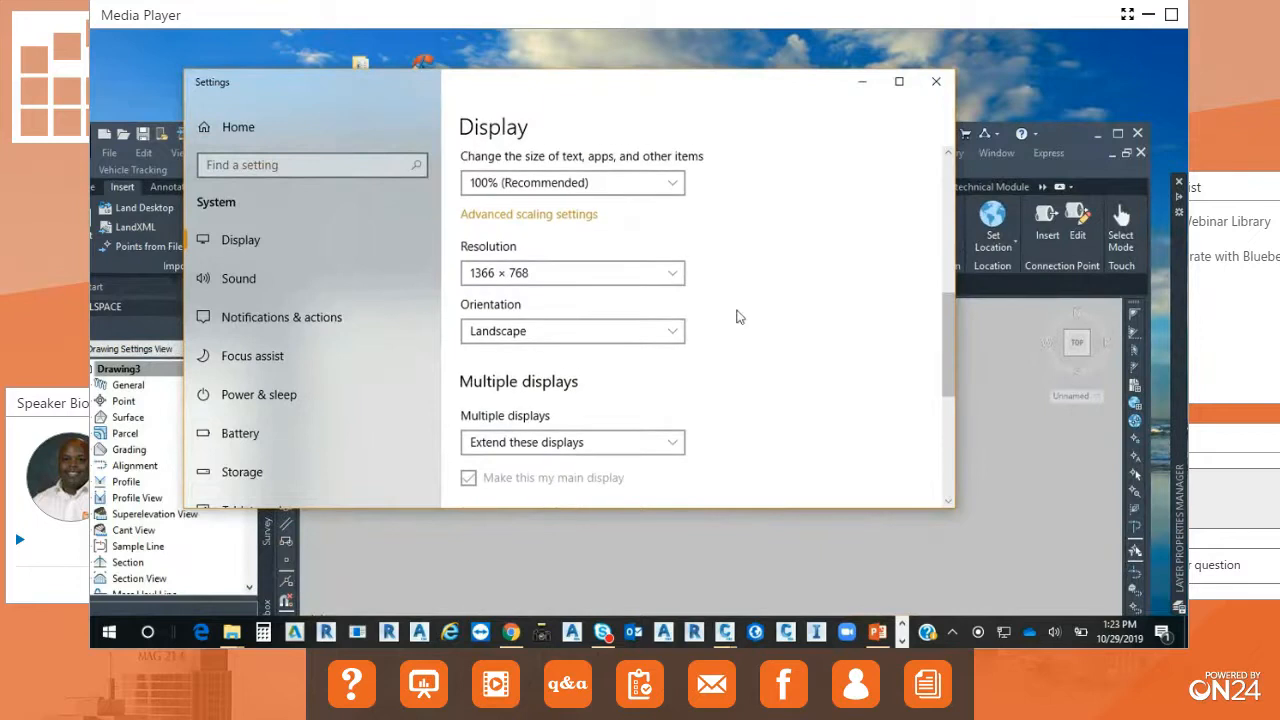
left_click(673, 273)
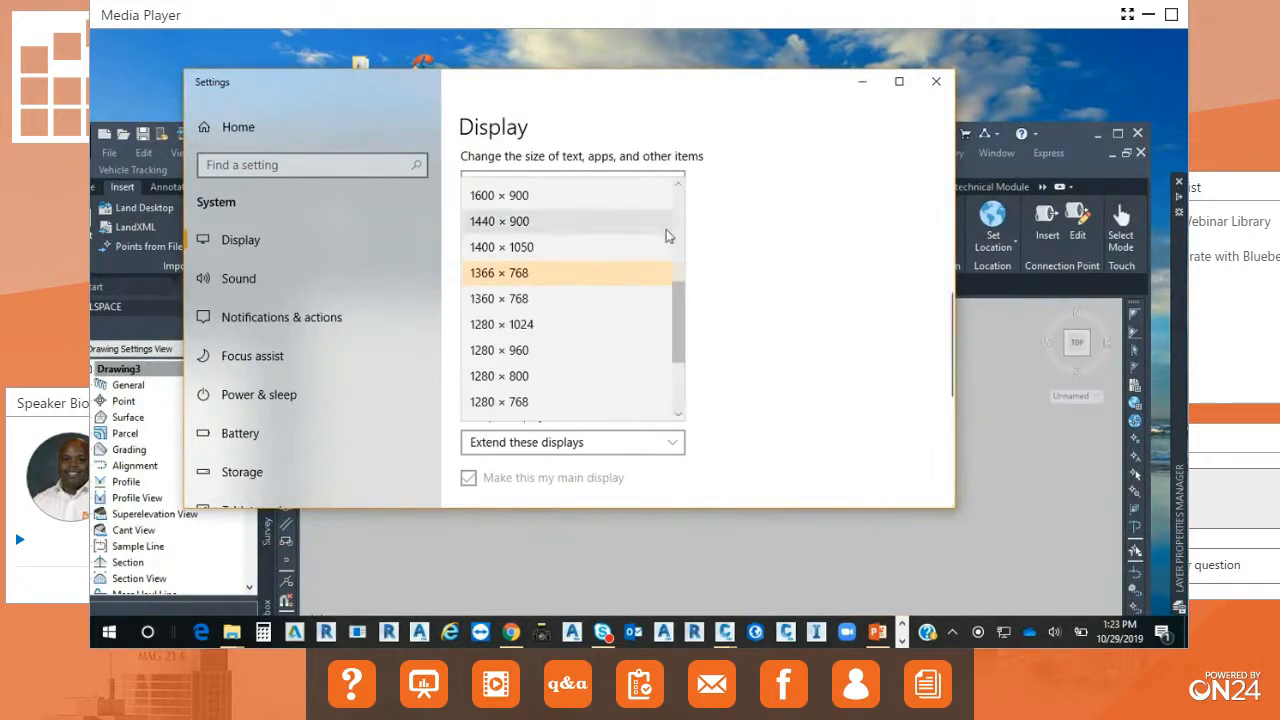
left_click(680, 217)
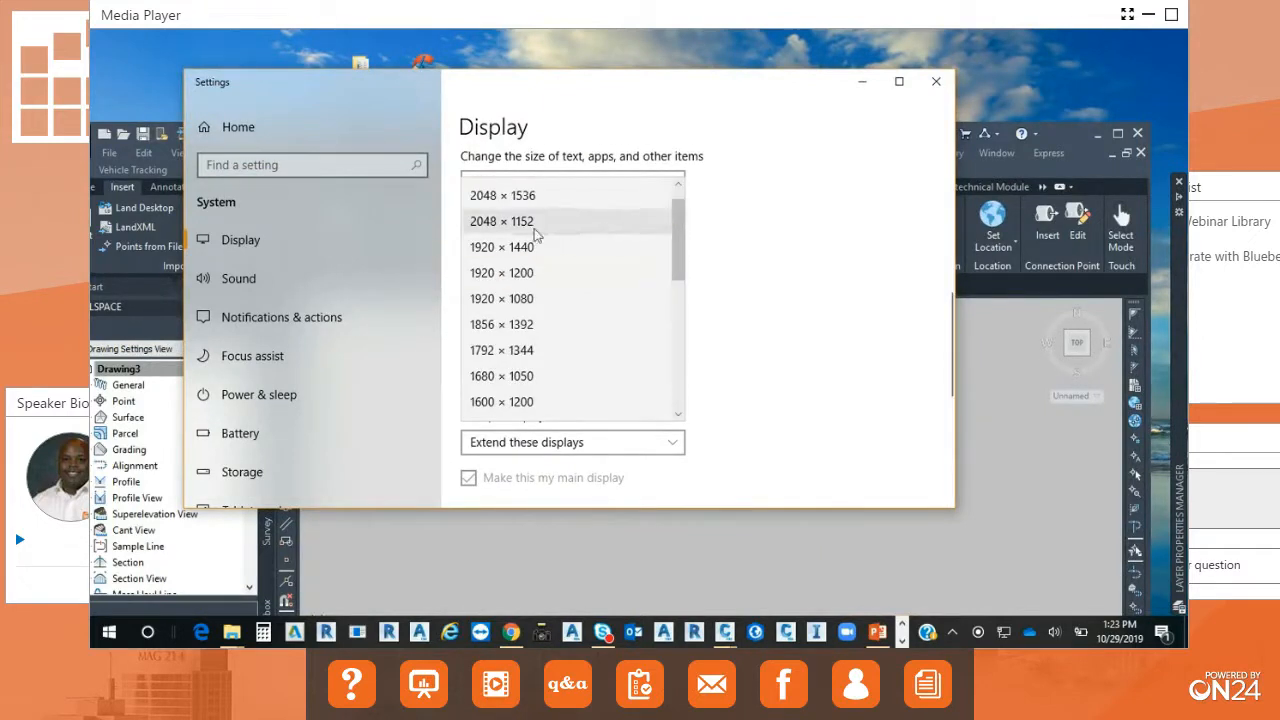
scroll(673, 222, "up", 1)
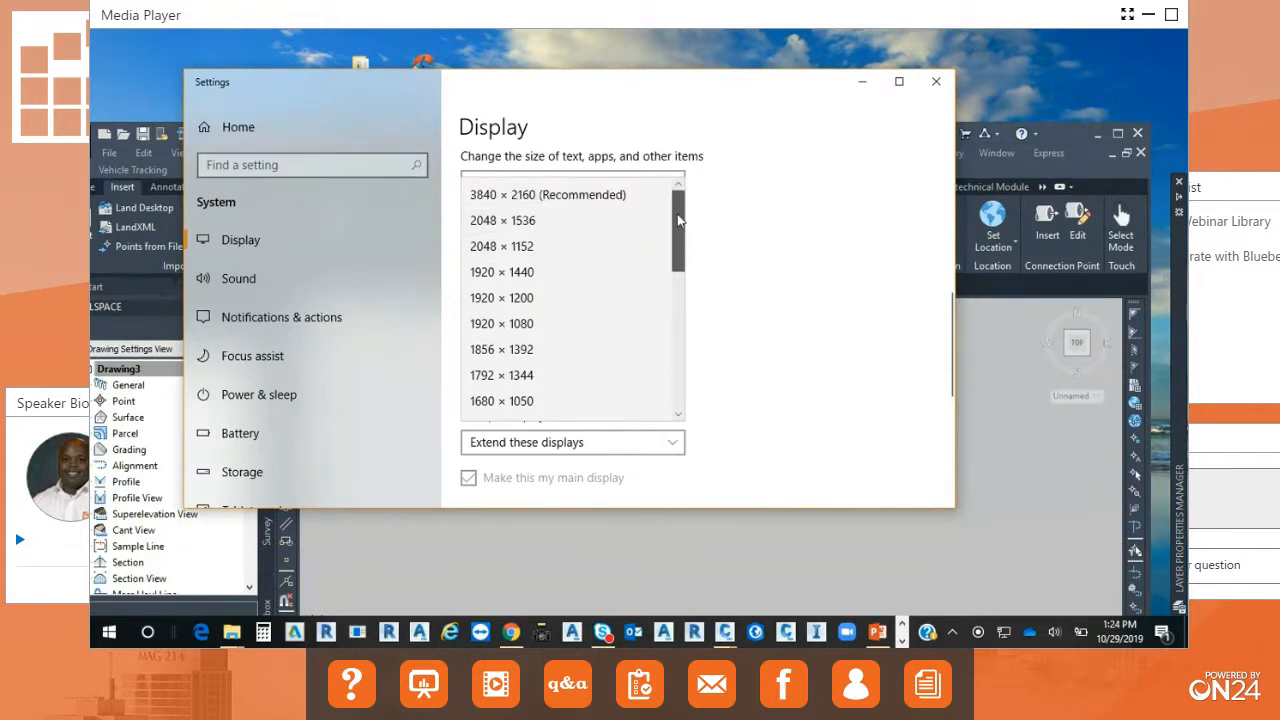
left_click(535, 195)
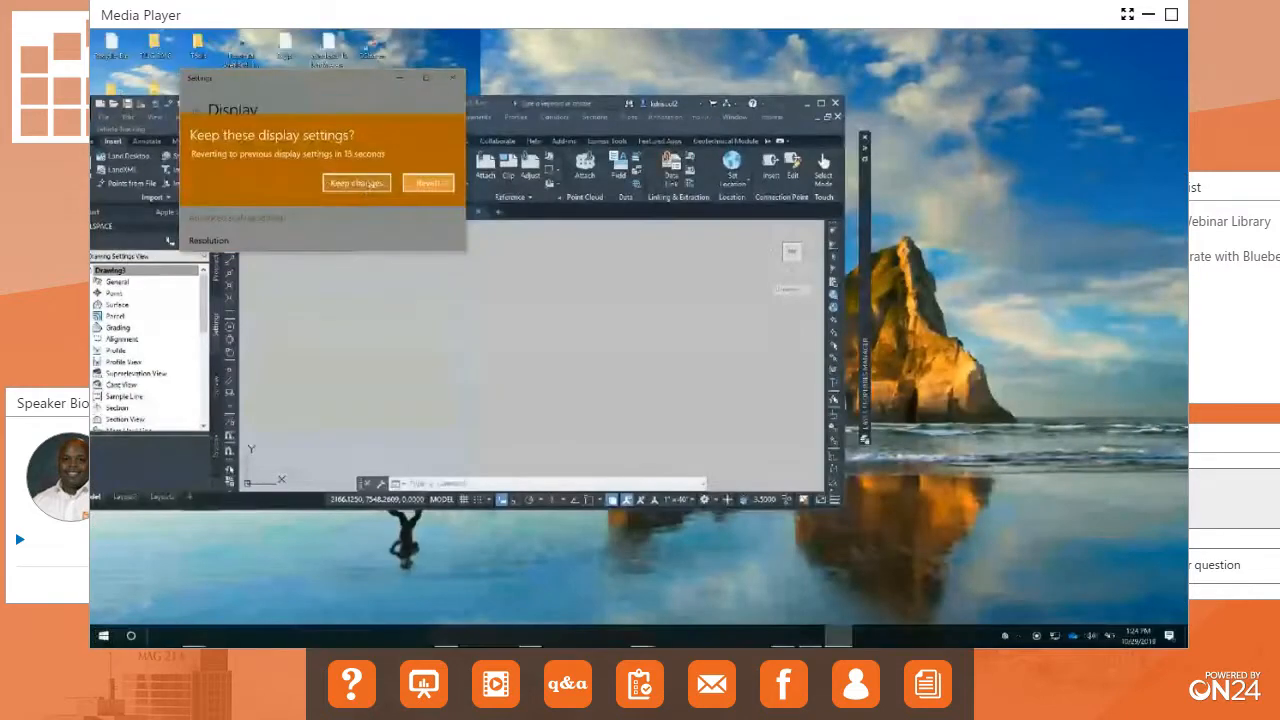
left_click(357, 183)
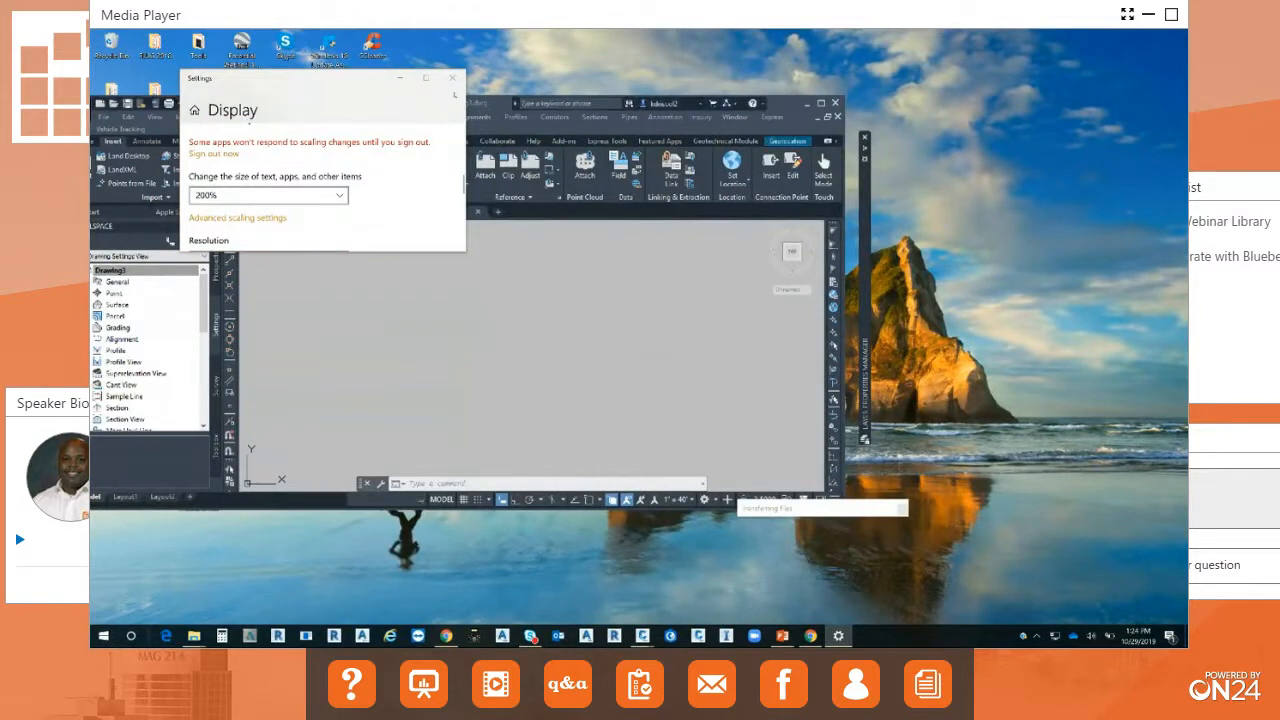
Close the display settings, maximize Civil 3D, and close the Layer Properties Manager palette.
left_click_drag(490, 104, 516, 131)
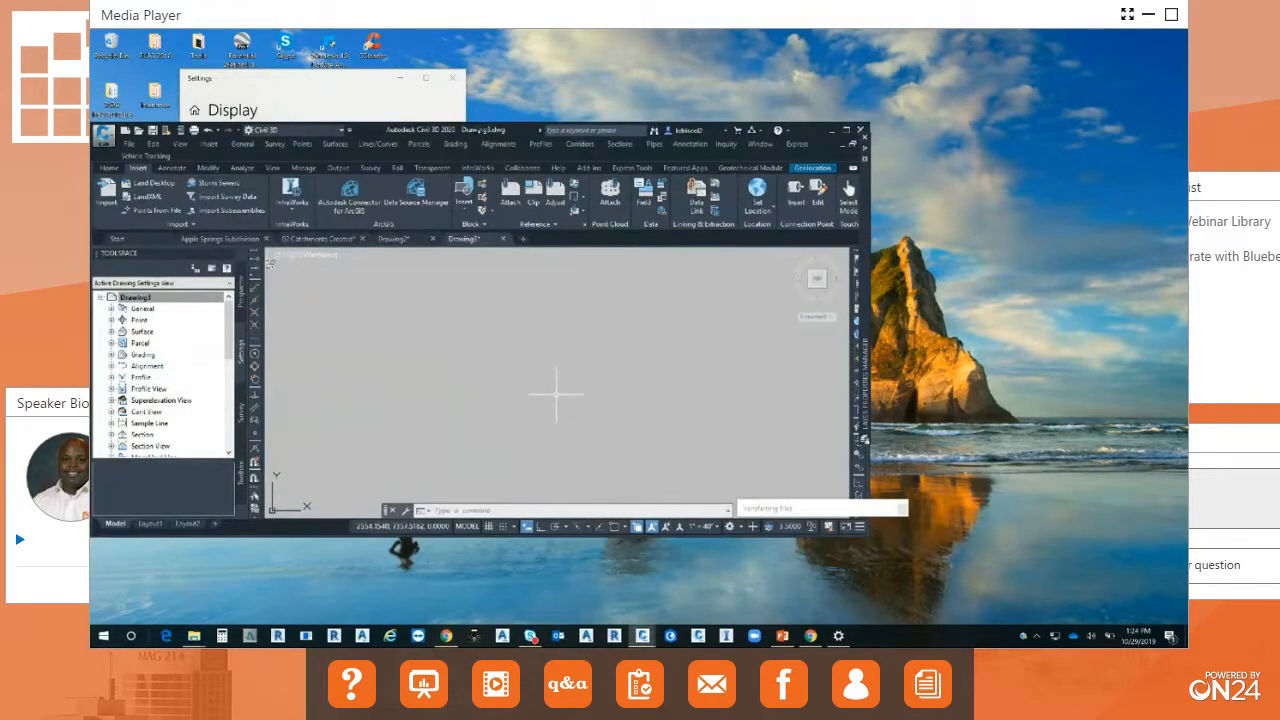
left_click(452, 78)
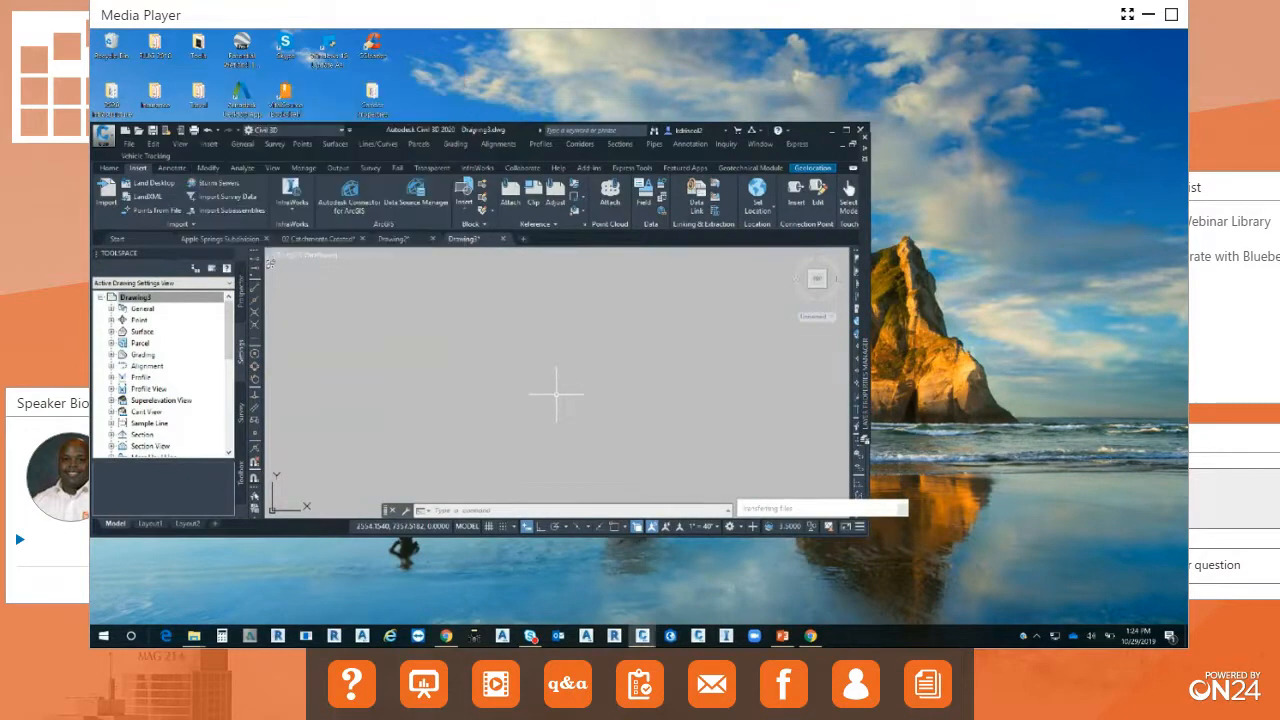
double_click(475, 131)
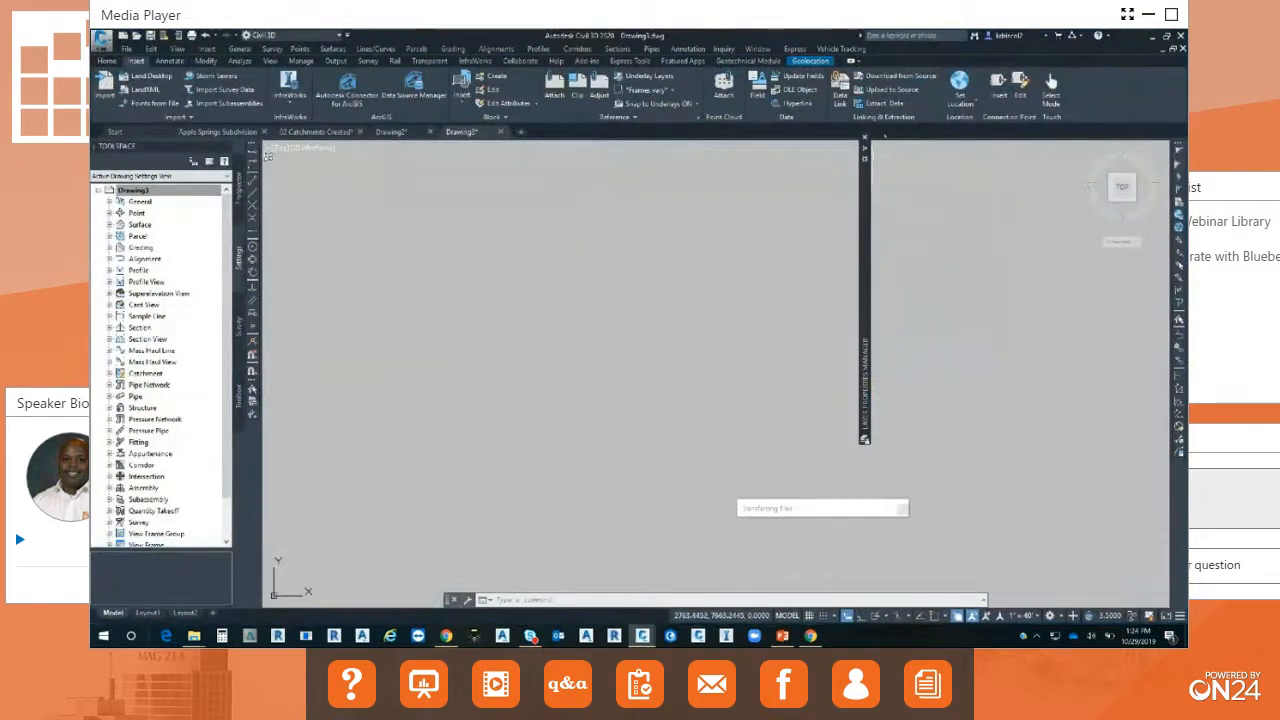
left_click(865, 139)
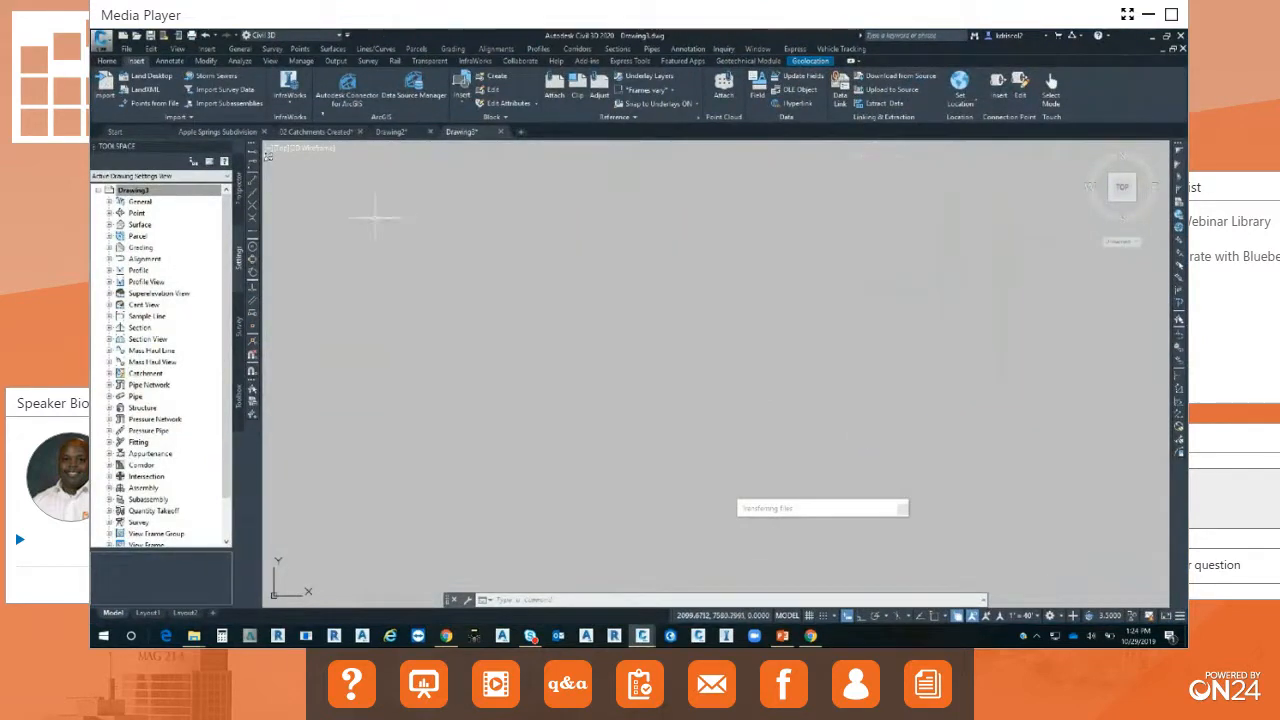
Launch Autodesk Connector for ArcGIS for the current drawing and maximize its window.
left_click(347, 88)
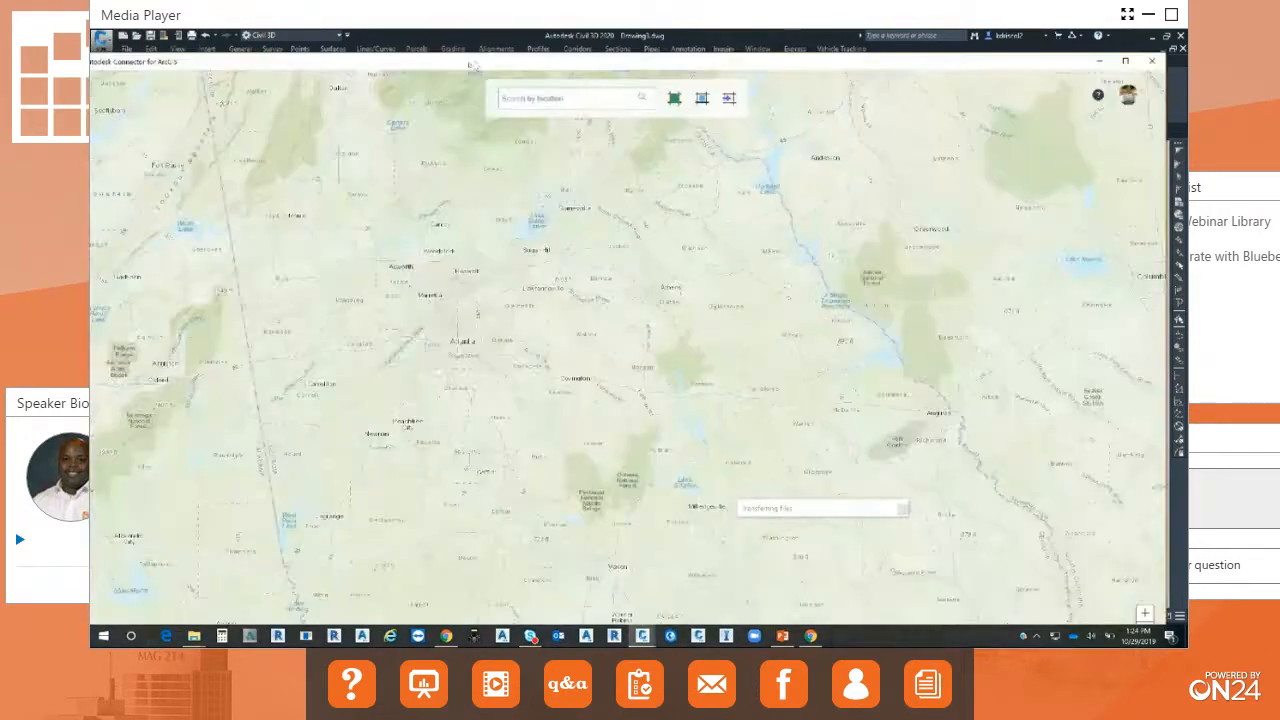
left_click_drag(474, 66, 487, 45)
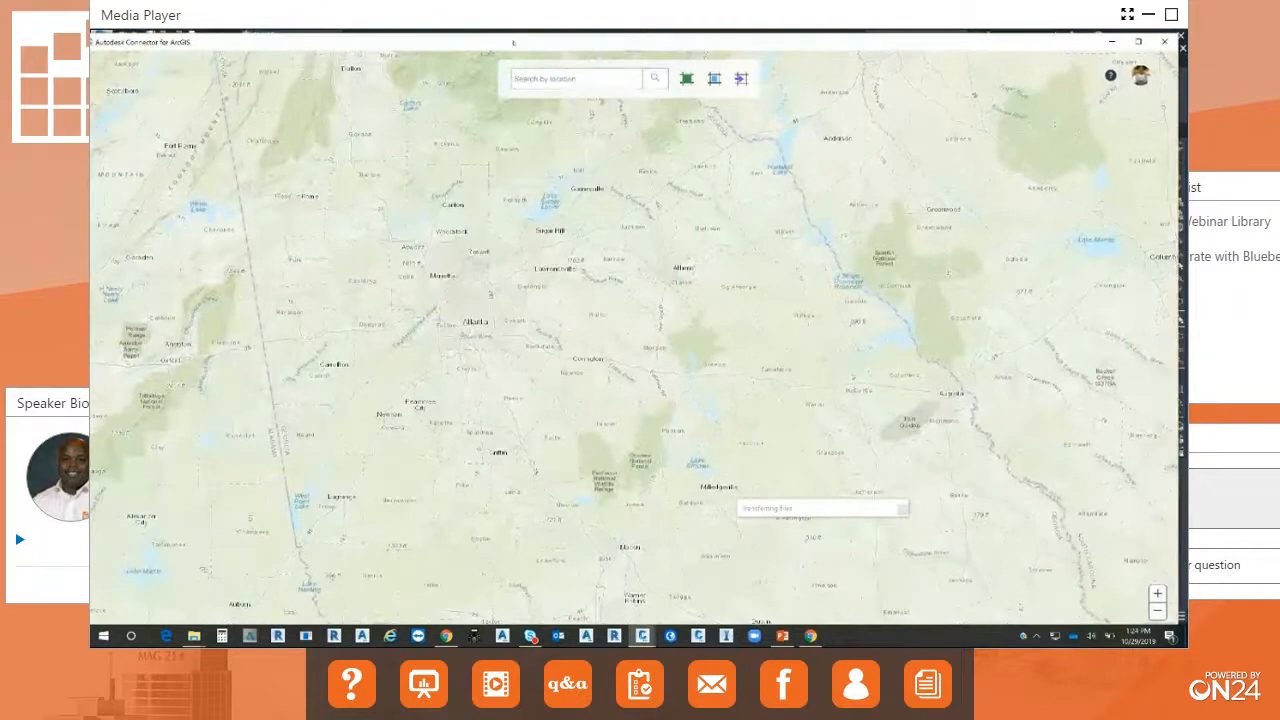
double_click(513, 43)
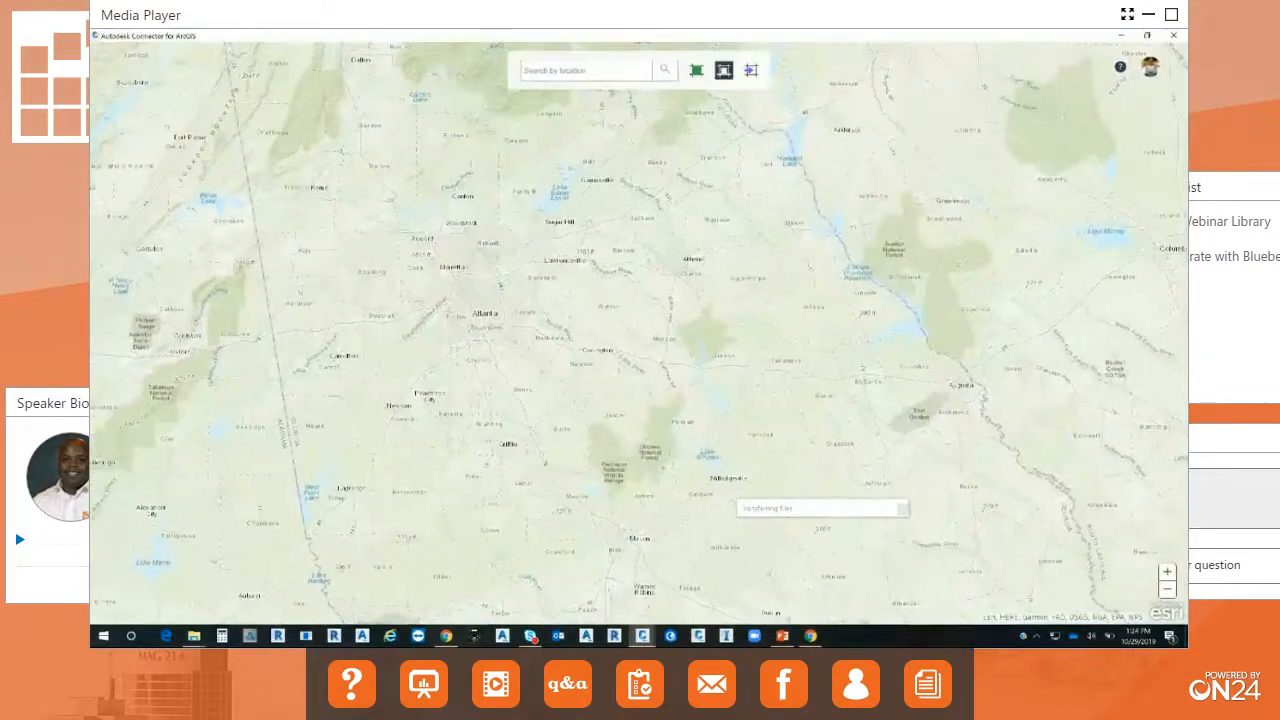
Find Cuyahoga Falls, OH, USA on the connector map and outline a rectangular area of interest west of Silver Lake.
left_click(574, 78)
type("cuyahog")
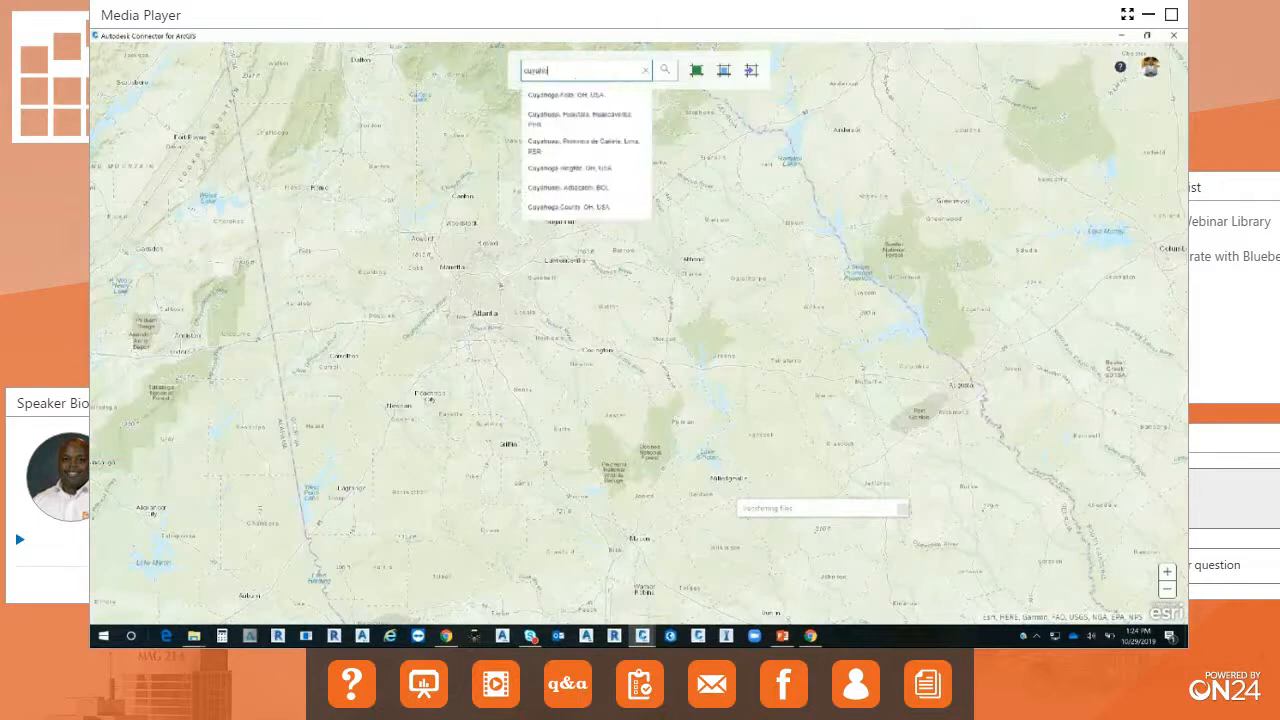
left_click(572, 100)
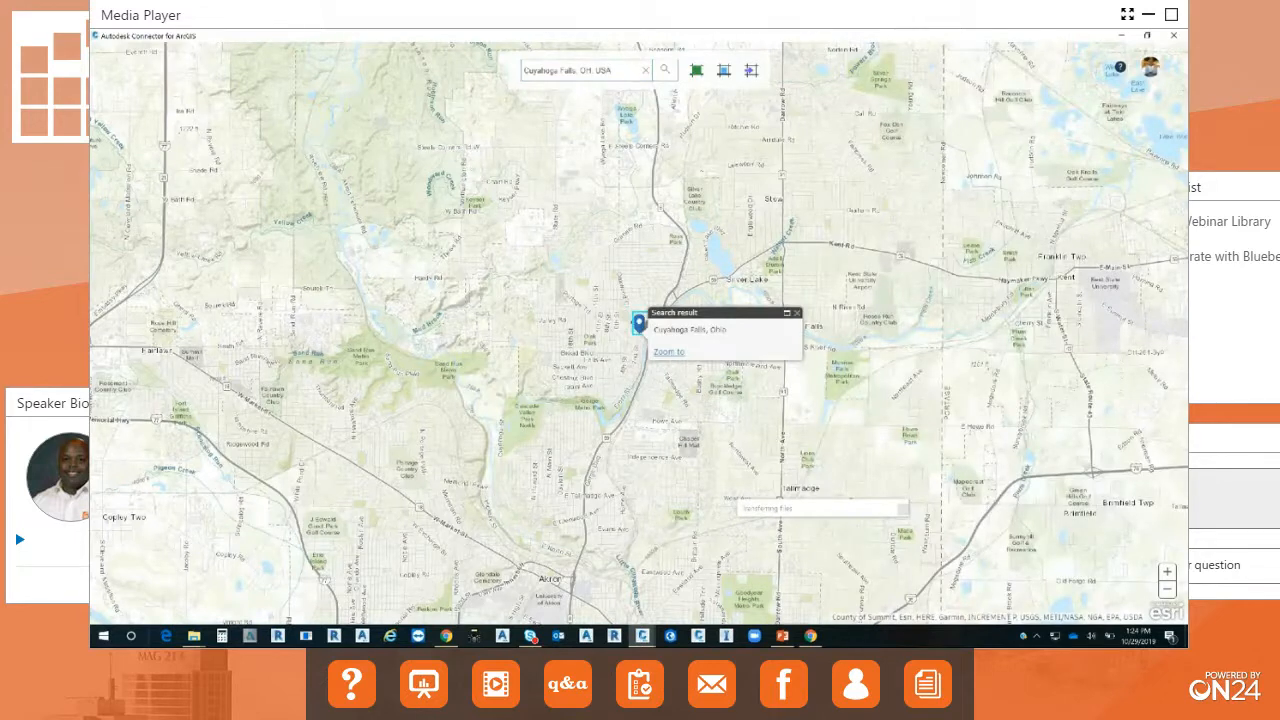
scroll(657, 220, "up", 2)
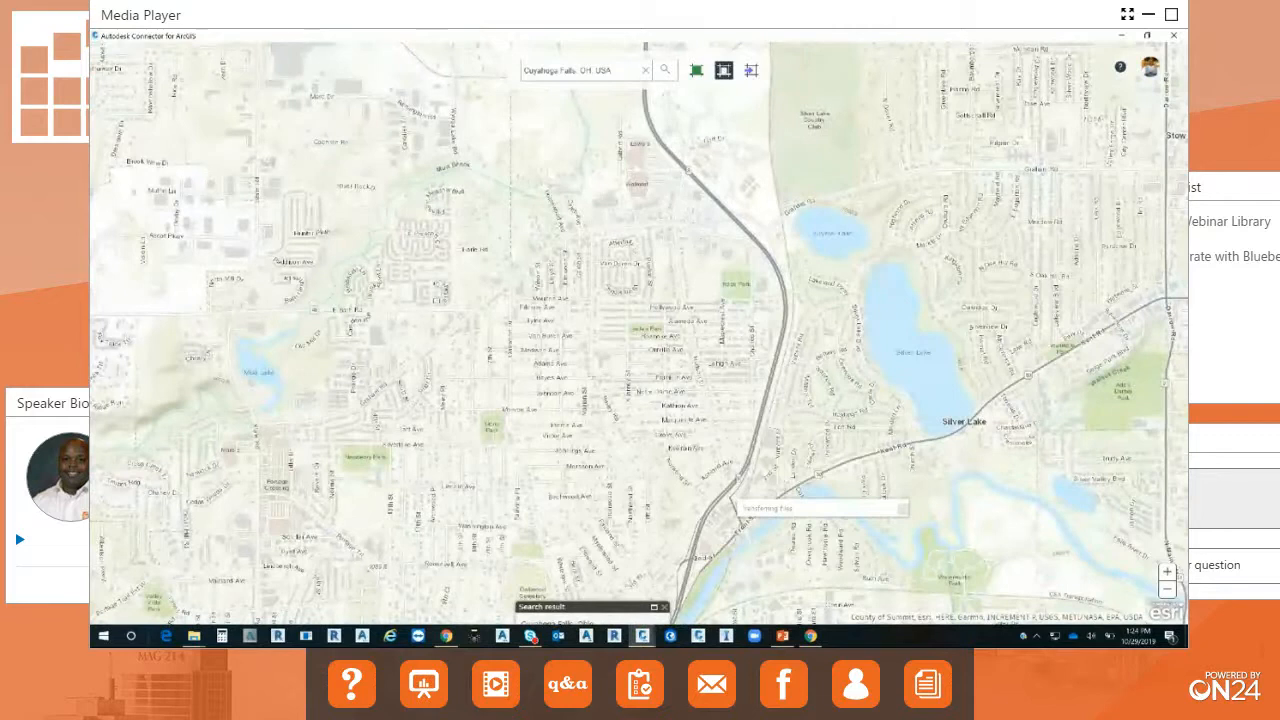
mouse_move(521, 434)
left_mouse_down()
mouse_move(572, 416)
mouse_move(814, 240)
mouse_move(814, 200)
left_mouse_up()
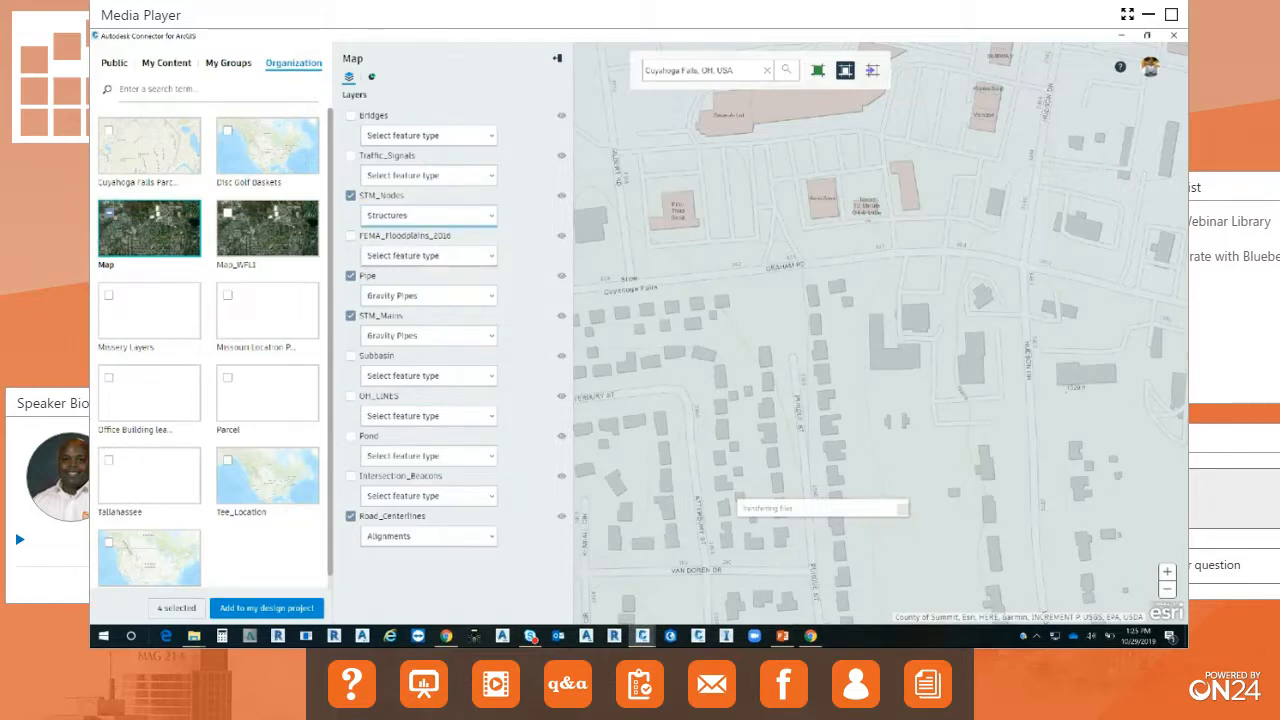
Add the selected map layers to the design project, review the schema mappings for STM_Nodes, Pipe and STM_Mains, and accept their default values.
left_click(268, 608)
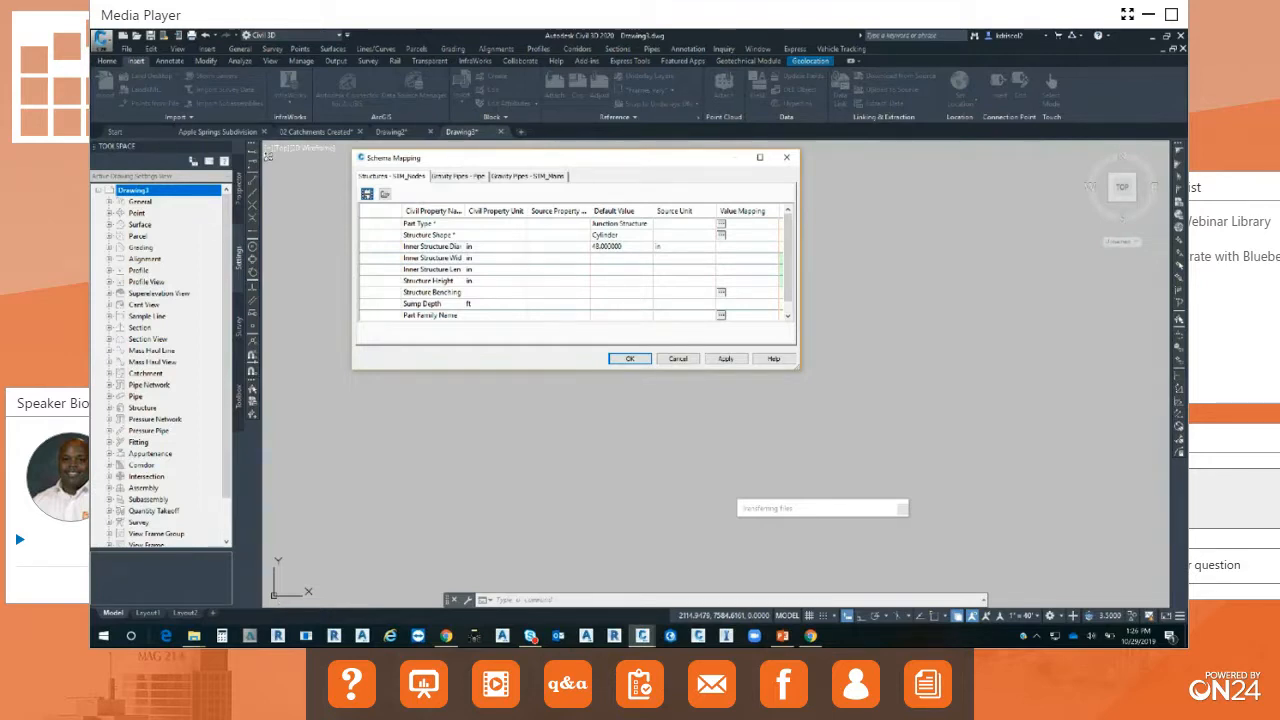
left_click(480, 176)
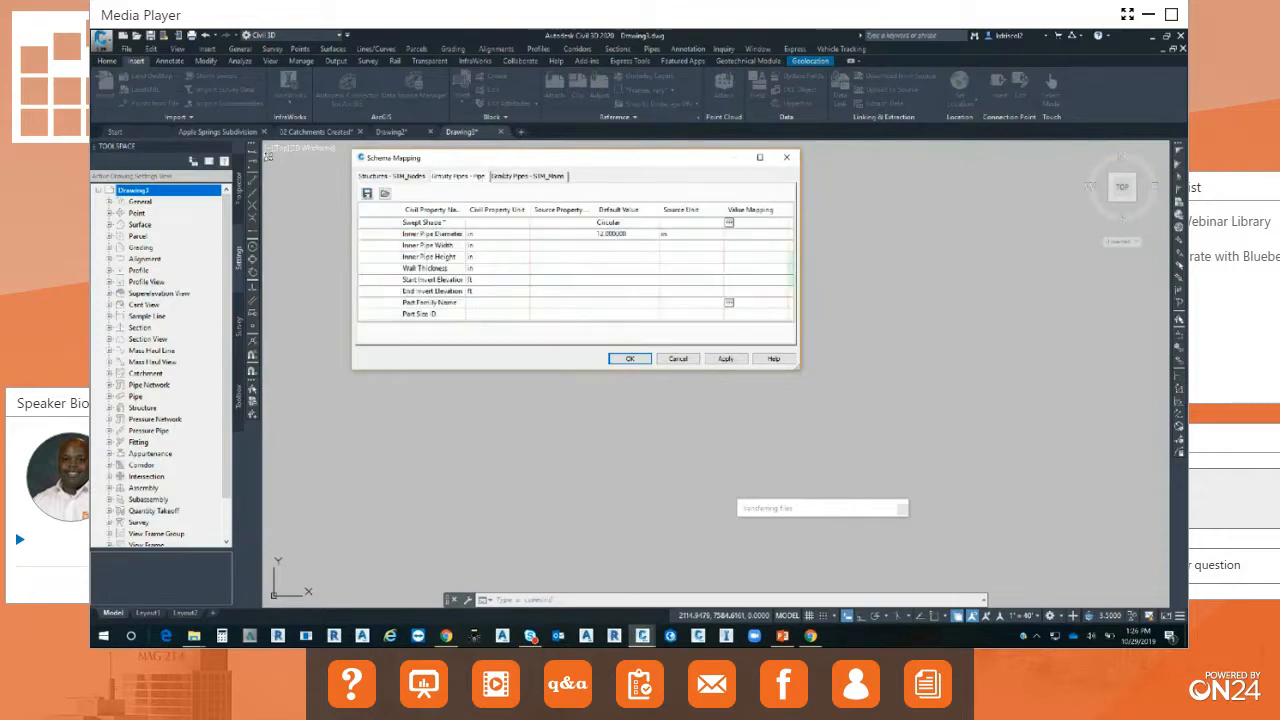
left_click(527, 177)
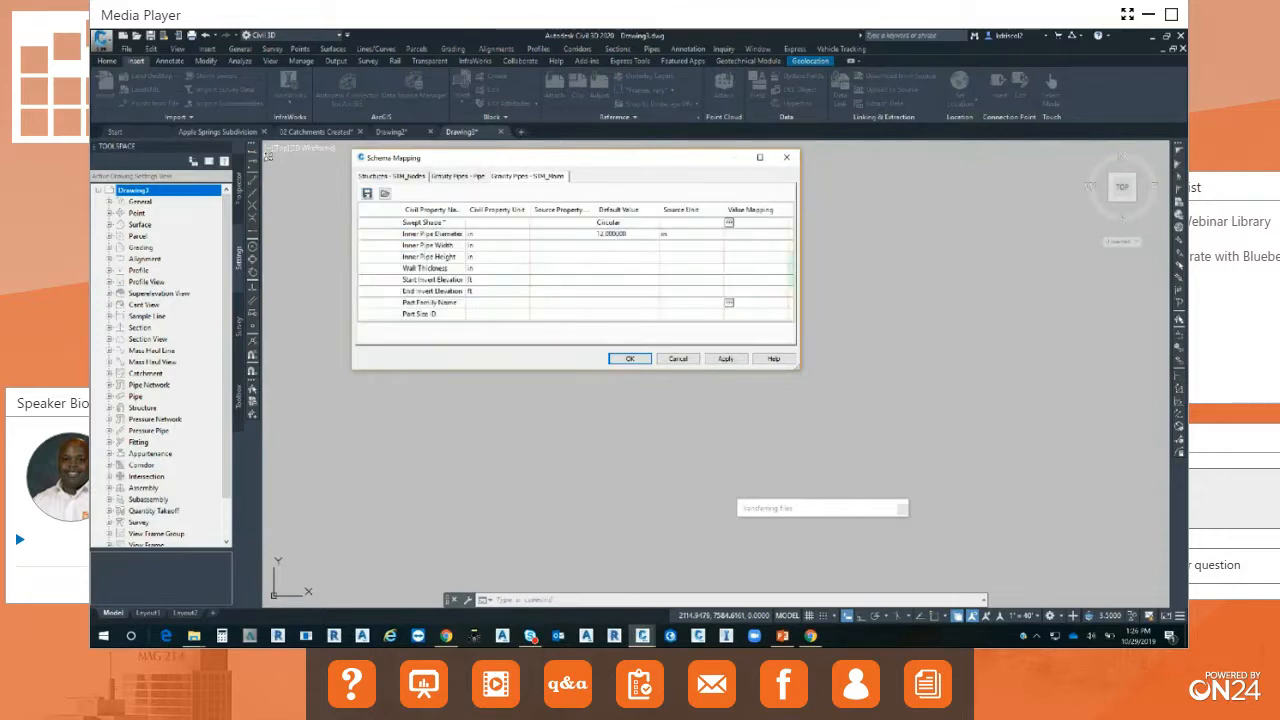
left_click(410, 177)
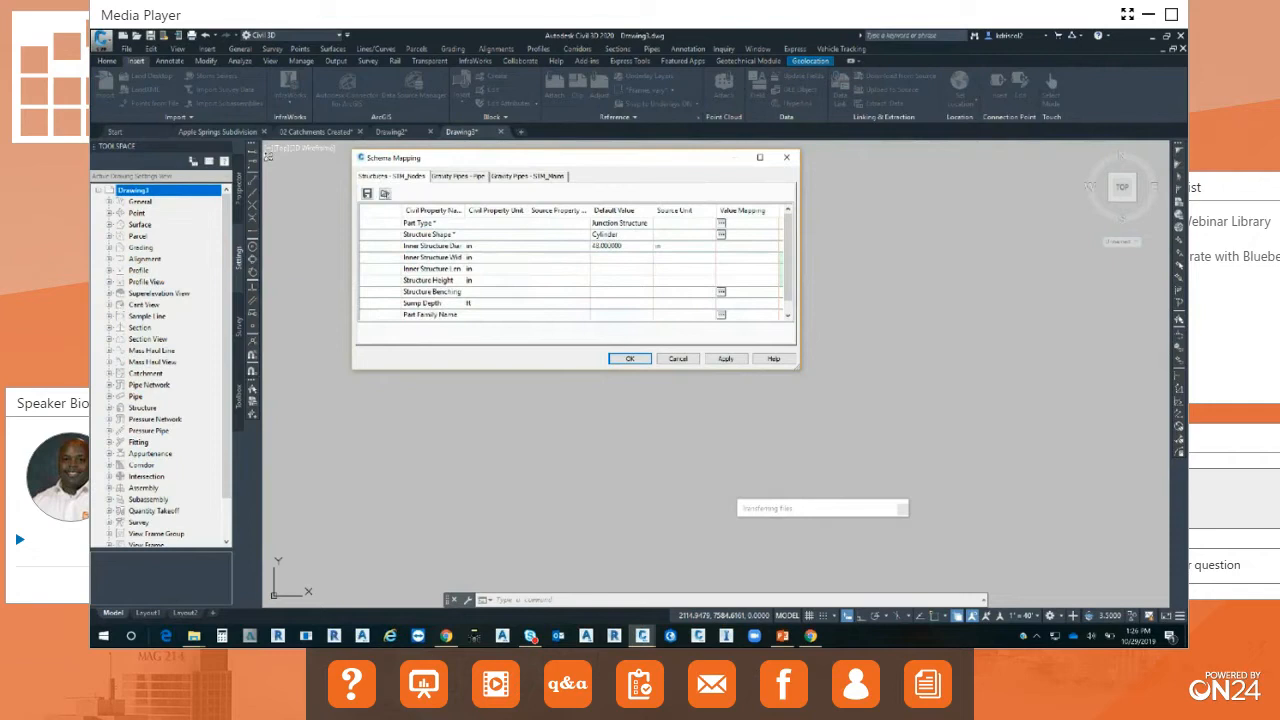
left_click(630, 358)
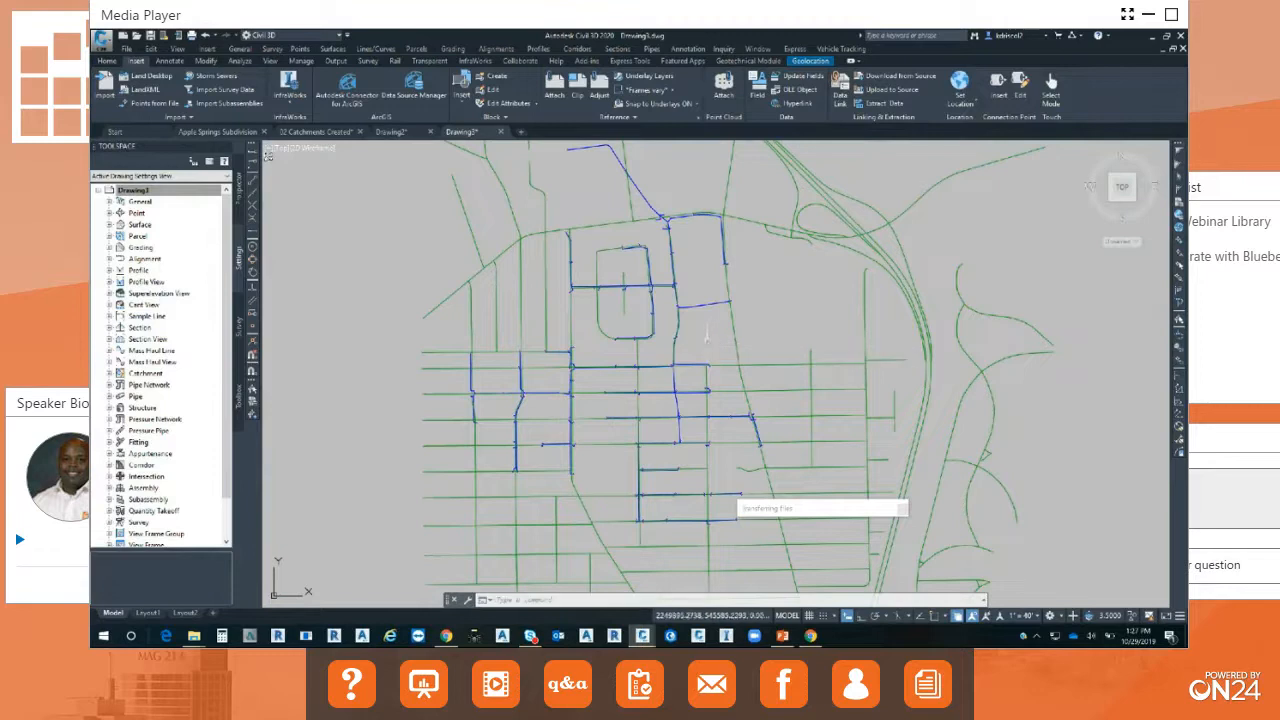
Select a storm structure and its connecting diagonal pipe, and extend the selection to all similar pipe network parts.
scroll(712, 365, "up", 5)
scroll(719, 378, "up", 5)
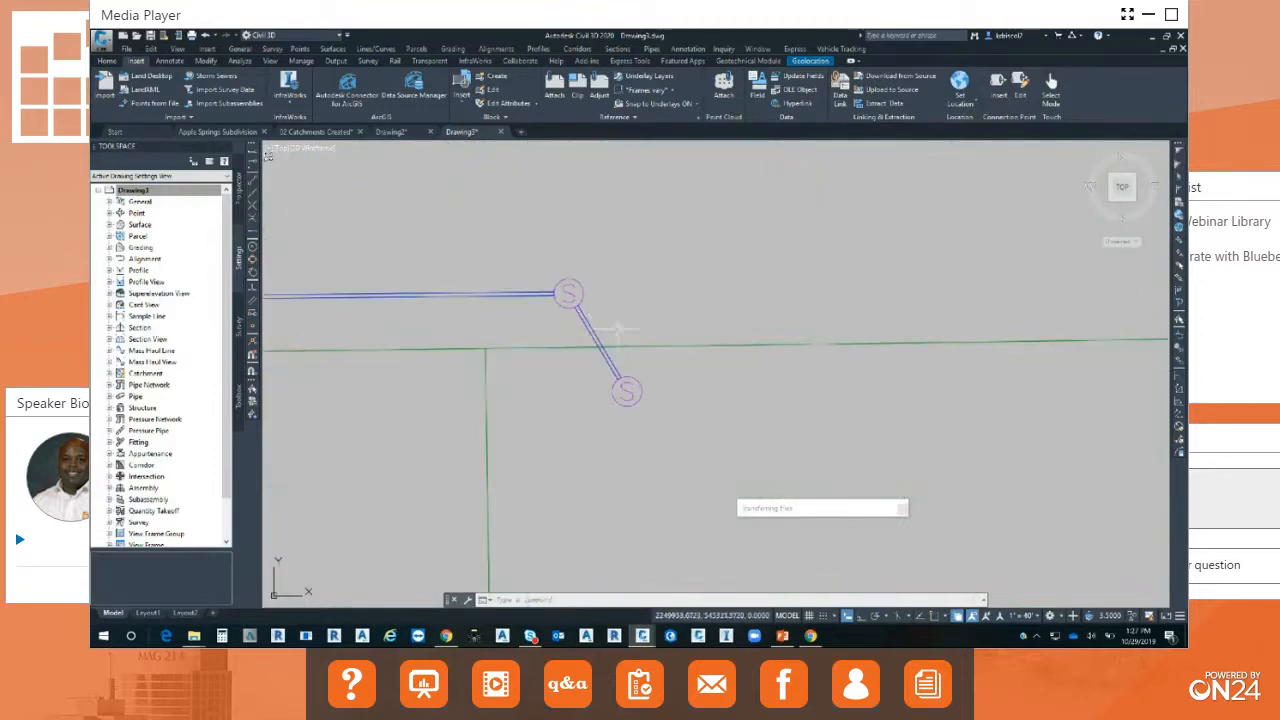
left_click(583, 289)
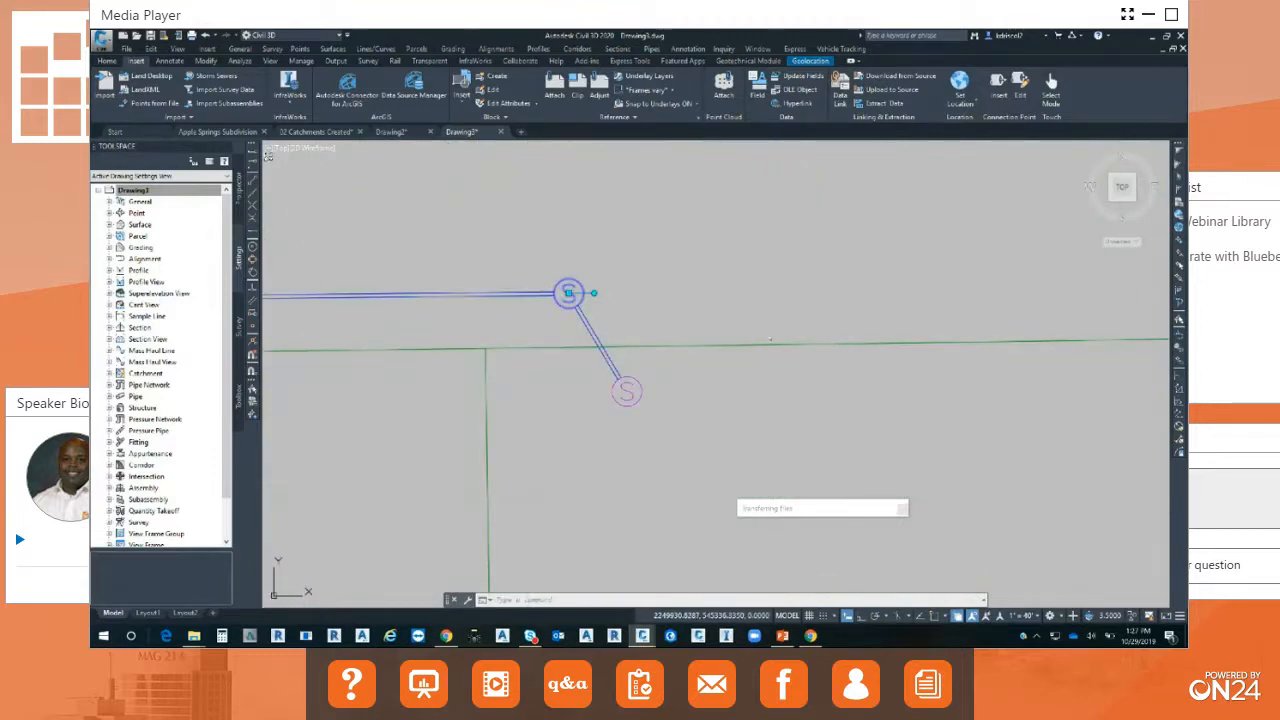
left_click(608, 355)
right_click(673, 274)
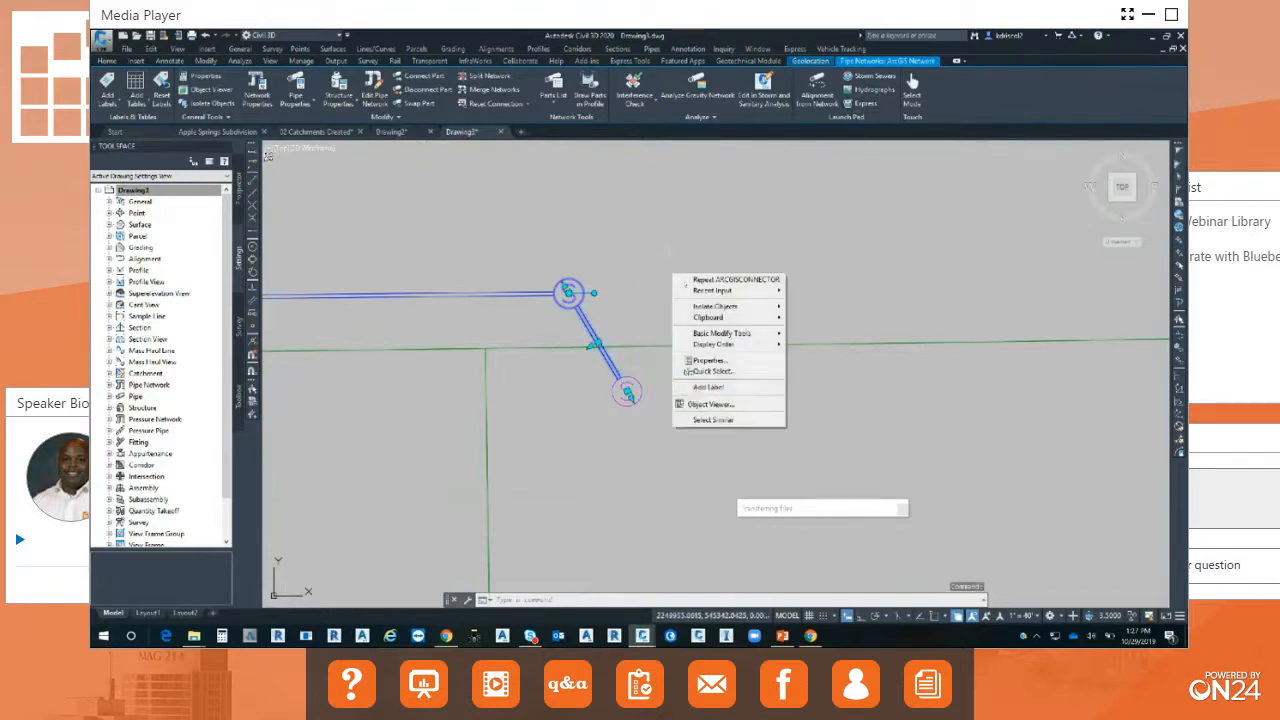
left_click(724, 420)
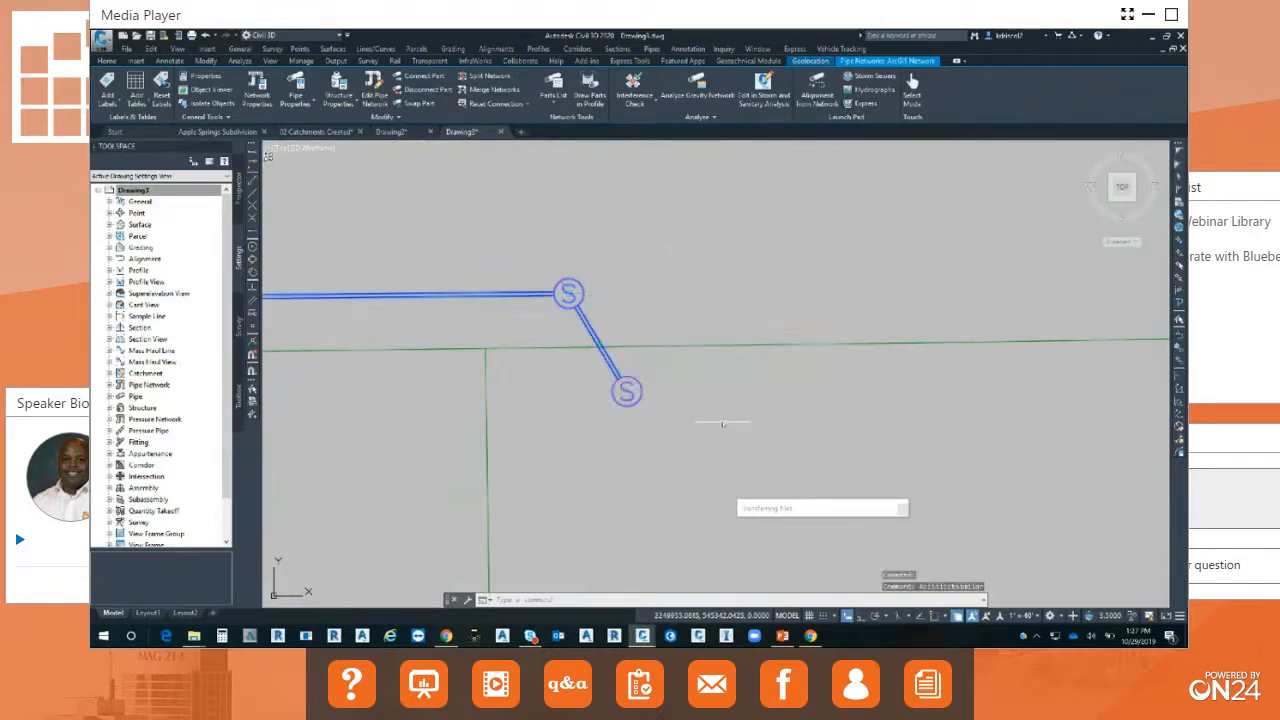
Inspect the selected pipe network in 3D in the Object Viewer, examining its pipes and structures up close, and close the viewer.
right_click(737, 276)
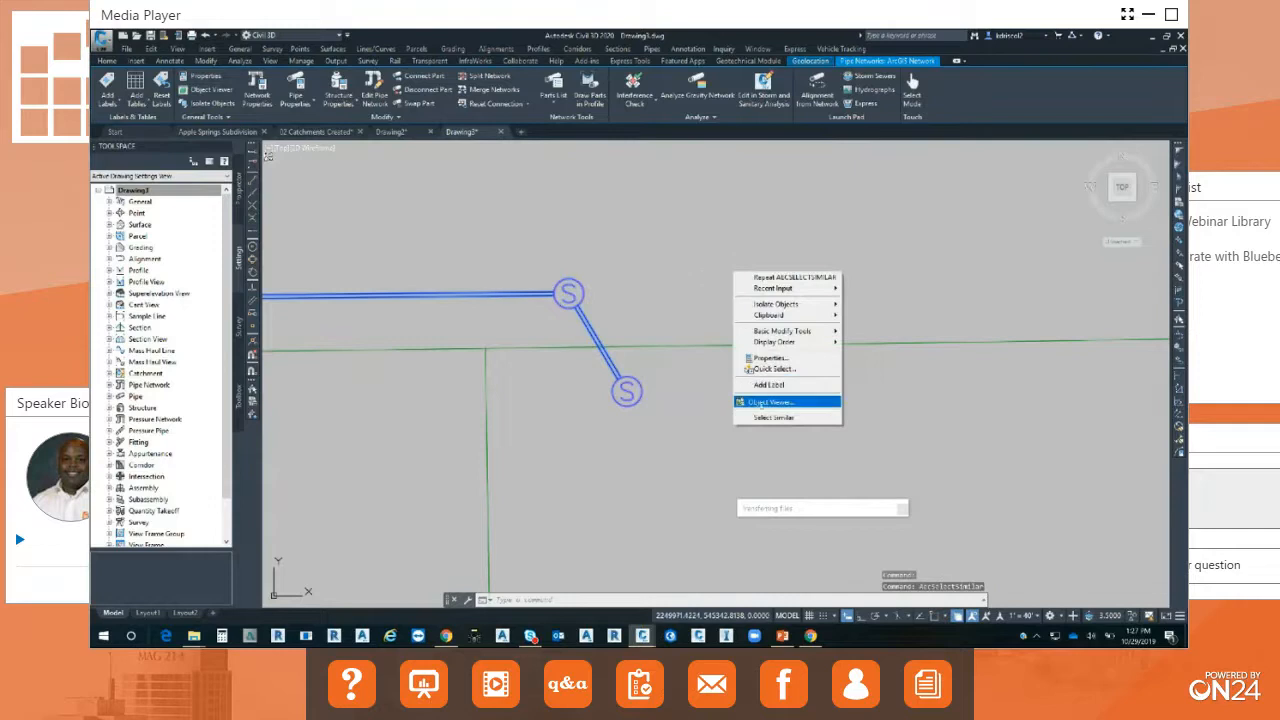
left_click(765, 402)
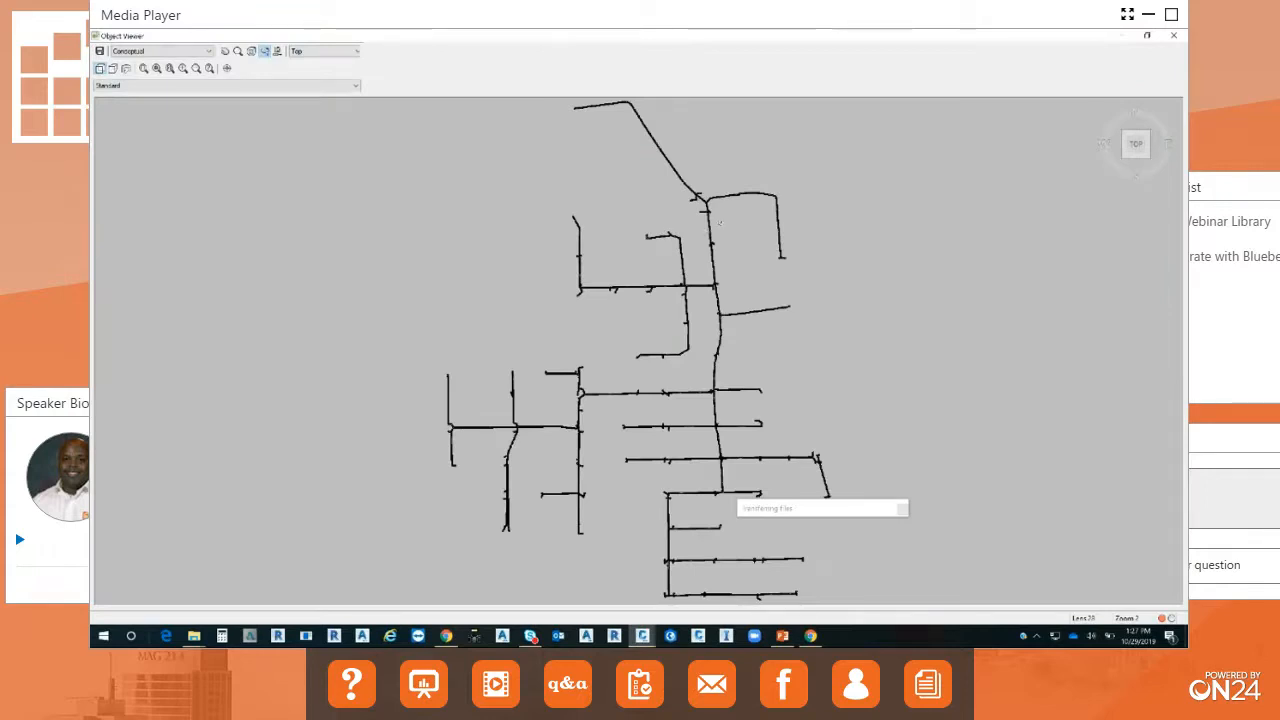
left_click_drag(692, 395, 696, 180)
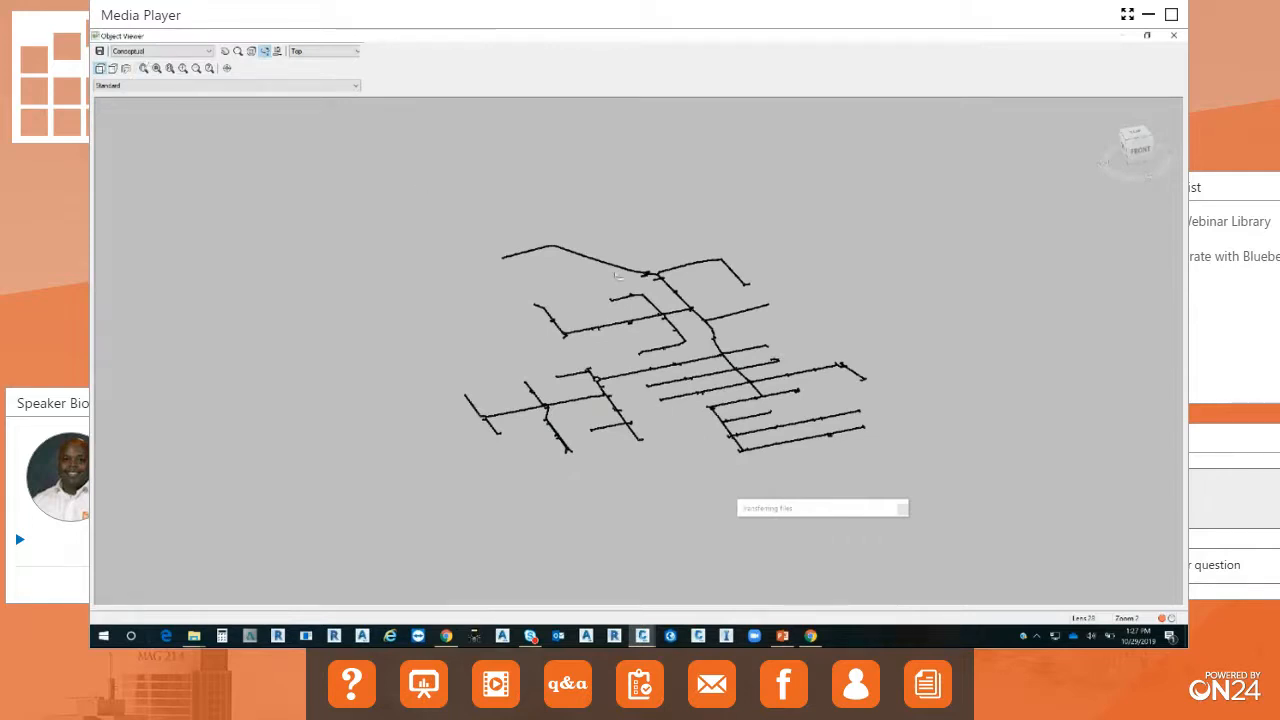
left_click_drag(700, 421, 830, 356)
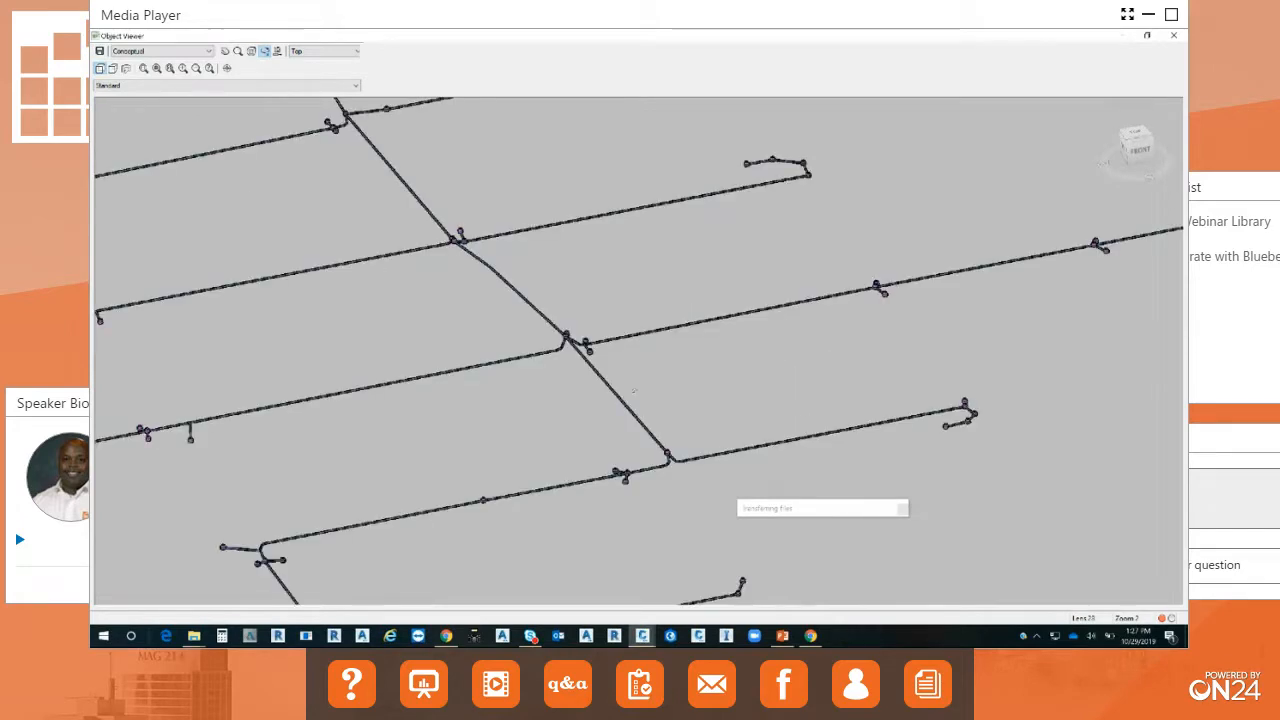
left_click_drag(619, 401, 602, 365)
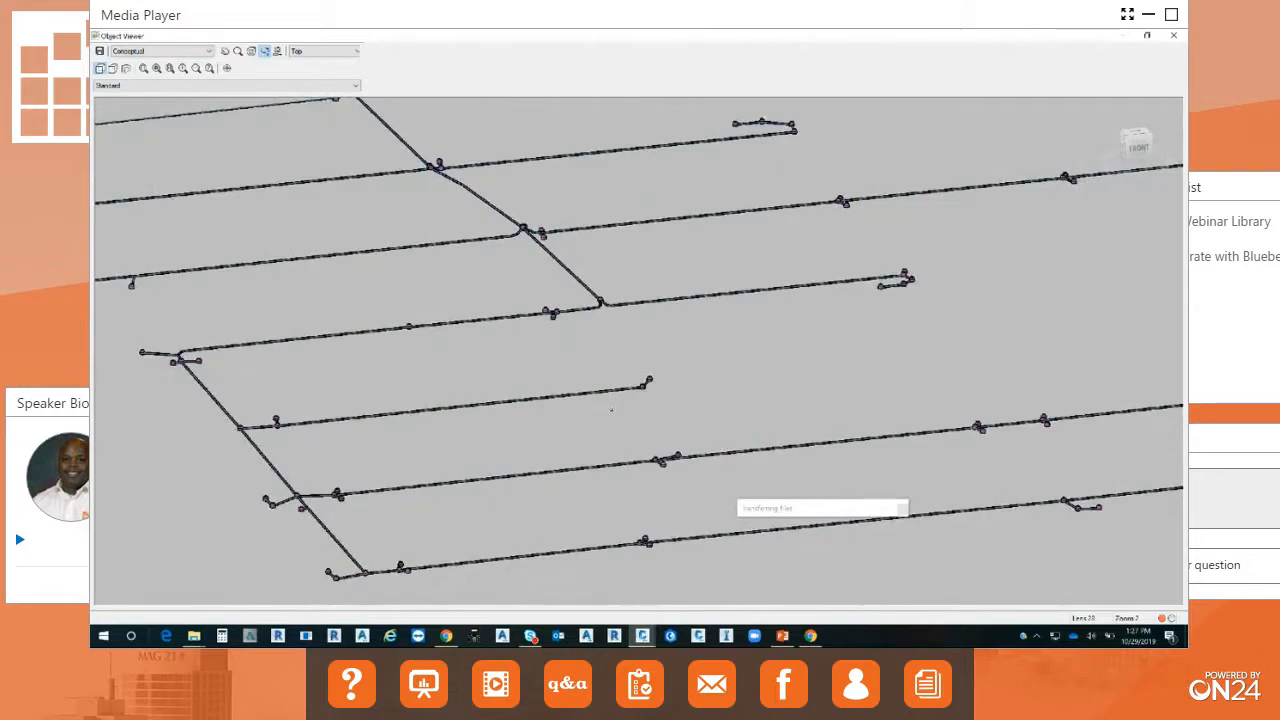
right_click(609, 395)
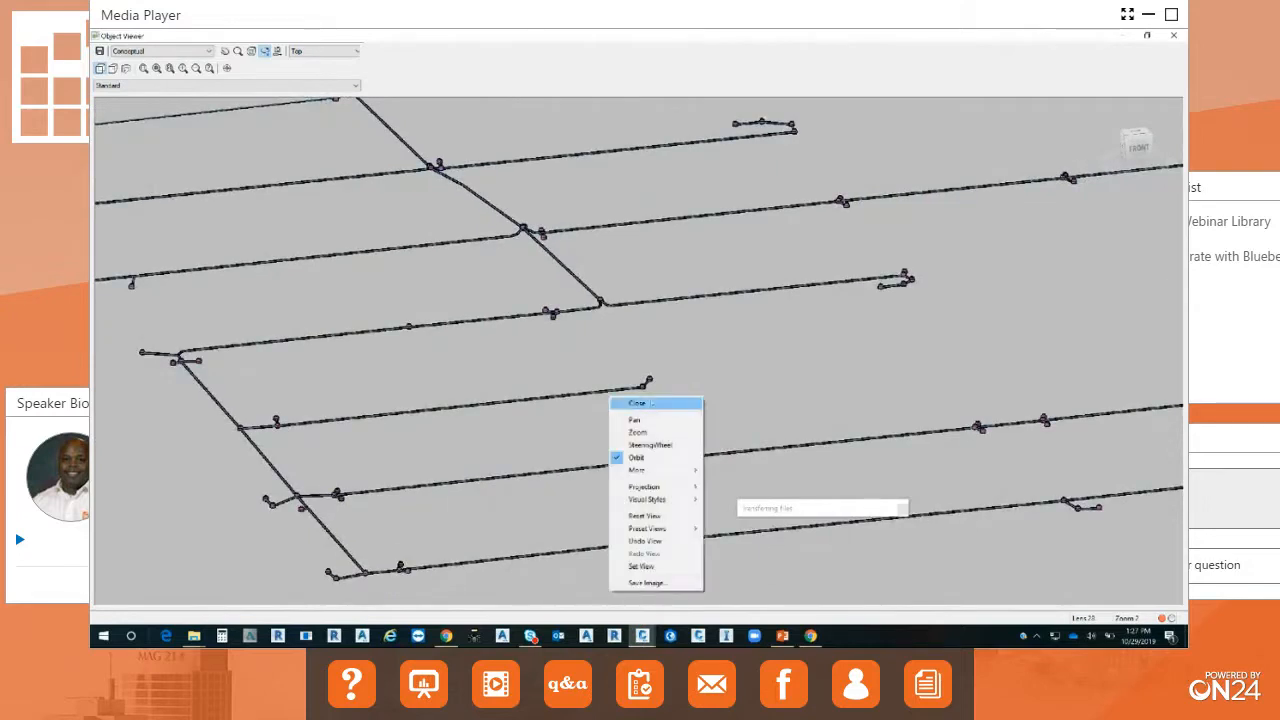
left_click(625, 401)
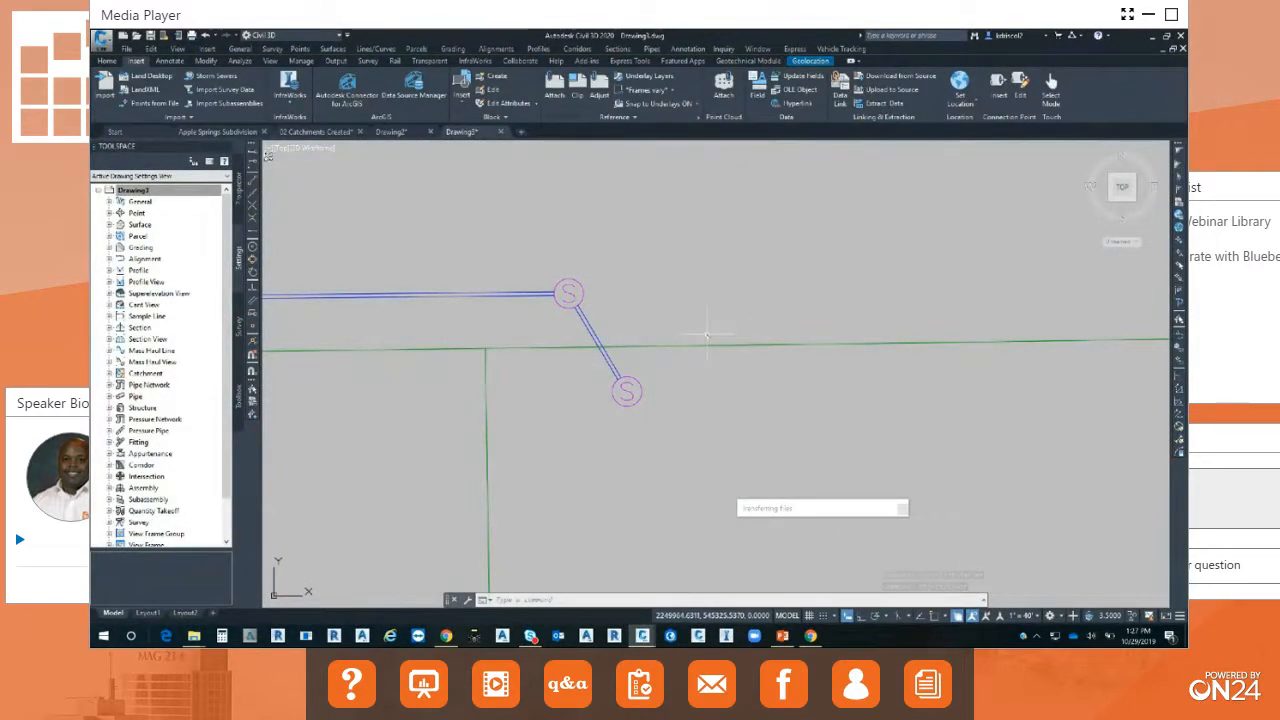
Select the vertical road centerline alignment east of the pipe network and check the station and offset tooltip near the pipes.
scroll(731, 340, "down", 3)
scroll(734, 360, "down", 4)
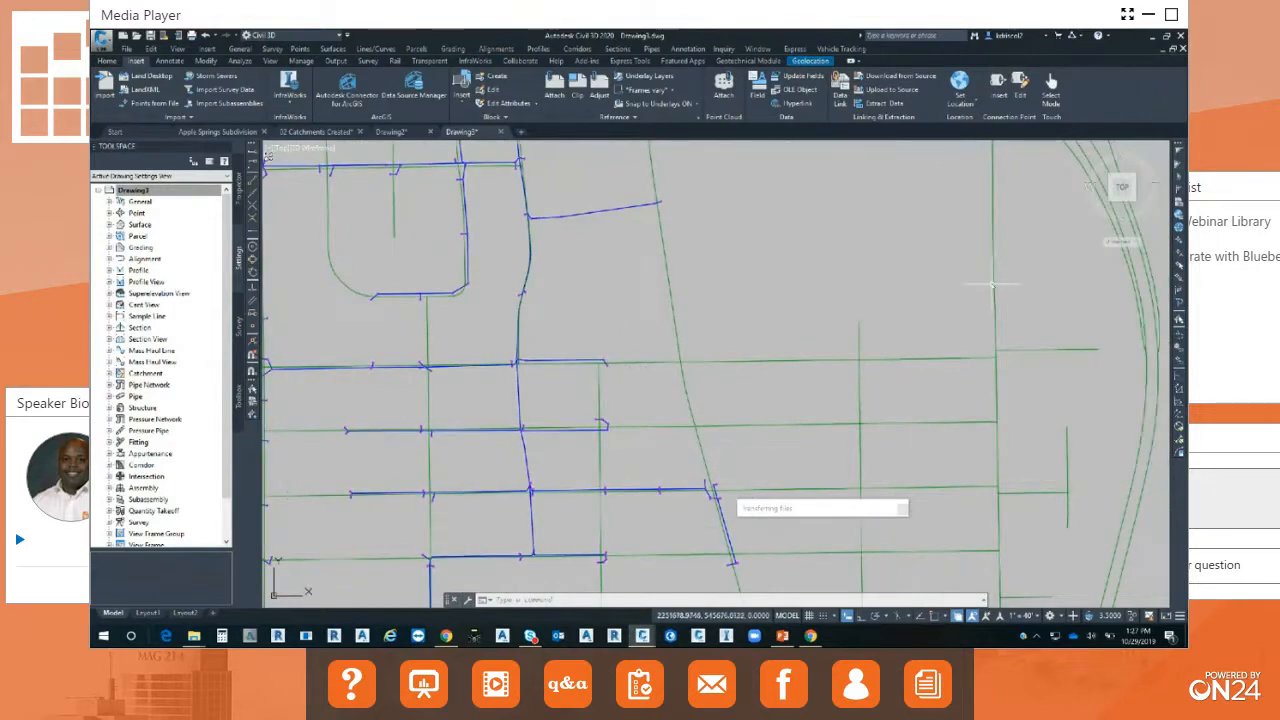
left_click(992, 288)
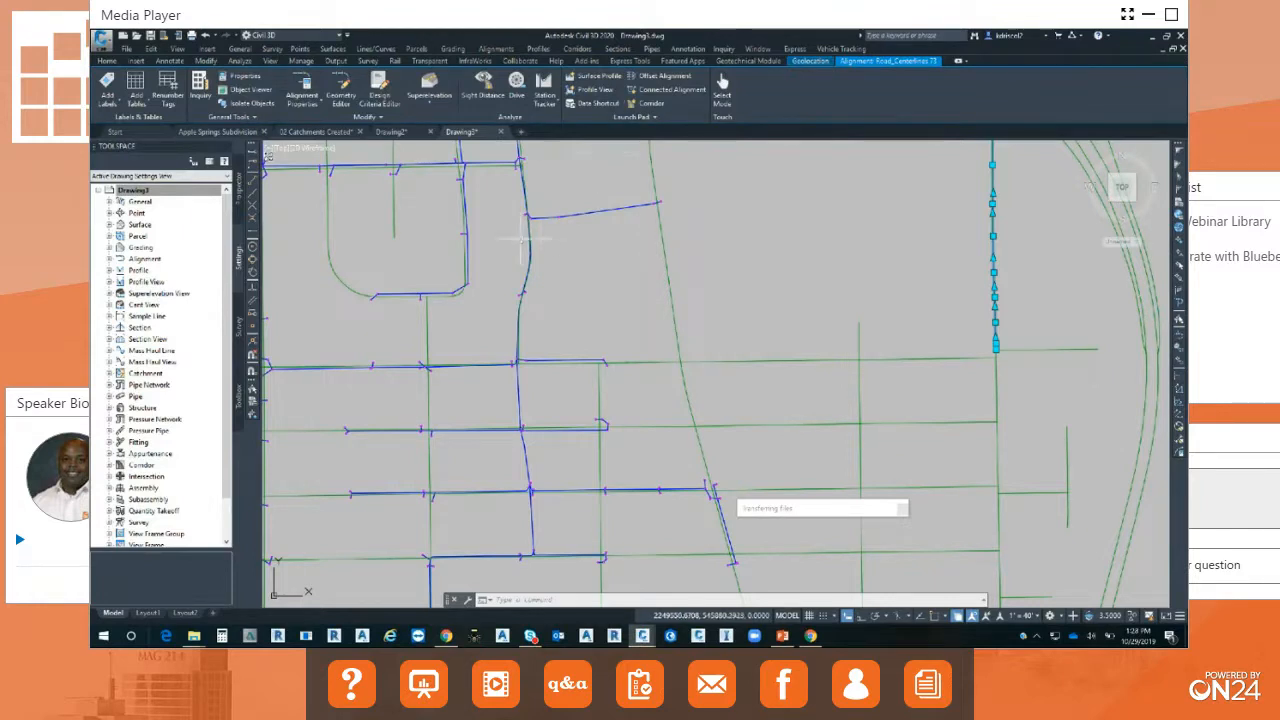
mouse_move(521, 241)
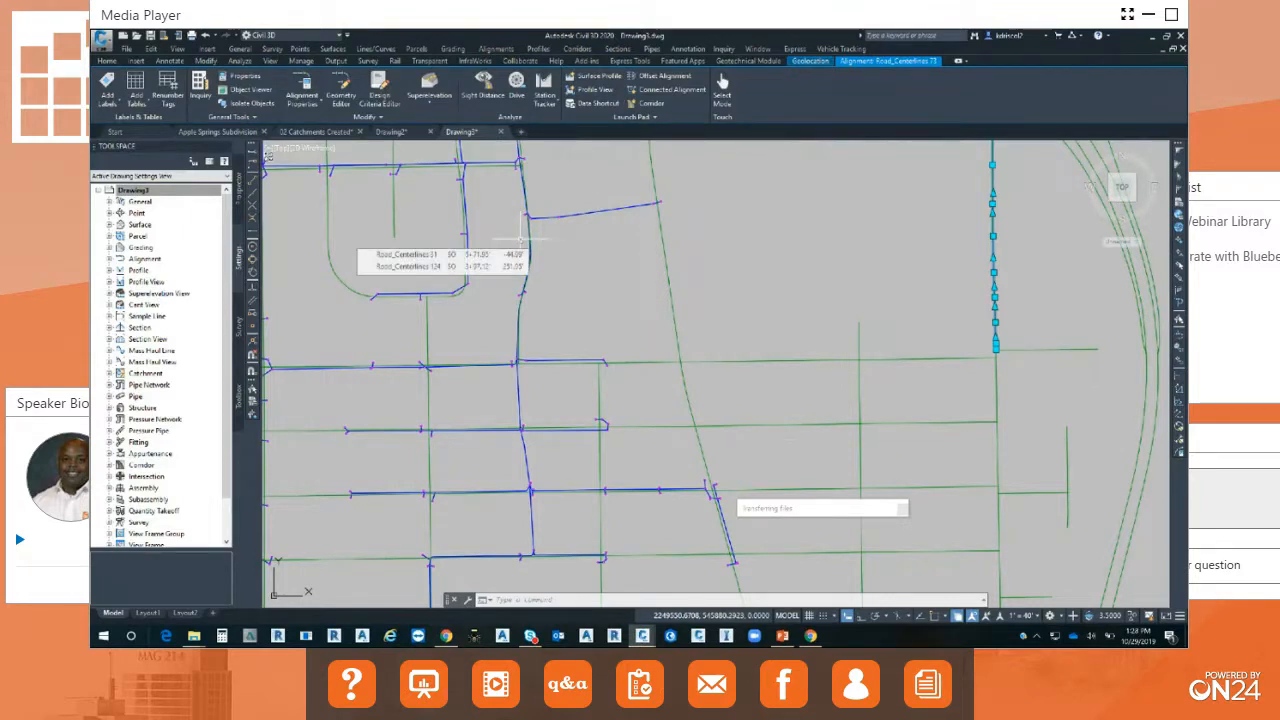
Turn on the Map Aerial online background and compare the imported pipes and road centerlines with the imagery.
middle_click_drag(575, 300, 728, 360)
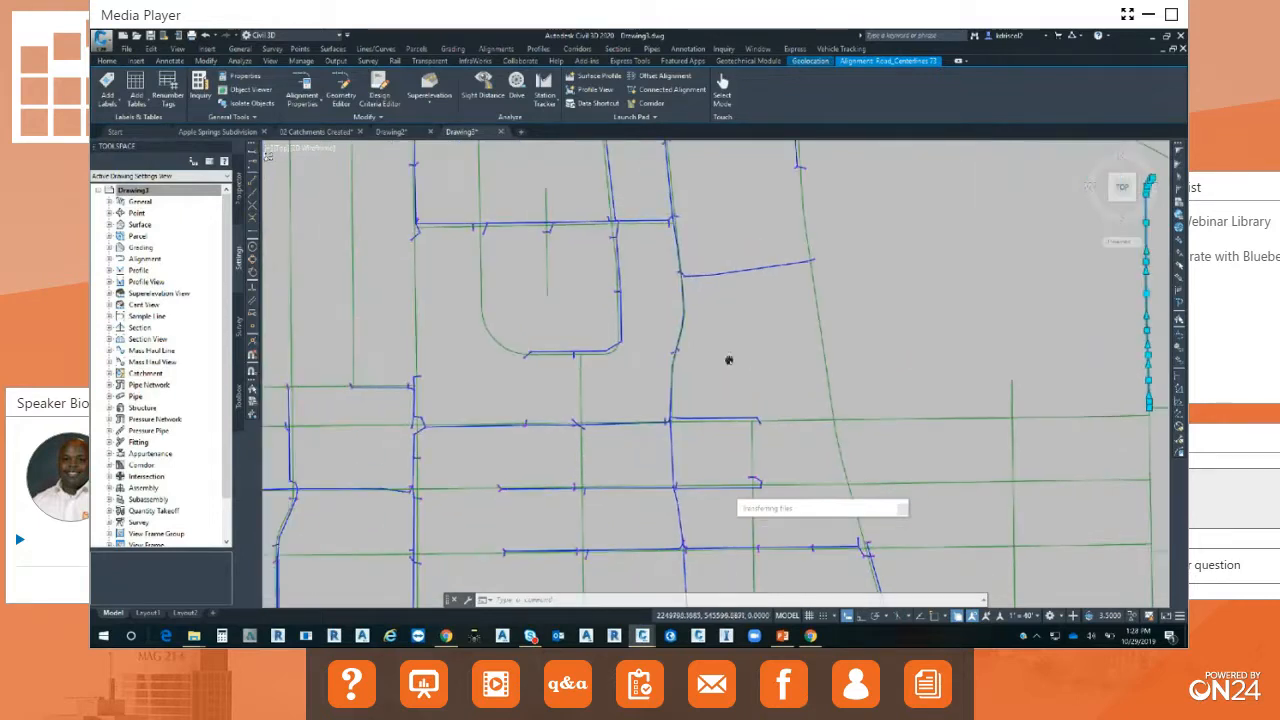
left_click(810, 61)
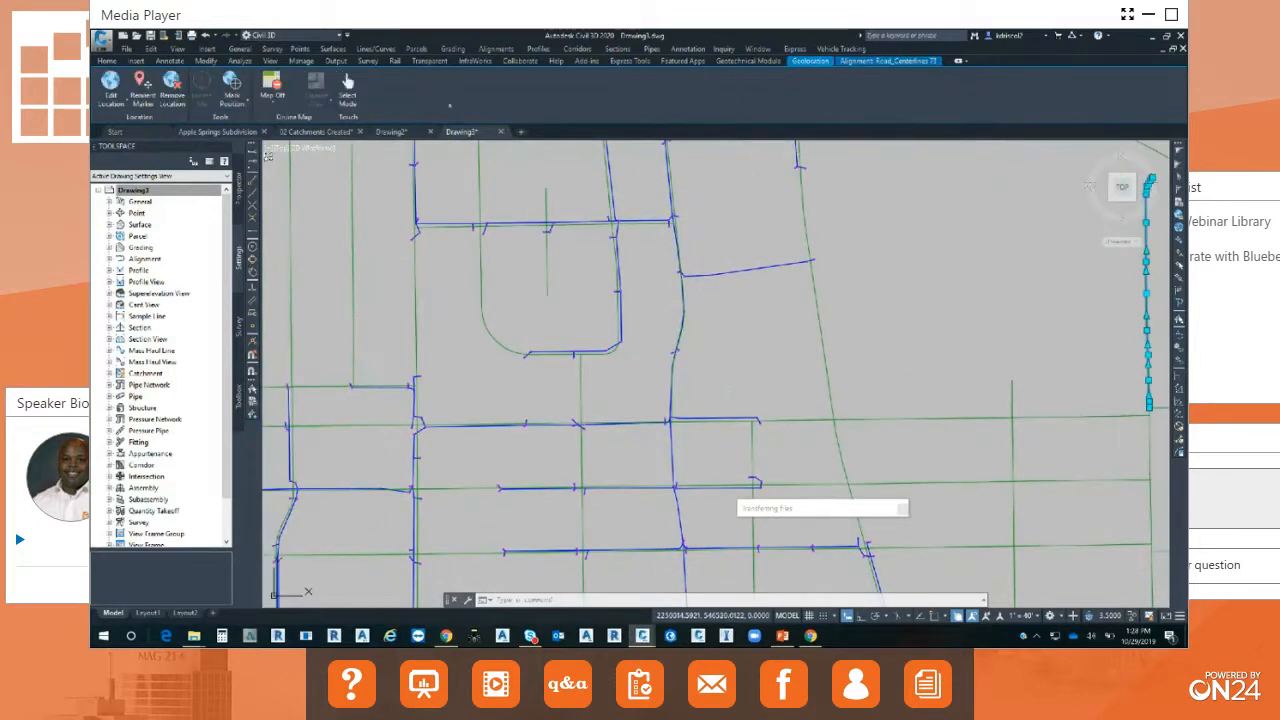
left_click(272, 95)
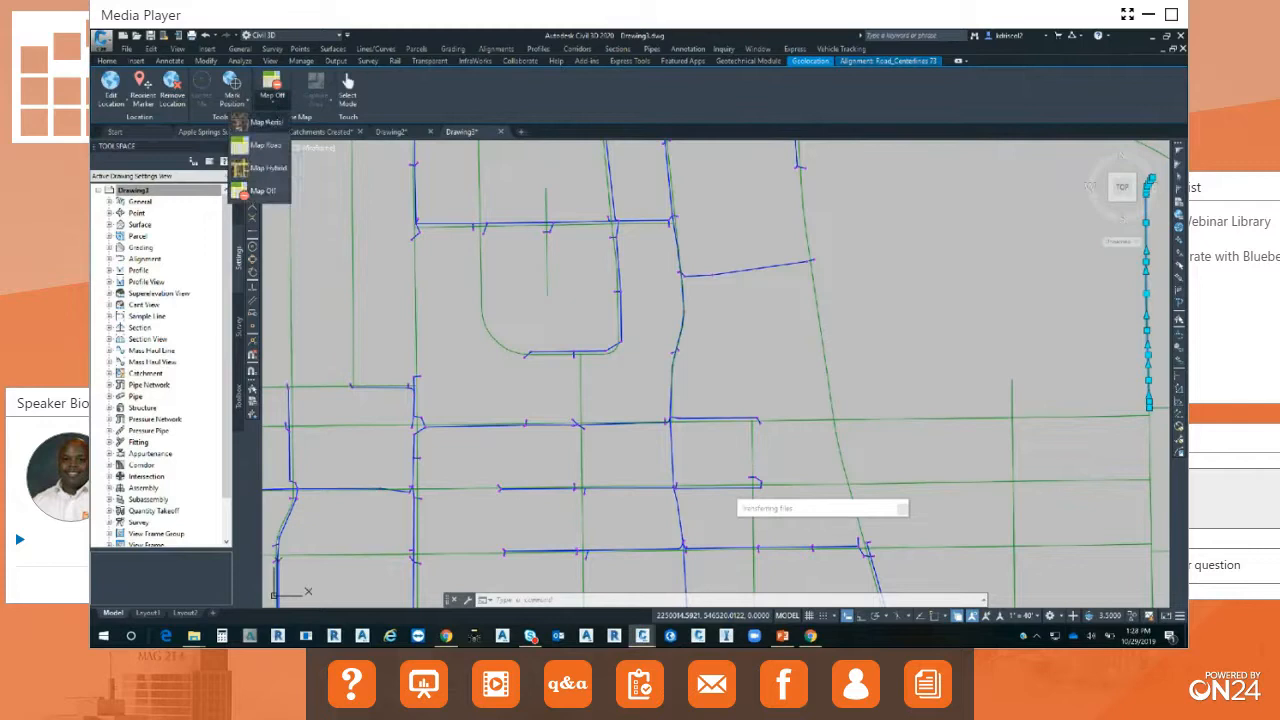
left_click(262, 148)
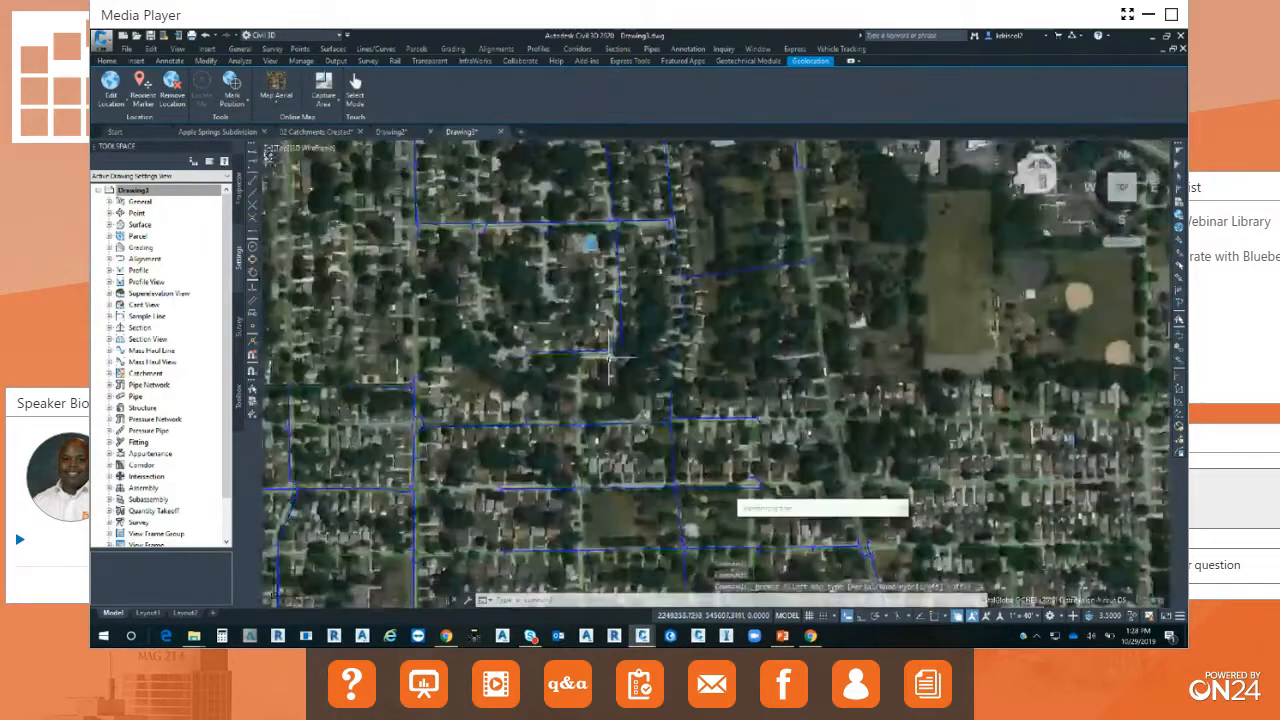
scroll(610, 365, "down", 3)
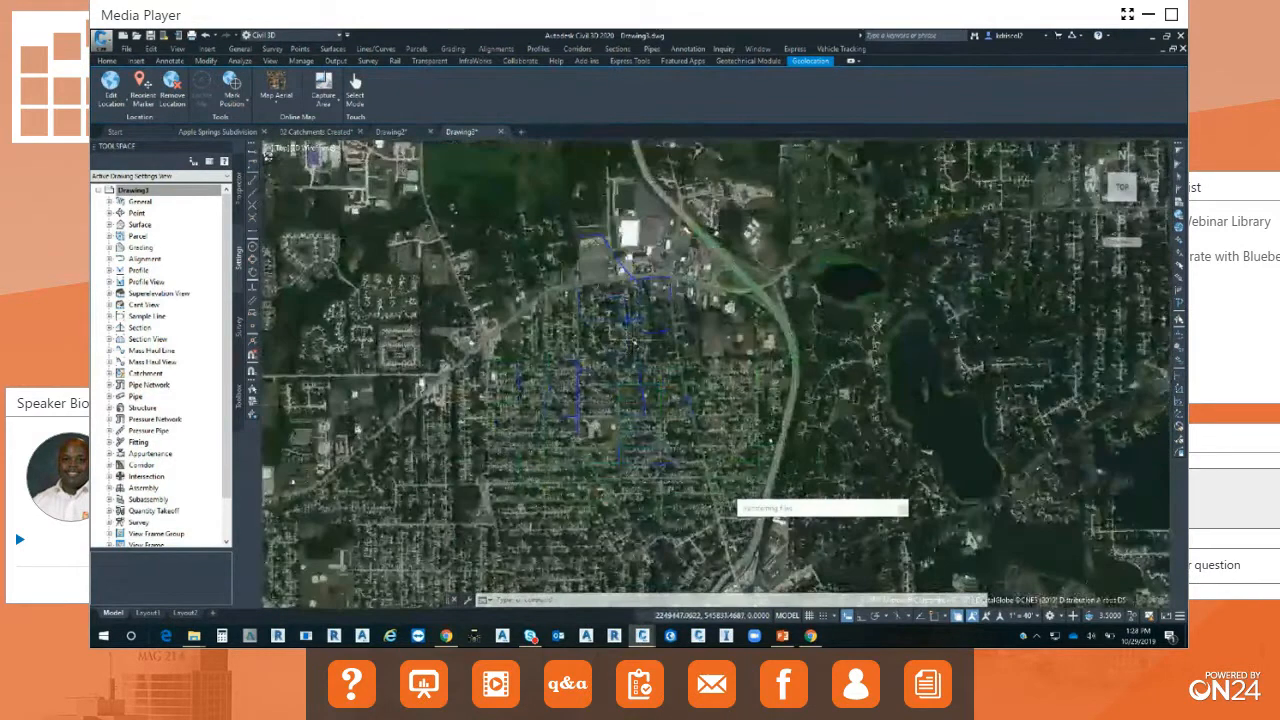
scroll(636, 341, "up", 2)
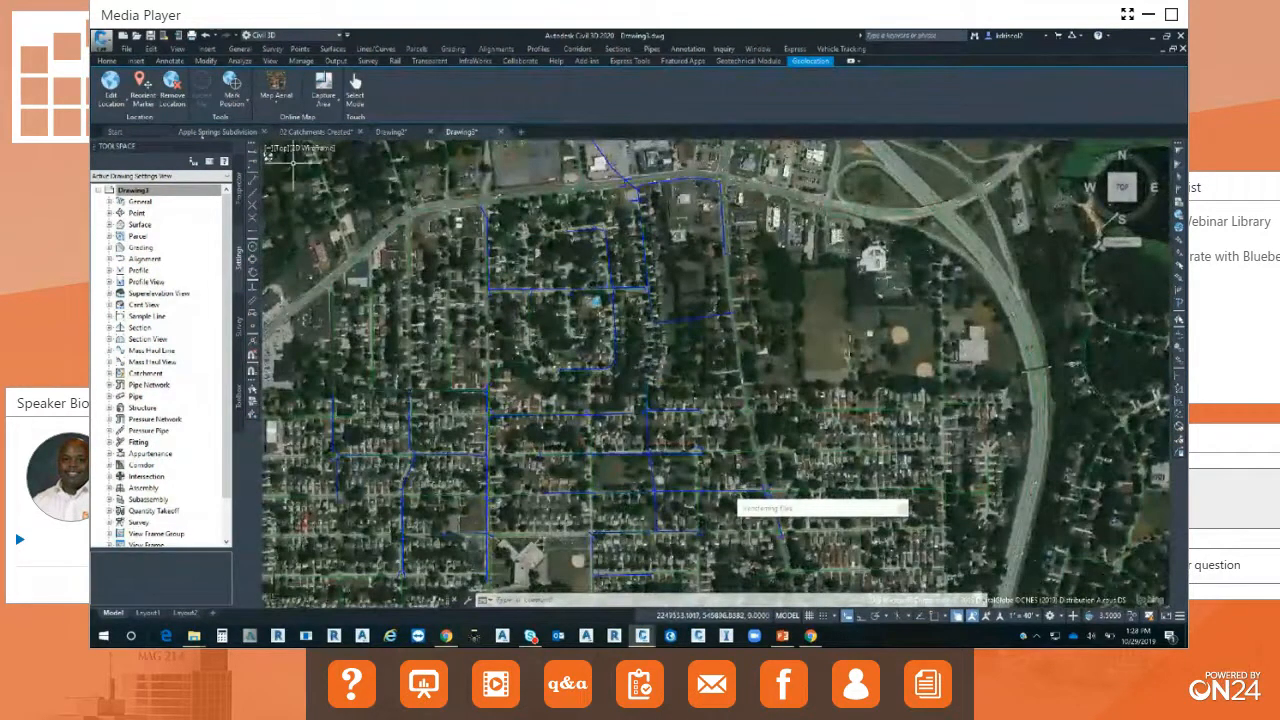
Review the imported ArcGIS layers and the Road_Centerlines layer details in the Data Source Manager, and close it.
left_click(106, 61)
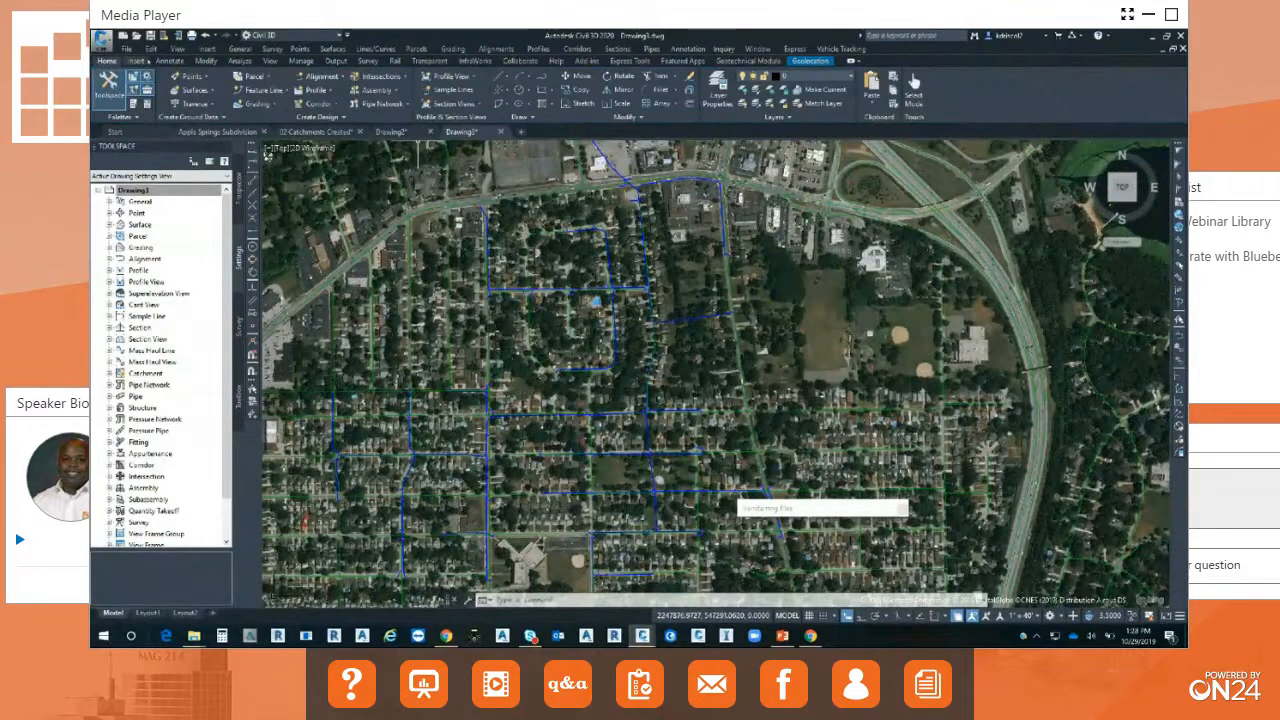
left_click(136, 61)
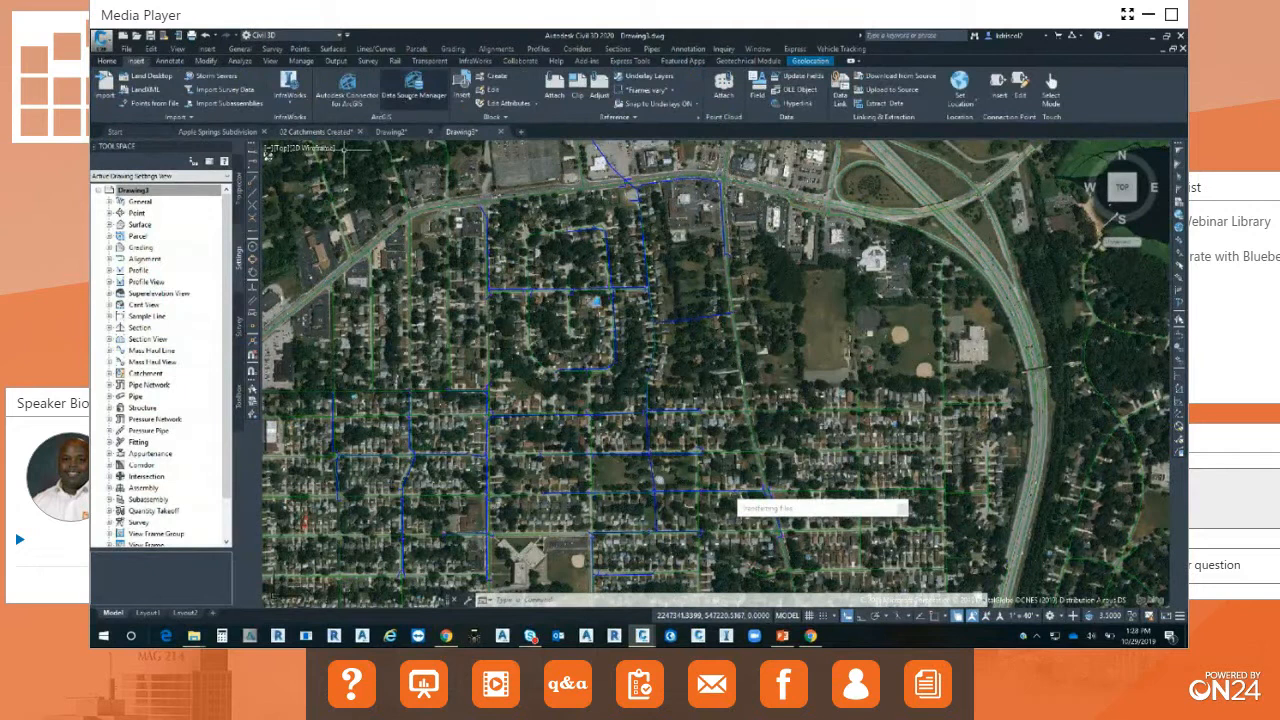
left_click(413, 85)
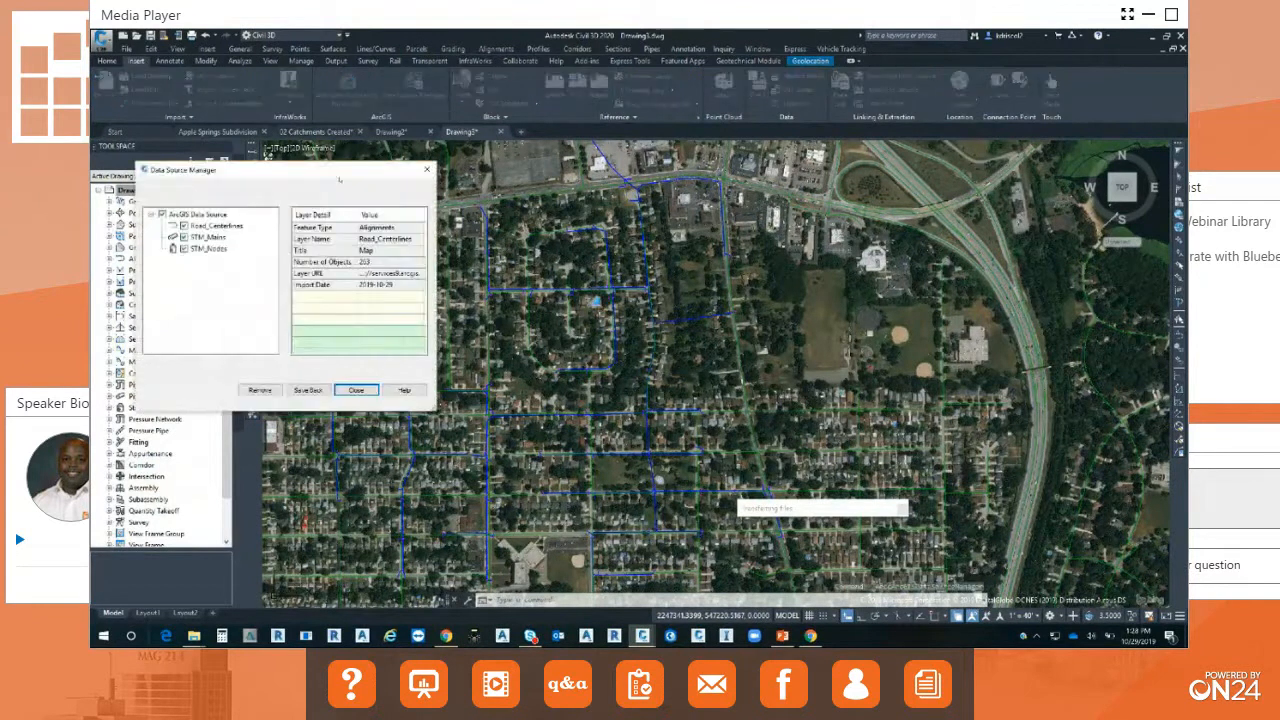
mouse_move(336, 176)
left_mouse_down()
mouse_move(546, 170)
mouse_move(780, 192)
left_mouse_up()
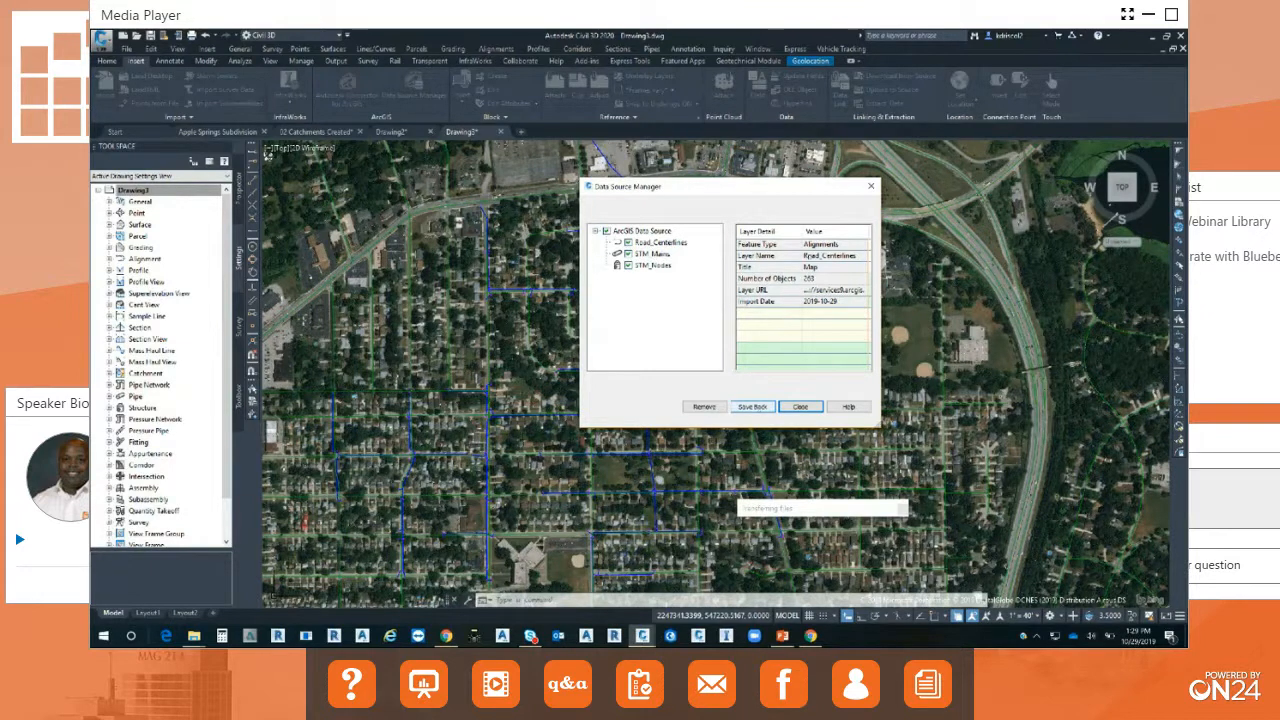
left_click(871, 186)
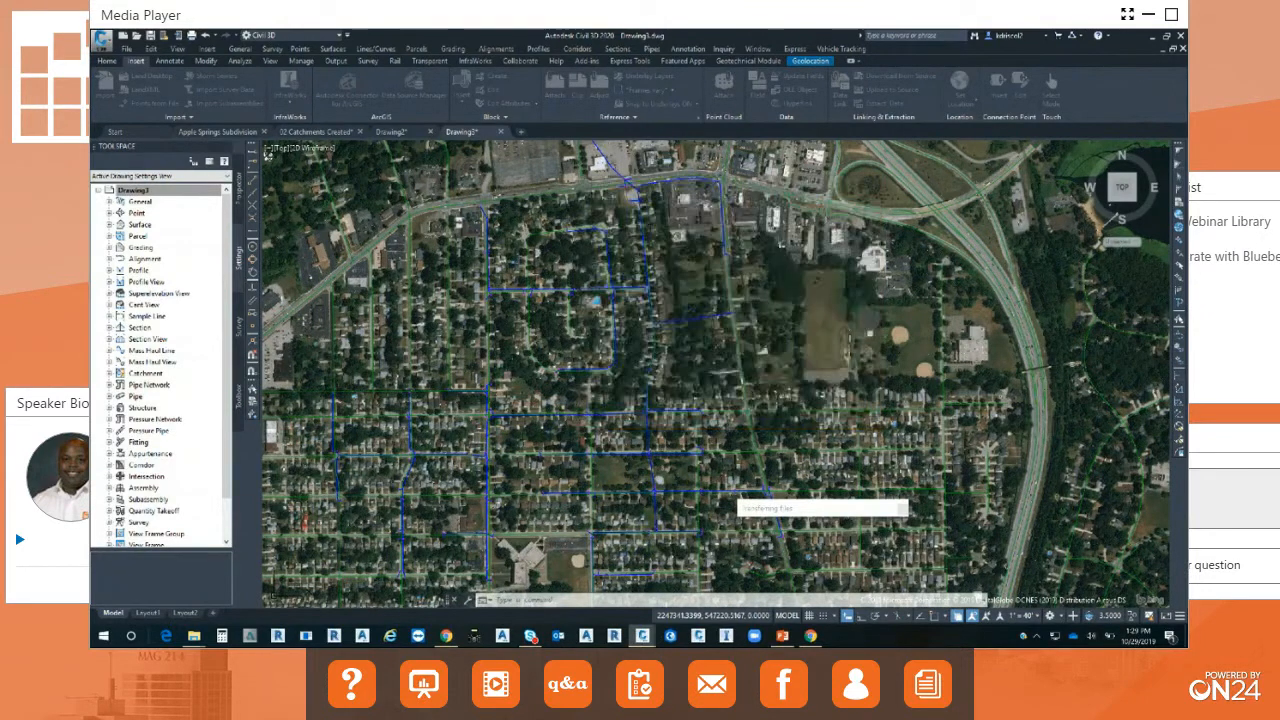